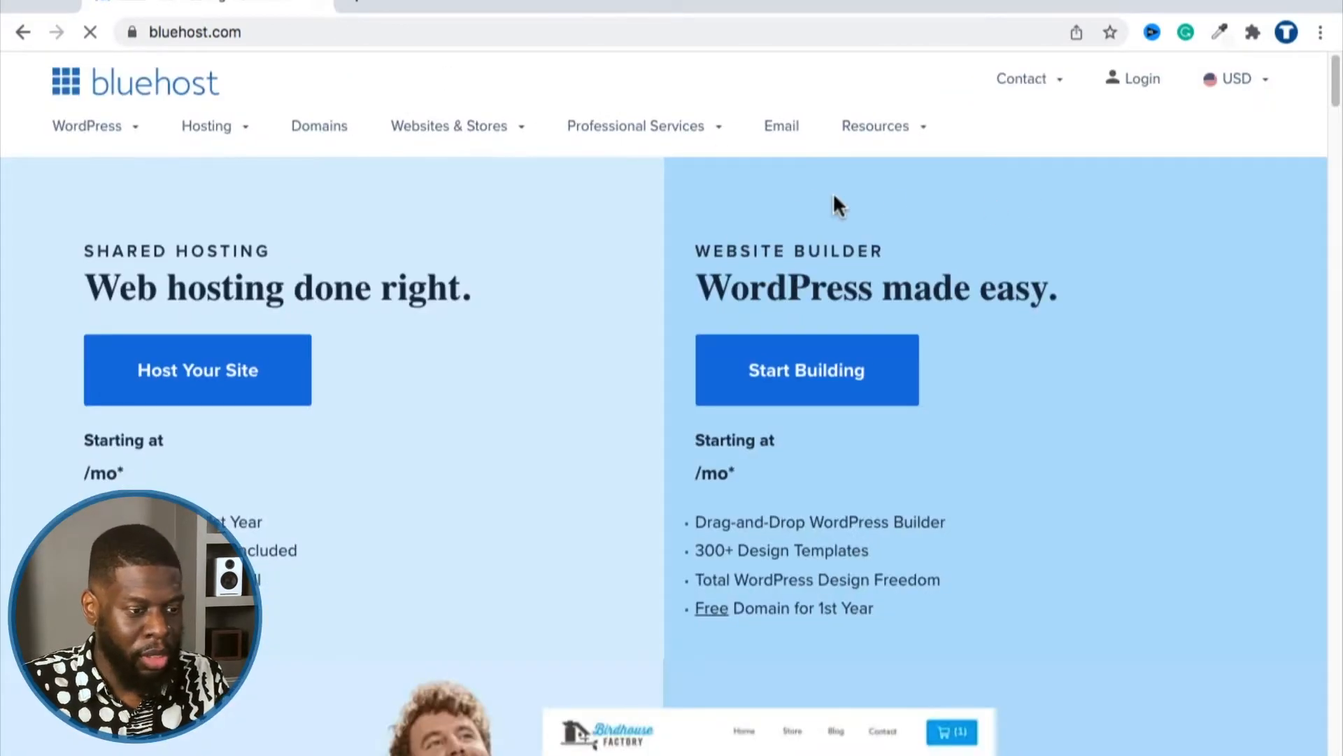
Step: Open the Bluehost hosting login and enter the account password below the filled-in domain
click(1130, 84)
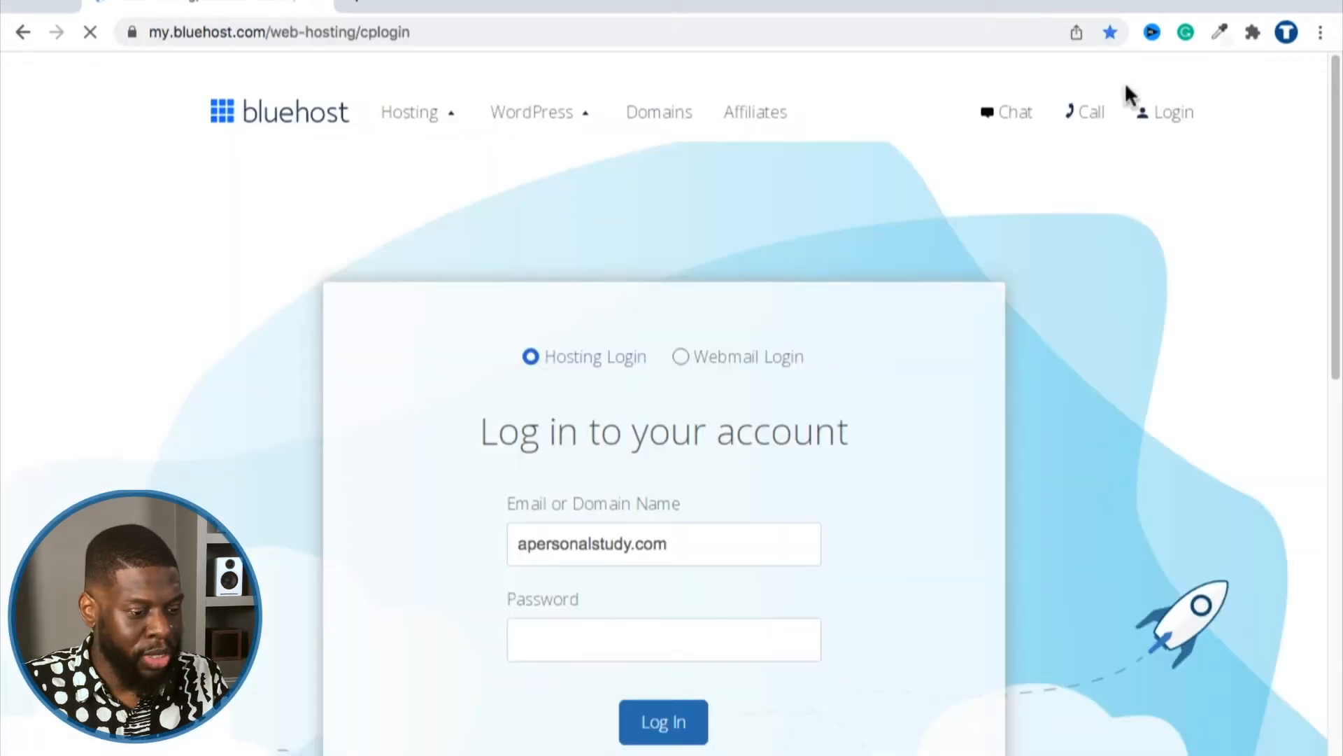
scroll(615, 566, down, 1)
click(592, 584)
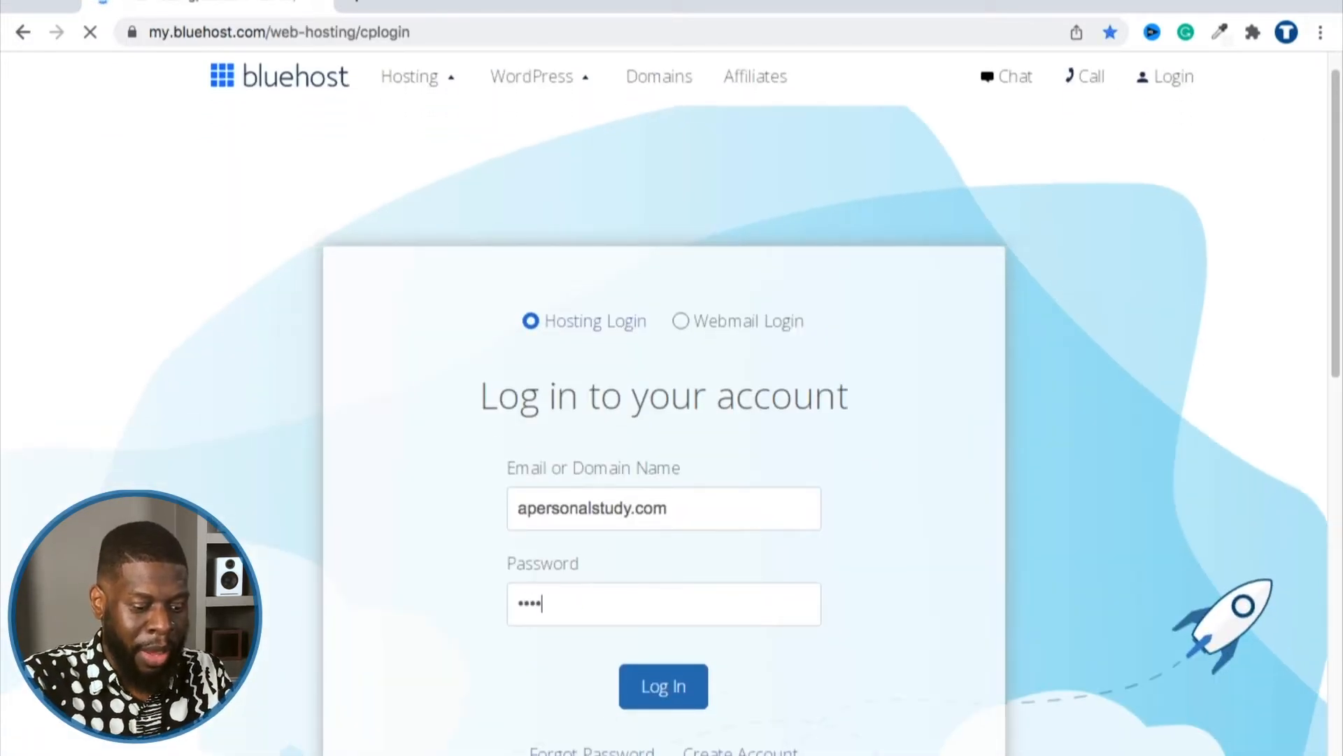
text(••••••••••)
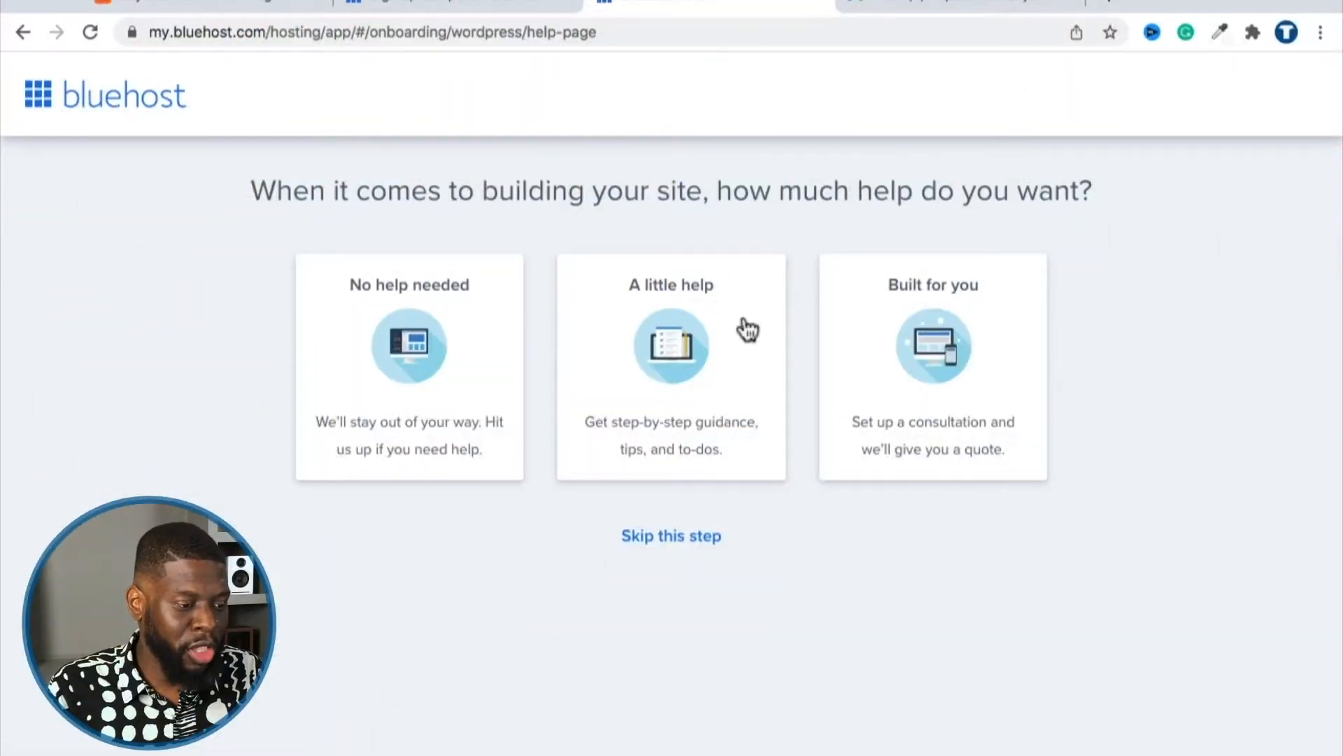
Step: Ask for a little help in the onboarding wizard and skip the site type questions
click(579, 280)
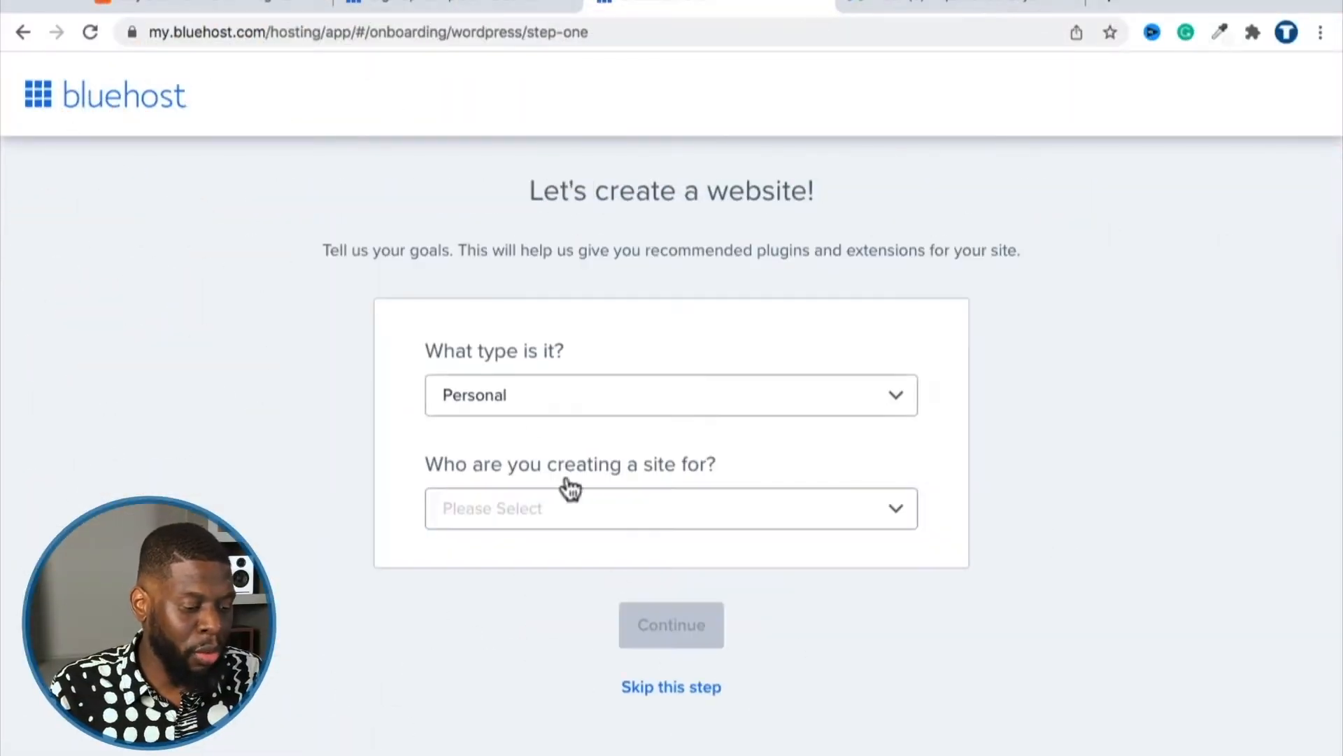
click(668, 699)
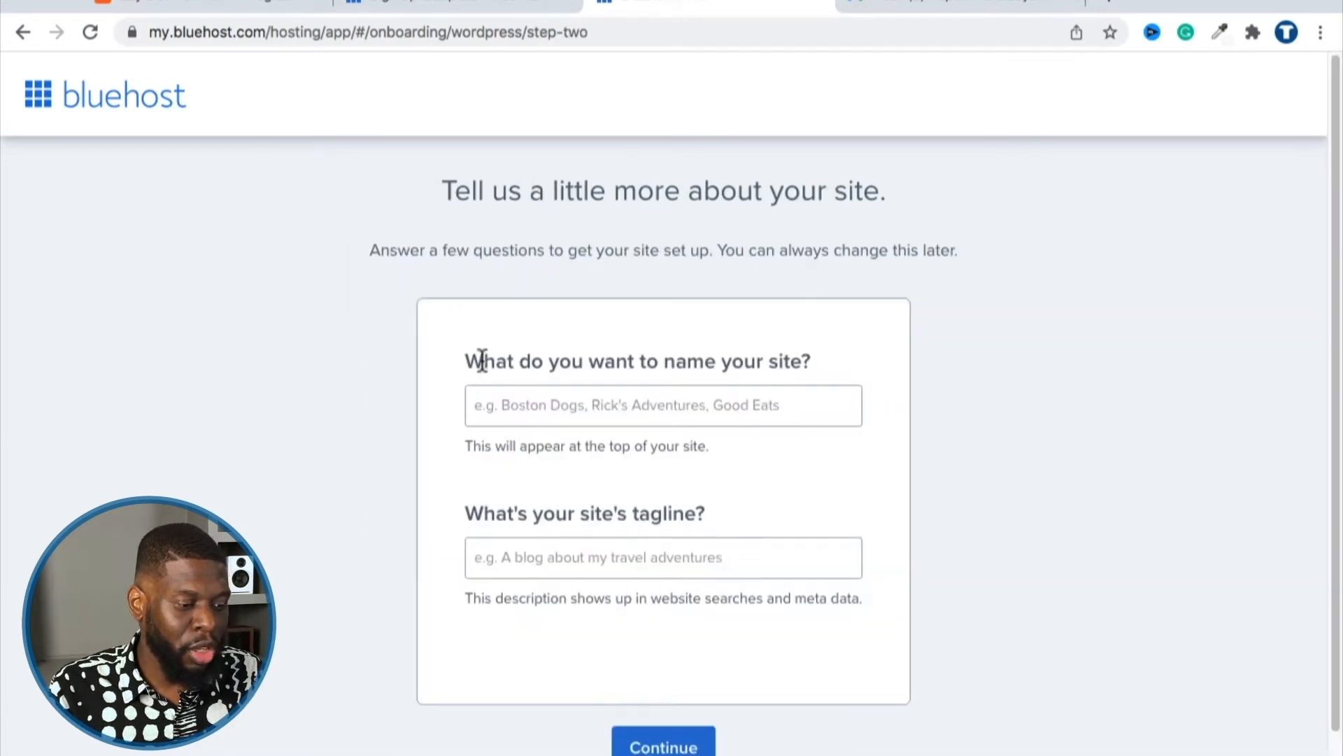
drag(483, 361, 781, 389)
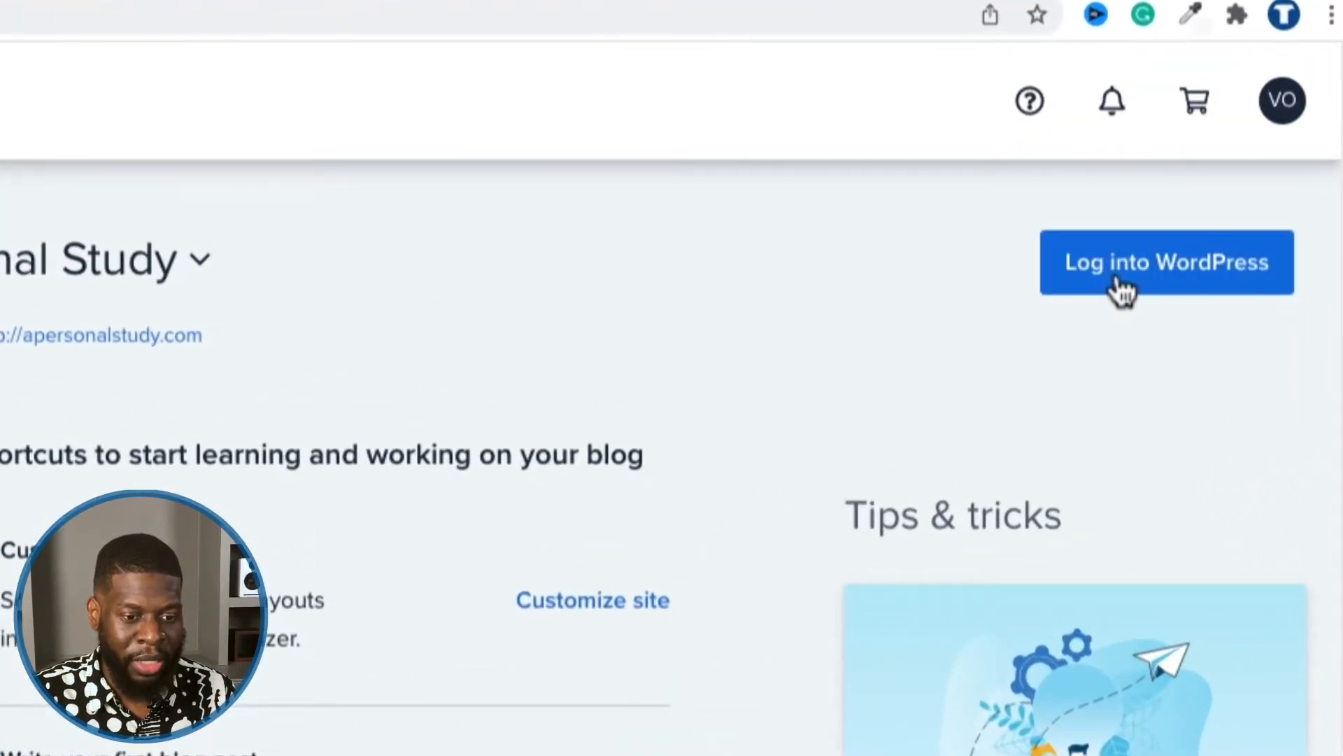
Step: Log into the new site's WordPress admin and review the Dashboard notices and widgets
click(1120, 287)
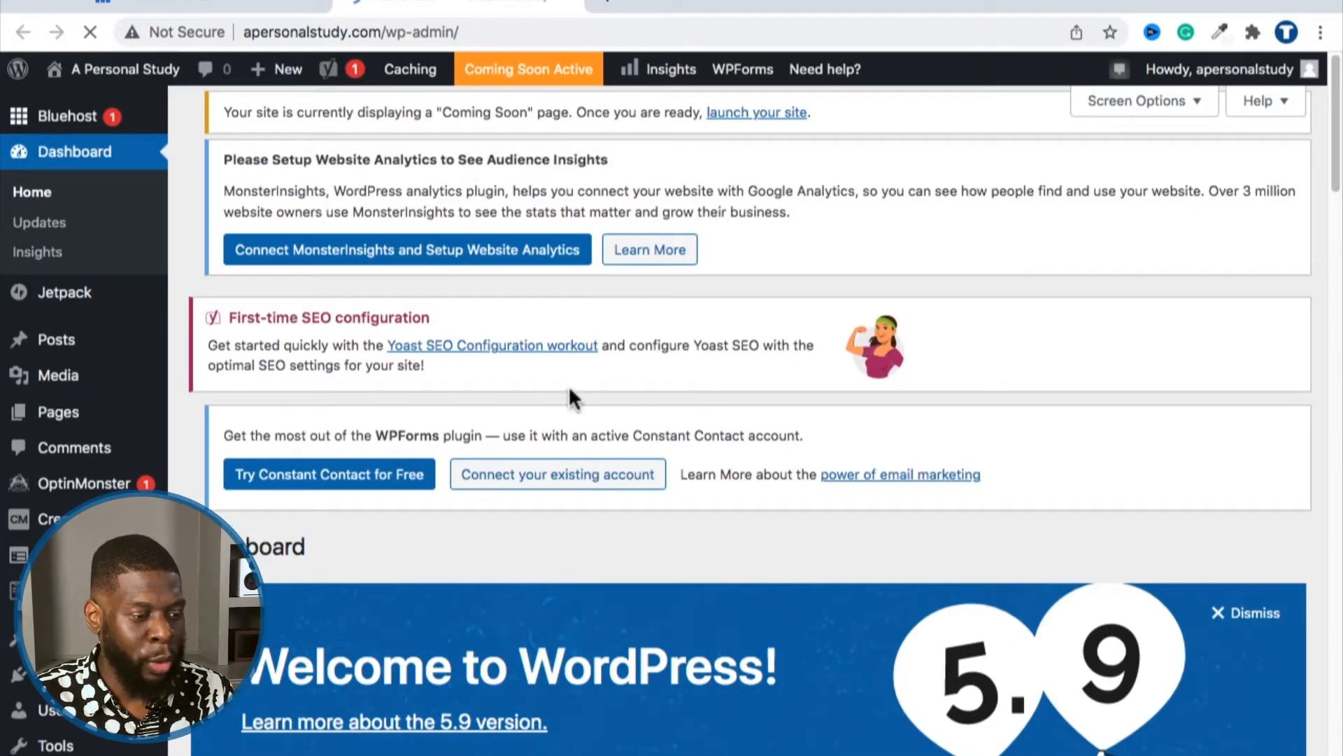
scroll(553, 434, down, 15)
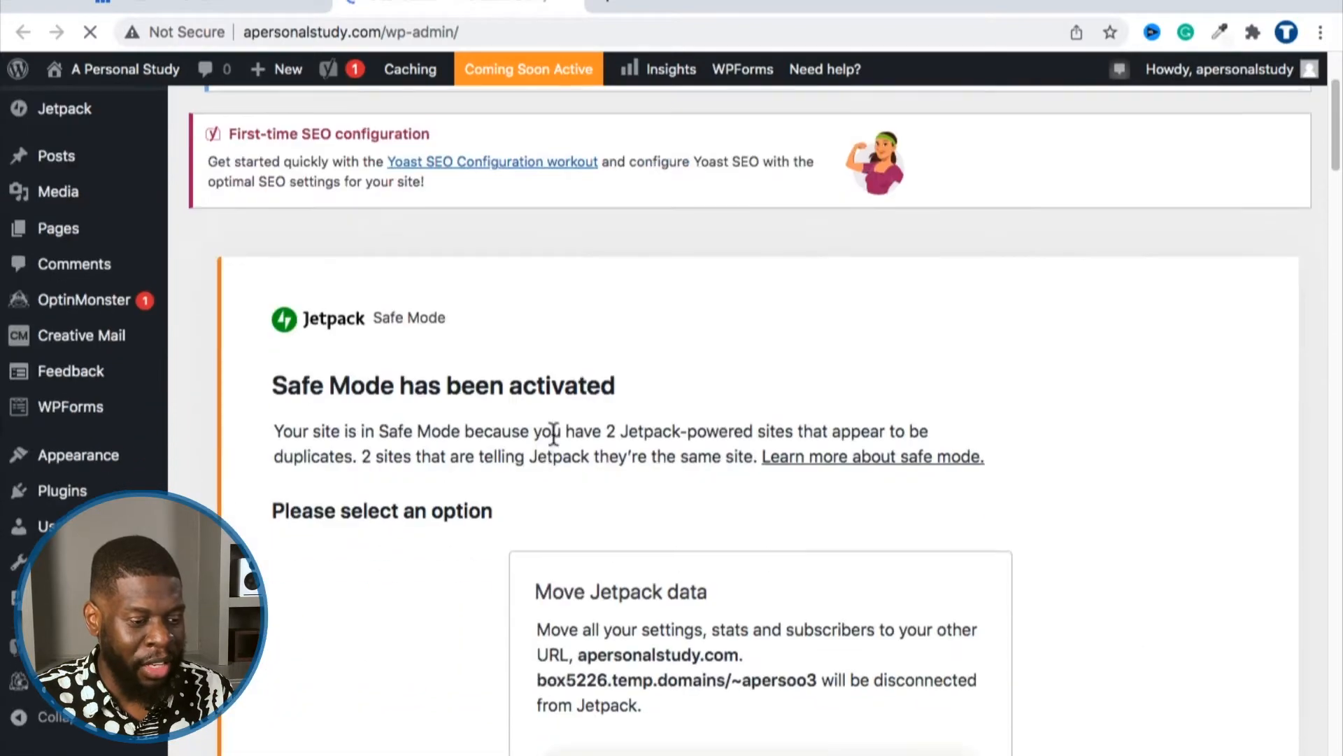
scroll(535, 452, down, 20)
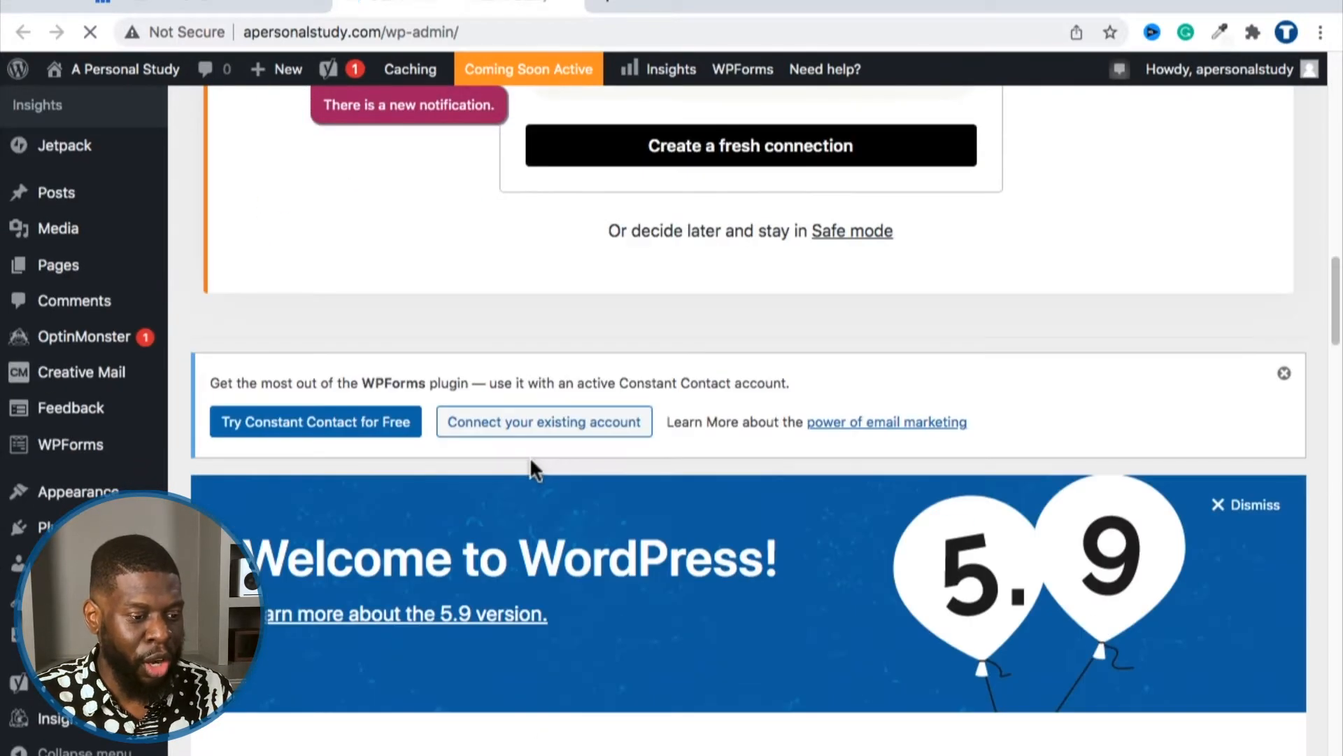
scroll(463, 498, down, 14)
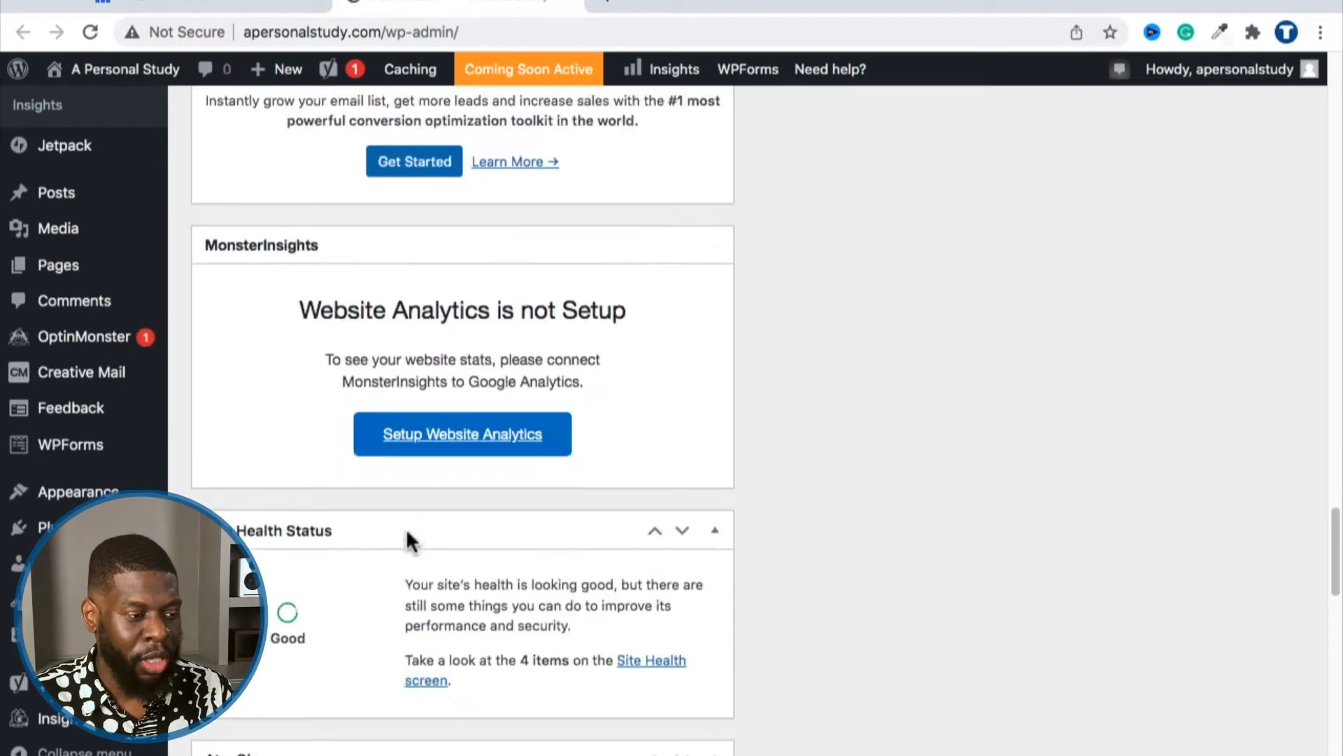
mouse_move(63, 599)
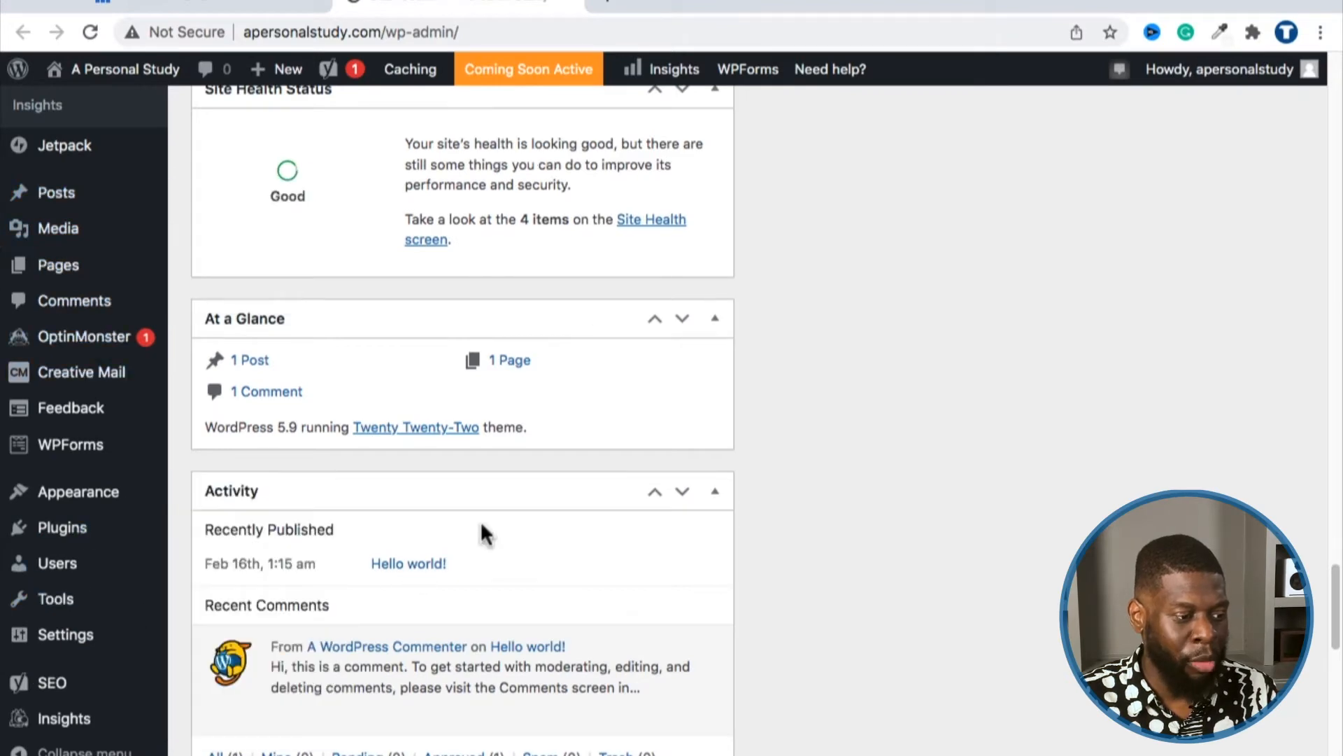
scroll(420, 559, down, 4)
scroll(218, 546, up, 15)
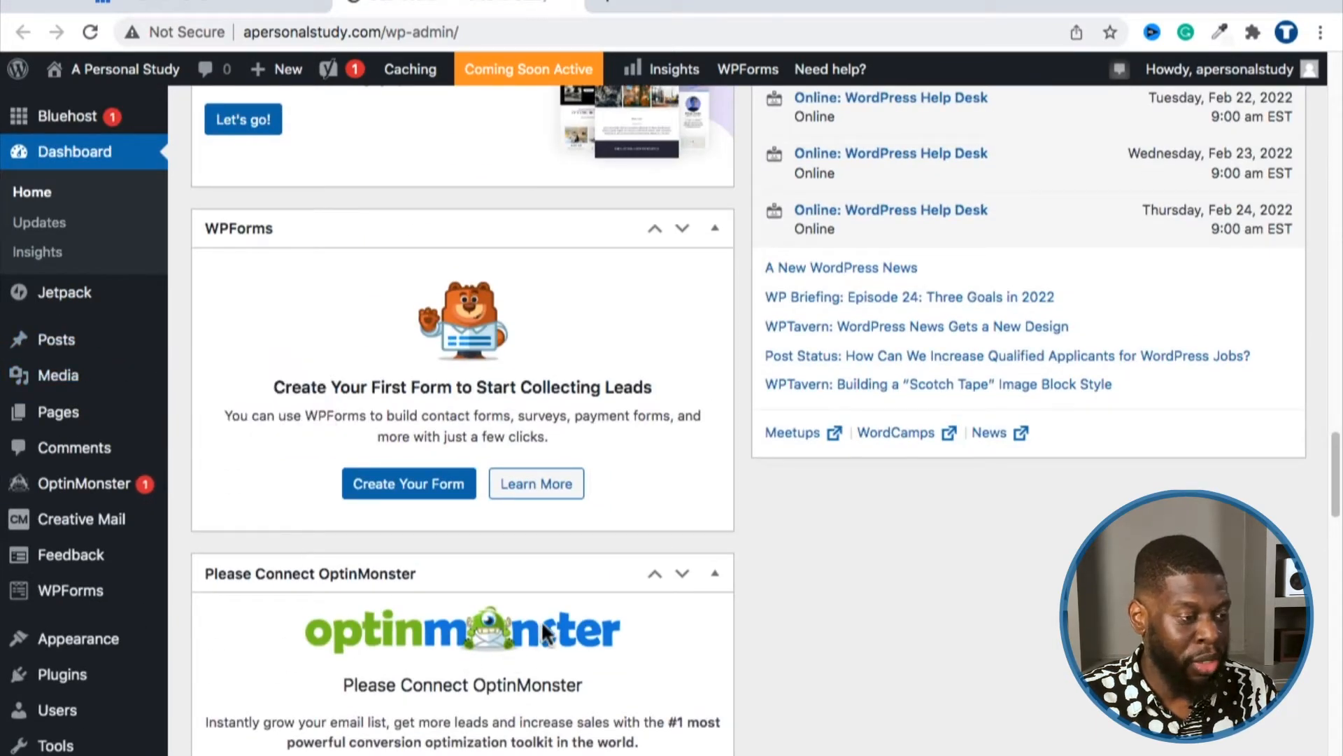
scroll(296, 456, up, 10)
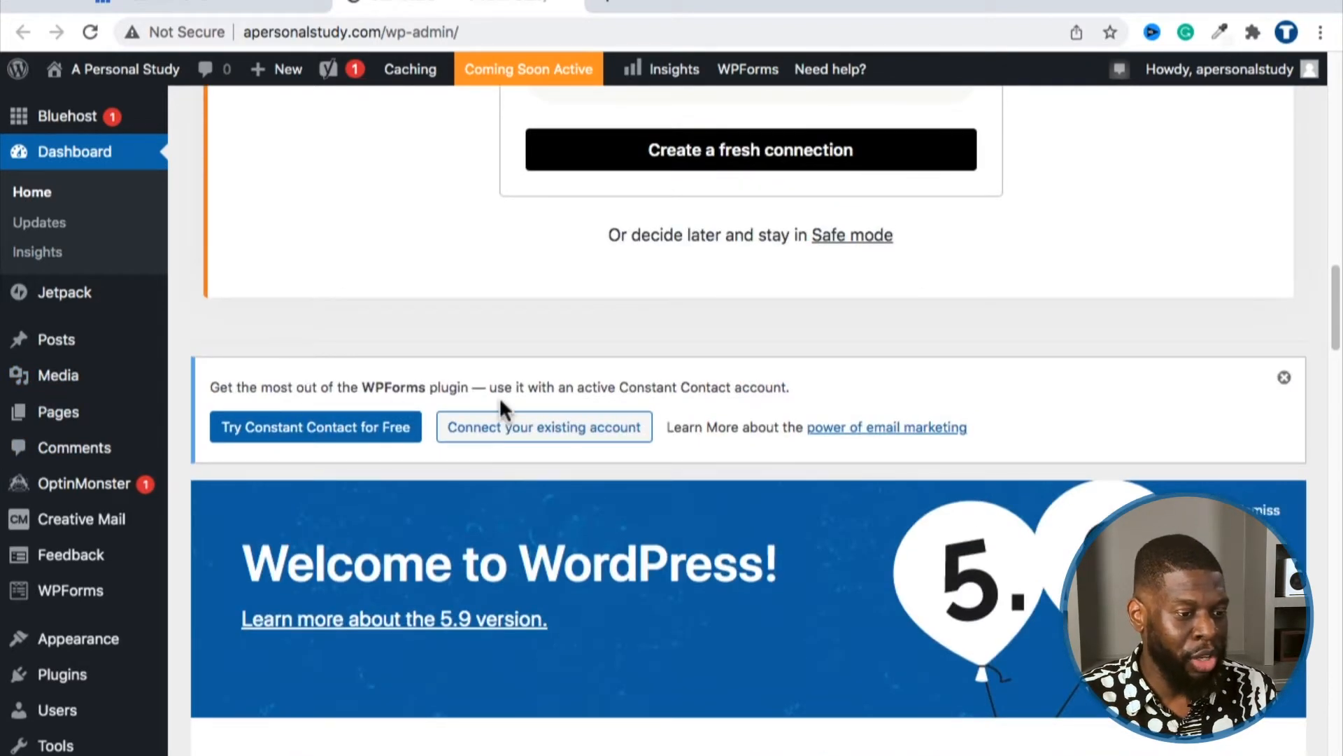
scroll(396, 358, up, 10)
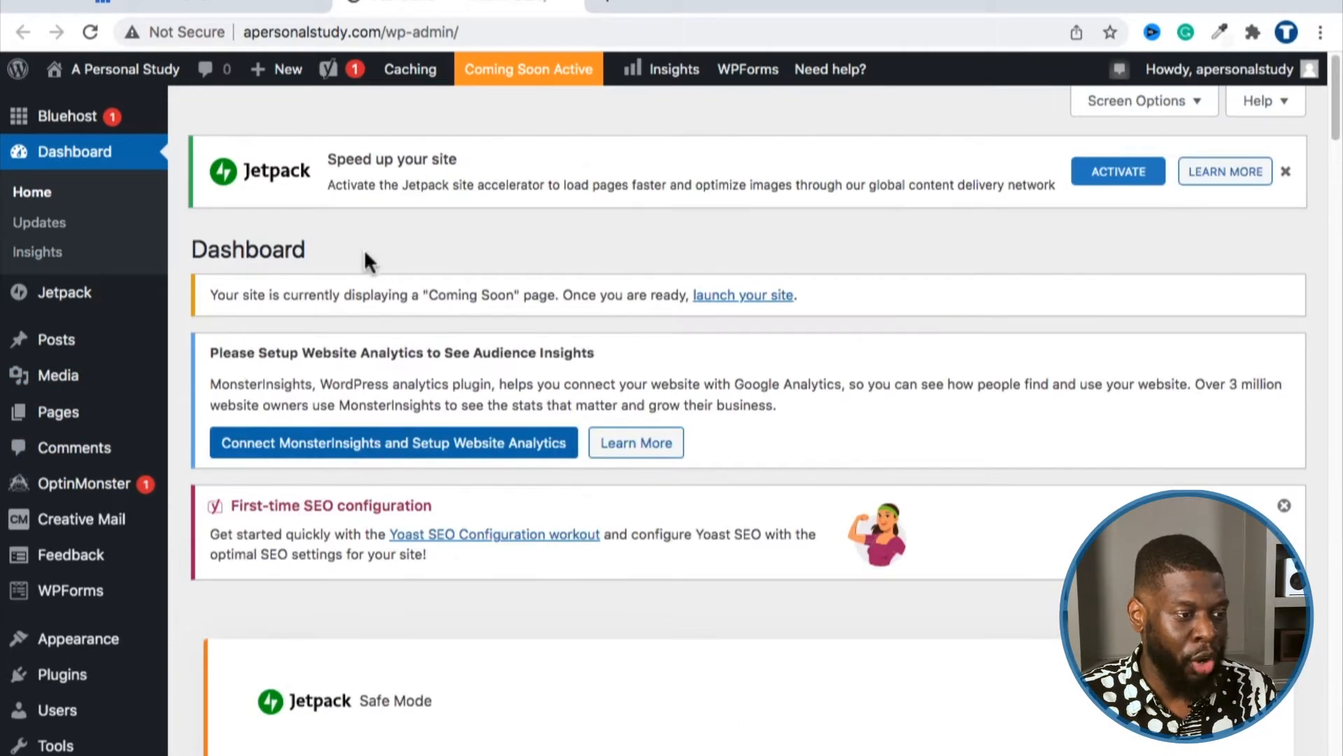
mouse_move(133, 70)
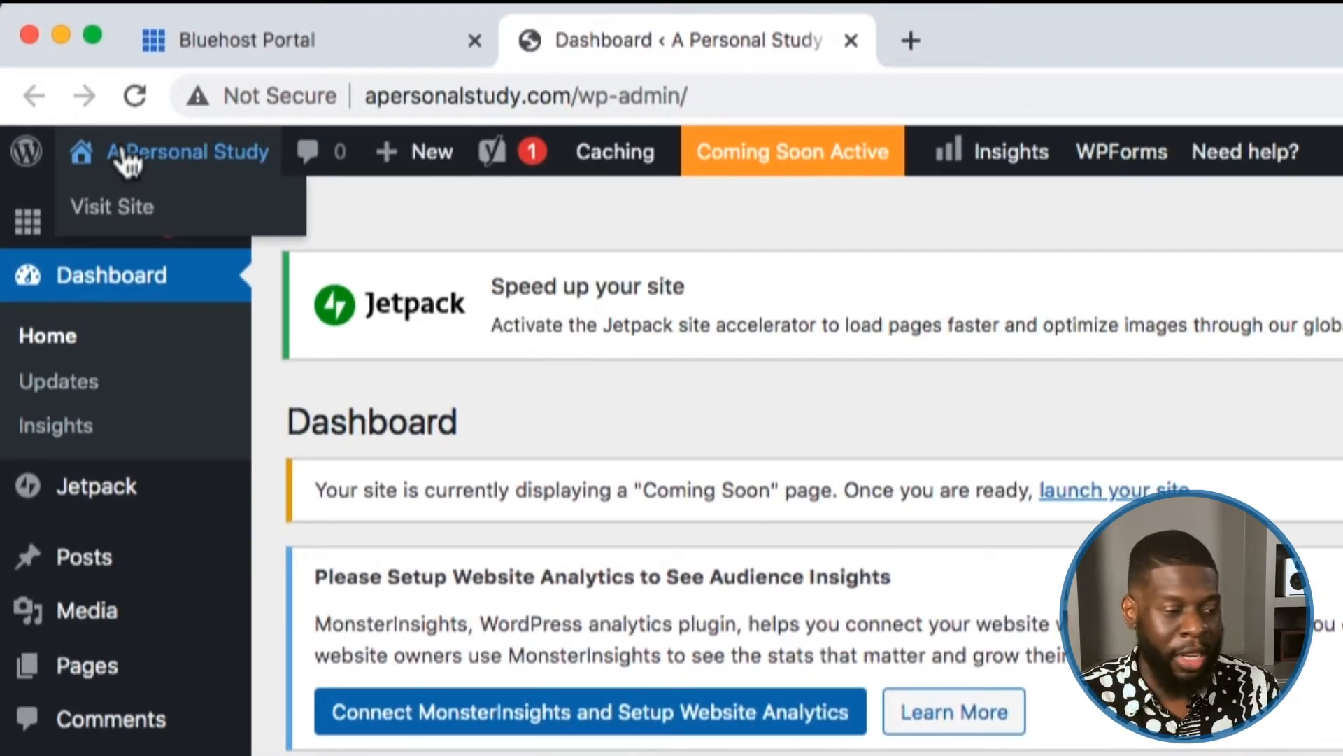
click(152, 215)
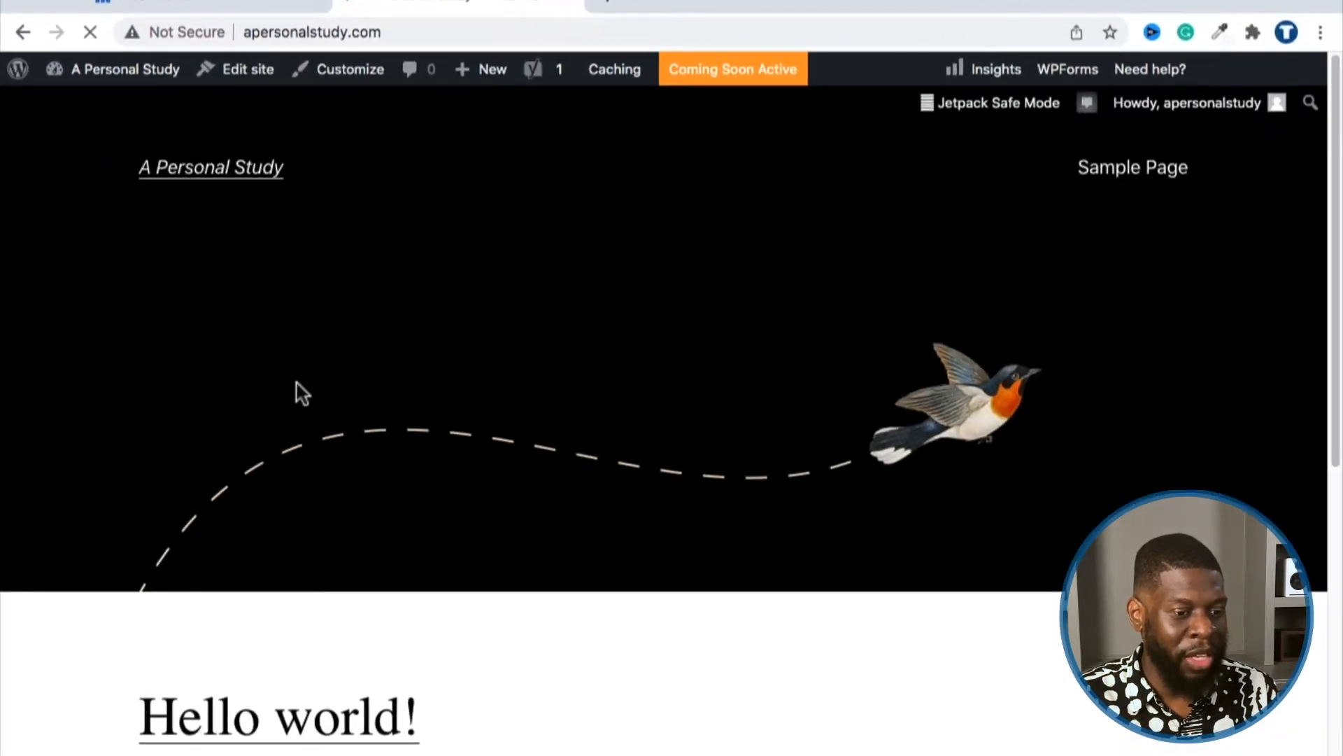
scroll(345, 483, down, 5)
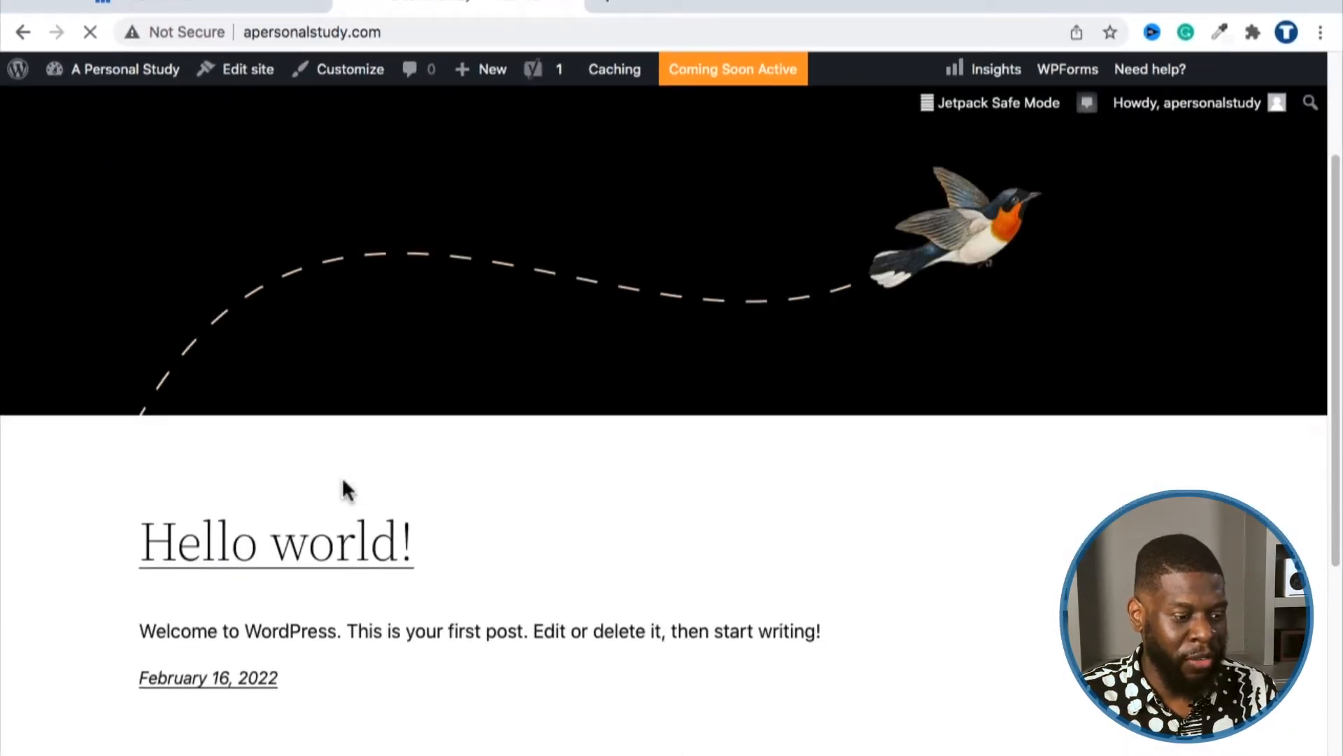
scroll(434, 437, down, 3)
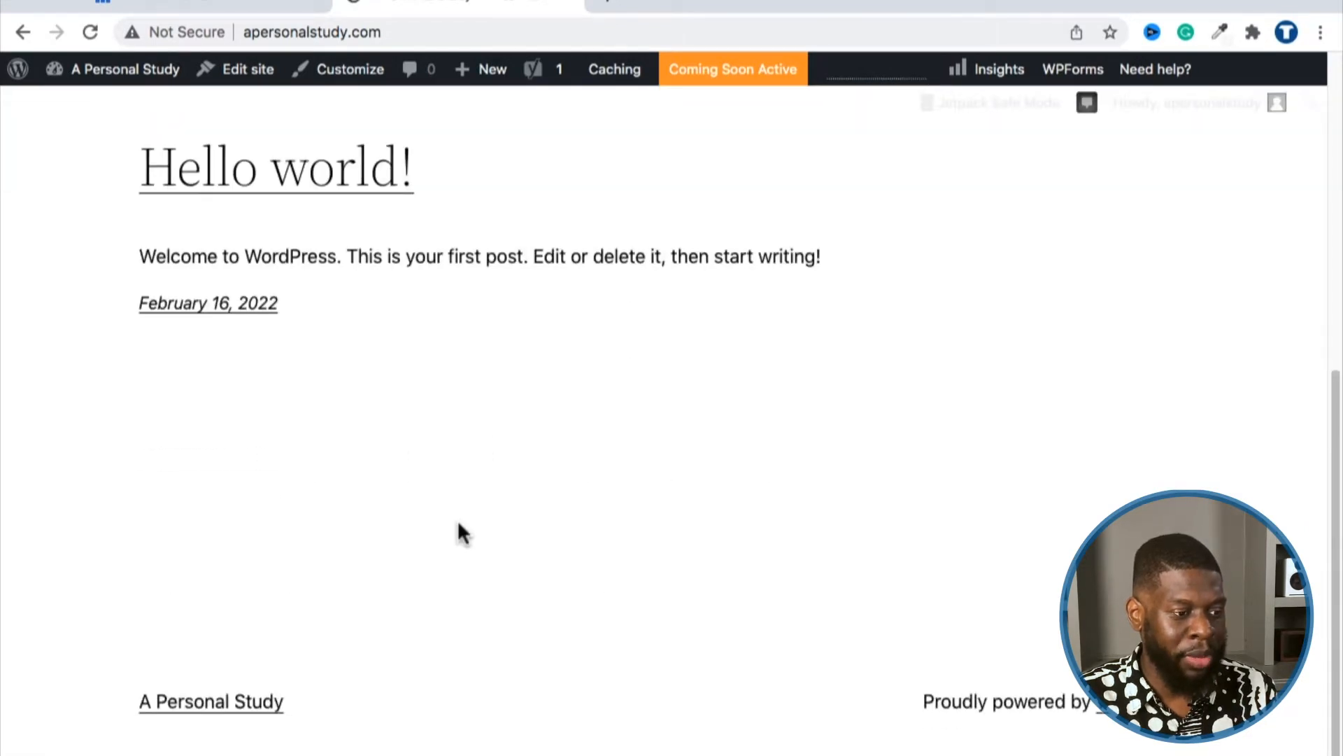
scroll(447, 539, up, 6)
scroll(365, 525, down, 1)
scroll(345, 555, up, 2)
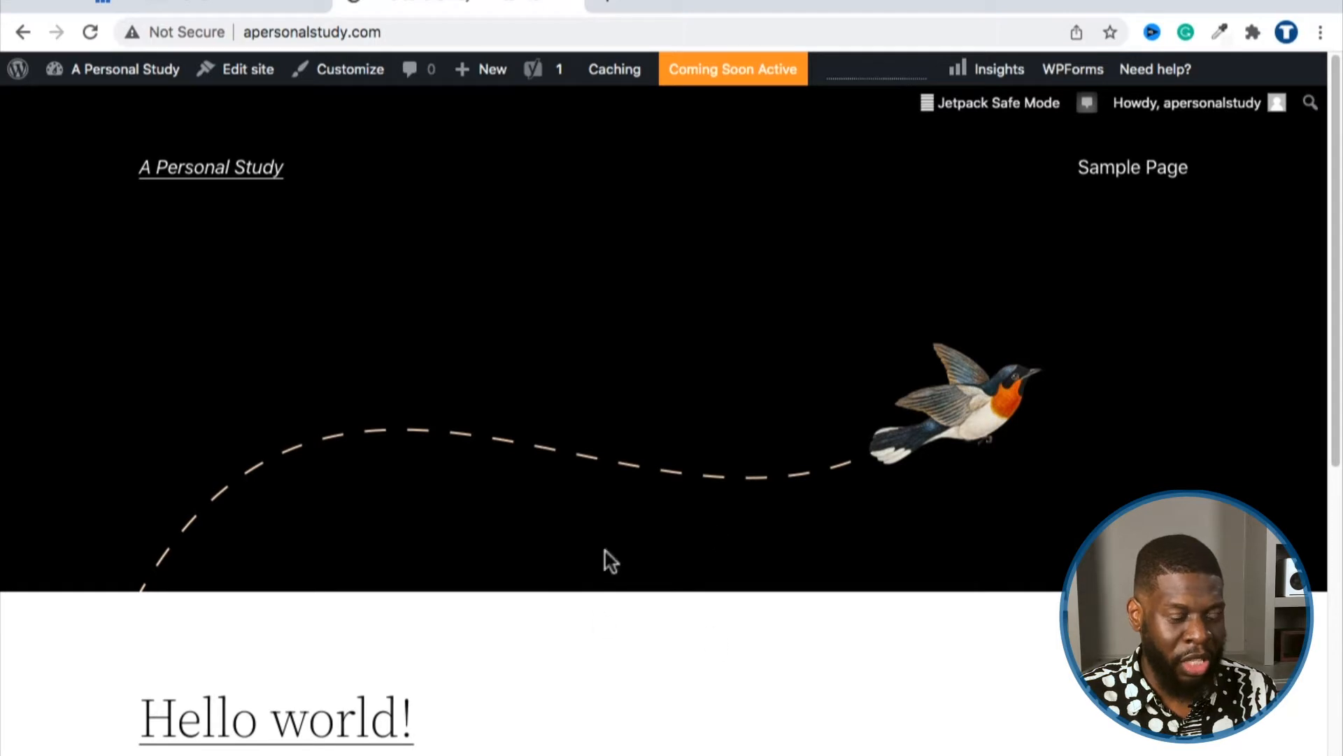
scroll(519, 495, down, 9)
scroll(532, 490, up, 9)
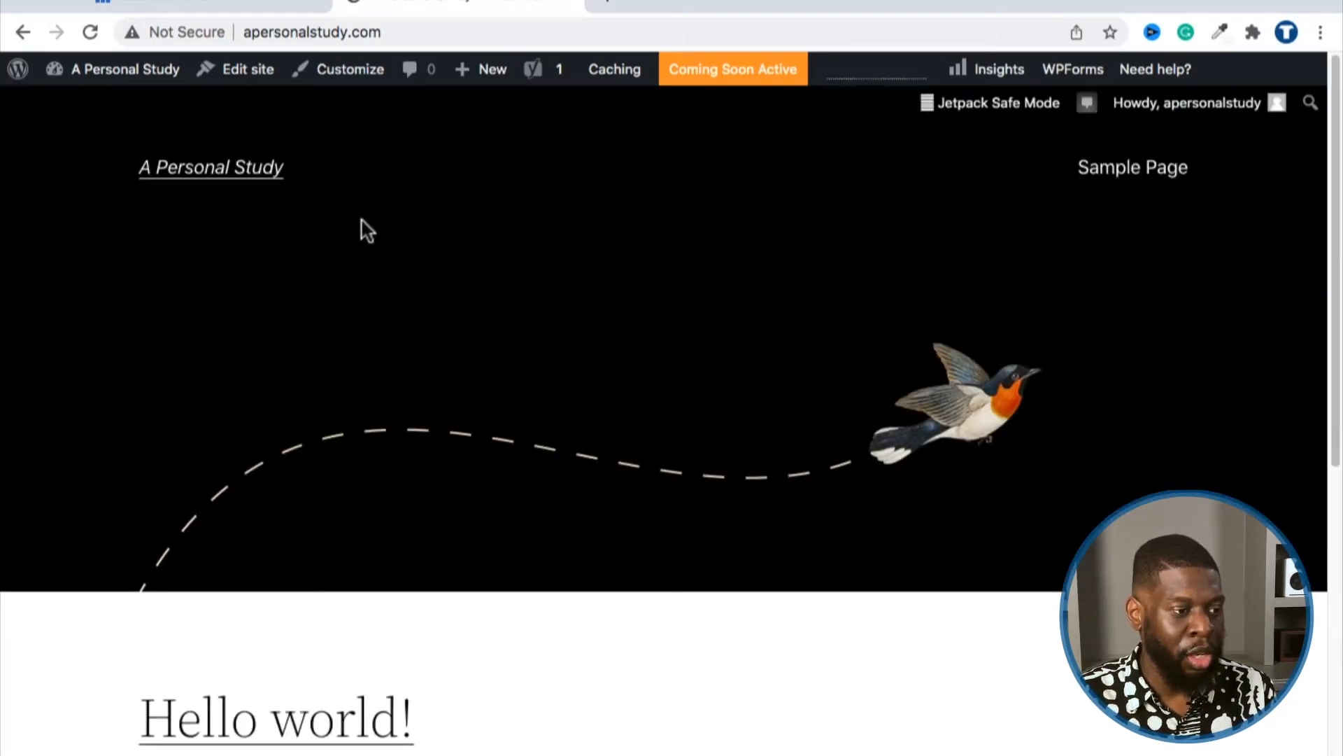
mouse_move(143, 75)
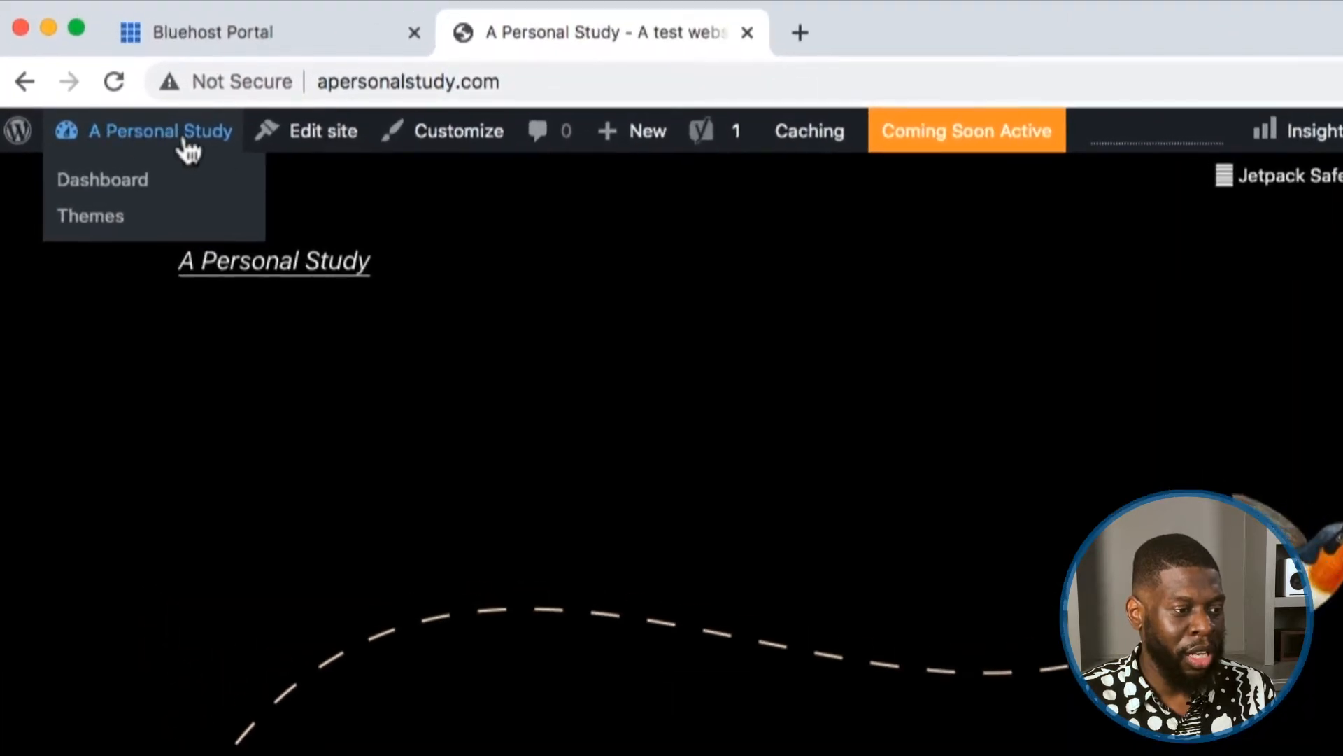
click(135, 182)
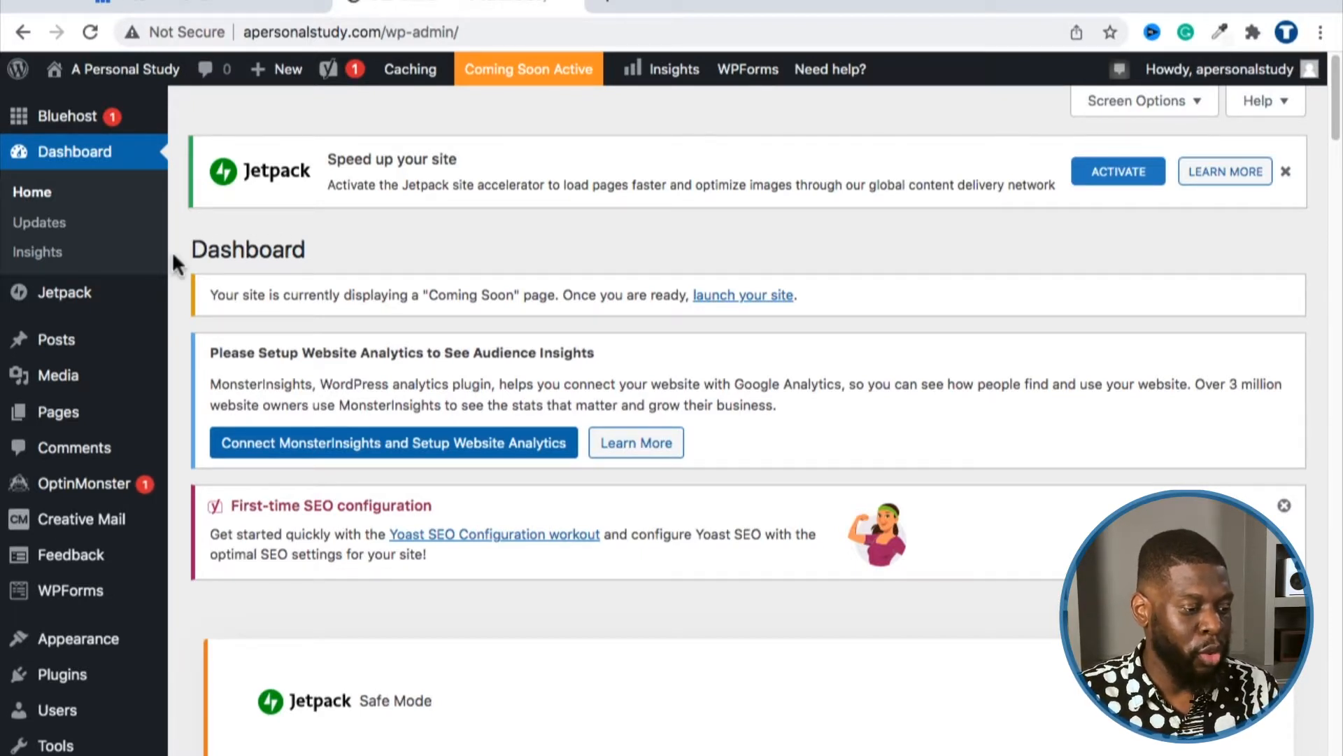
scroll(175, 266, down, 2)
scroll(176, 272, down, 3)
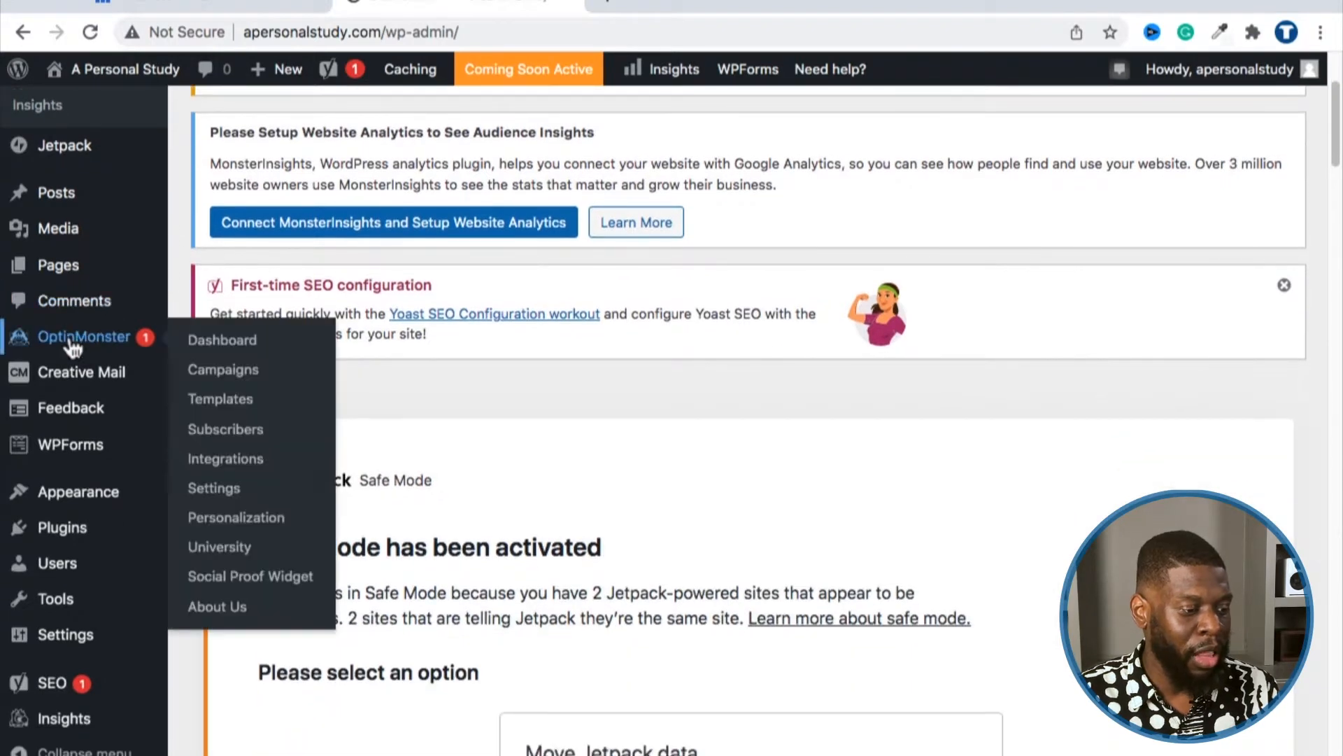
mouse_move(61, 539)
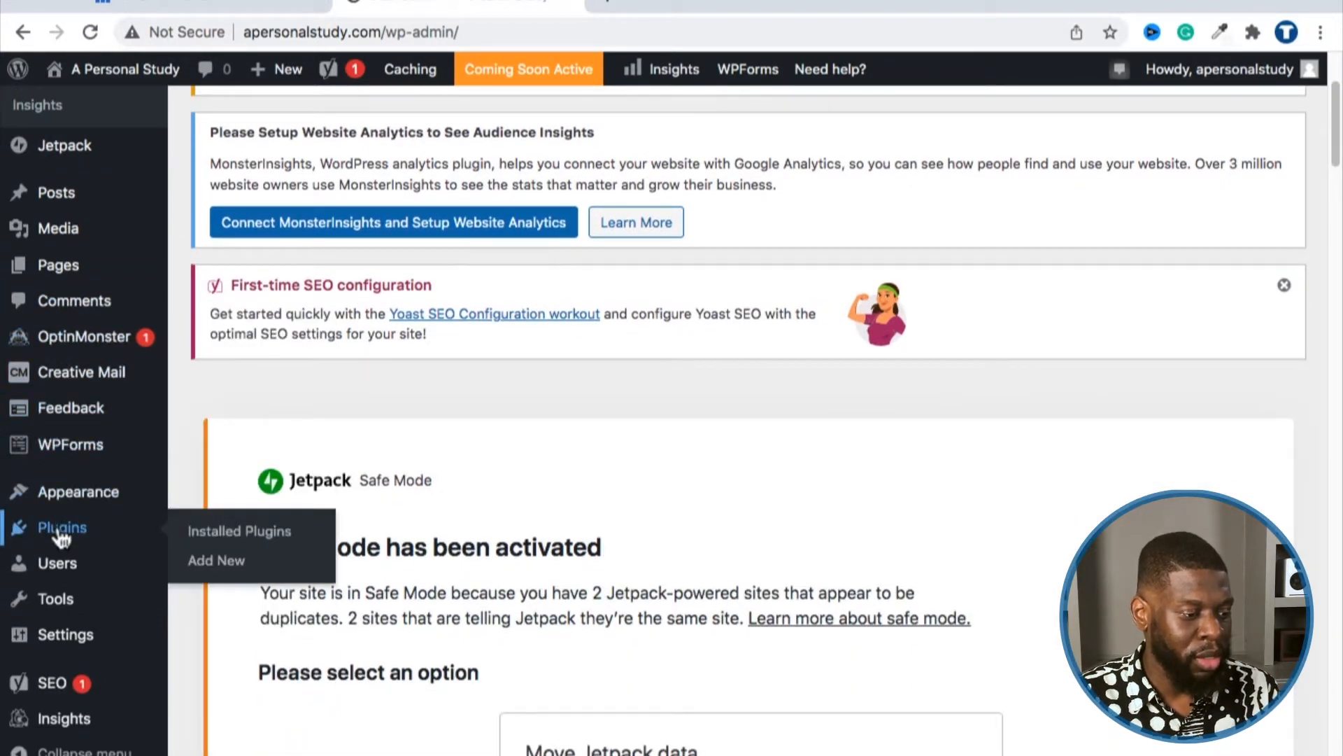
click(203, 536)
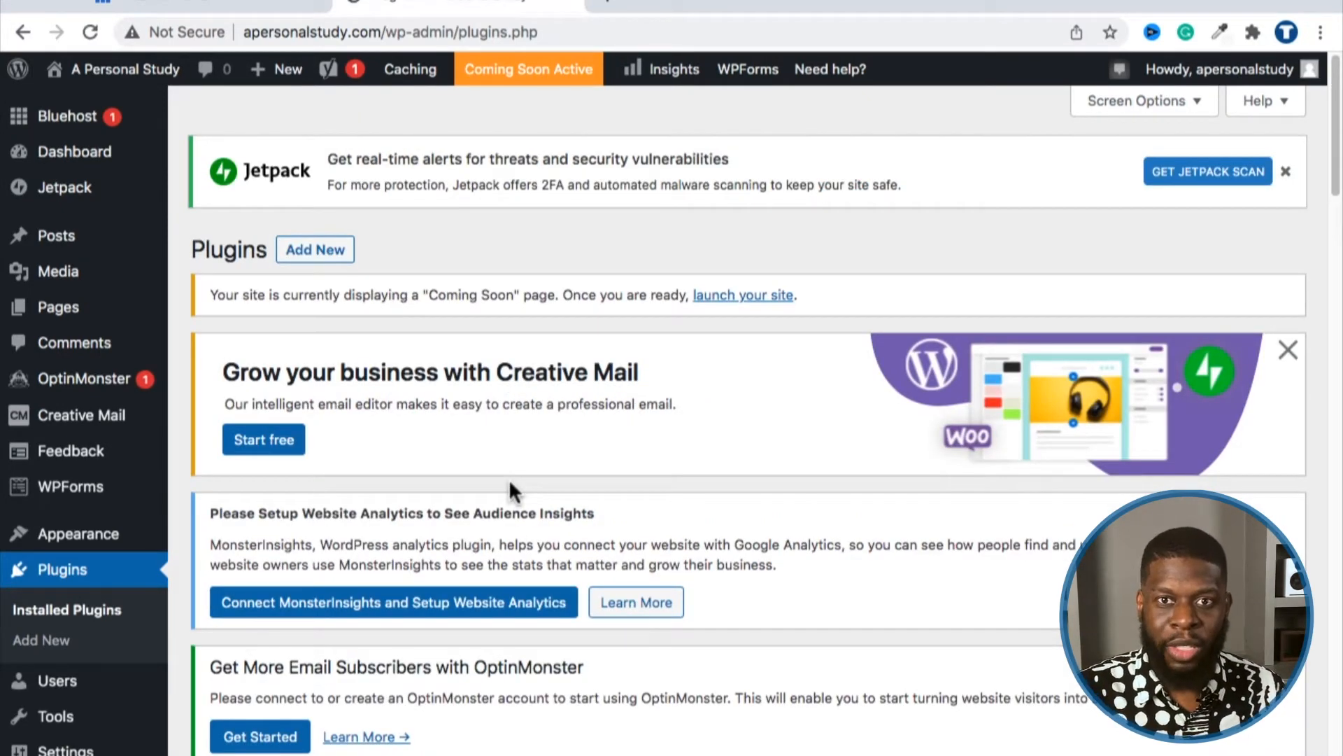
scroll(504, 500, down, 3)
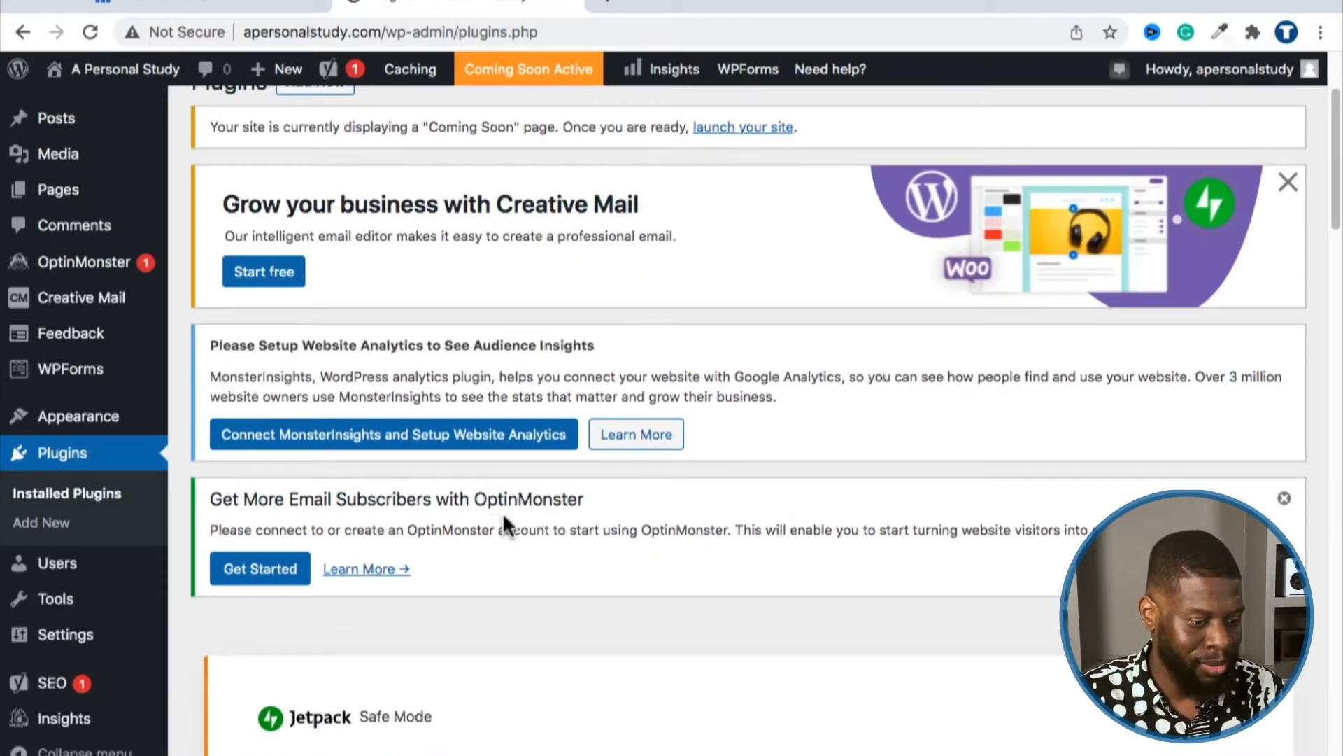
scroll(502, 522, up, 3)
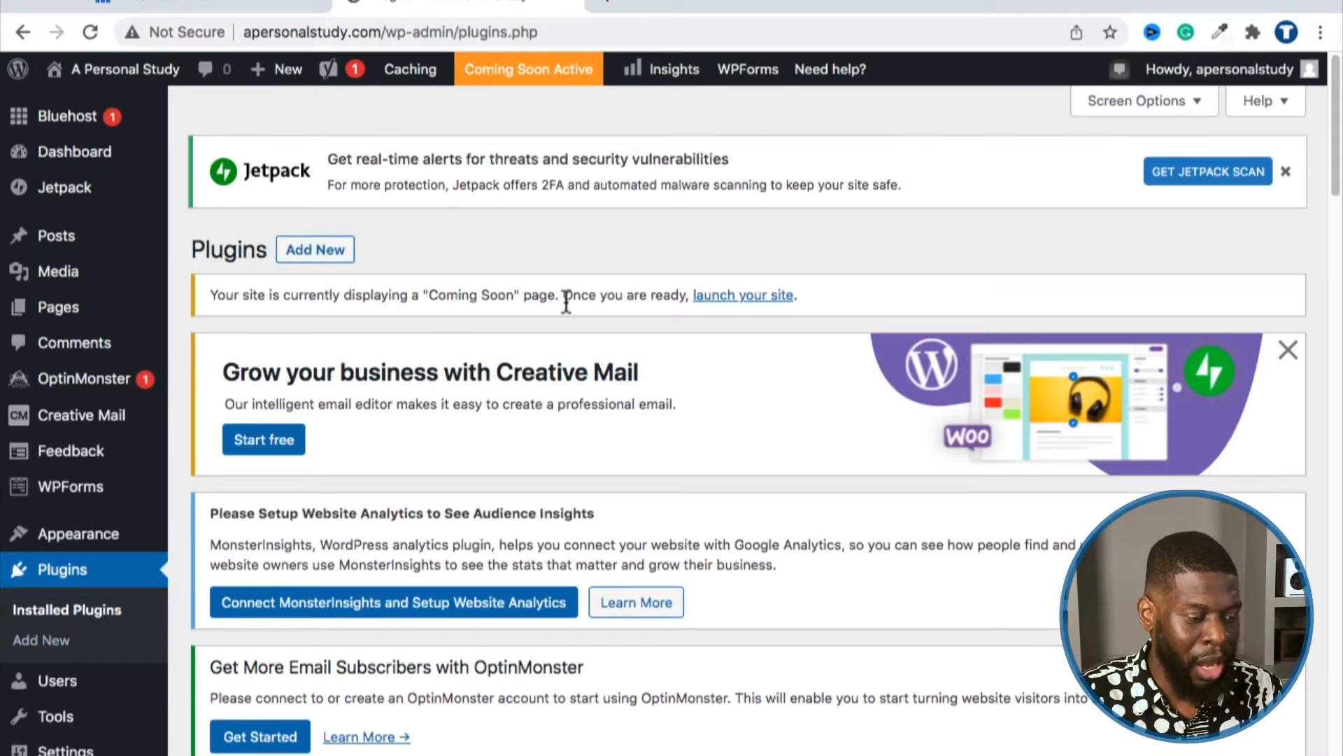
scroll(567, 304, down, 15)
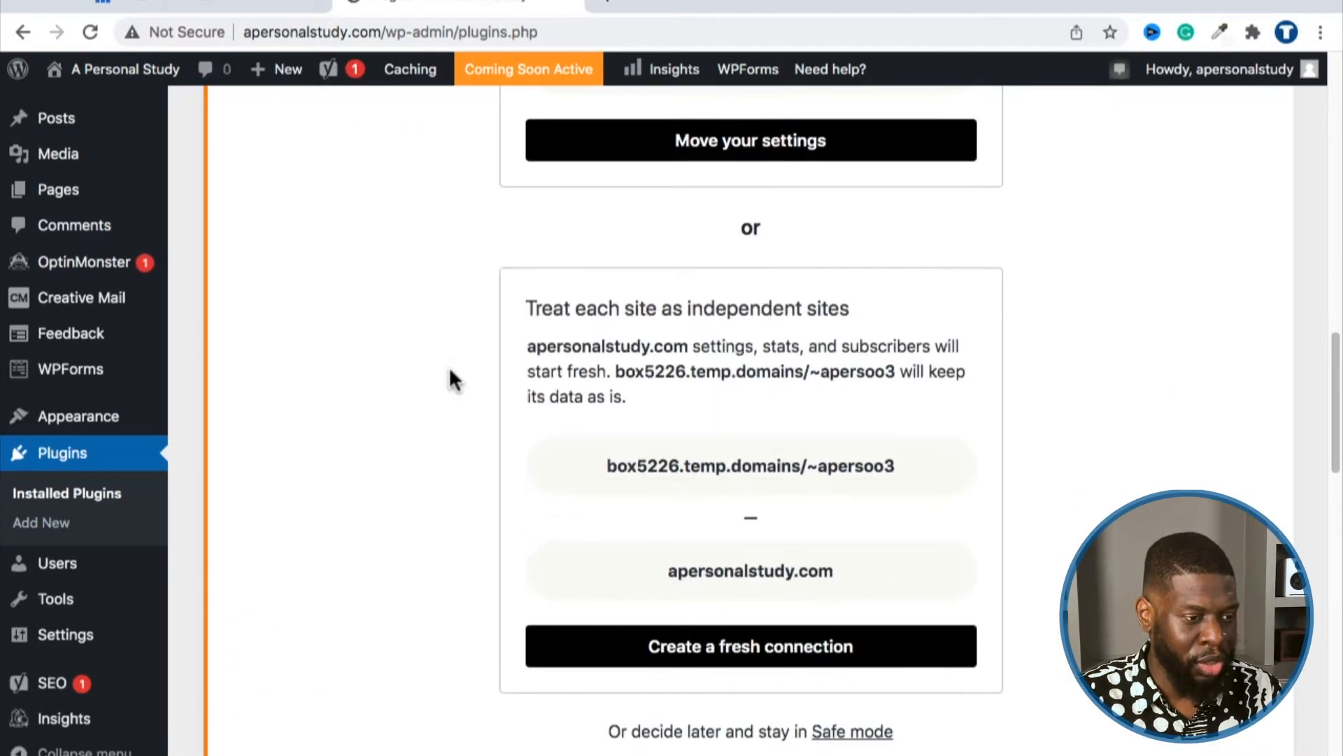
scroll(450, 372, down, 3)
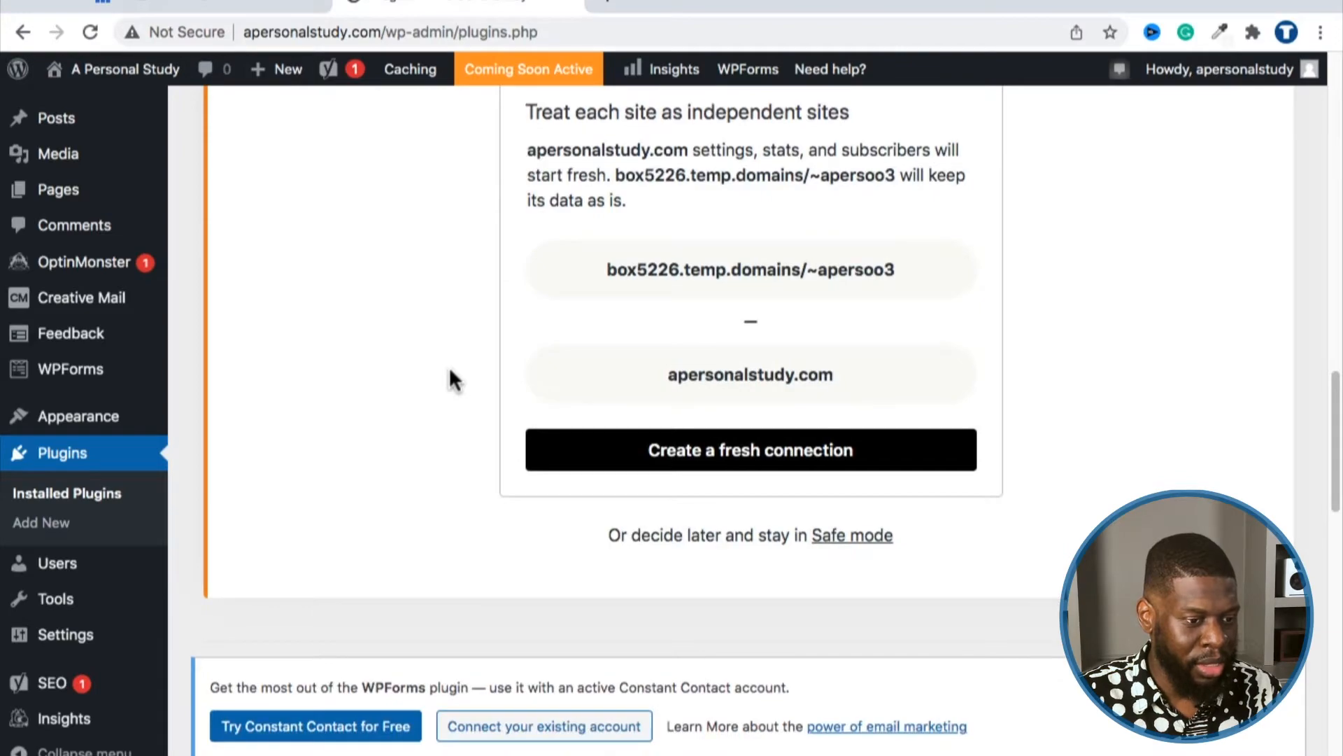
scroll(449, 371, down, 8)
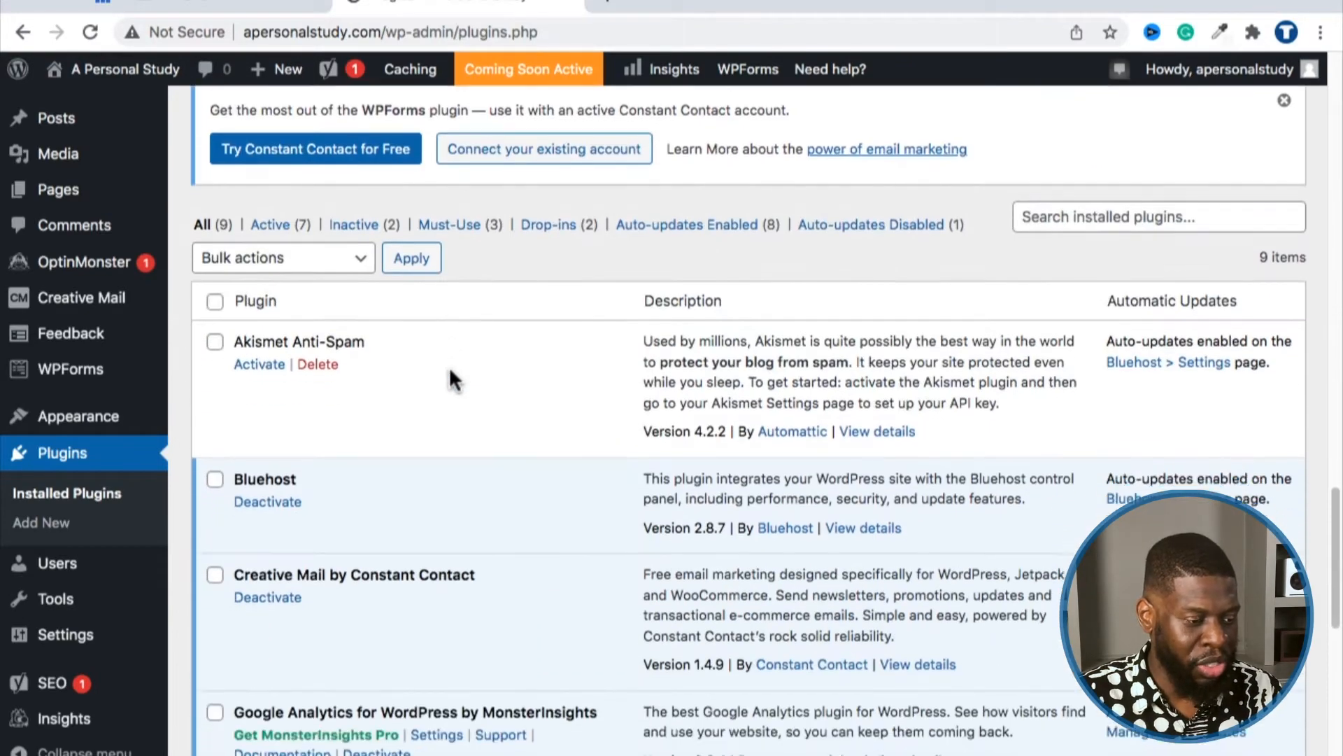
scroll(424, 366, down, 1)
scroll(407, 360, down, 10)
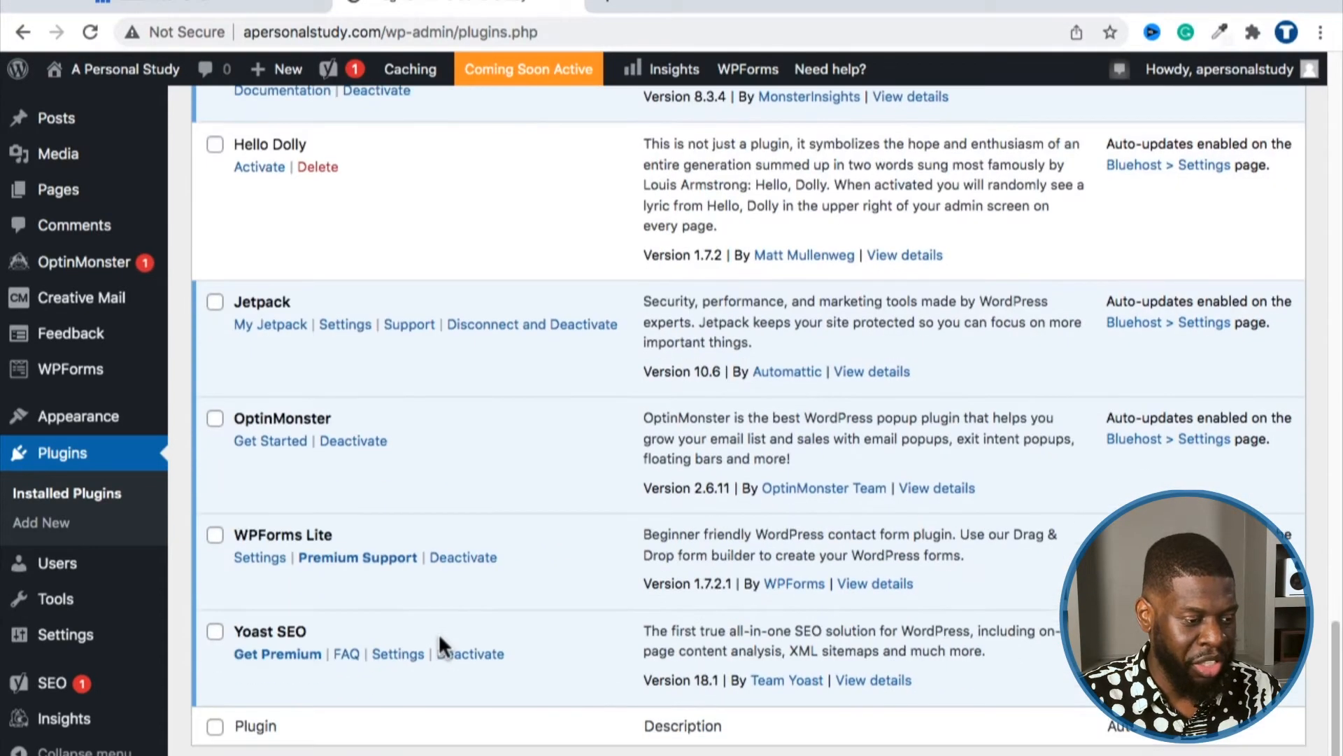
scroll(441, 642, up, 11)
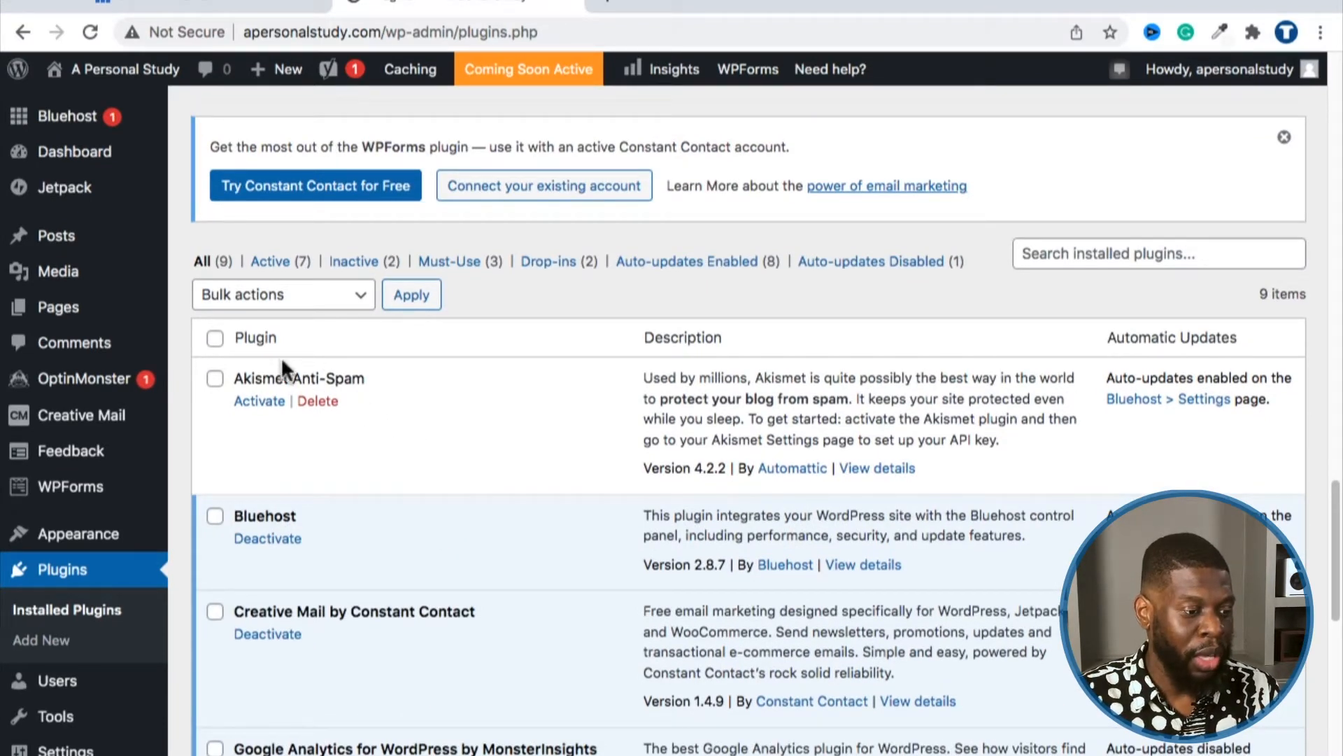
Step: Select all nine plugins and apply the Deactivate bulk action
drag(237, 340, 275, 343)
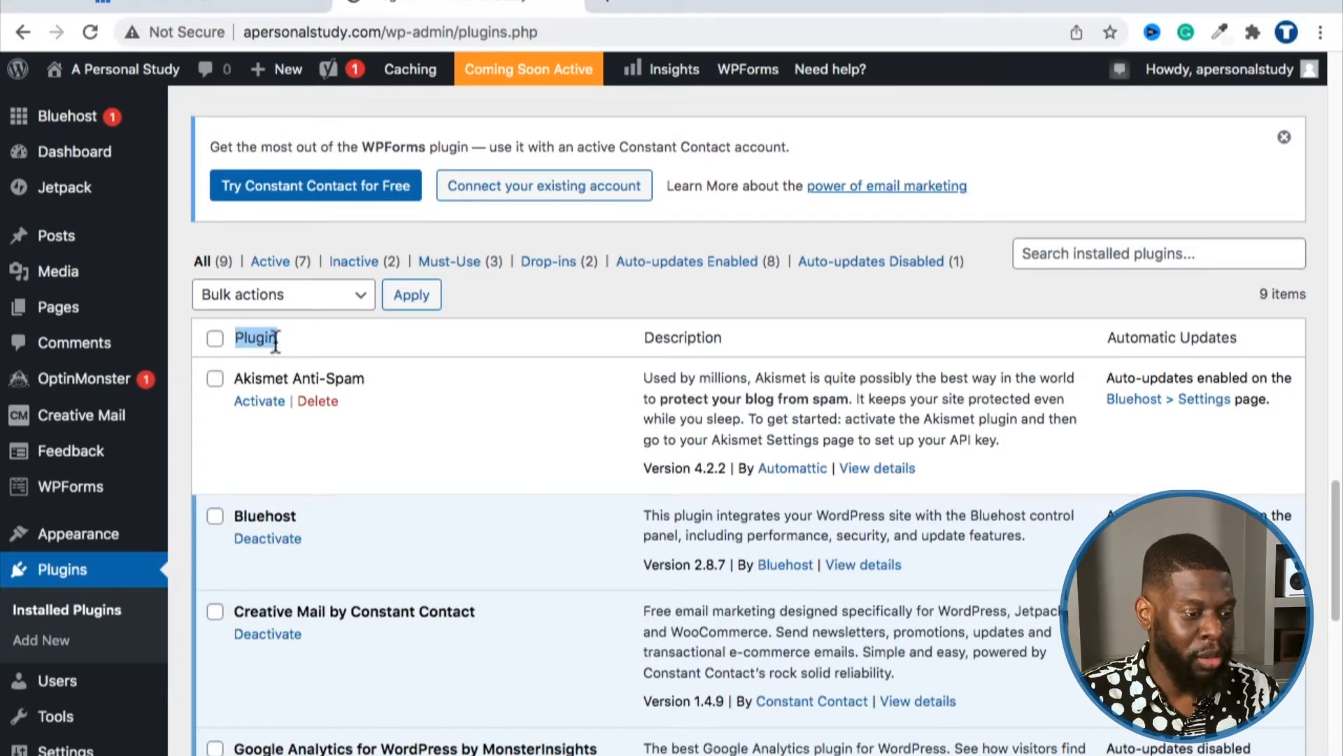
click(214, 339)
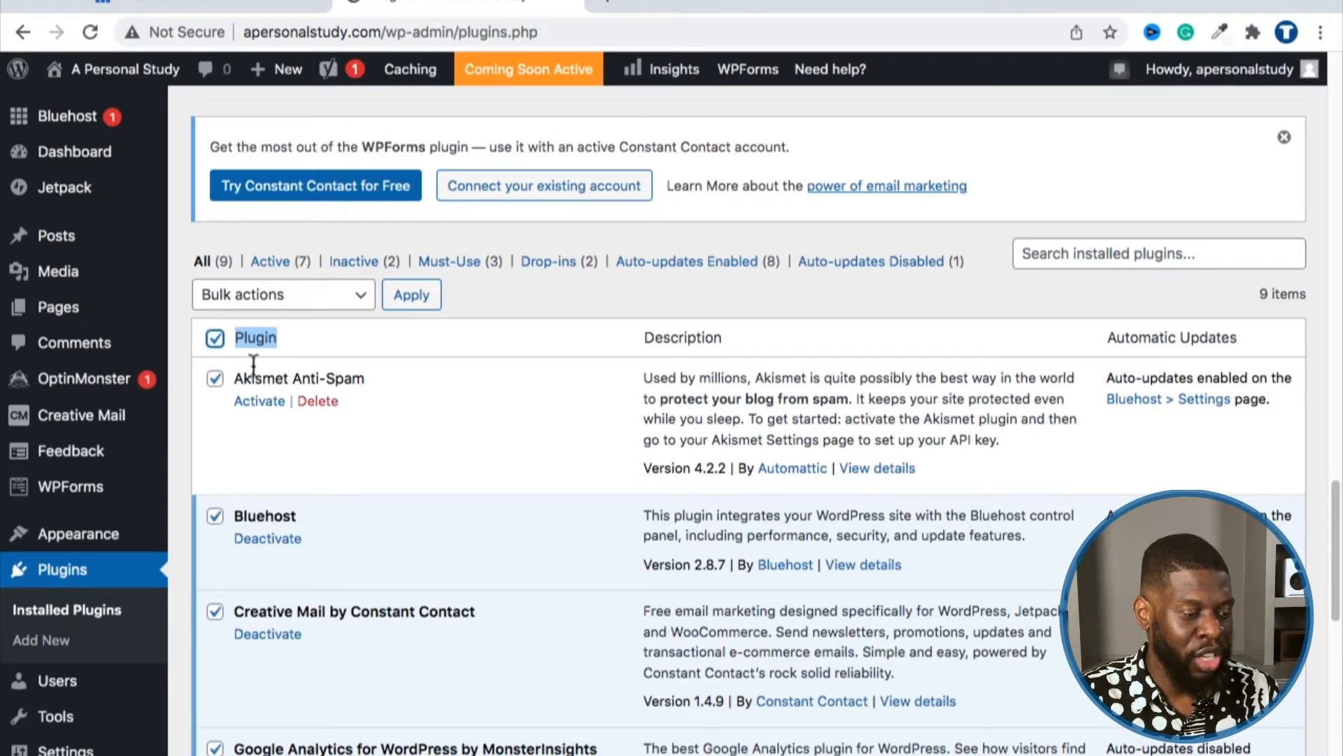
scroll(322, 417, down, 10)
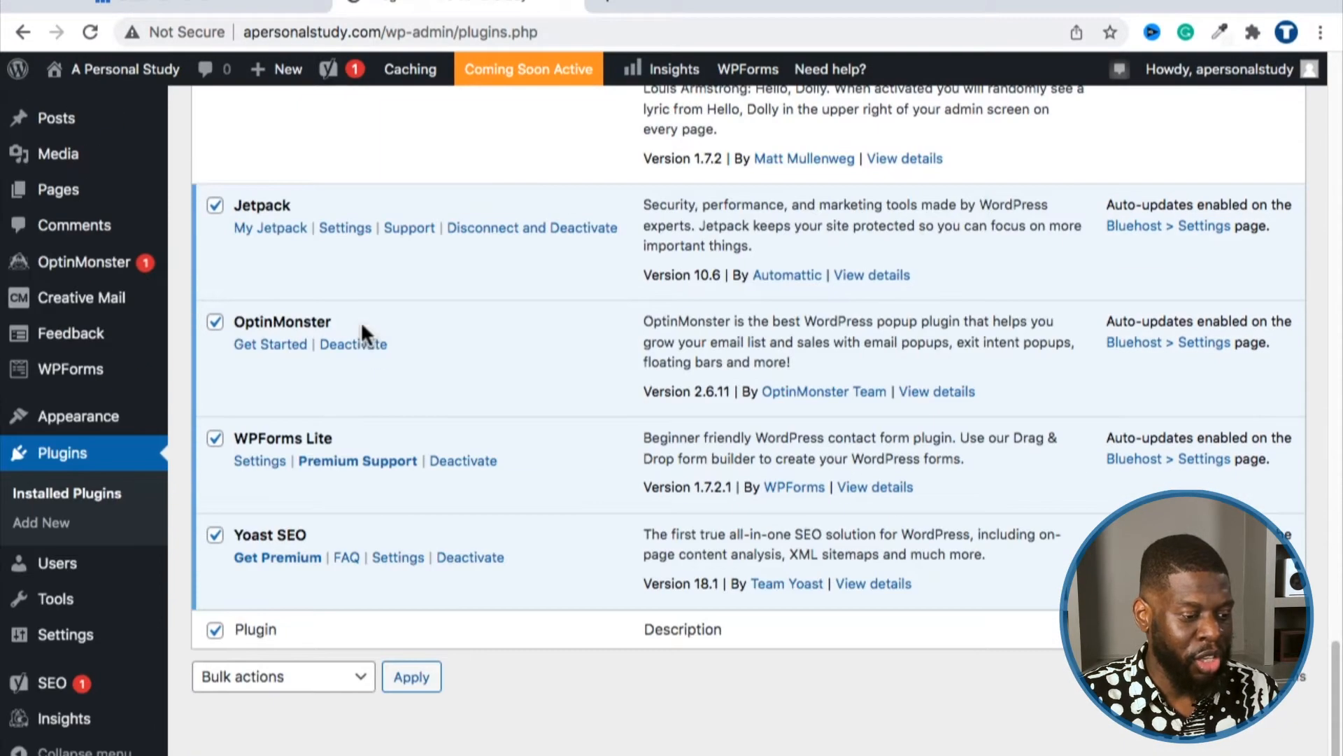
click(335, 669)
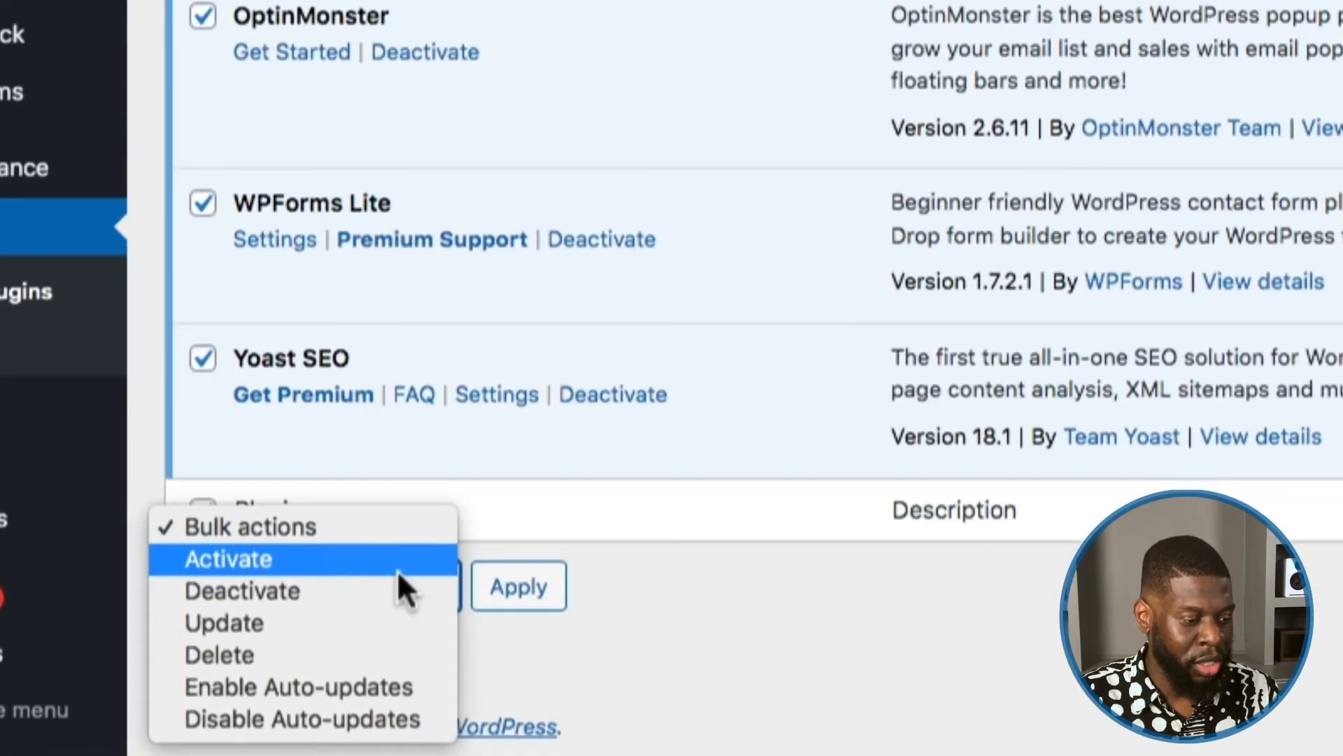
click(389, 592)
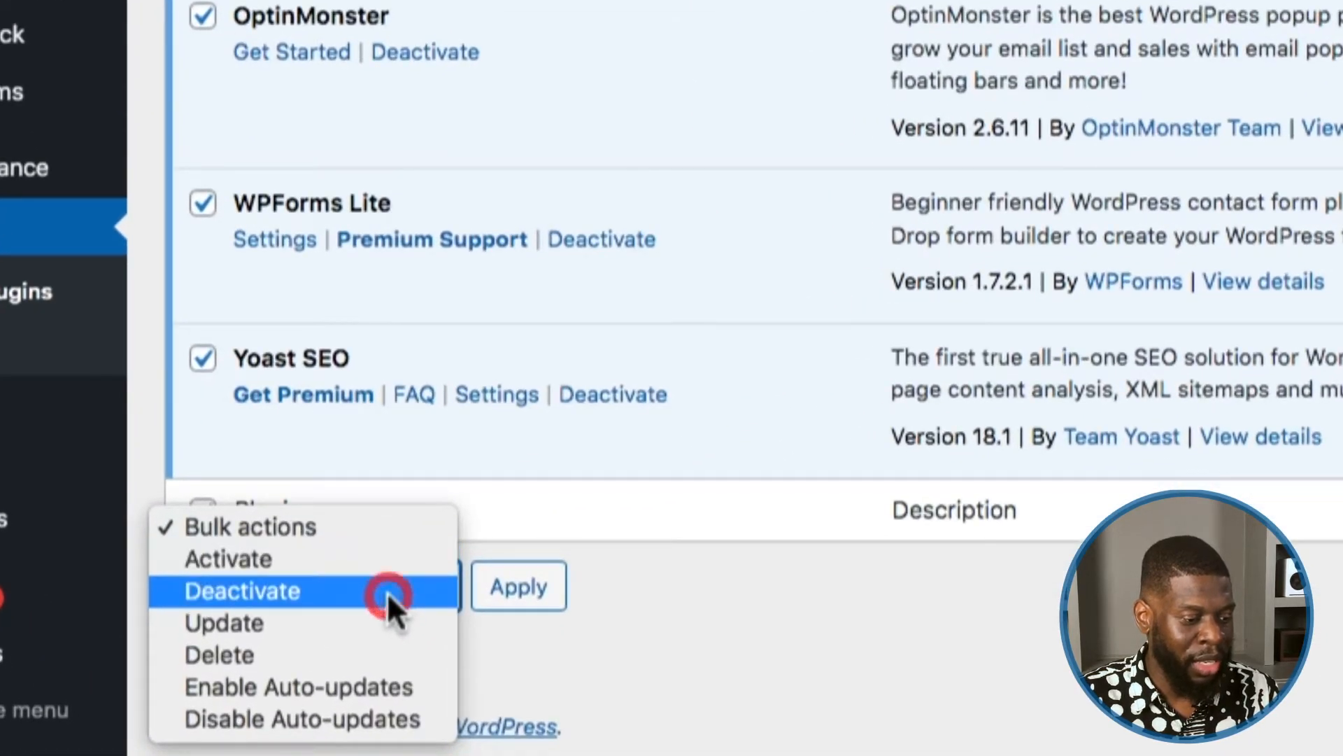
click(517, 590)
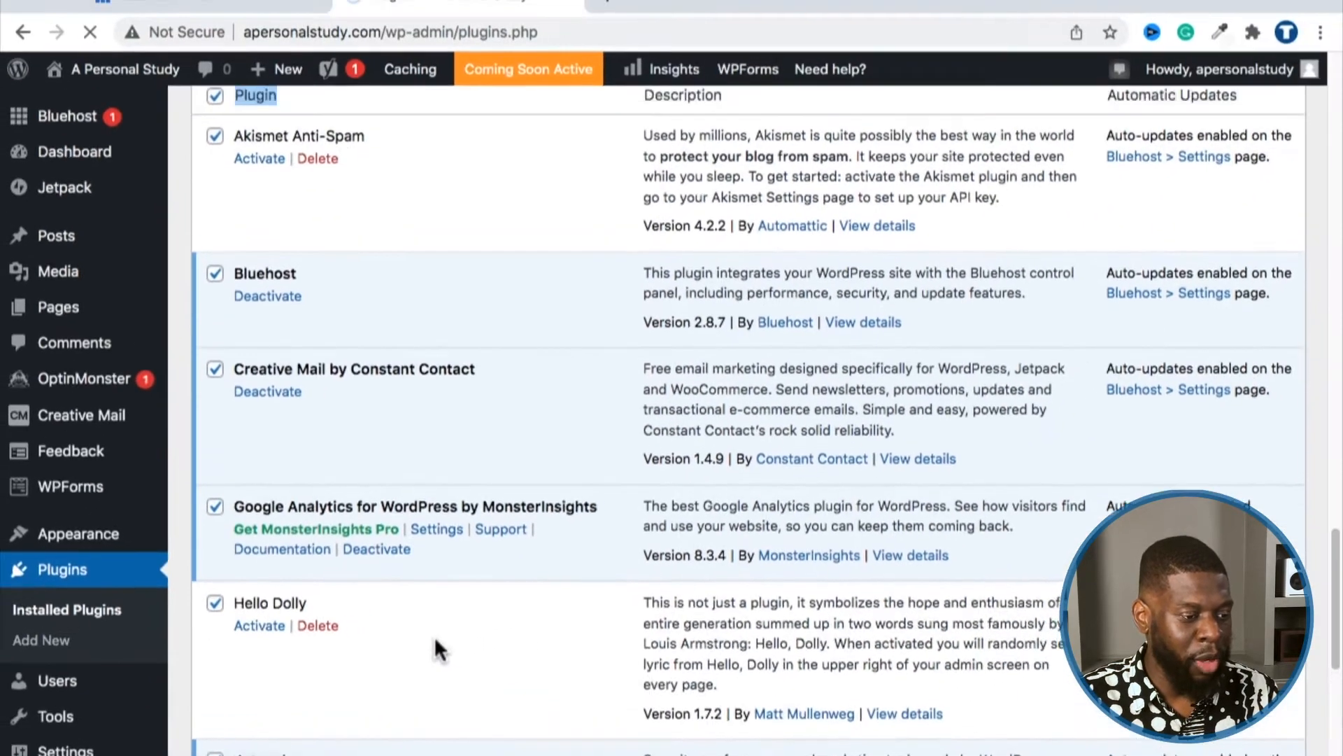
Step: Scroll through the plugins list to confirm every plugin is now inactive
scroll(413, 501, down, 3)
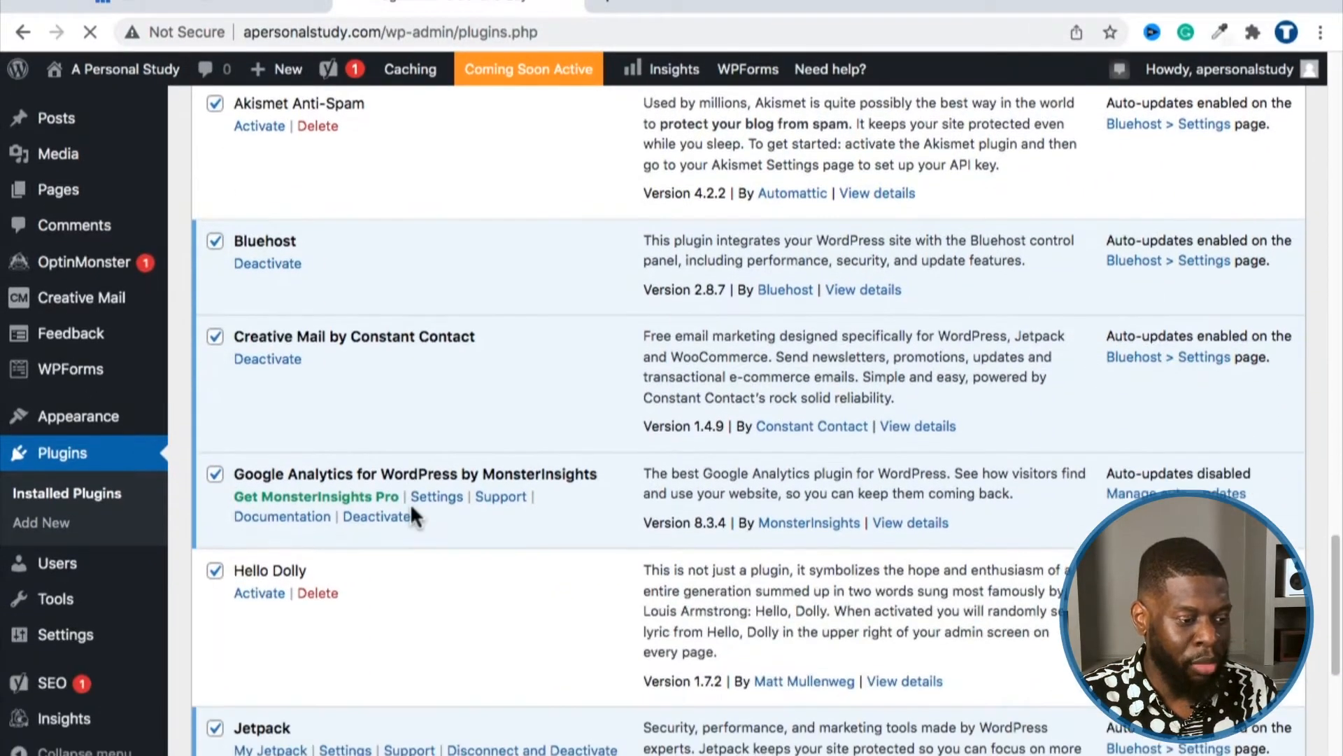
scroll(445, 700, down, 5)
scroll(404, 524, up, 3)
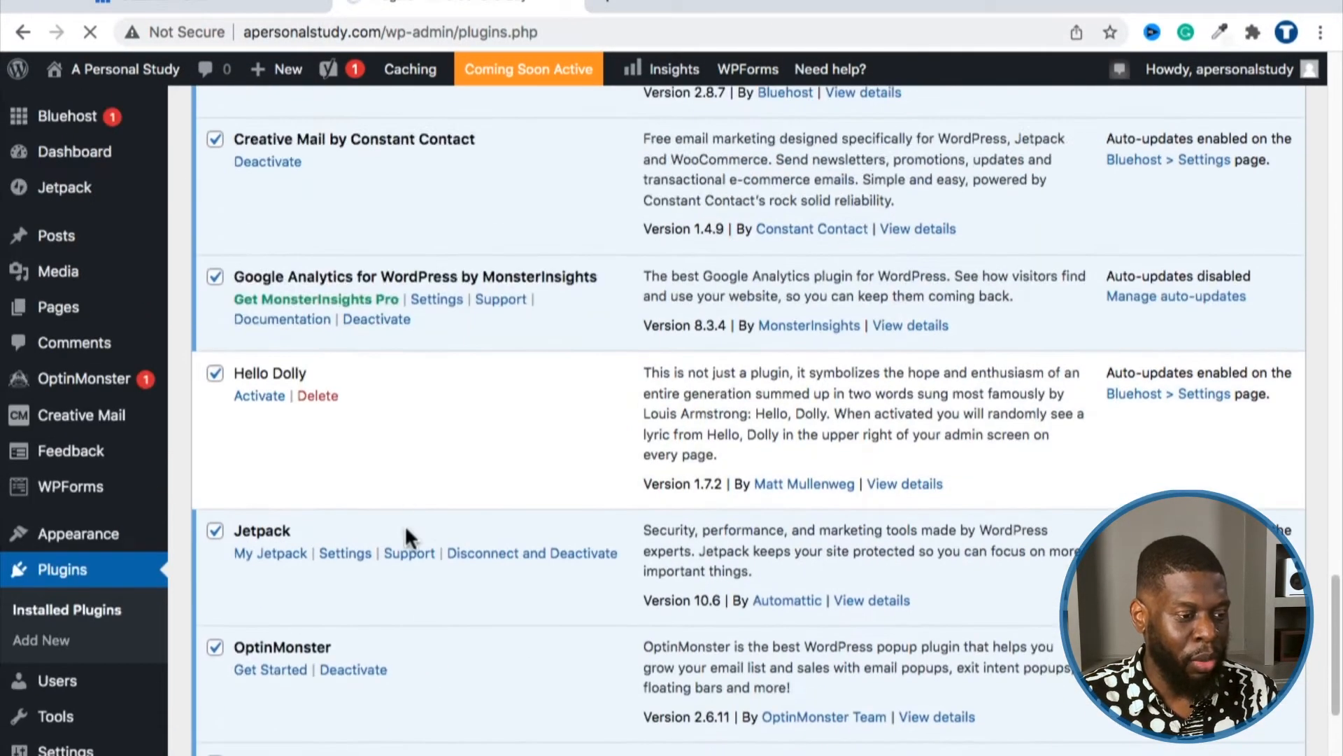
scroll(400, 498, up, 4)
scroll(453, 448, down, 5)
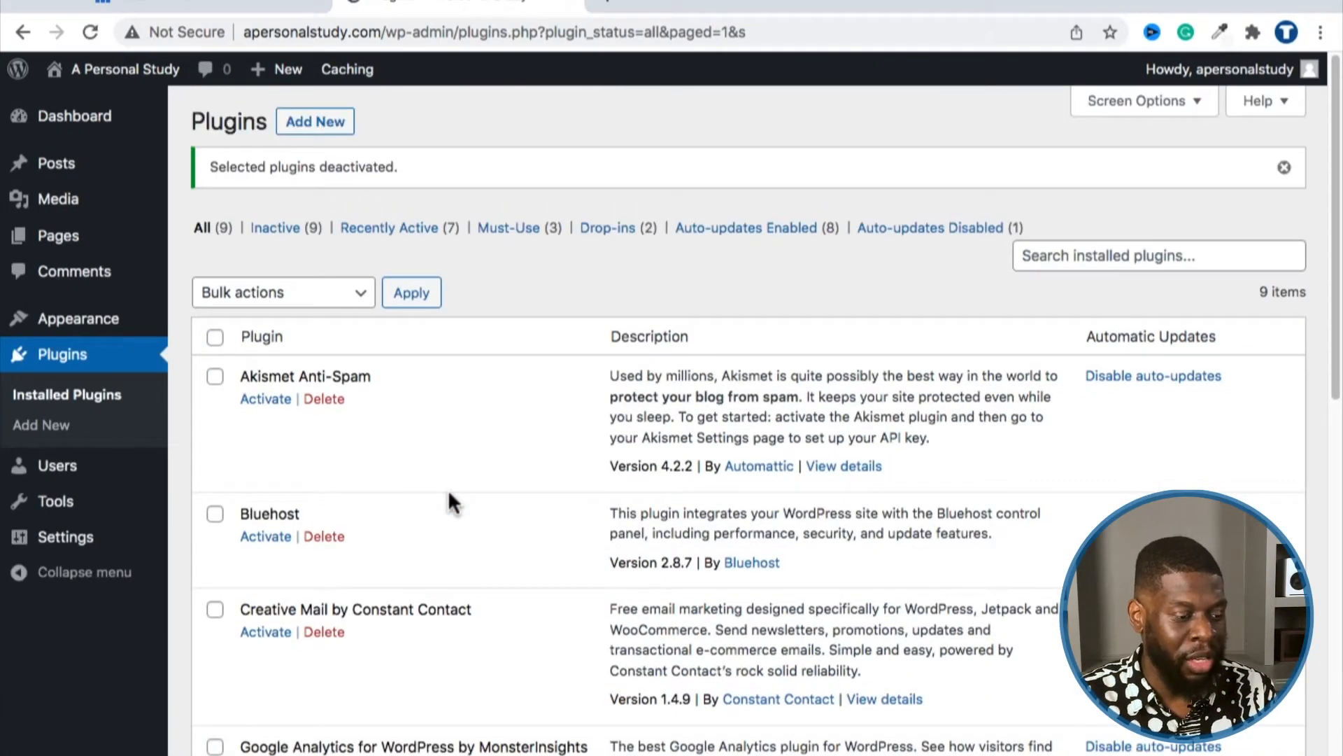
scroll(448, 493, down, 4)
scroll(454, 483, up, 1)
scroll(459, 476, down, 7)
scroll(459, 479, down, 3)
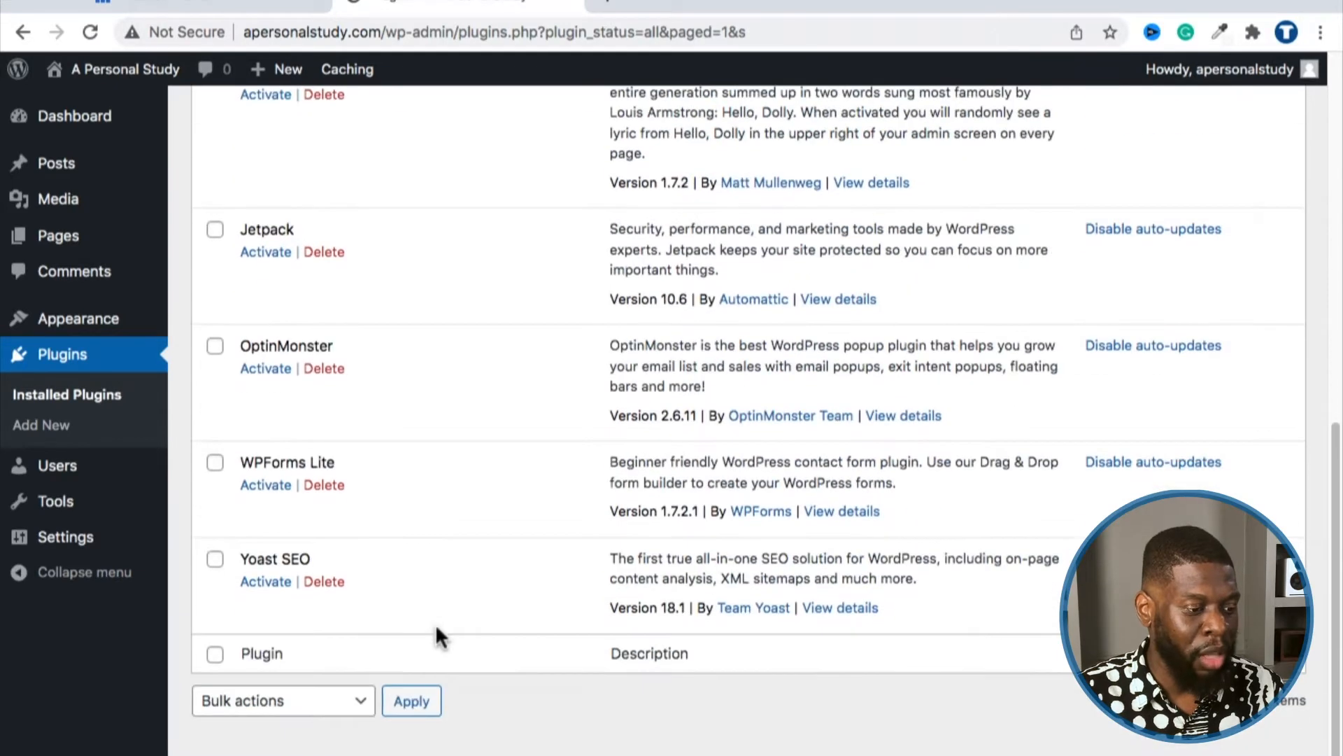
scroll(429, 650, up, 13)
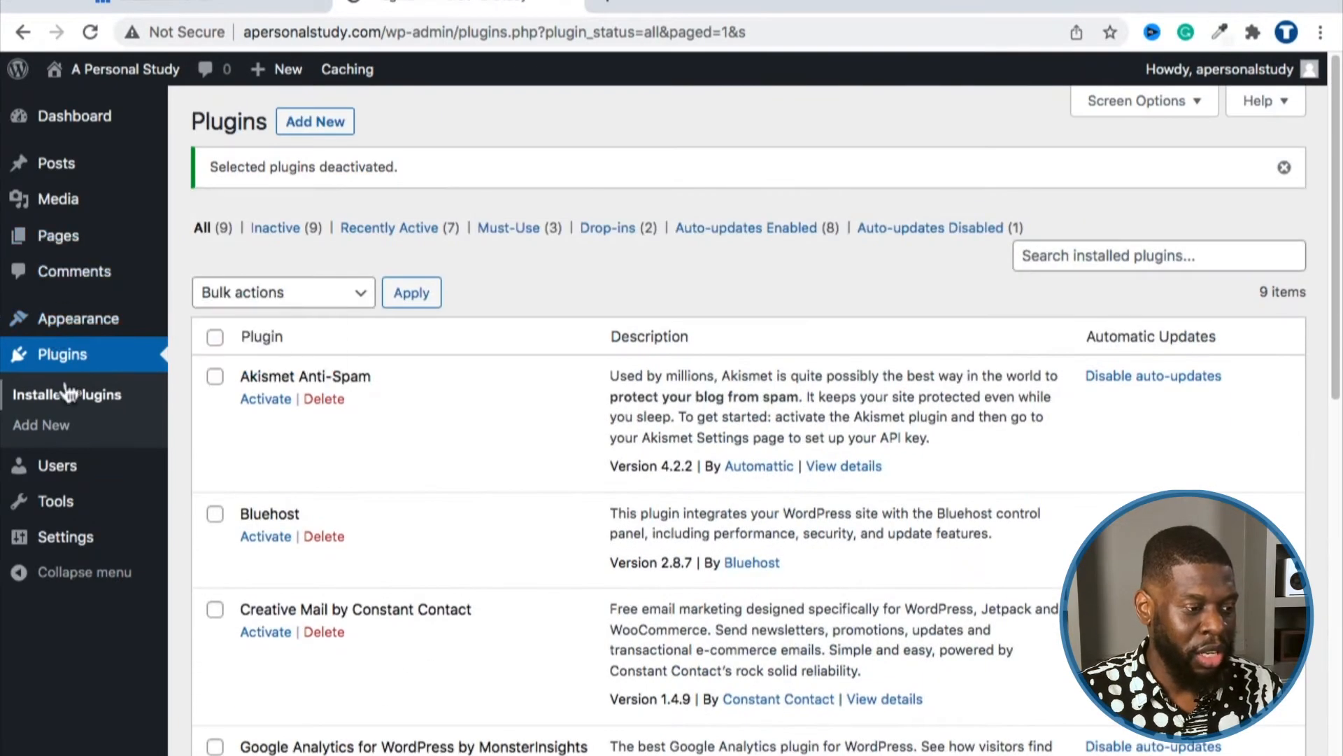
Step: Bulk-delete all nine deactivated plugins, confirm the deletion, and reload Installed Plugins
scroll(469, 569, down, 5)
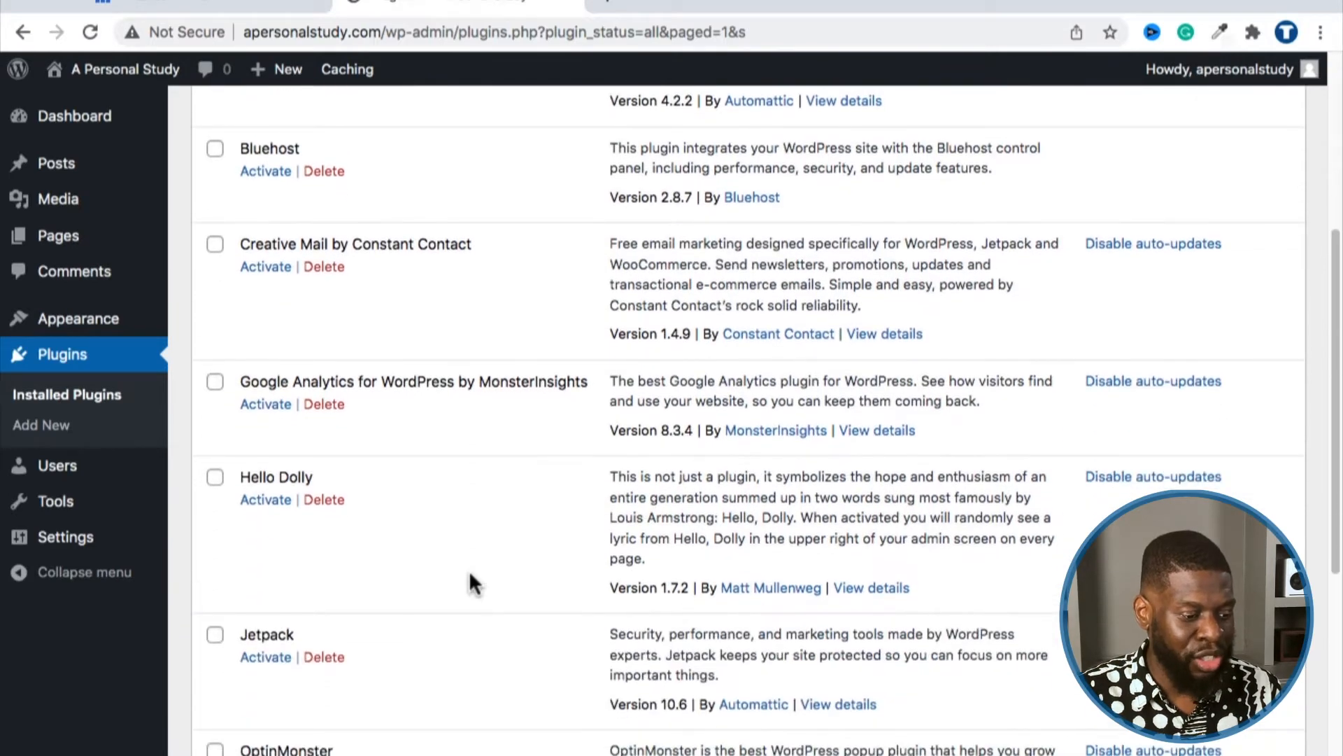
scroll(469, 570, up, 5)
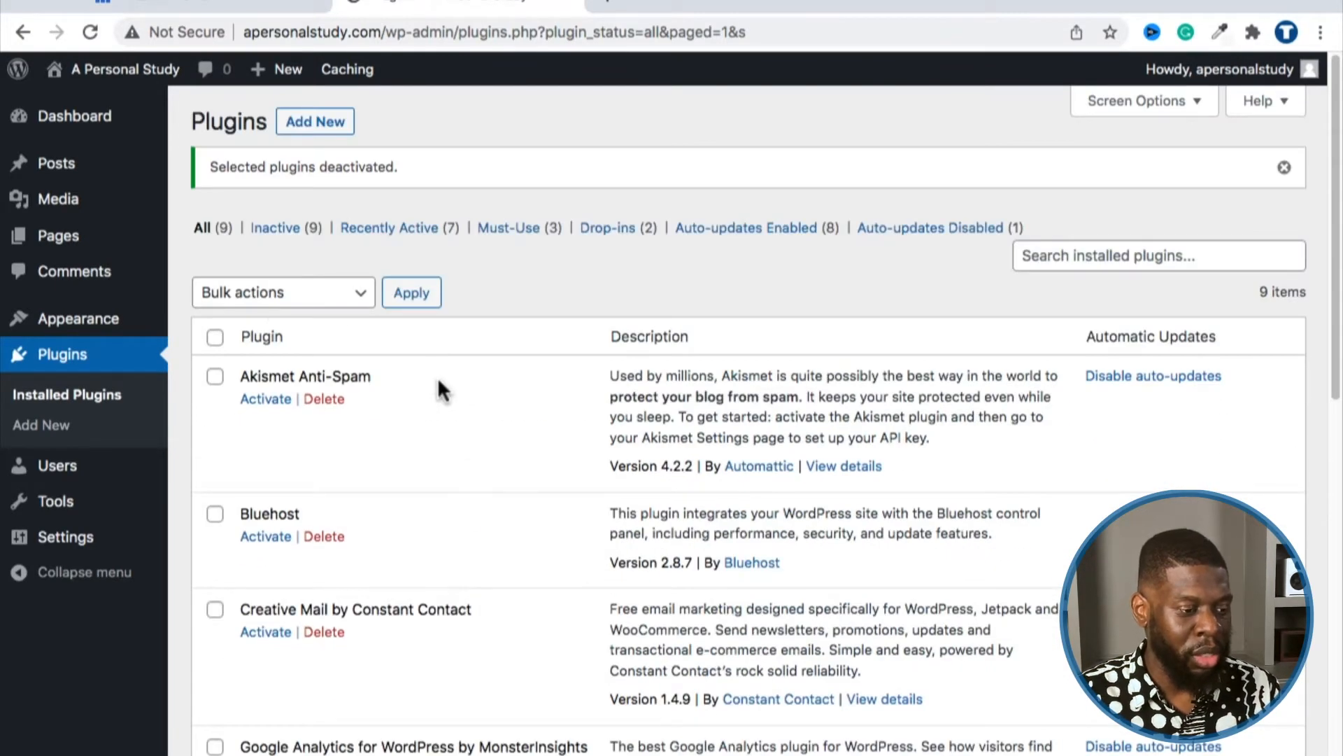
click(215, 337)
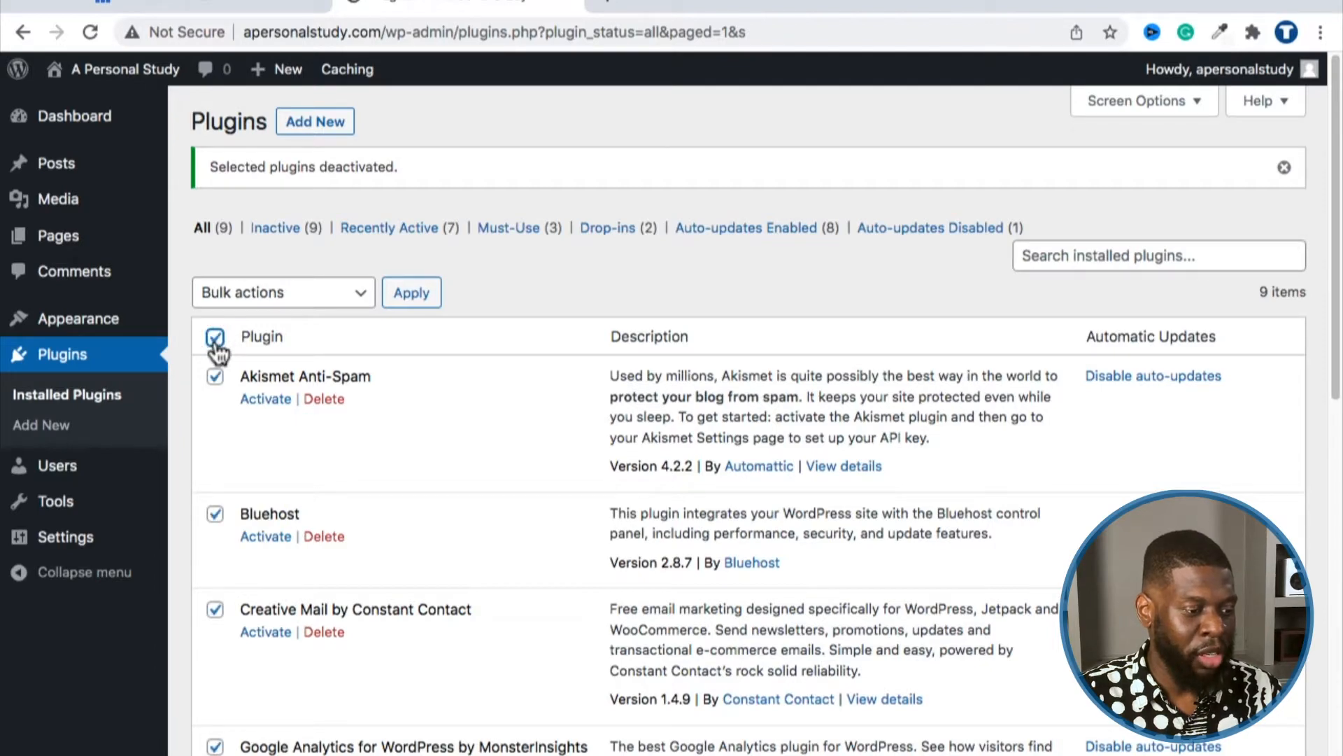
click(217, 293)
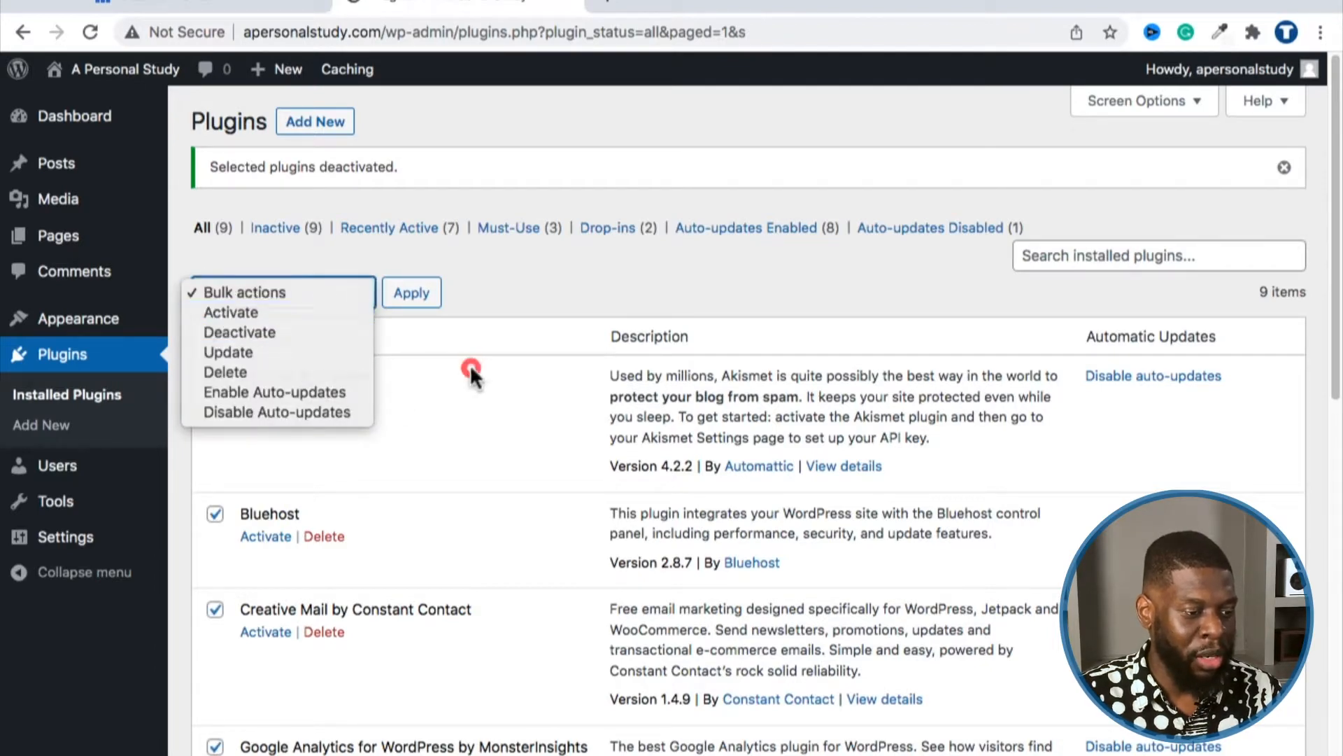
scroll(469, 367, down, 12)
click(304, 675)
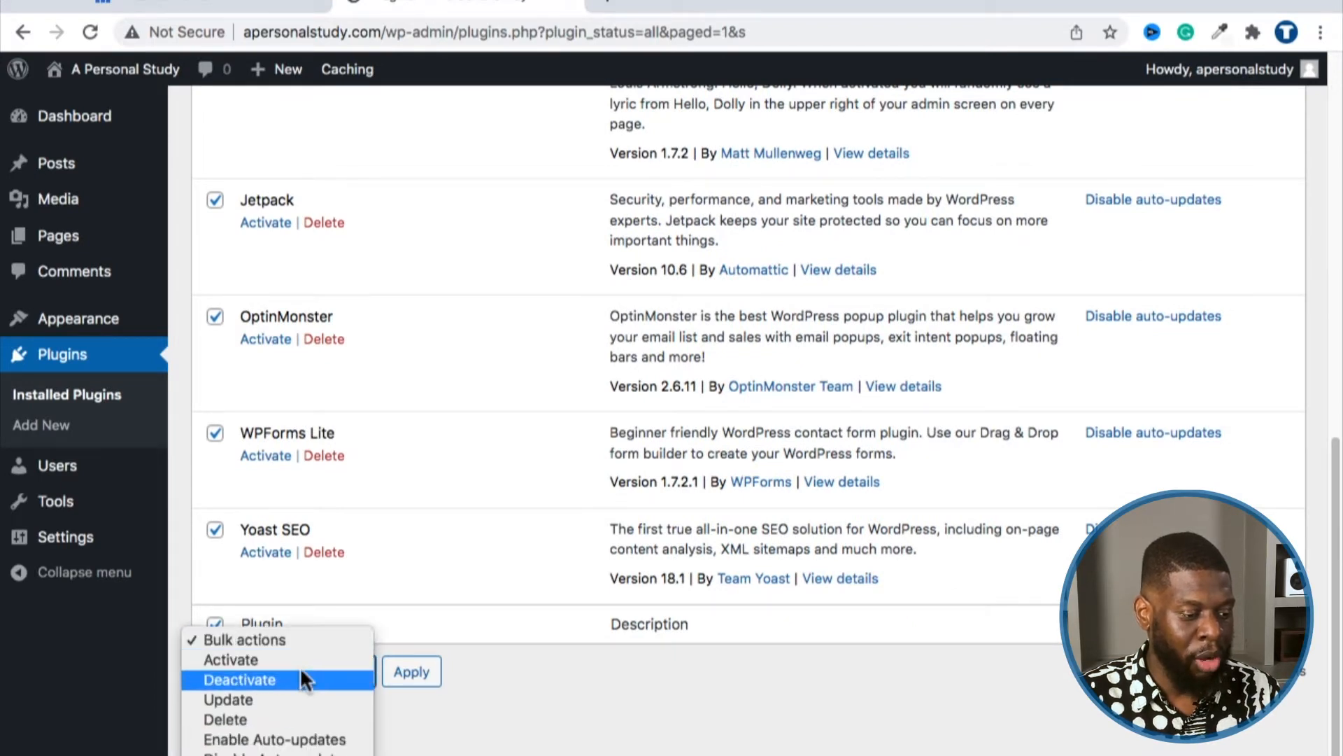
click(284, 718)
click(418, 672)
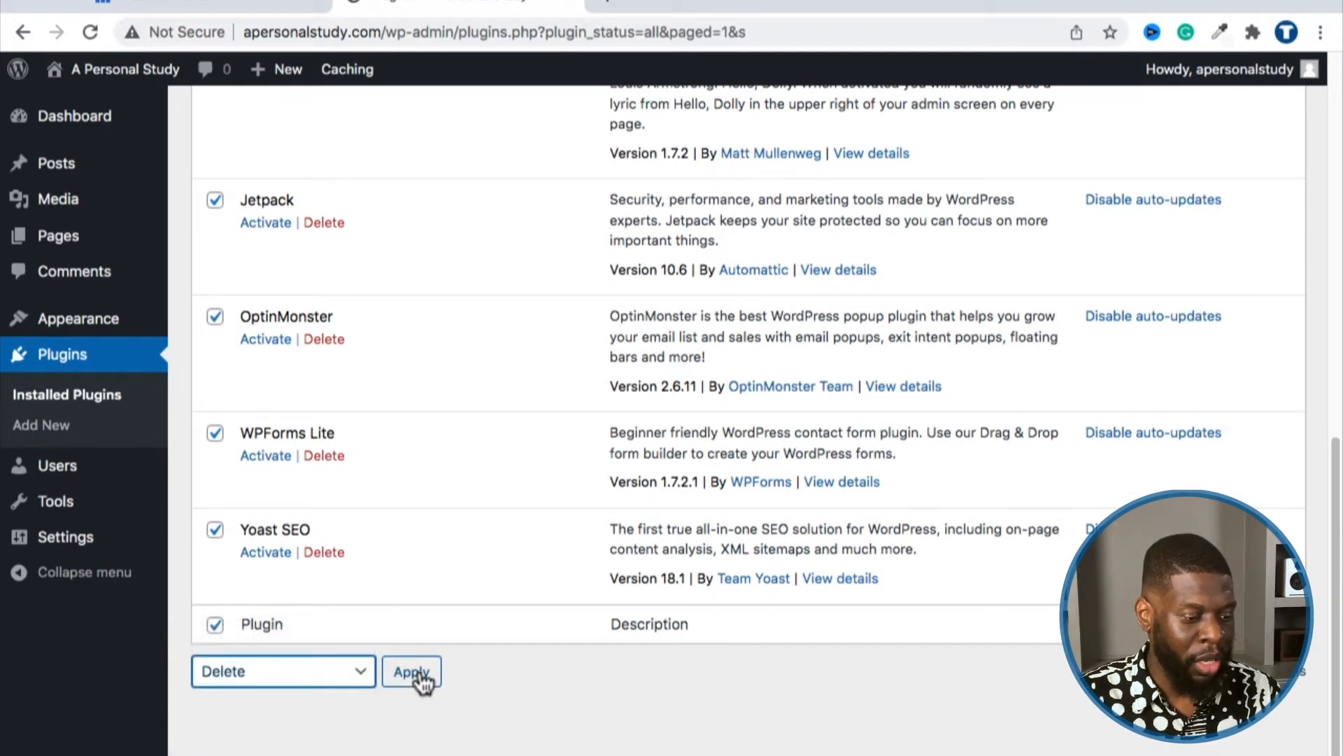
click(850, 168)
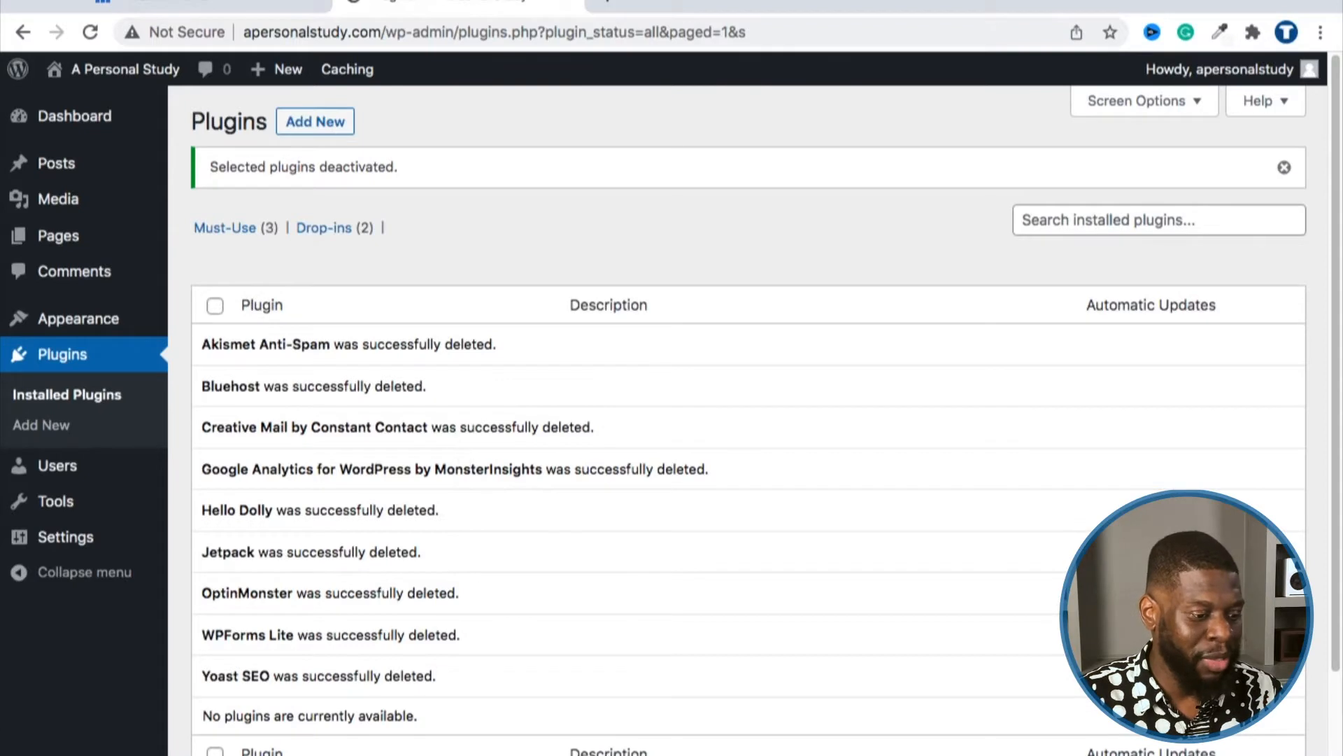
click(89, 33)
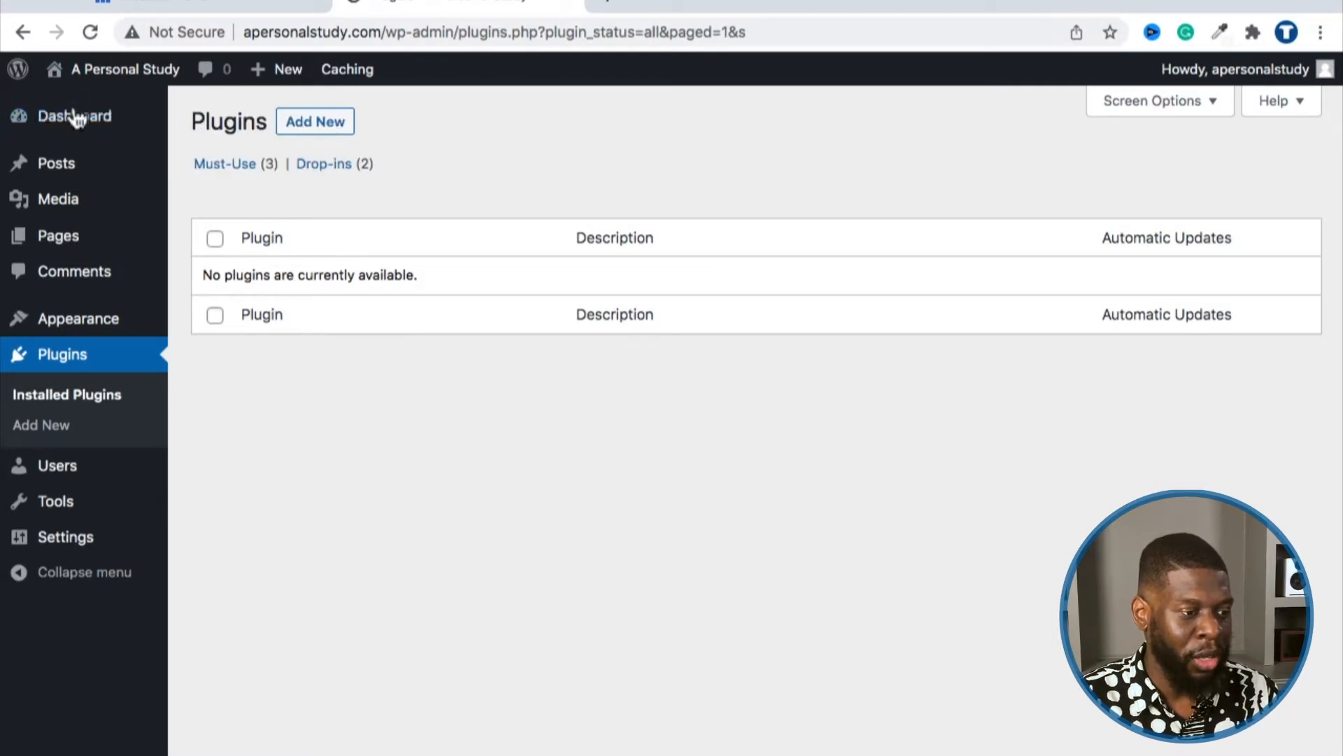
Step: Return to Dashboard Home and dismiss the Welcome to WordPress panel
mouse_move(98, 120)
click(187, 124)
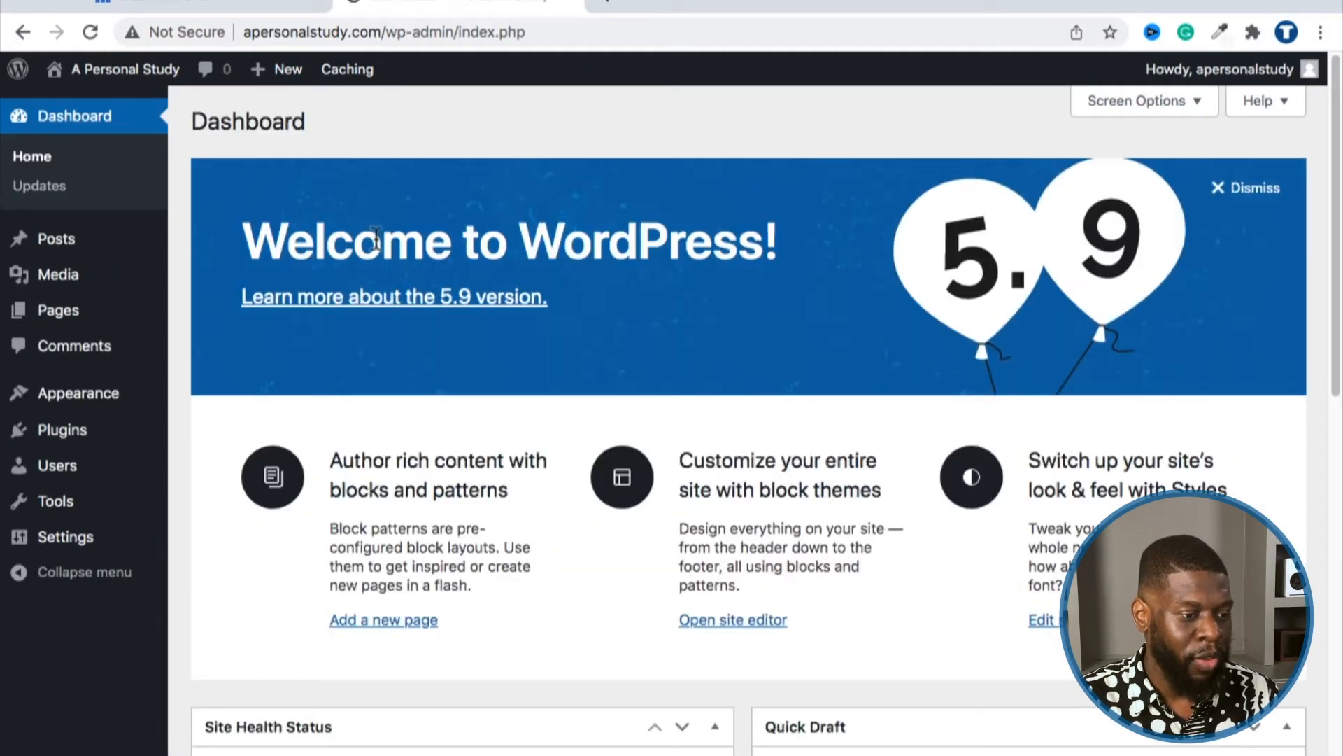
scroll(376, 256, down, 10)
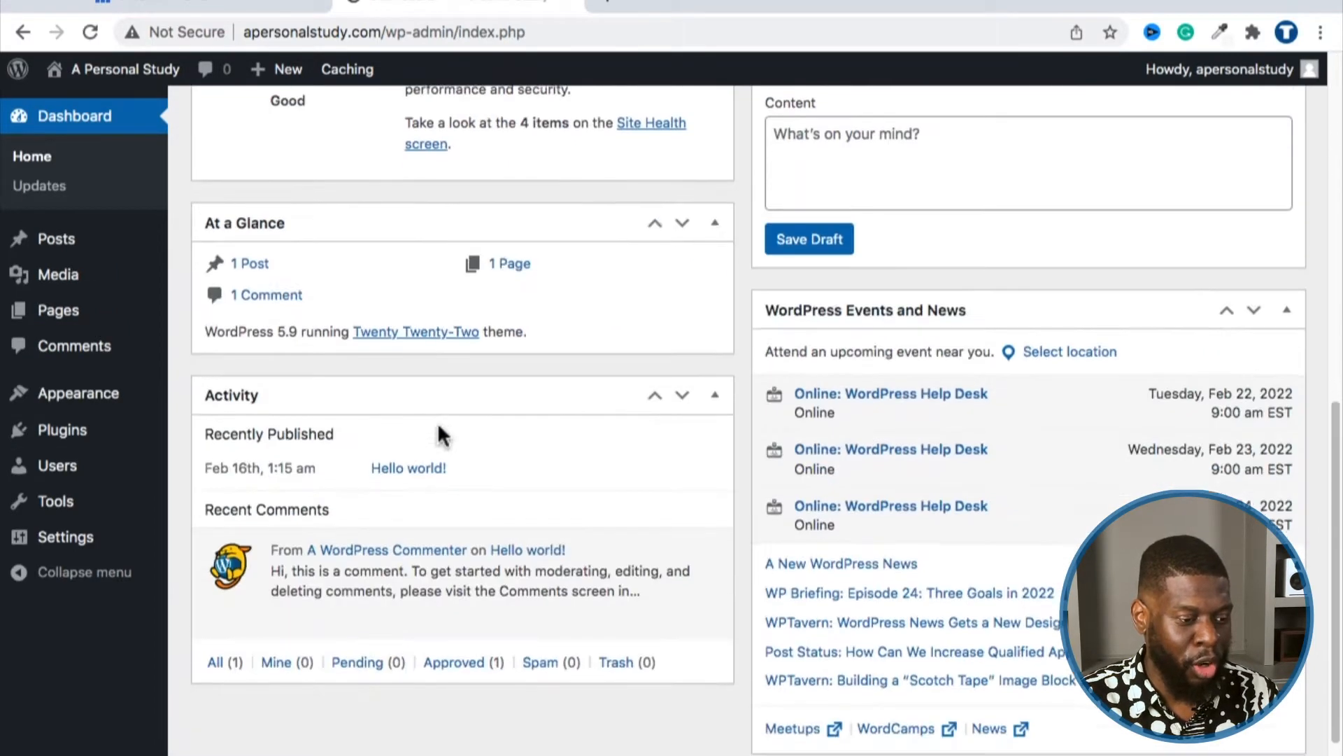
scroll(482, 665, up, 10)
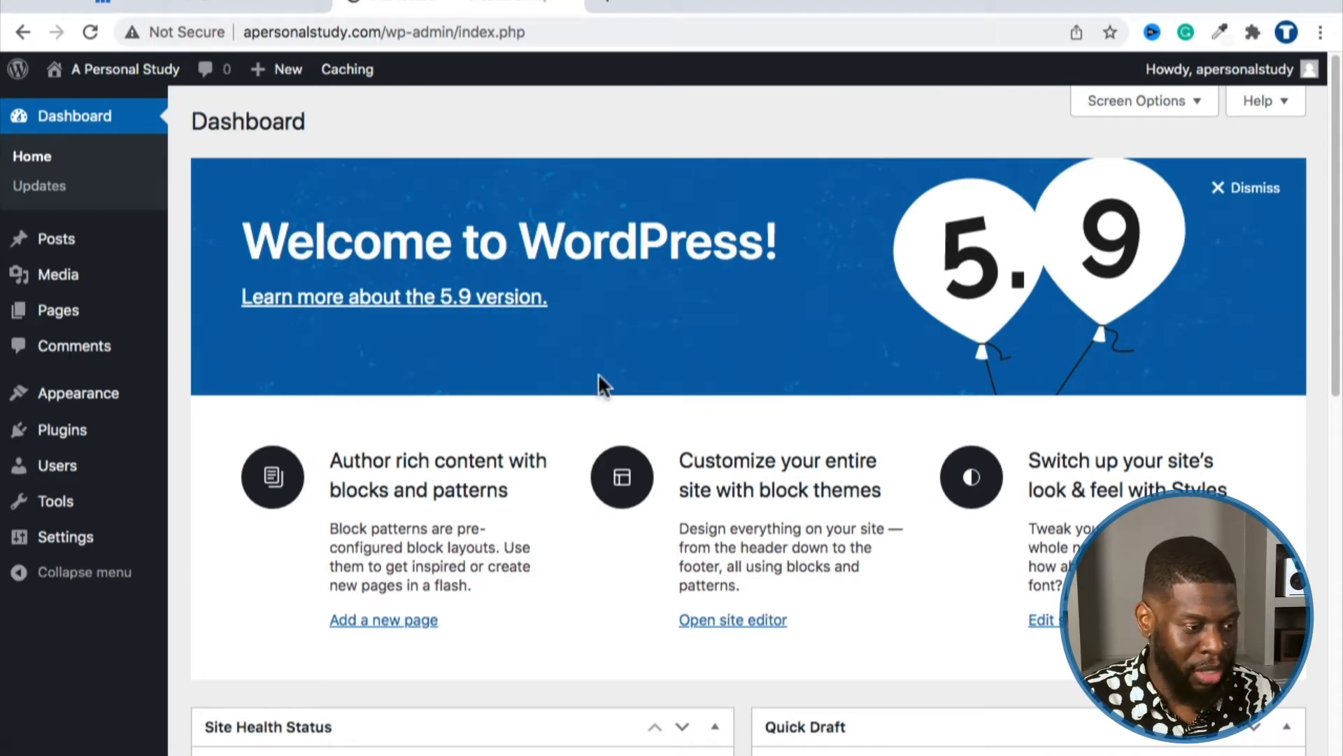
mouse_move(103, 384)
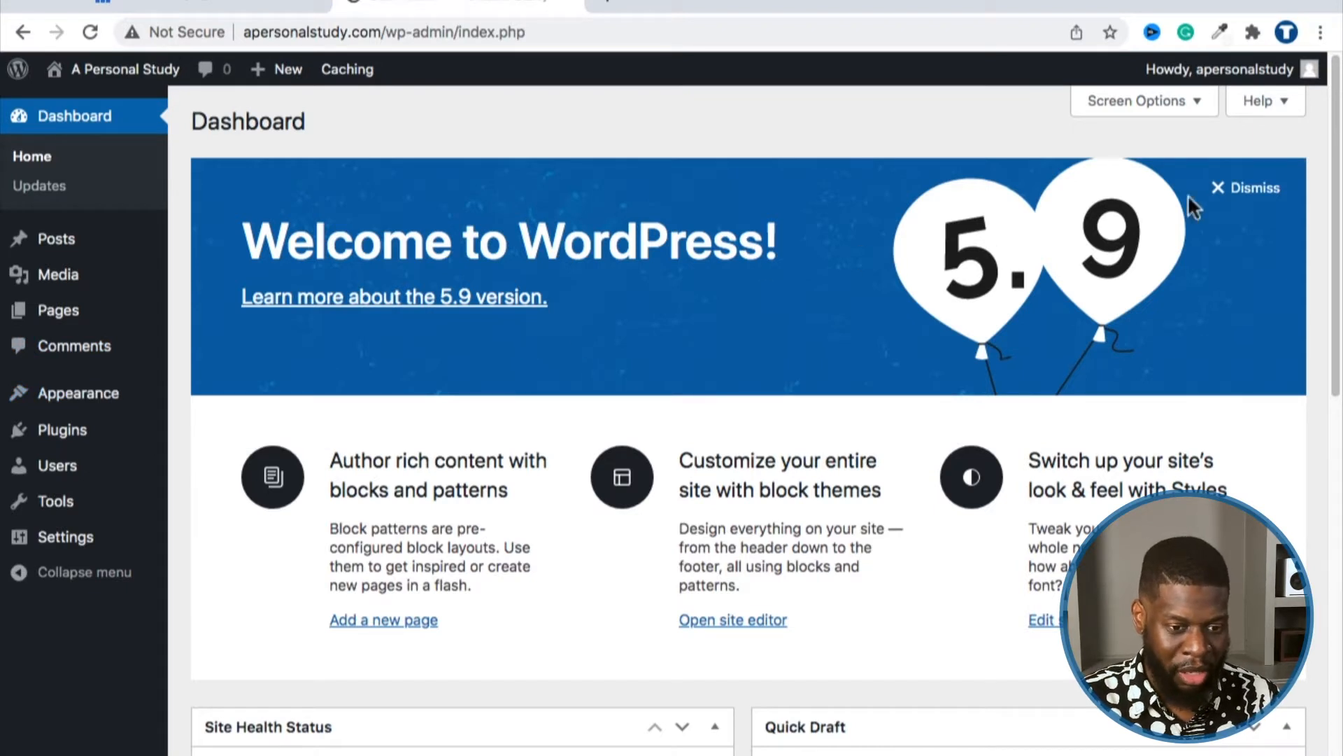
click(1219, 188)
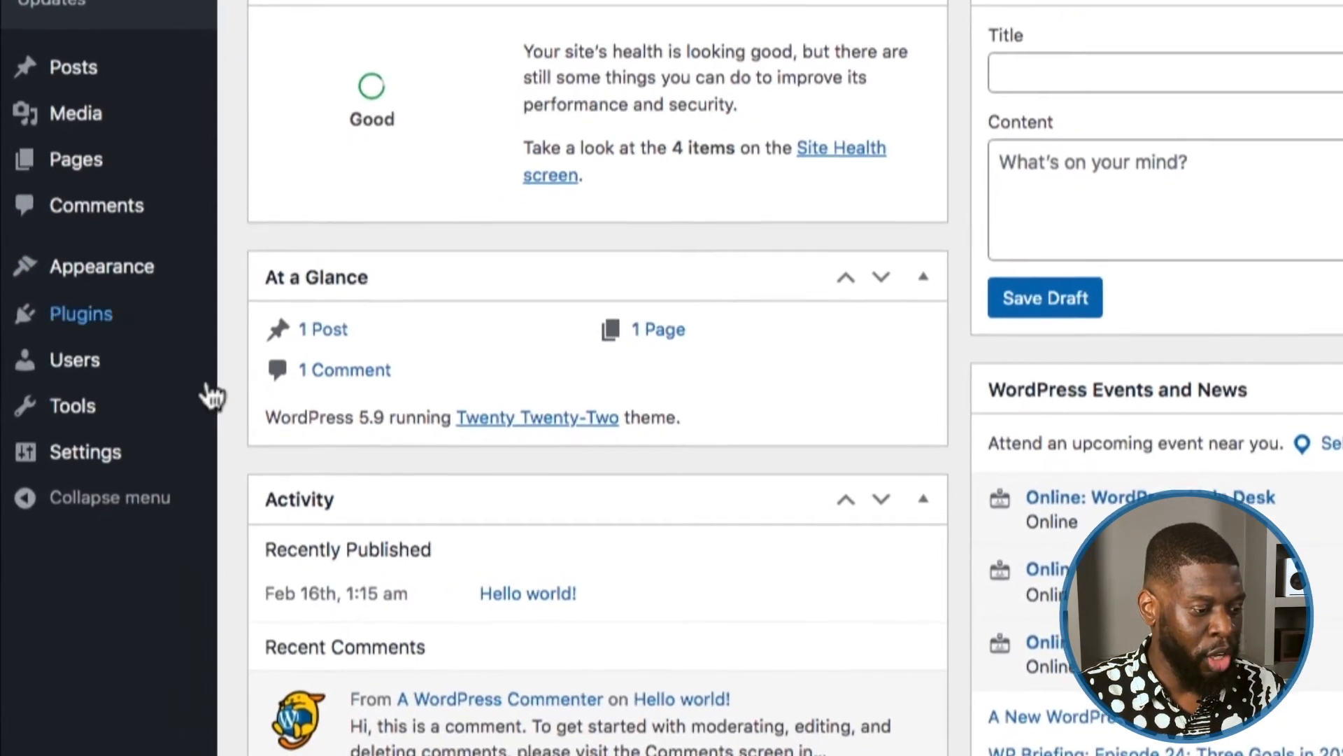
mouse_move(140, 450)
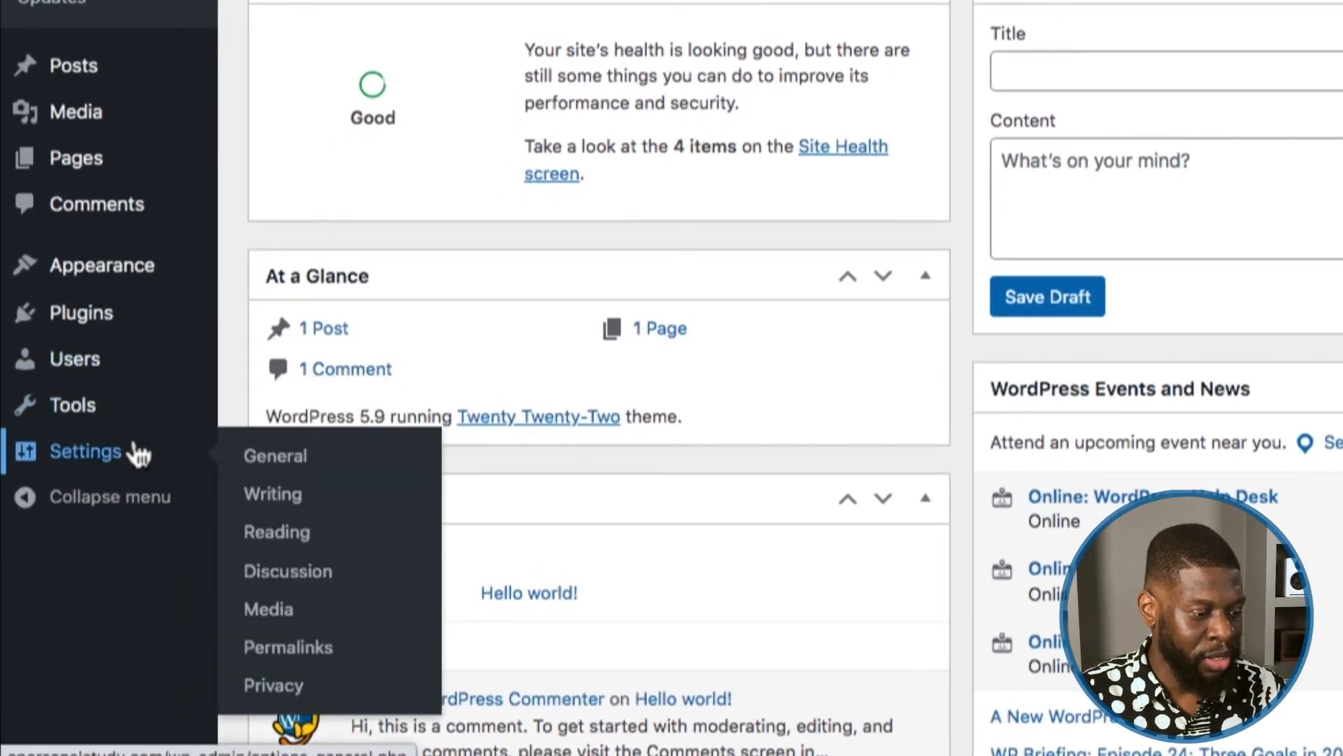
click(296, 458)
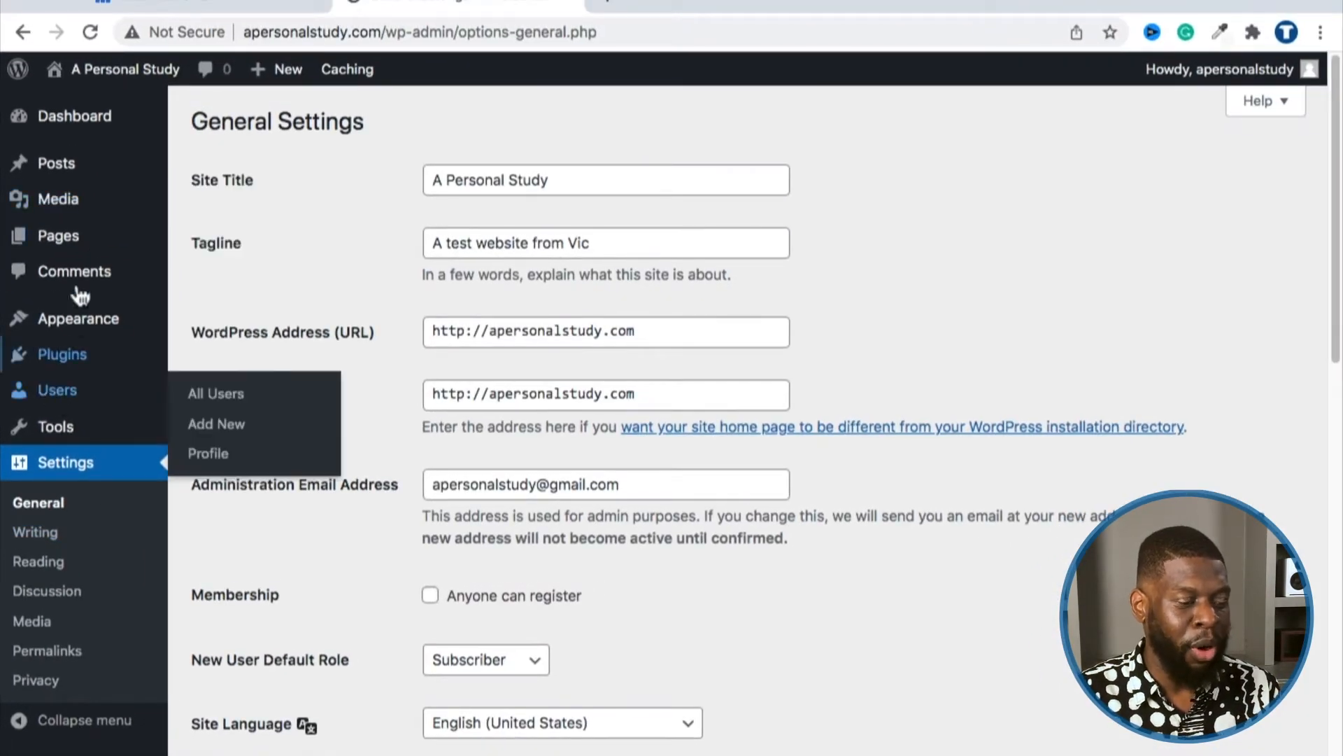
mouse_move(82, 424)
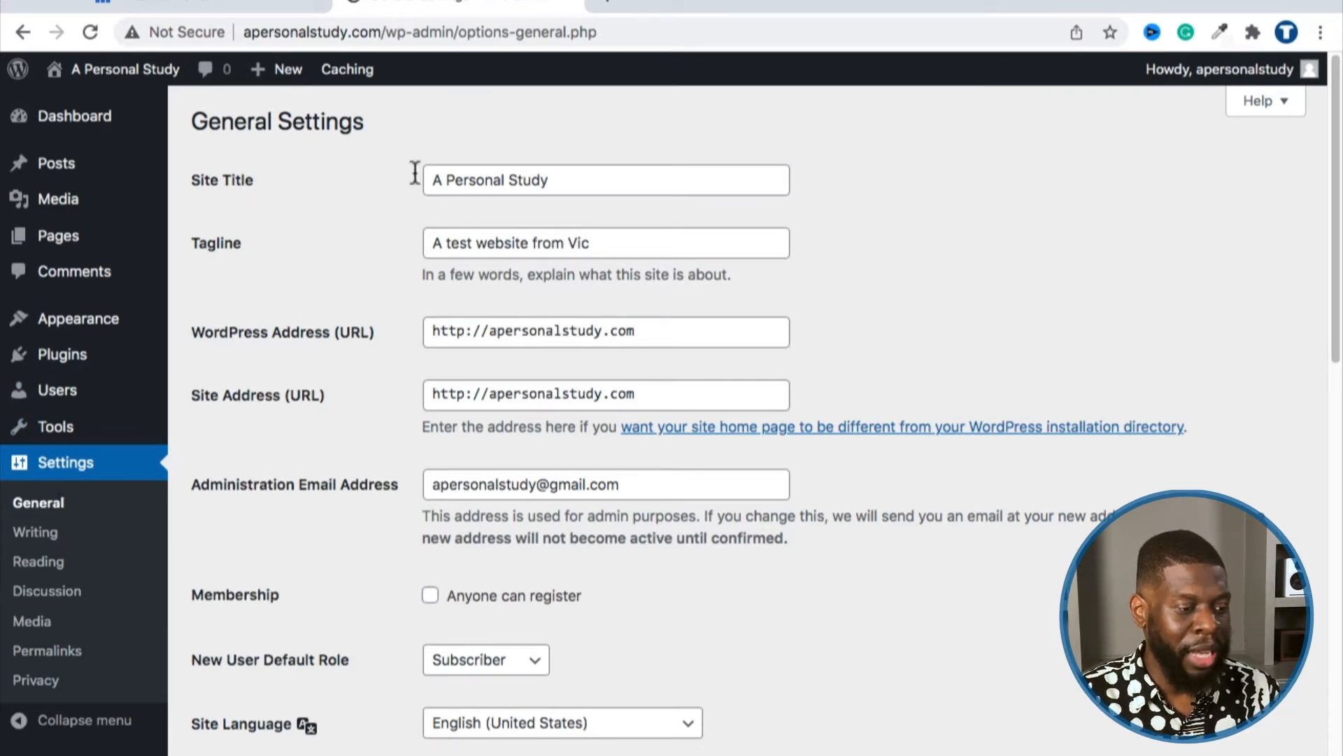
triple_click(447, 180)
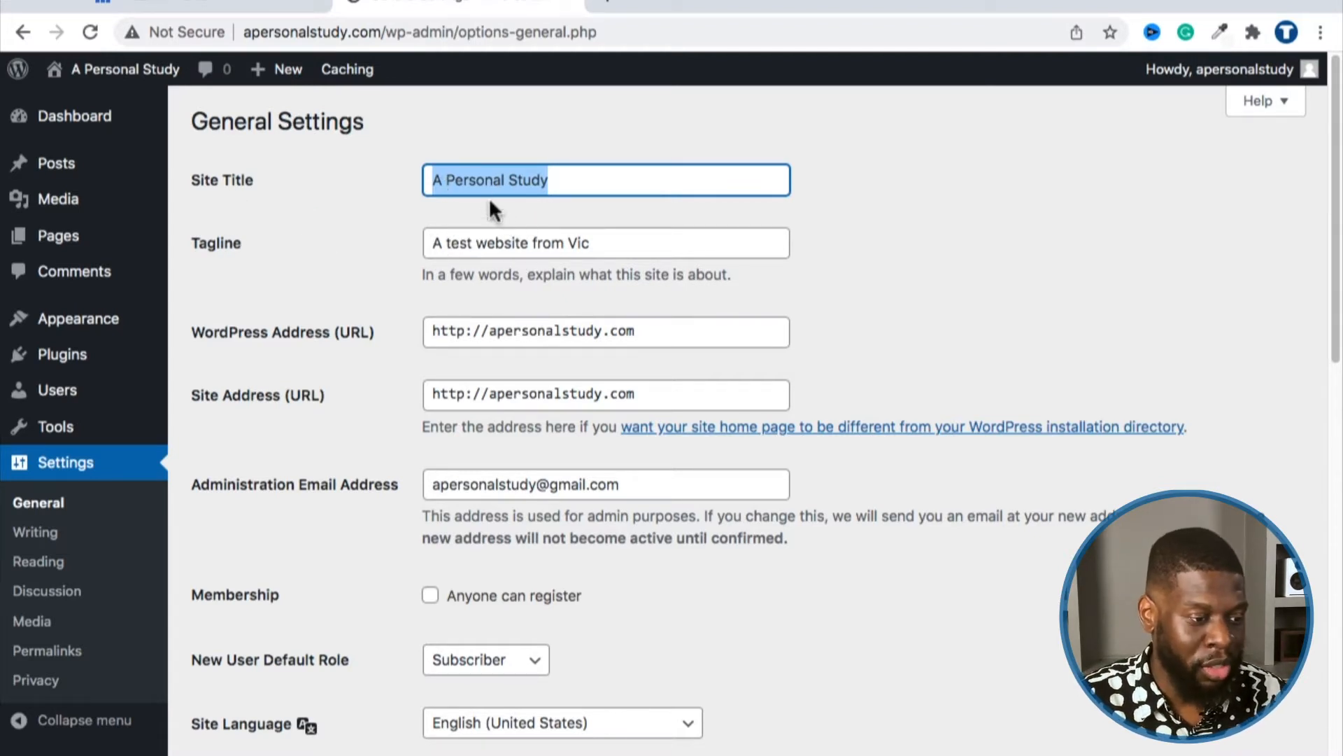
triple_click(465, 180)
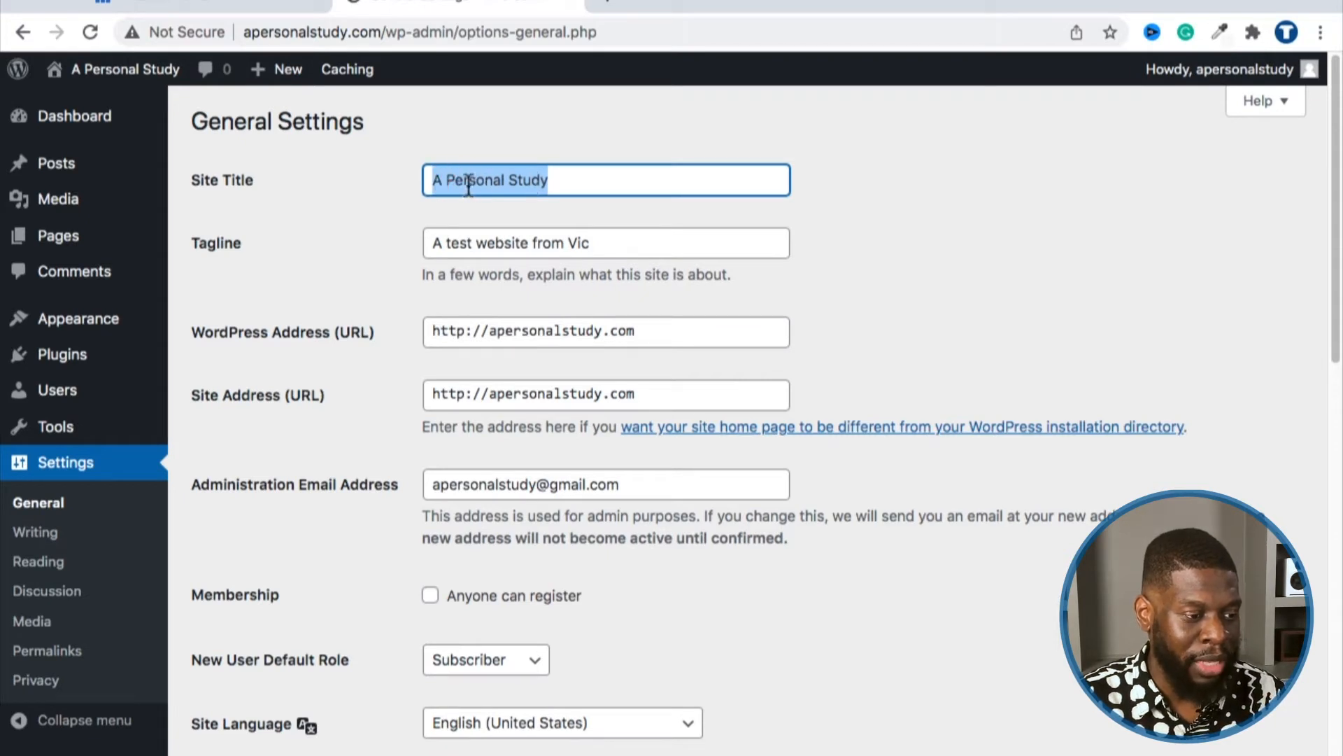
click(428, 180)
mouse_move(114, 83)
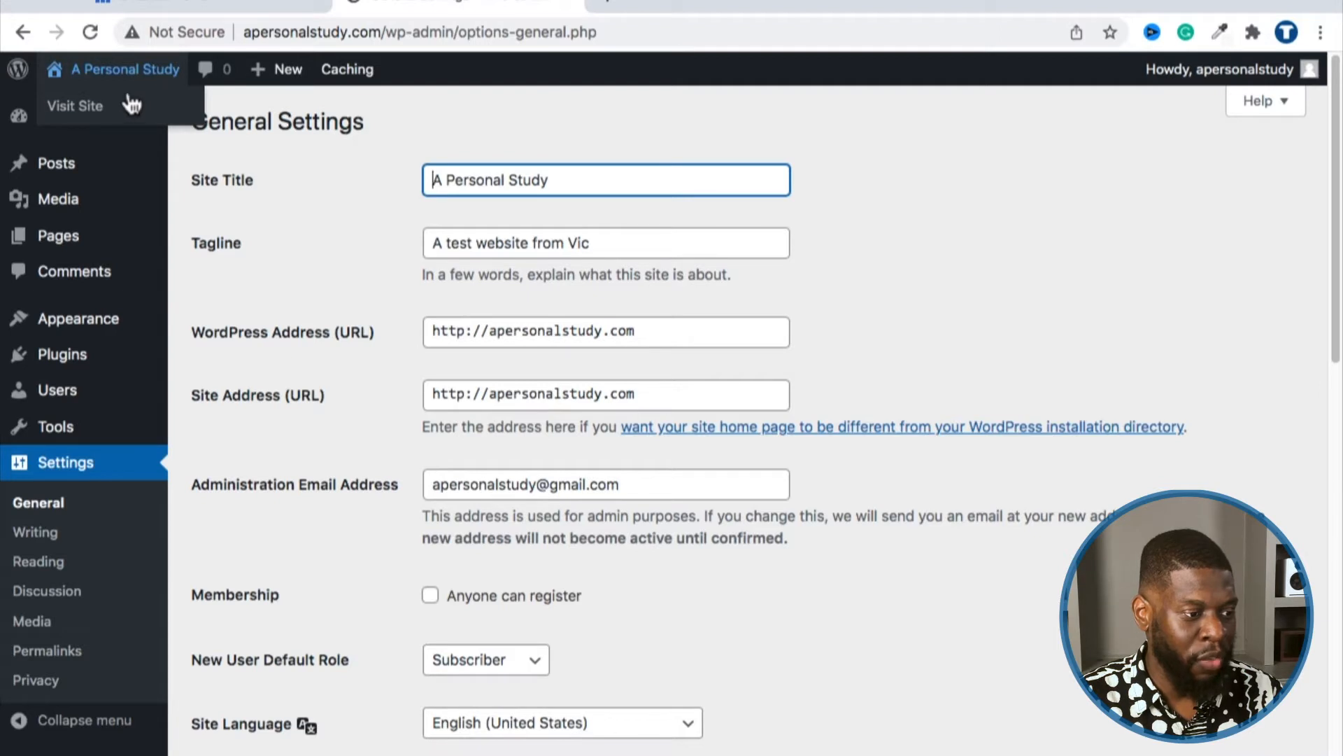
Step: View the live A Personal Study front page, then go back to the admin Dashboard
click(103, 110)
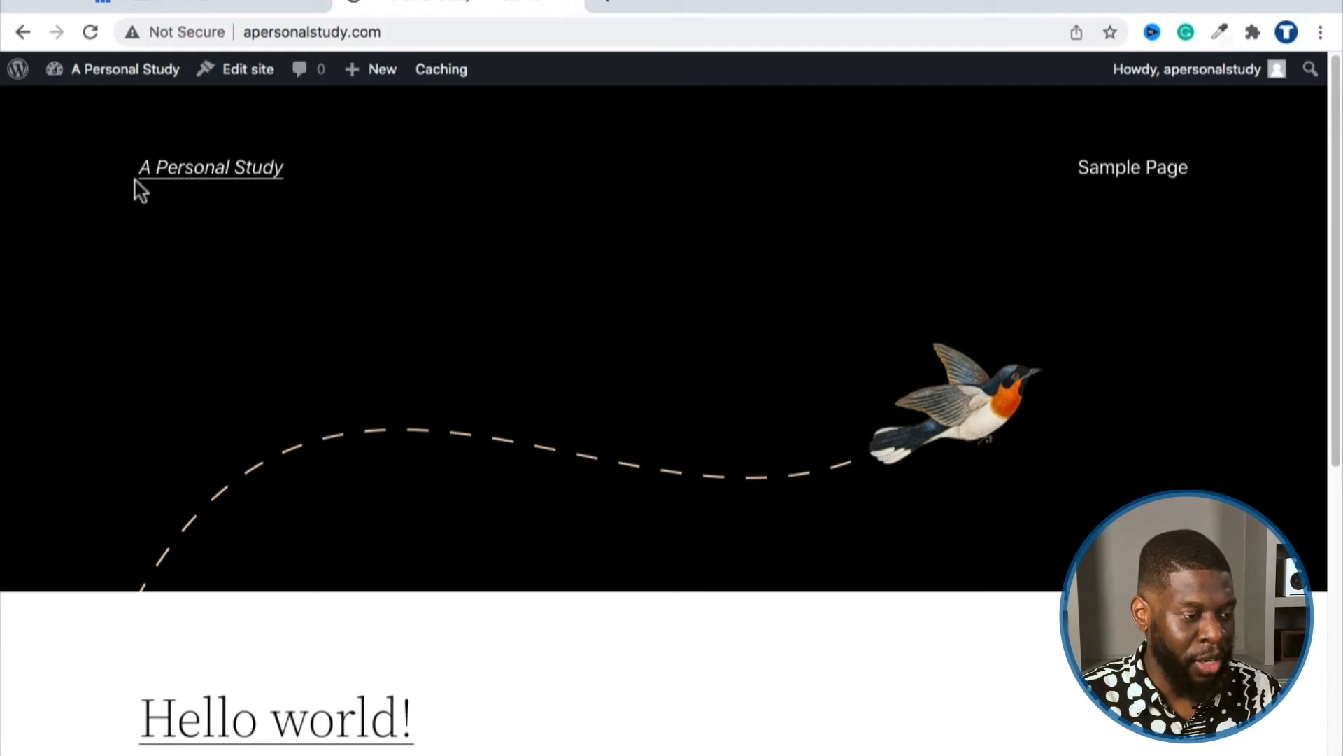
mouse_move(154, 77)
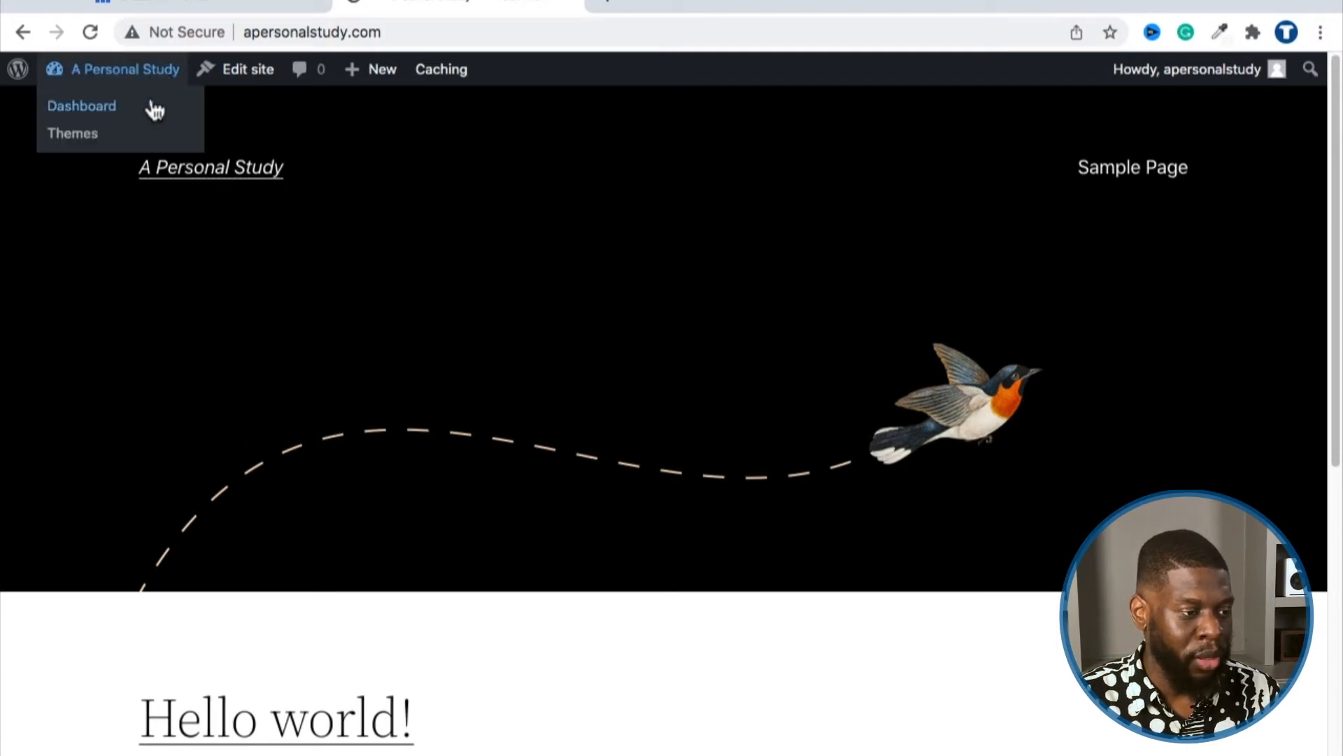
click(151, 107)
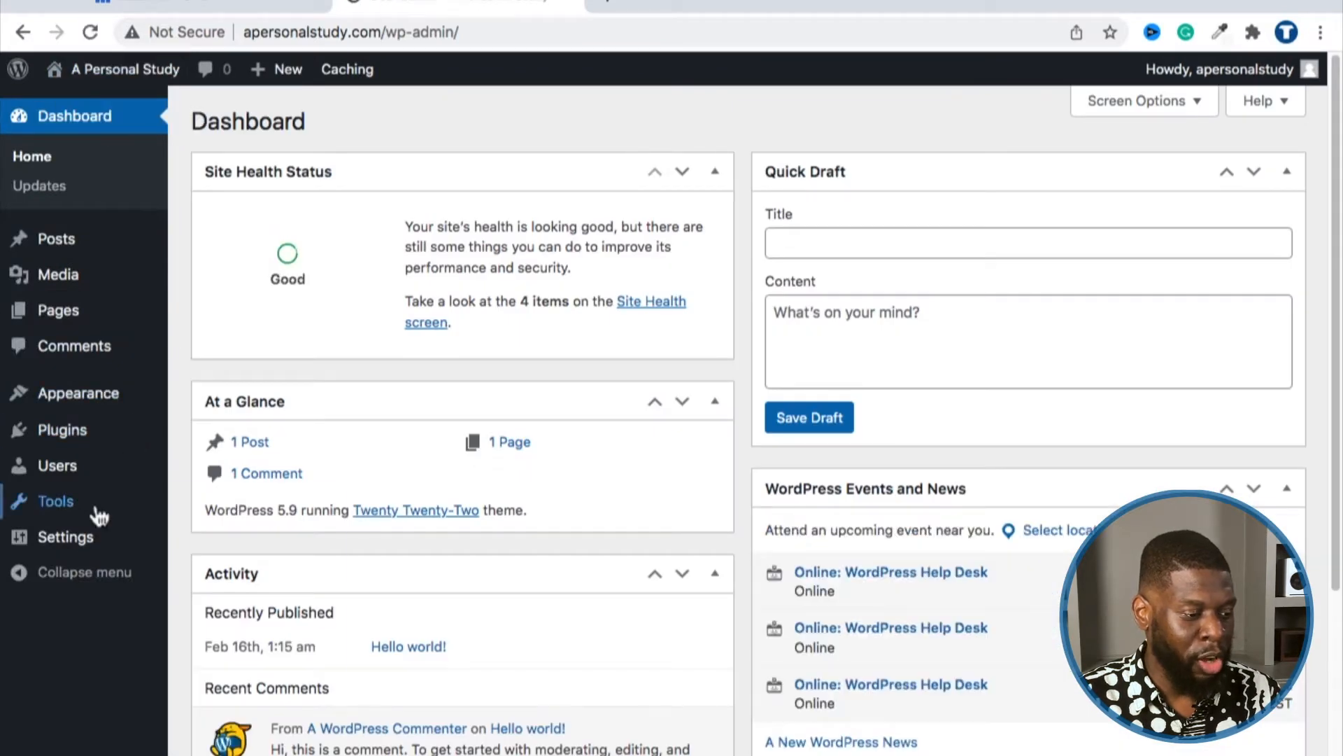
Step: Open Settings > General and highlight the Site Title and Tagline fields
mouse_move(66, 537)
click(209, 550)
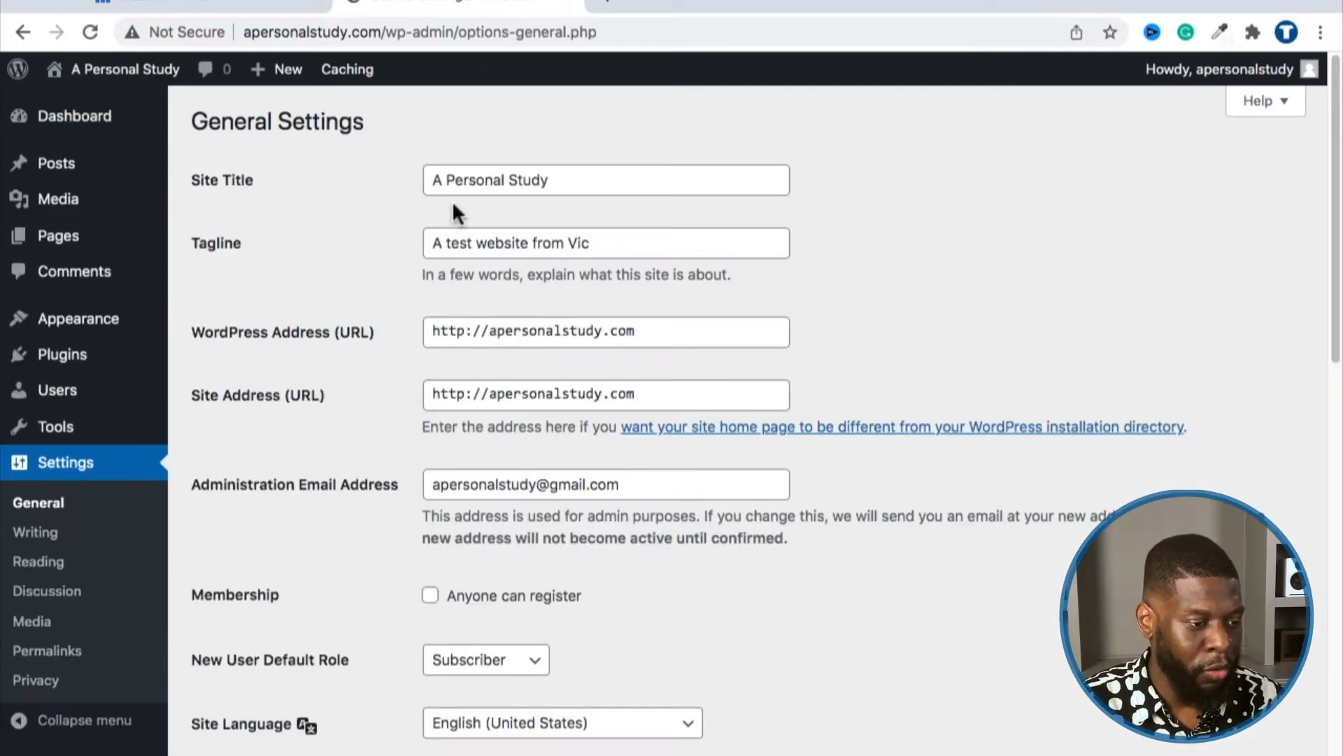
click(465, 183)
triple_click(480, 200)
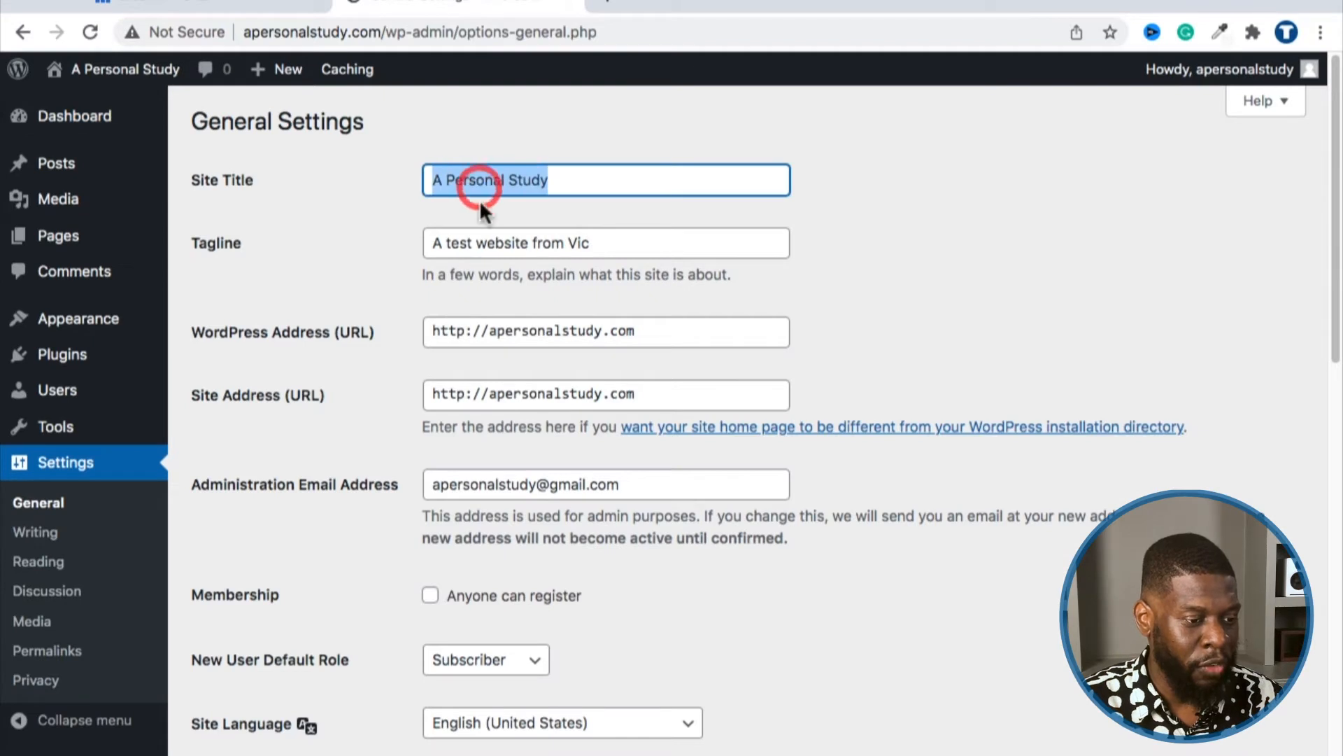
click(464, 242)
triple_click(448, 241)
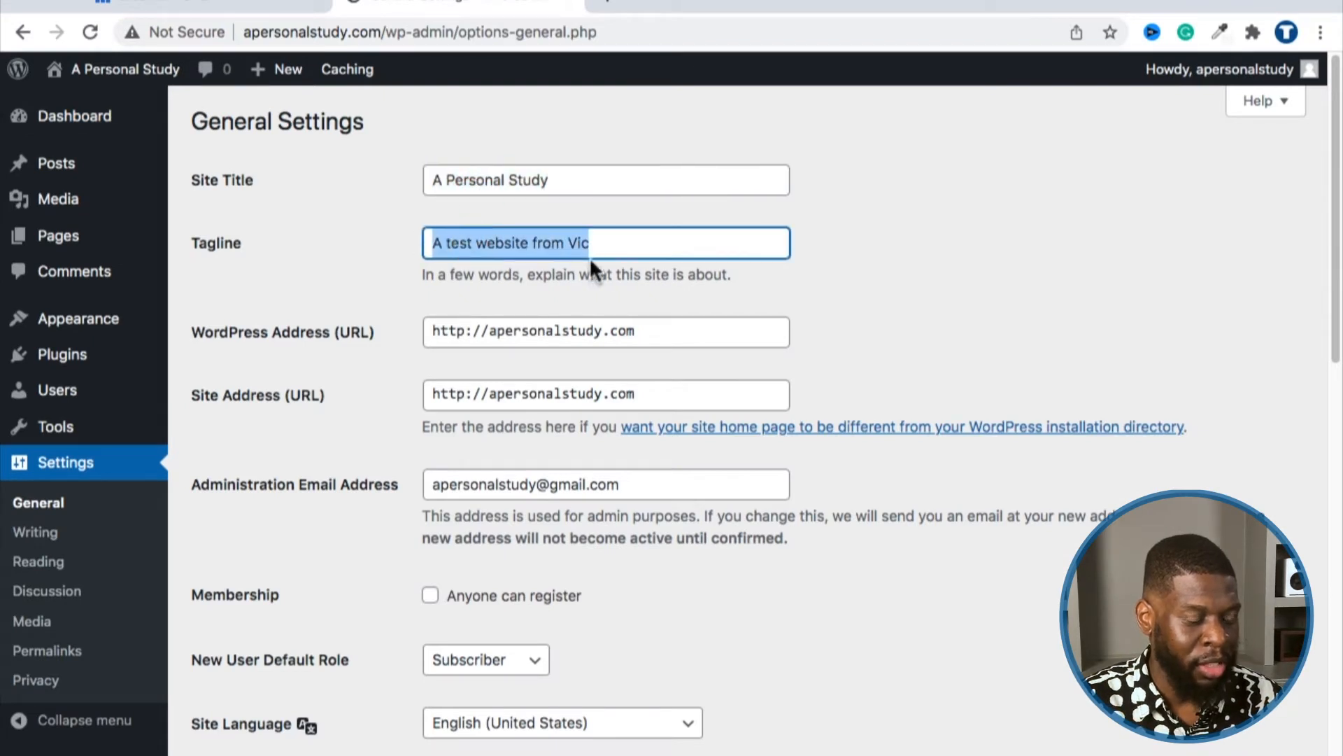
scroll(435, 245, down, 1)
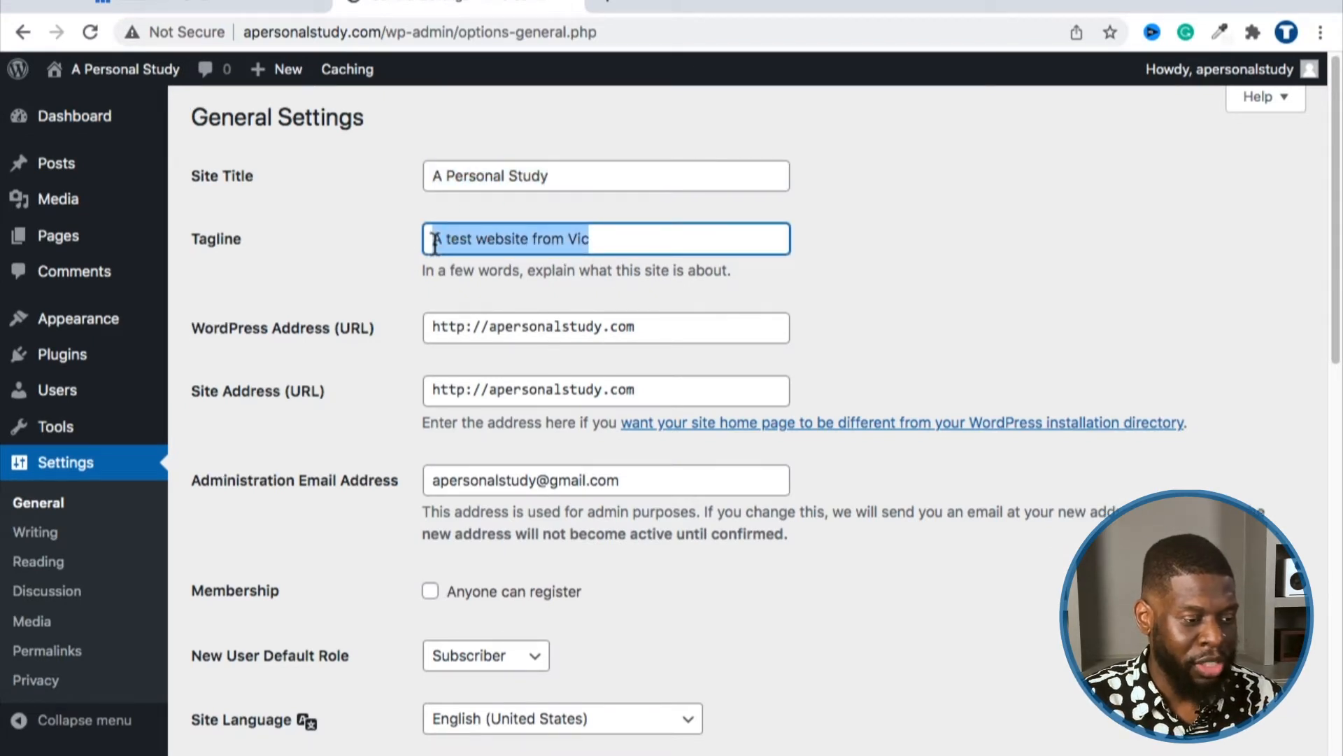
scroll(351, 240, down, 2)
click(354, 230)
scroll(350, 313, down, 2)
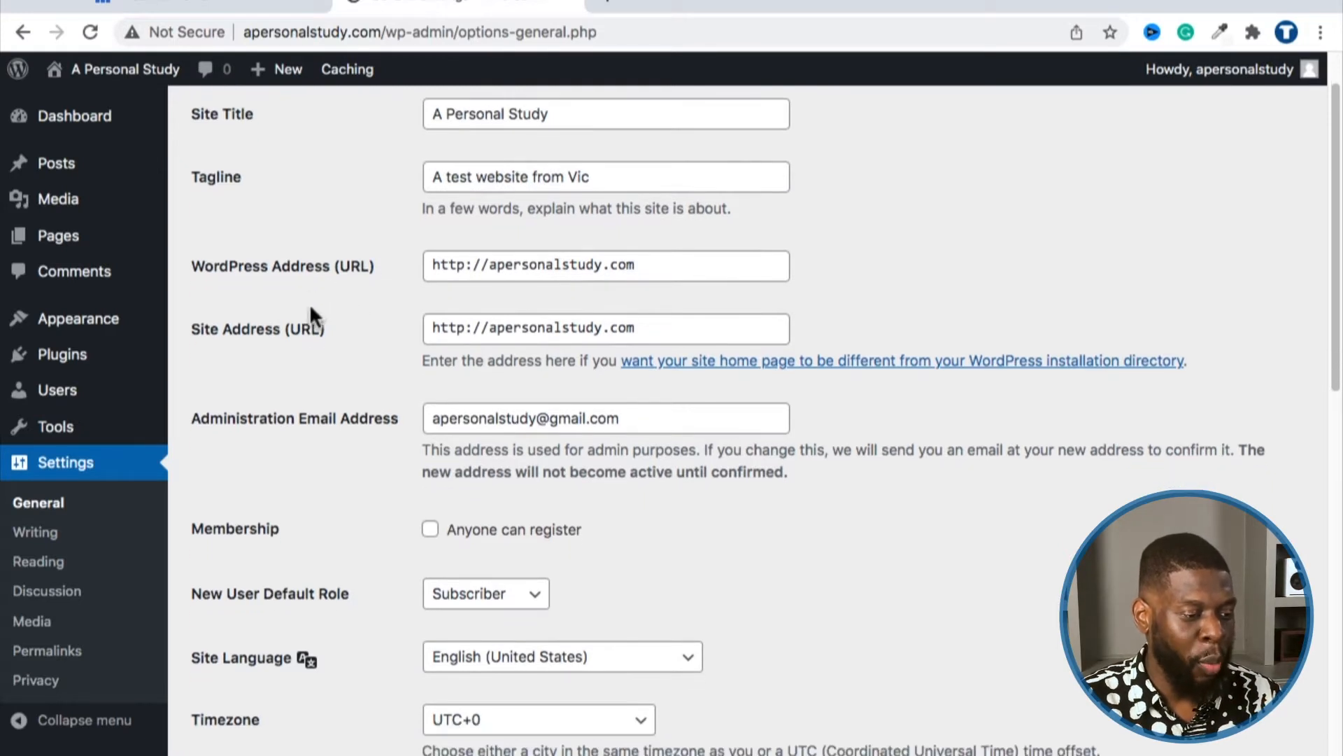
triple_click(465, 265)
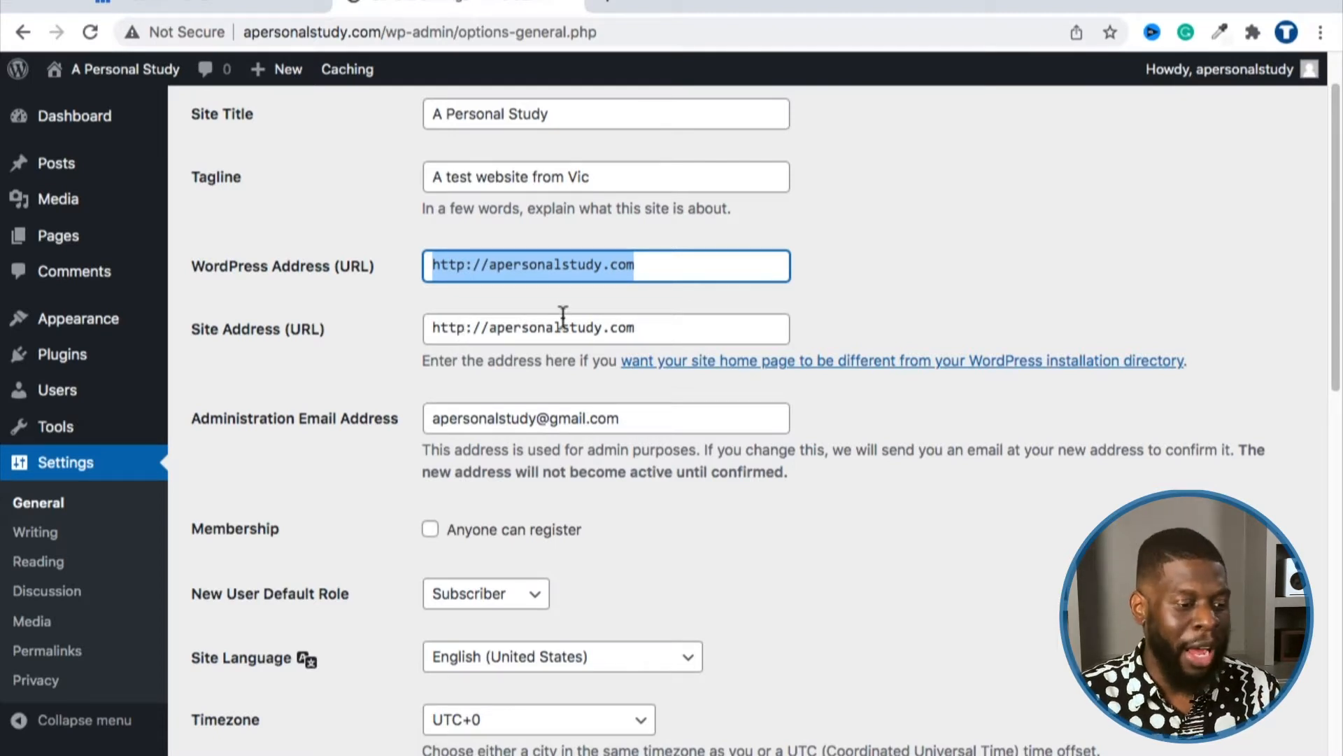
triple_click(557, 268)
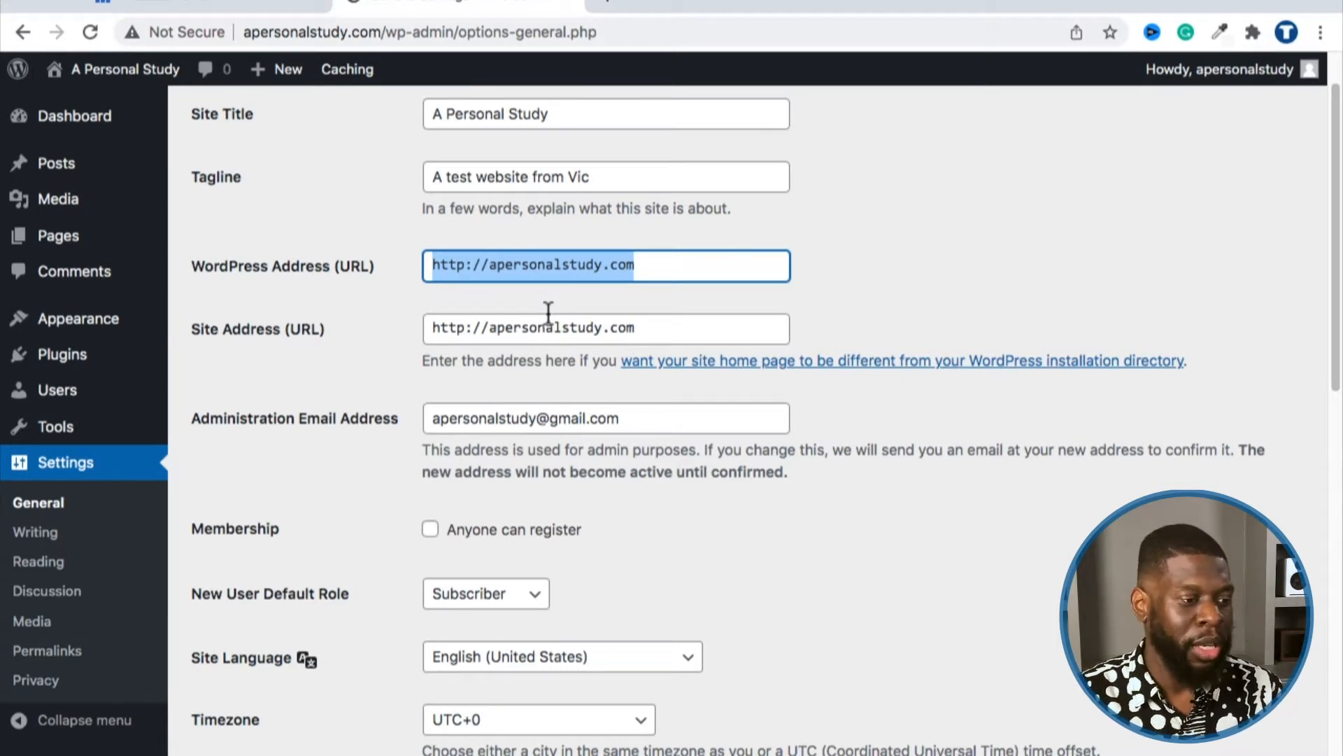
scroll(380, 107, up, 2)
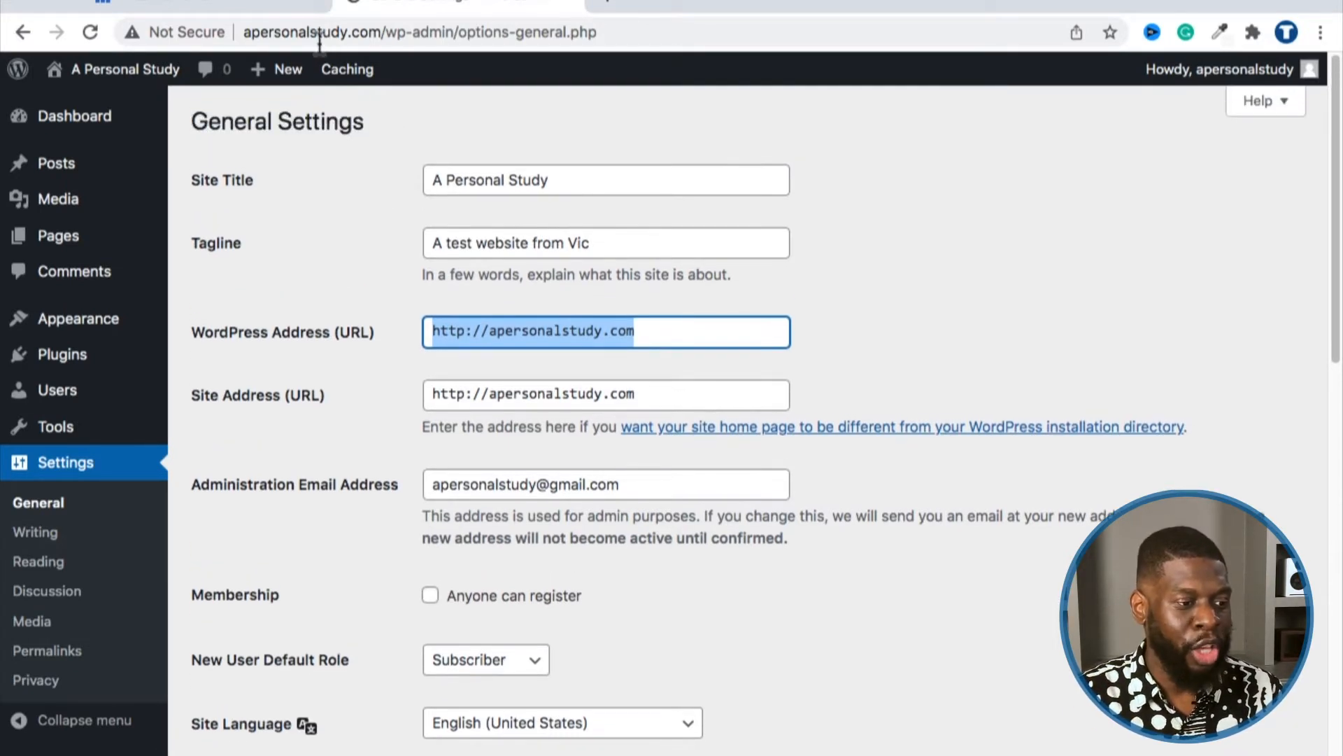
click(320, 42)
click(320, 42)
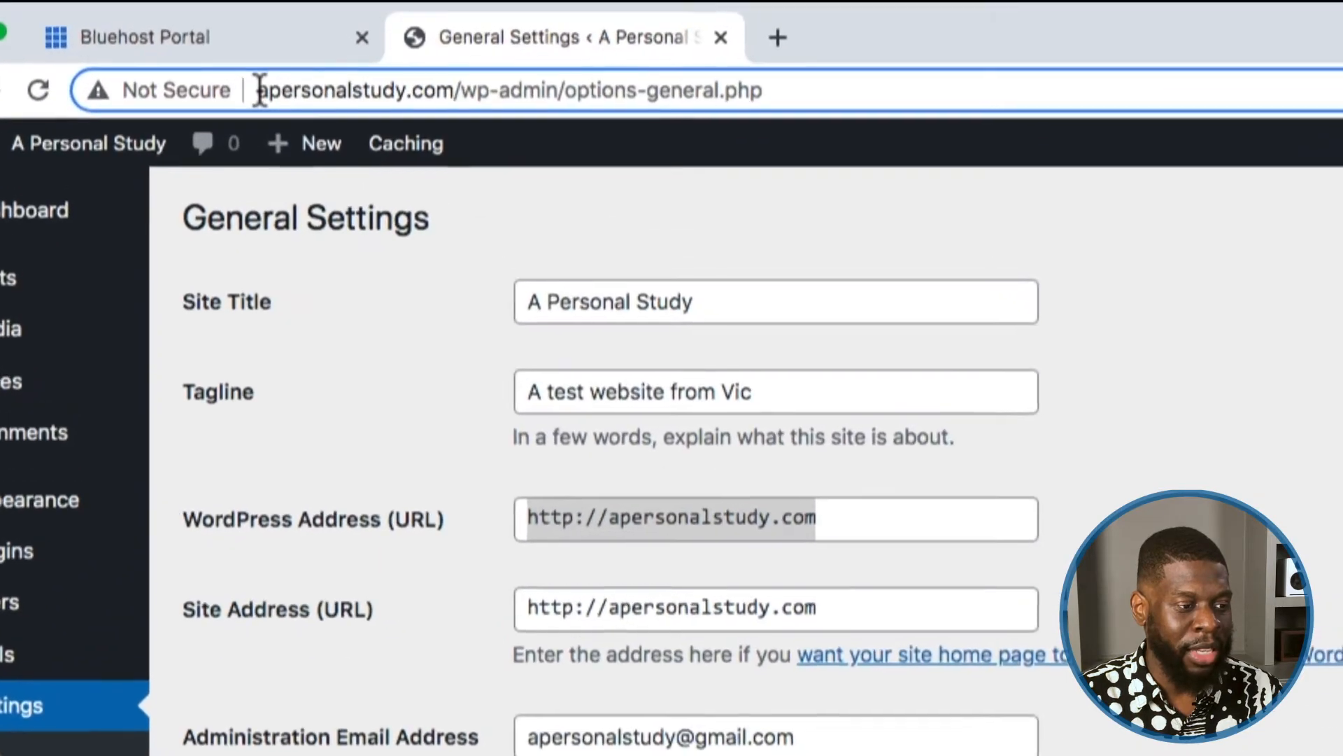
drag(259, 90, 456, 93)
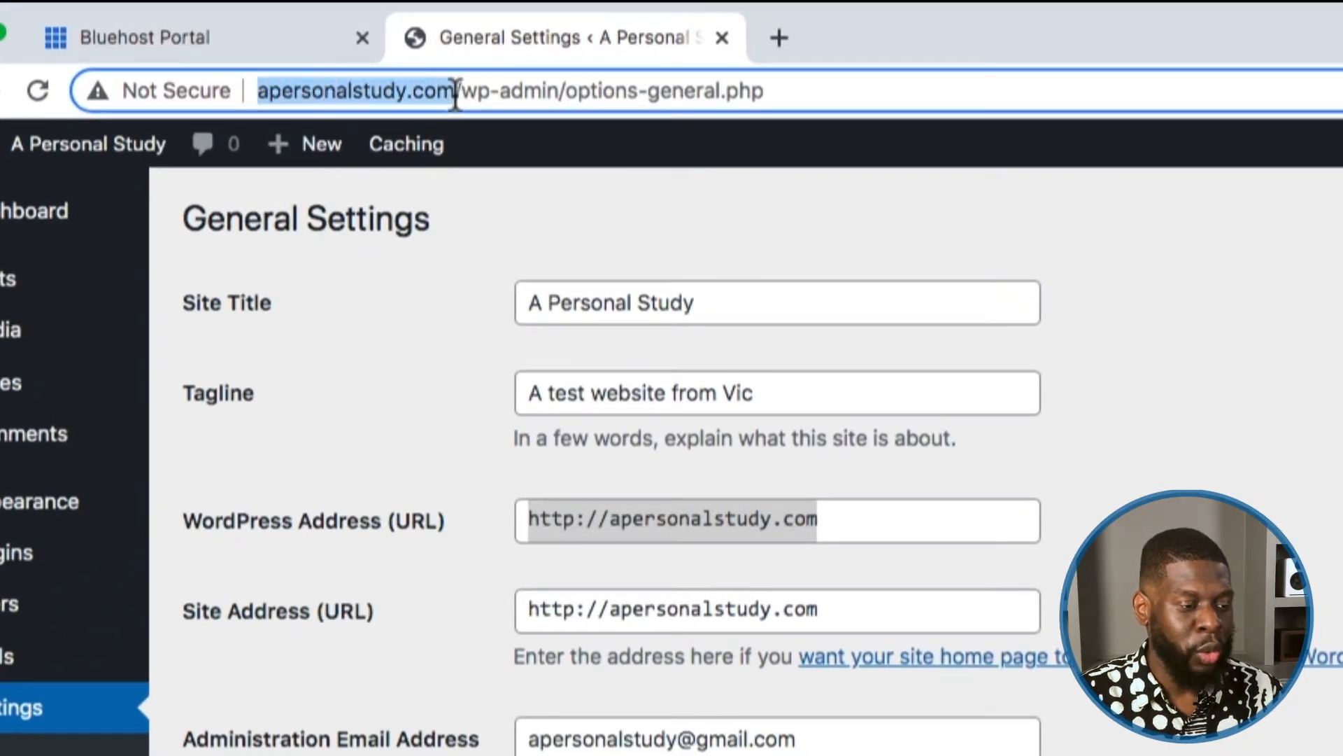
click(451, 378)
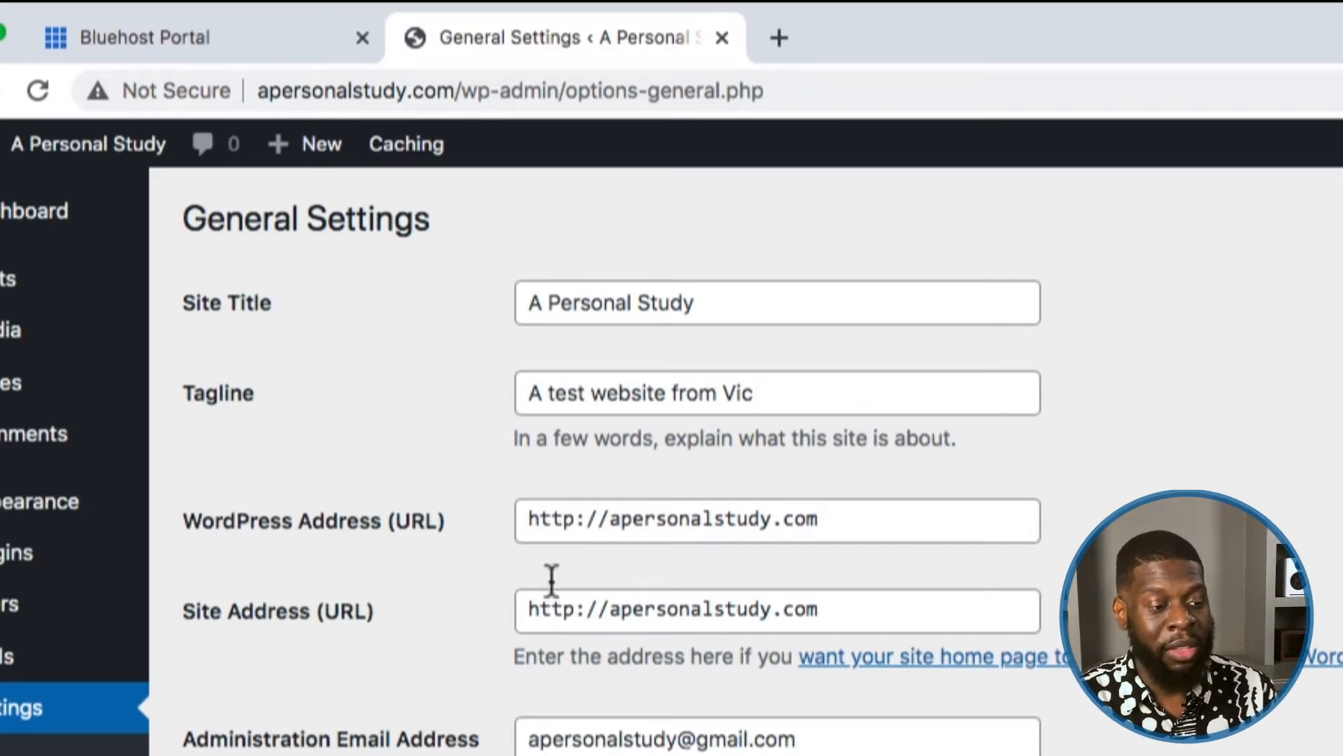
scroll(466, 623, down, 1)
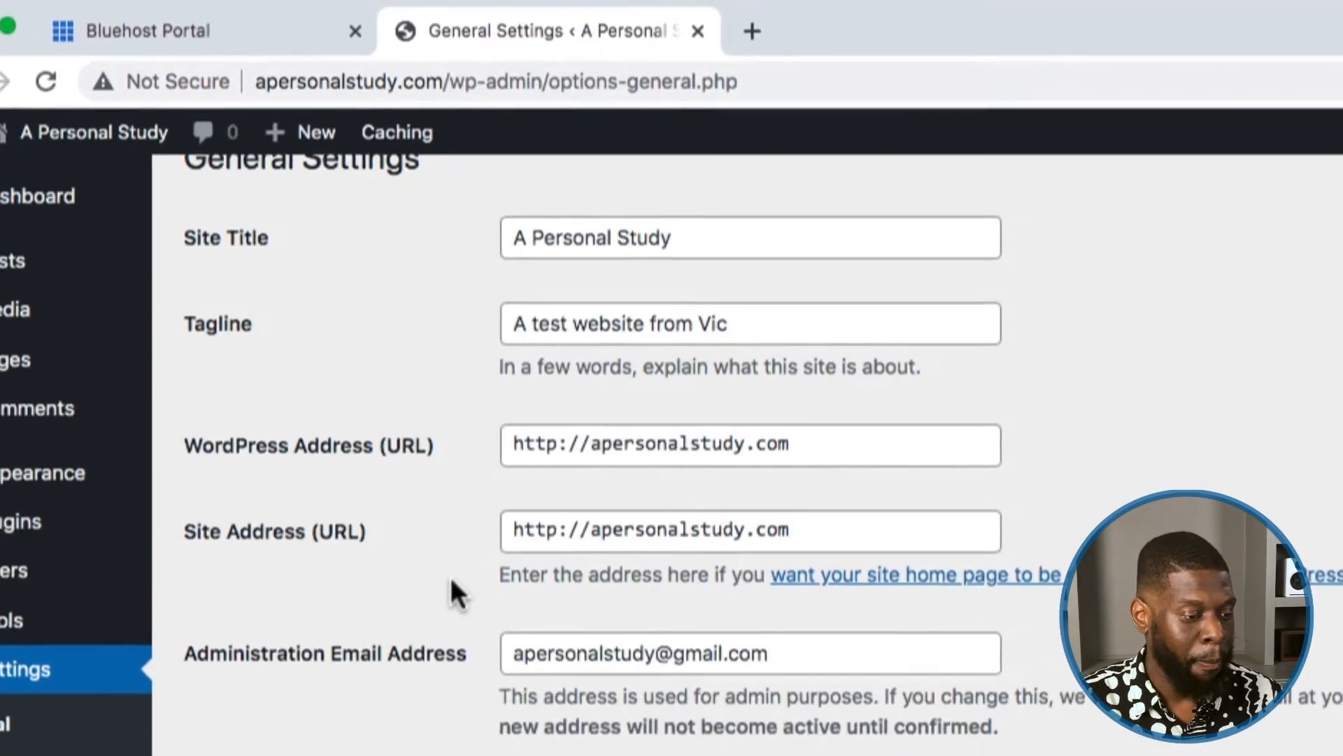
scroll(451, 581, down, 1)
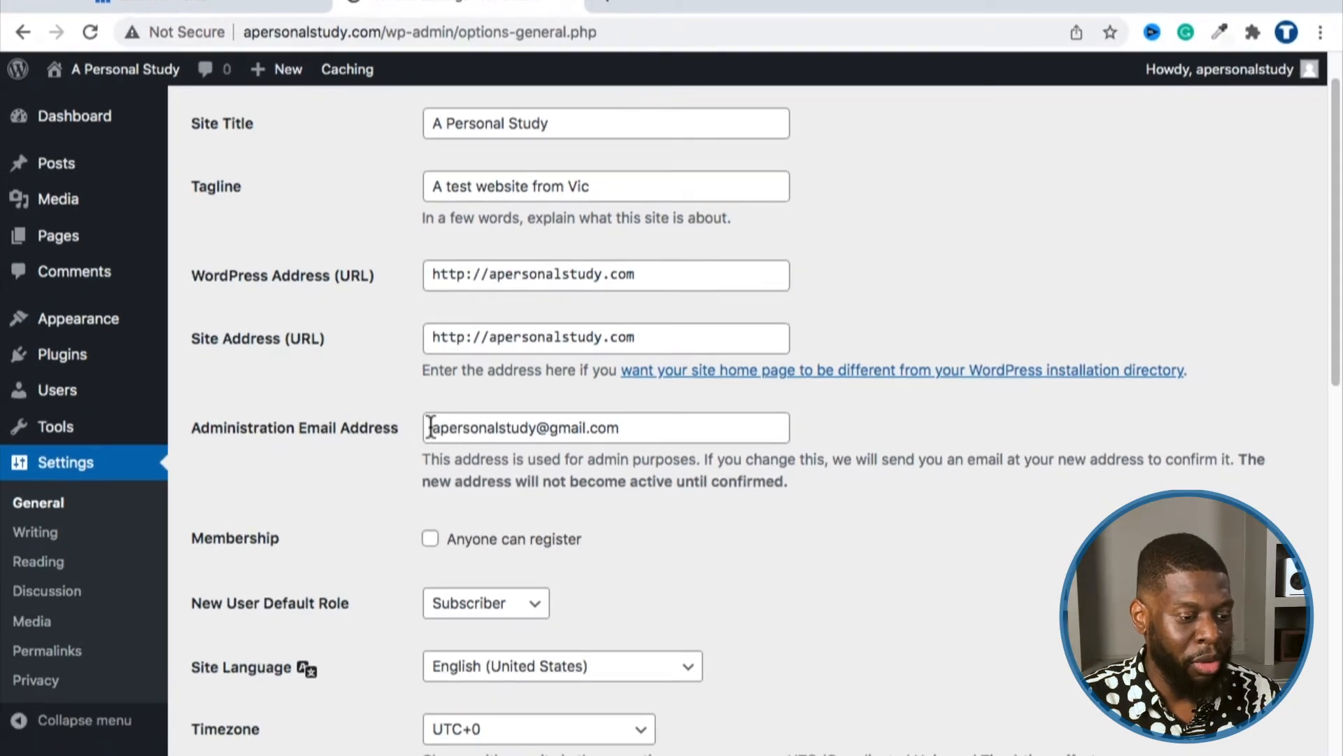
drag(434, 428, 537, 455)
click(368, 483)
scroll(372, 480, down, 3)
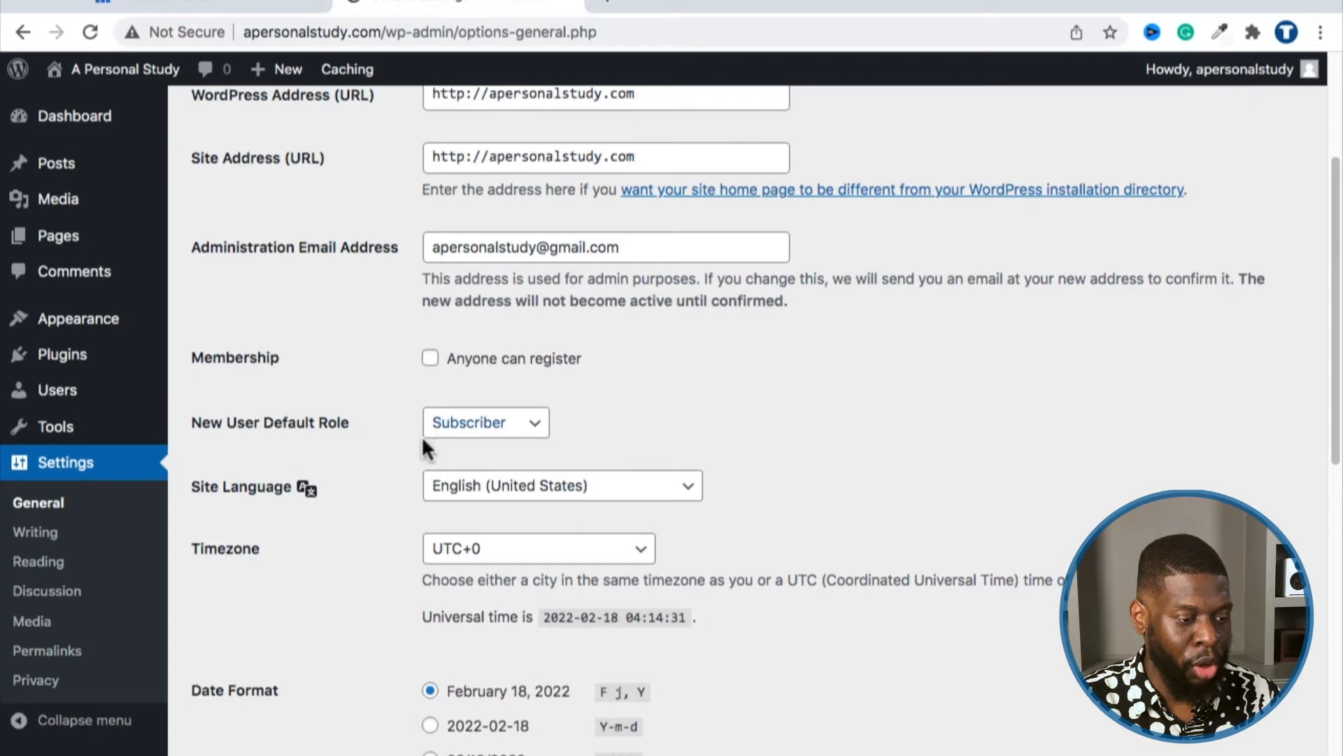
scroll(413, 406, down, 1)
scroll(417, 358, down, 1)
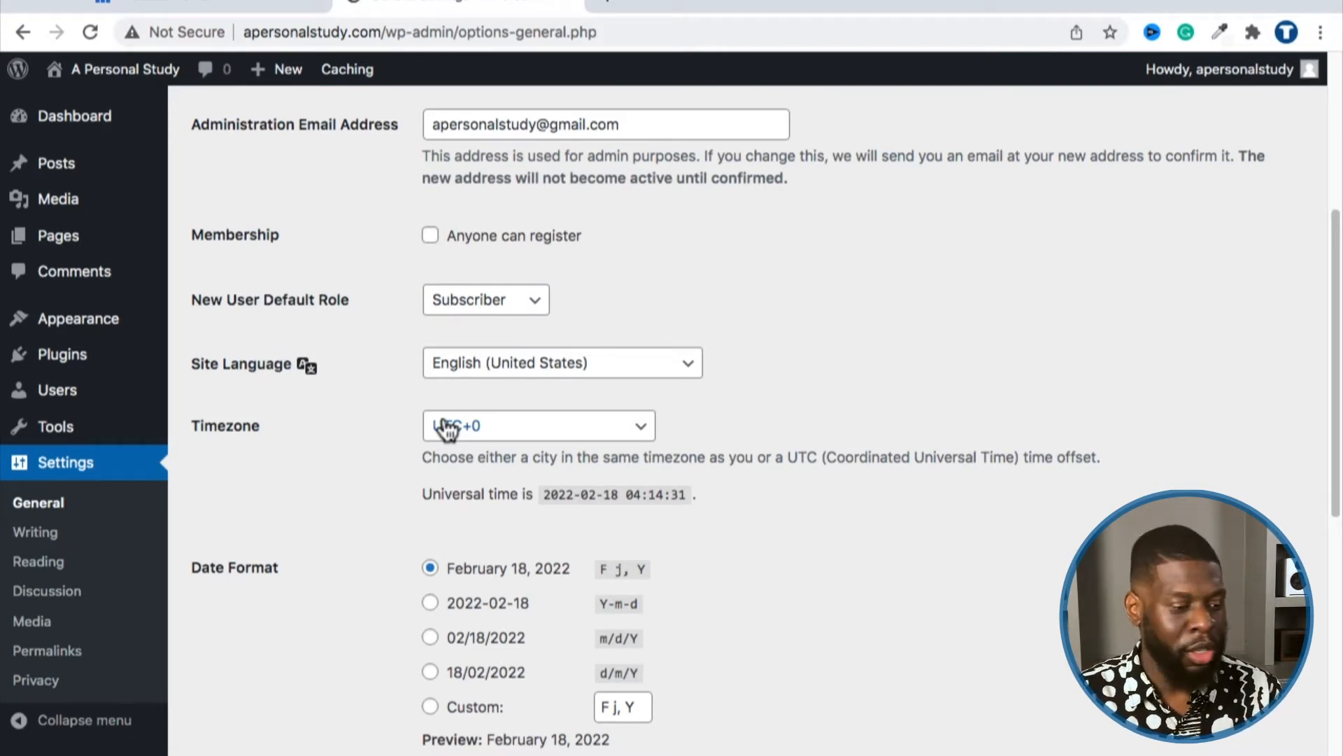
Step: Pick New York from the Timezone dropdown
scroll(399, 419, down, 1)
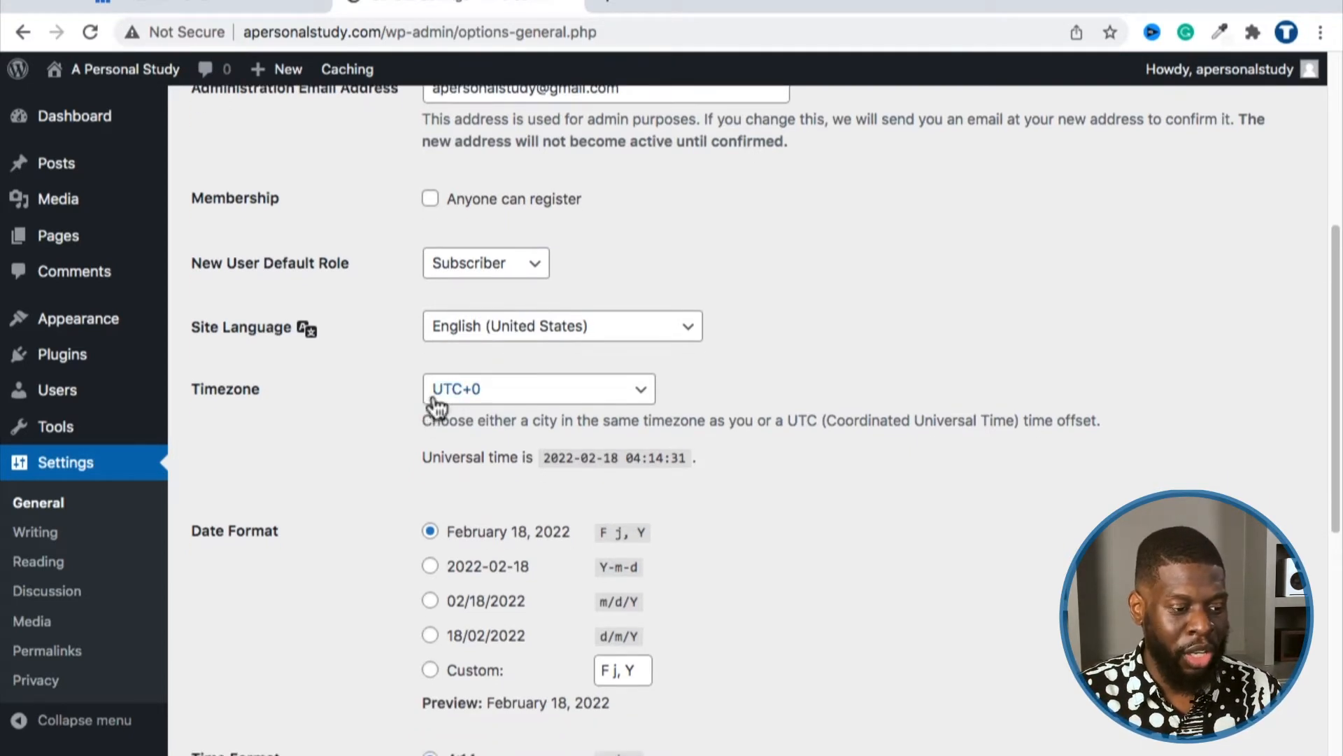
click(436, 399)
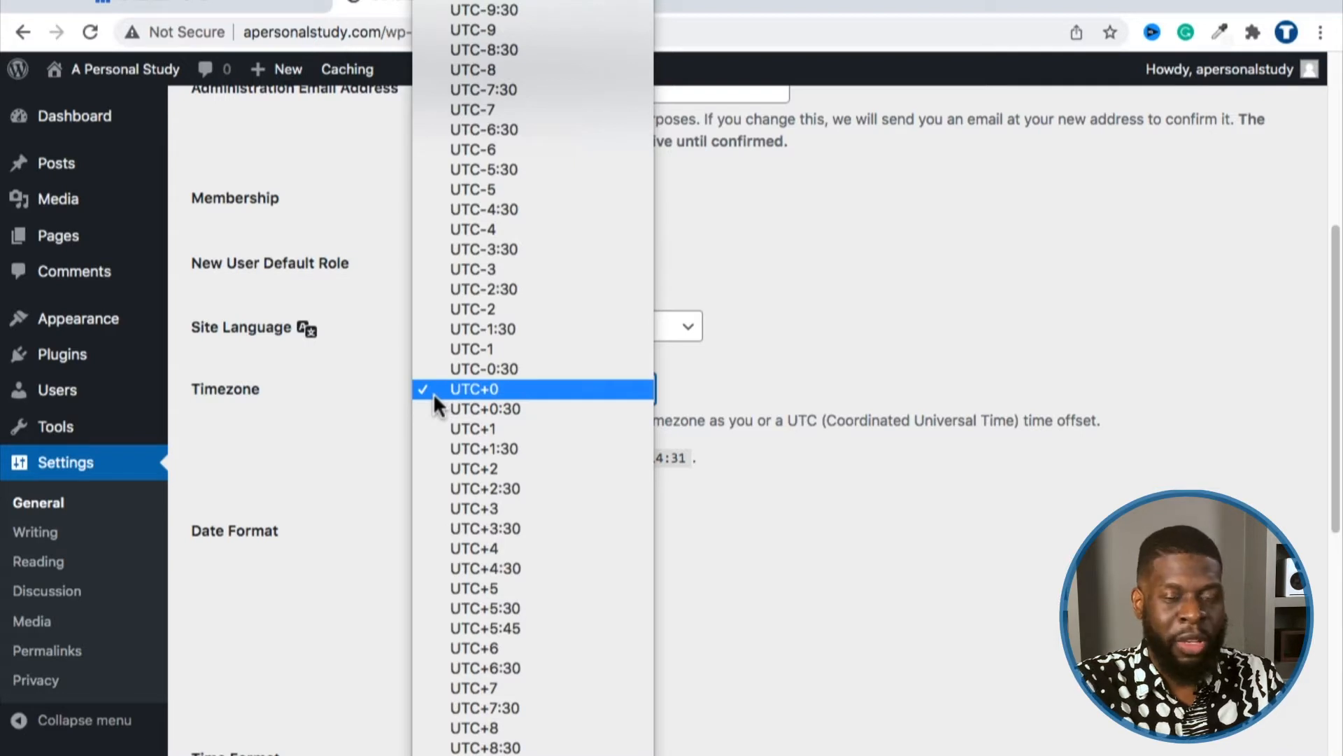
text(new)
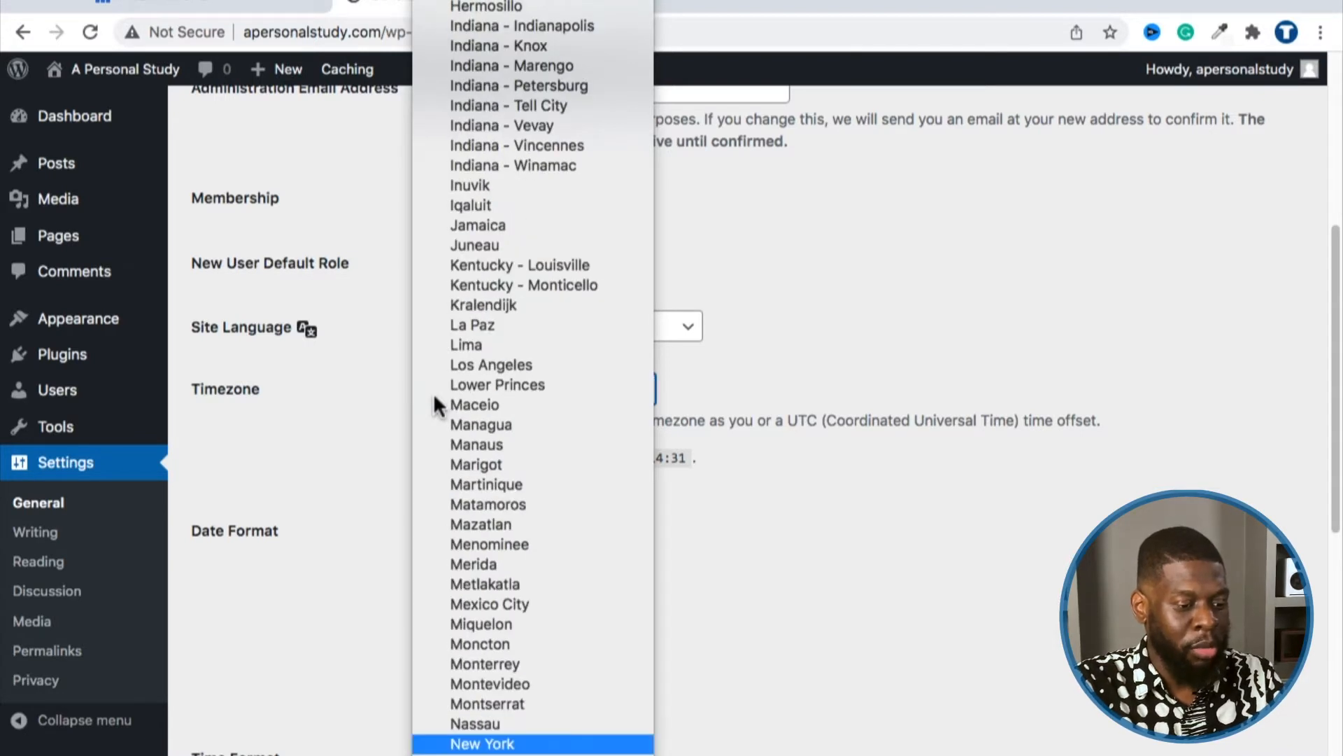
click(475, 743)
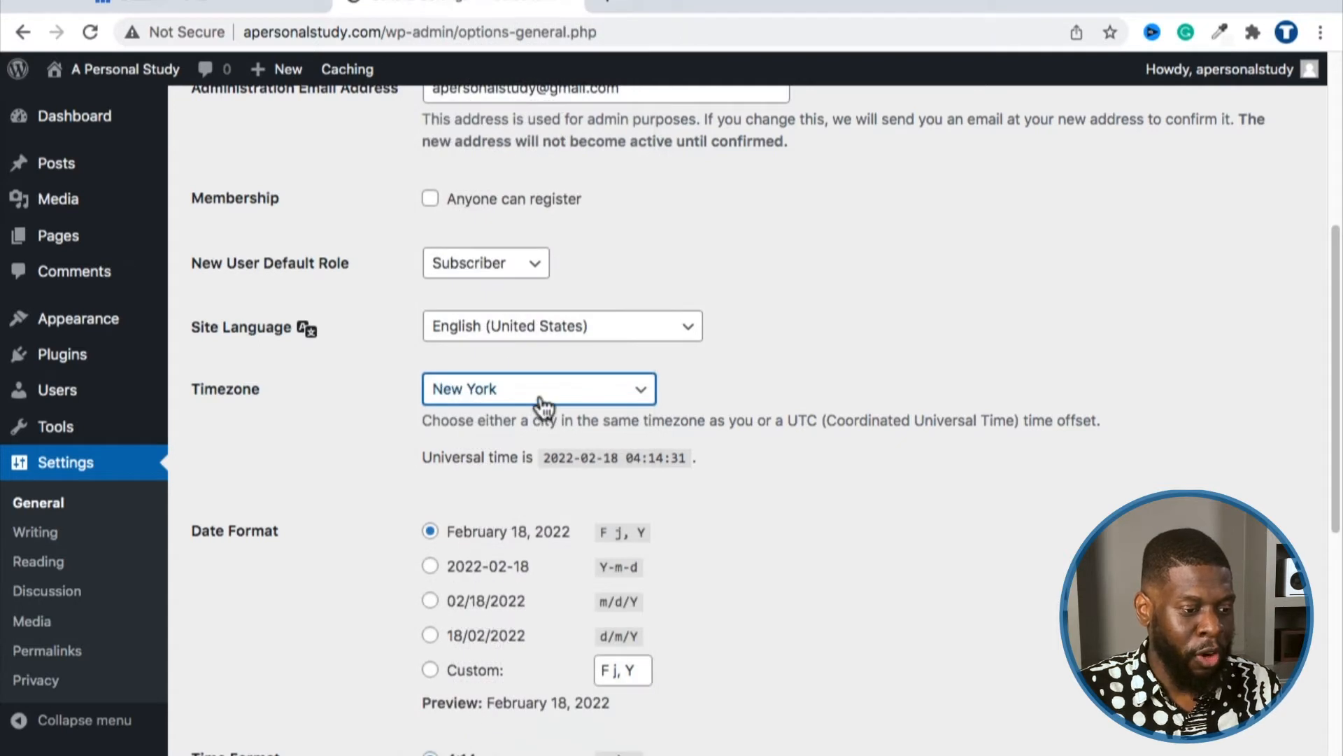
Step: Try Chicago, Phoenix and Los Angeles as the timezone
click(540, 392)
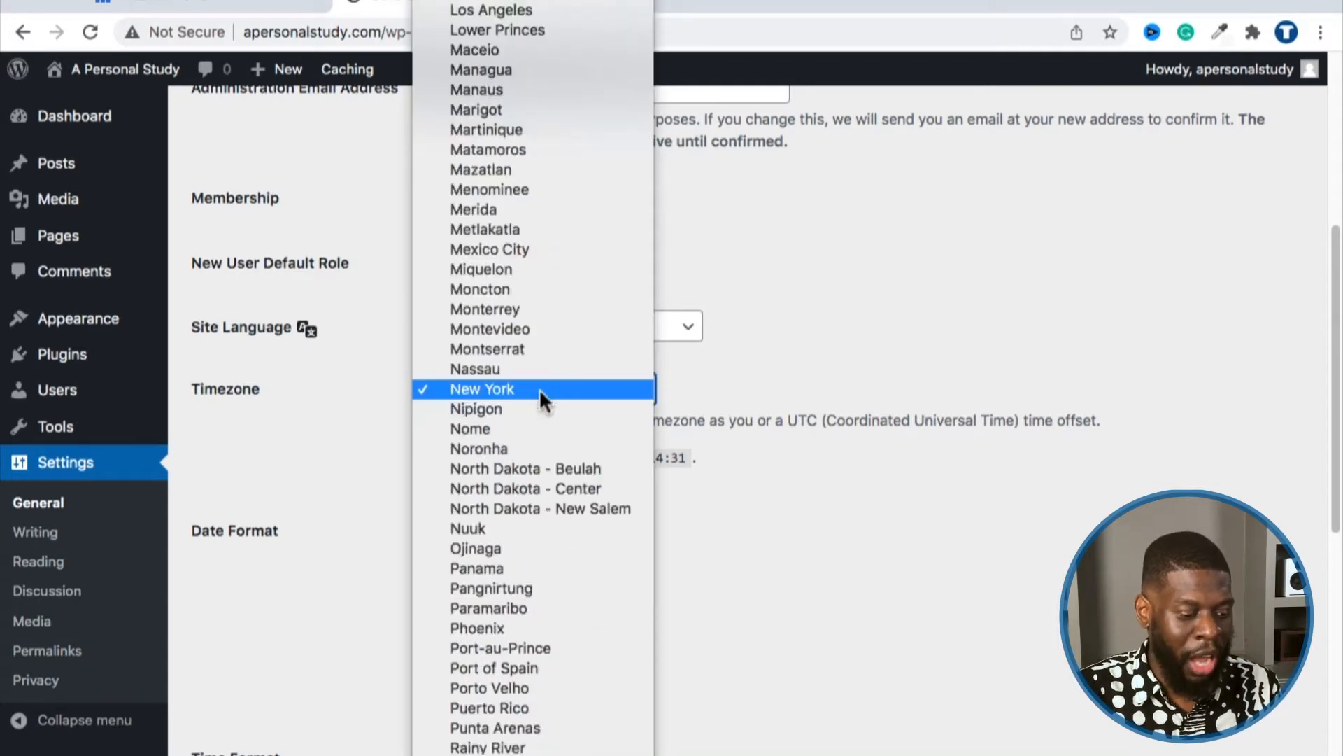
text(ch)
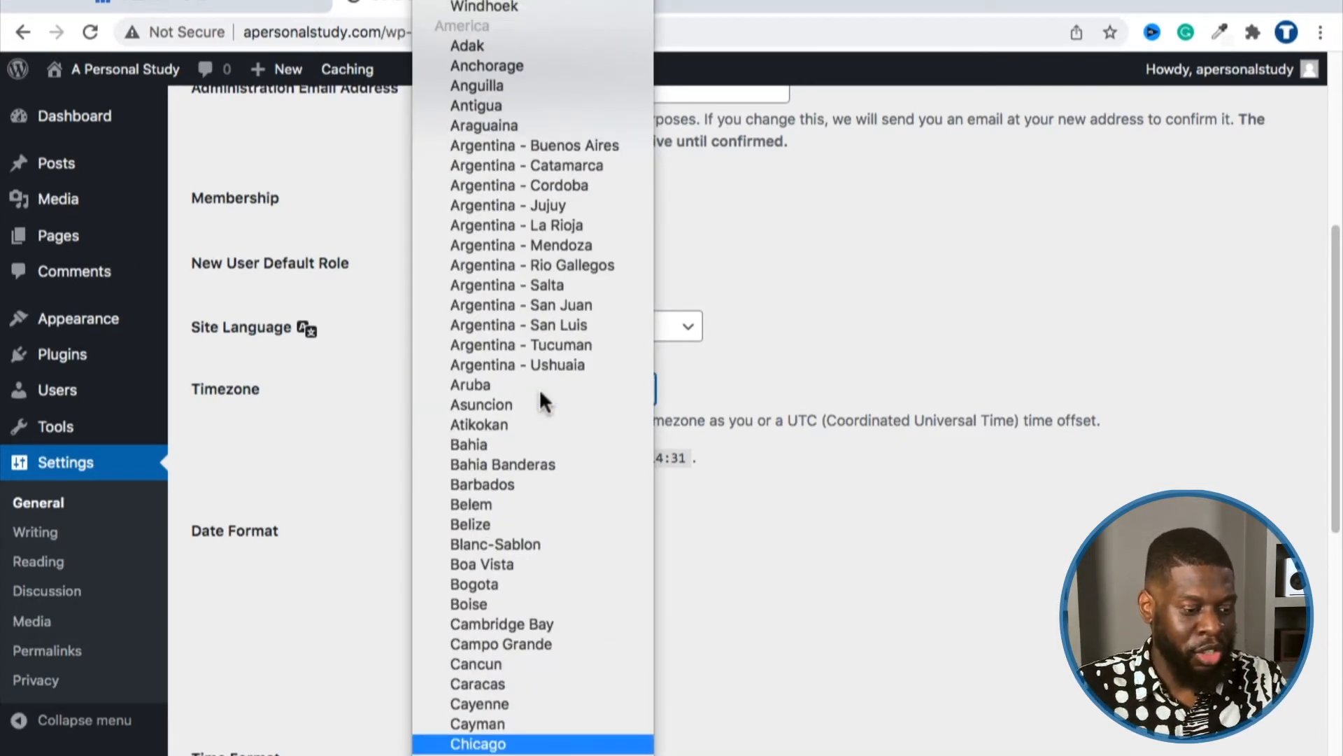
key(Return)
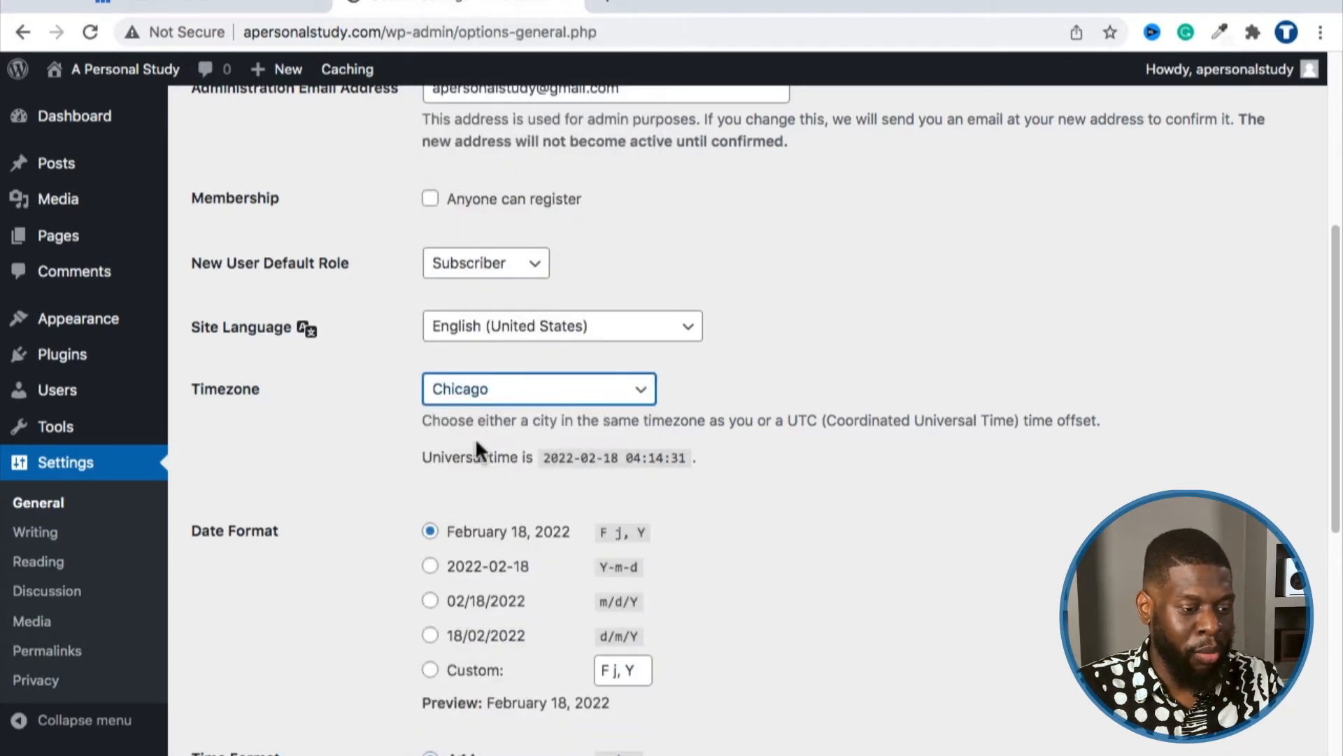
click(477, 386)
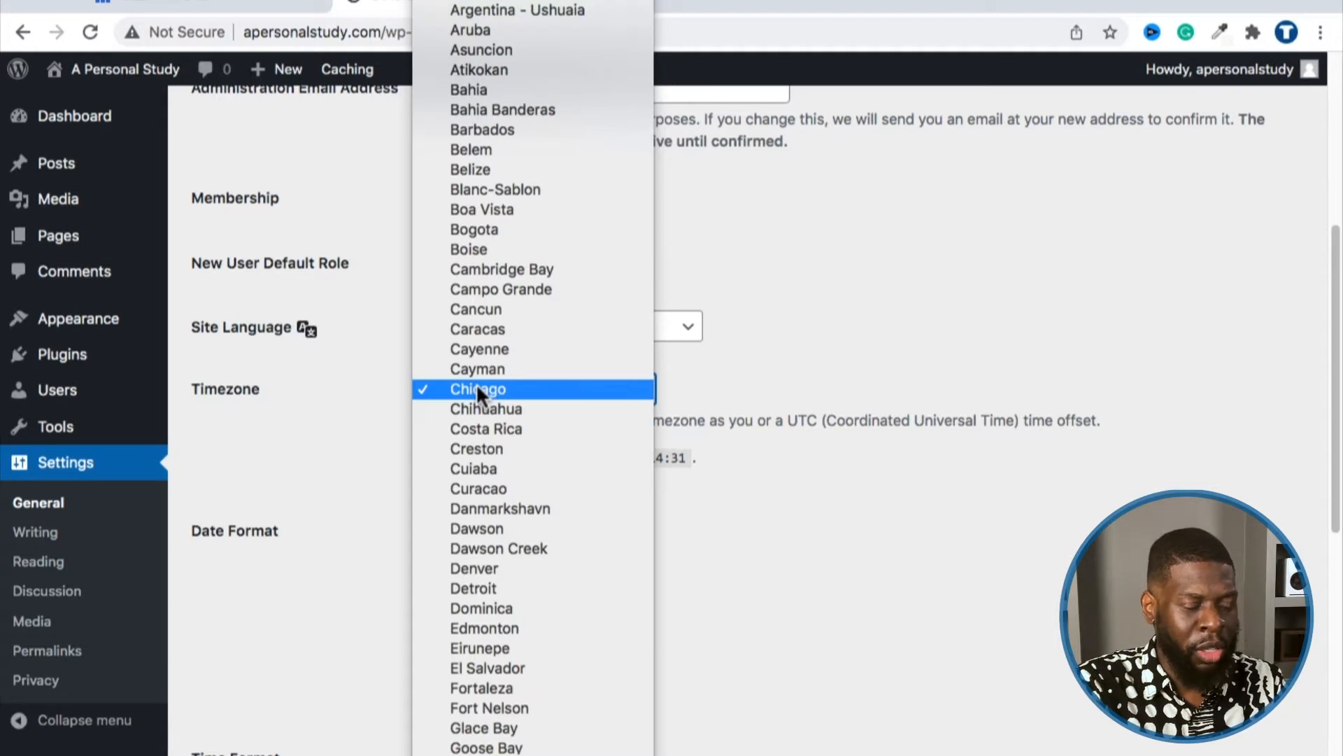
text(ph)
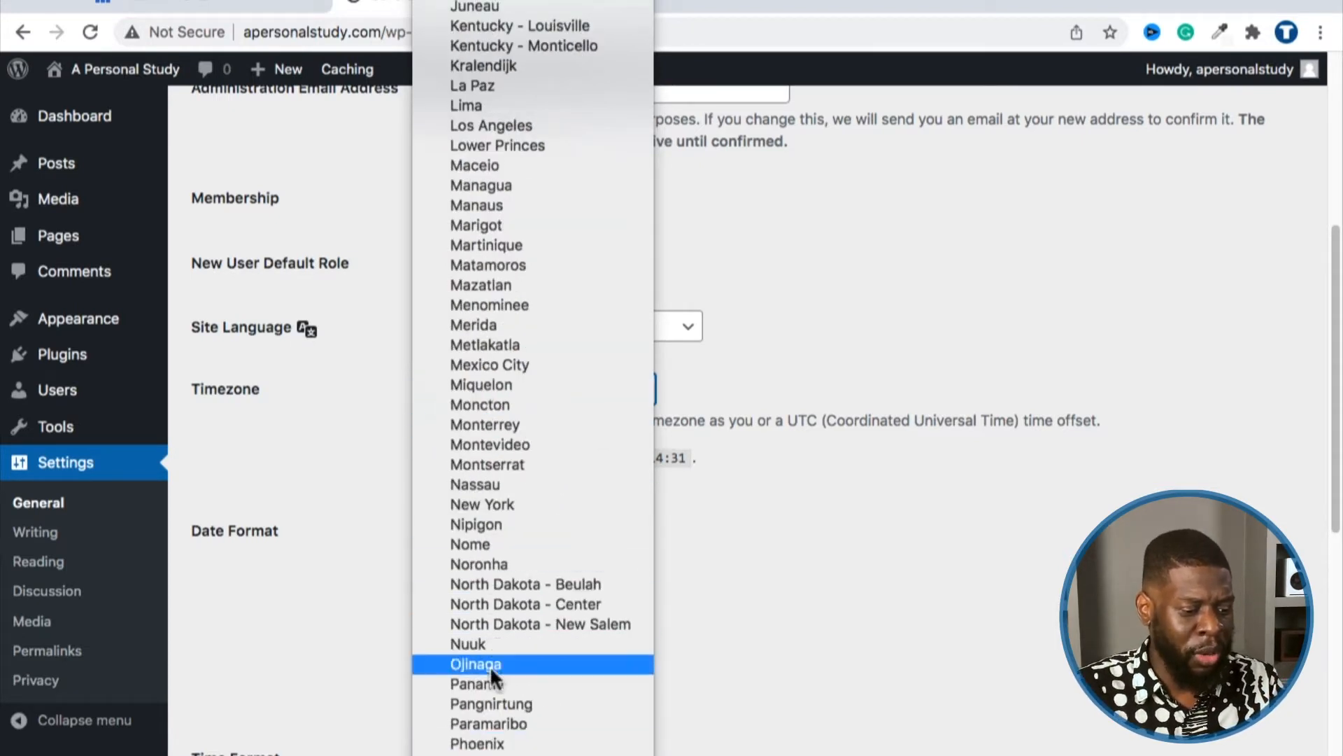
click(467, 744)
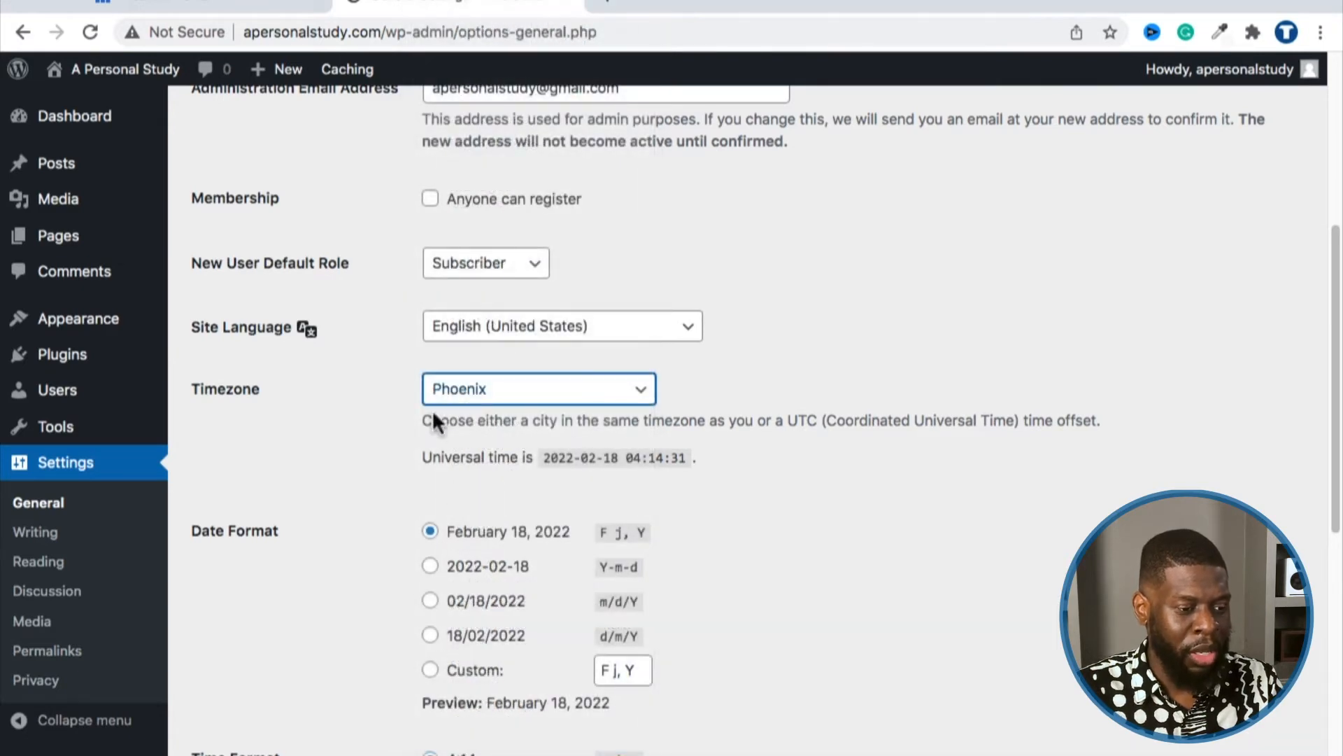
click(438, 390)
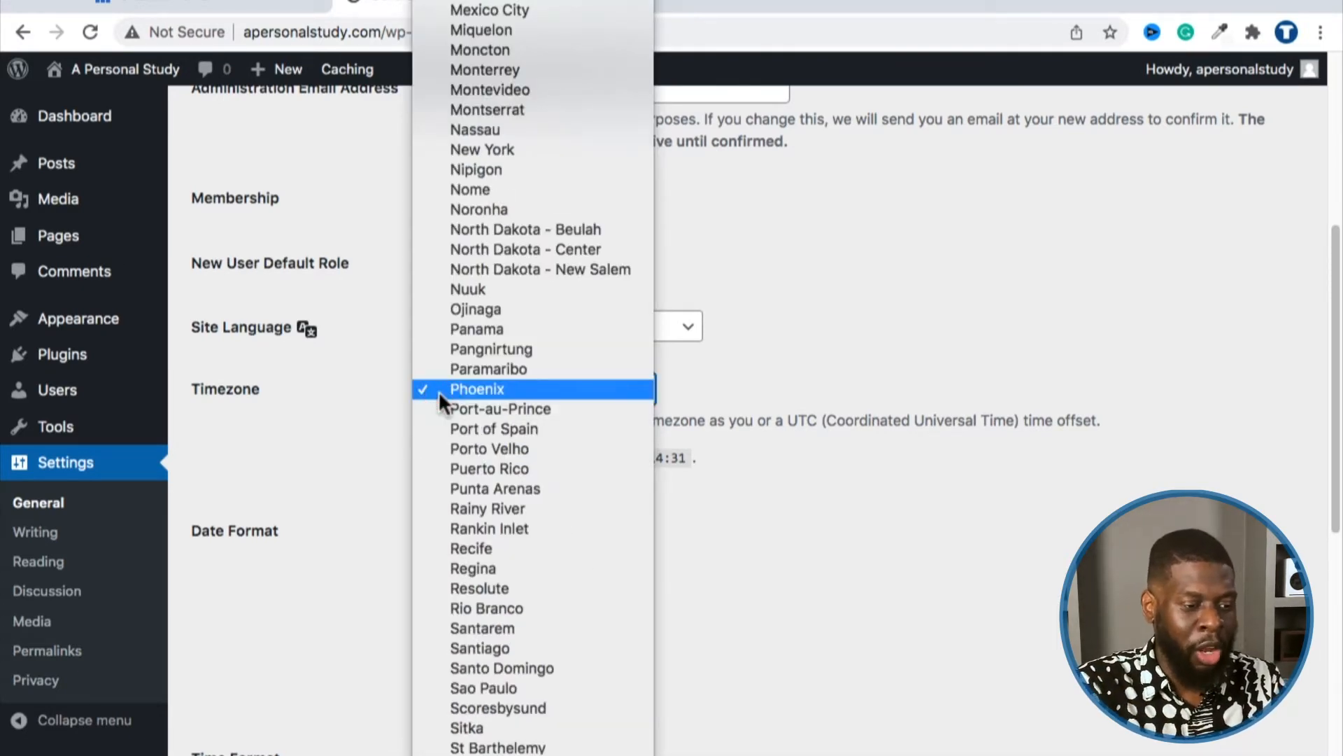
text(los)
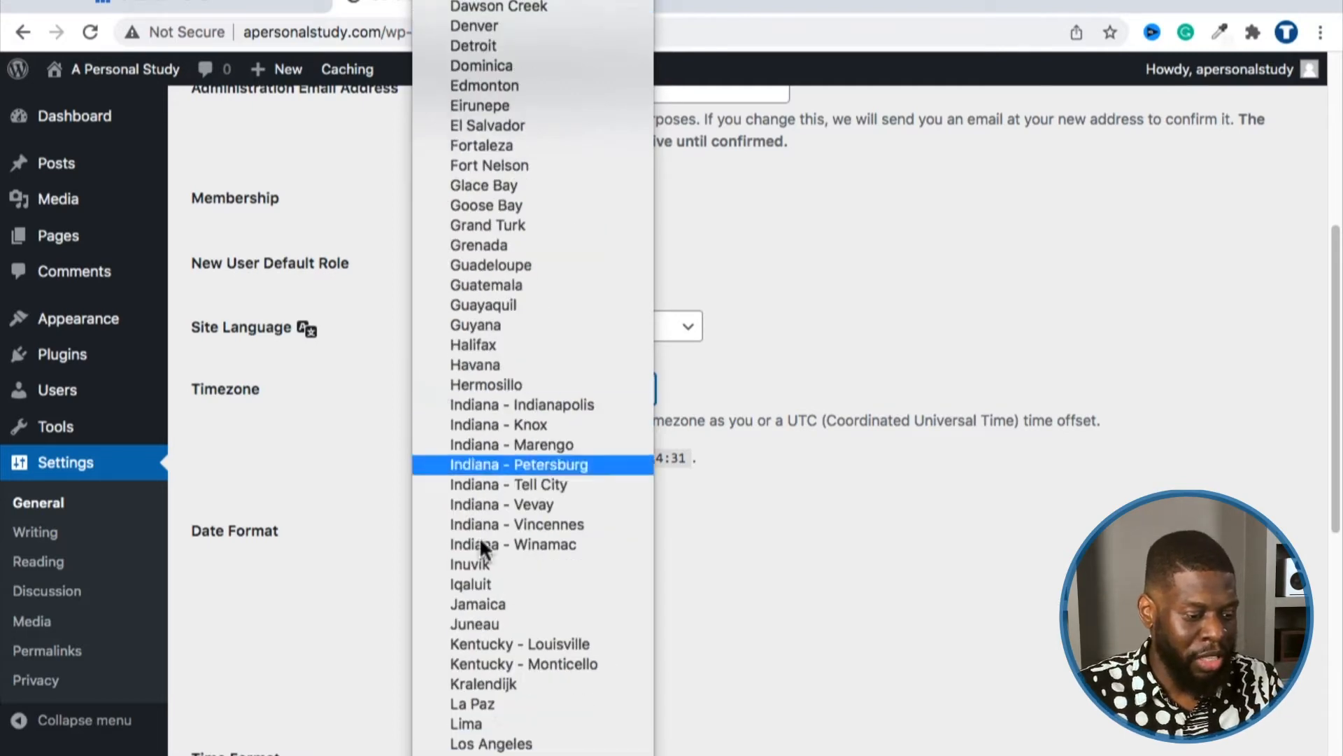
key(Escape)
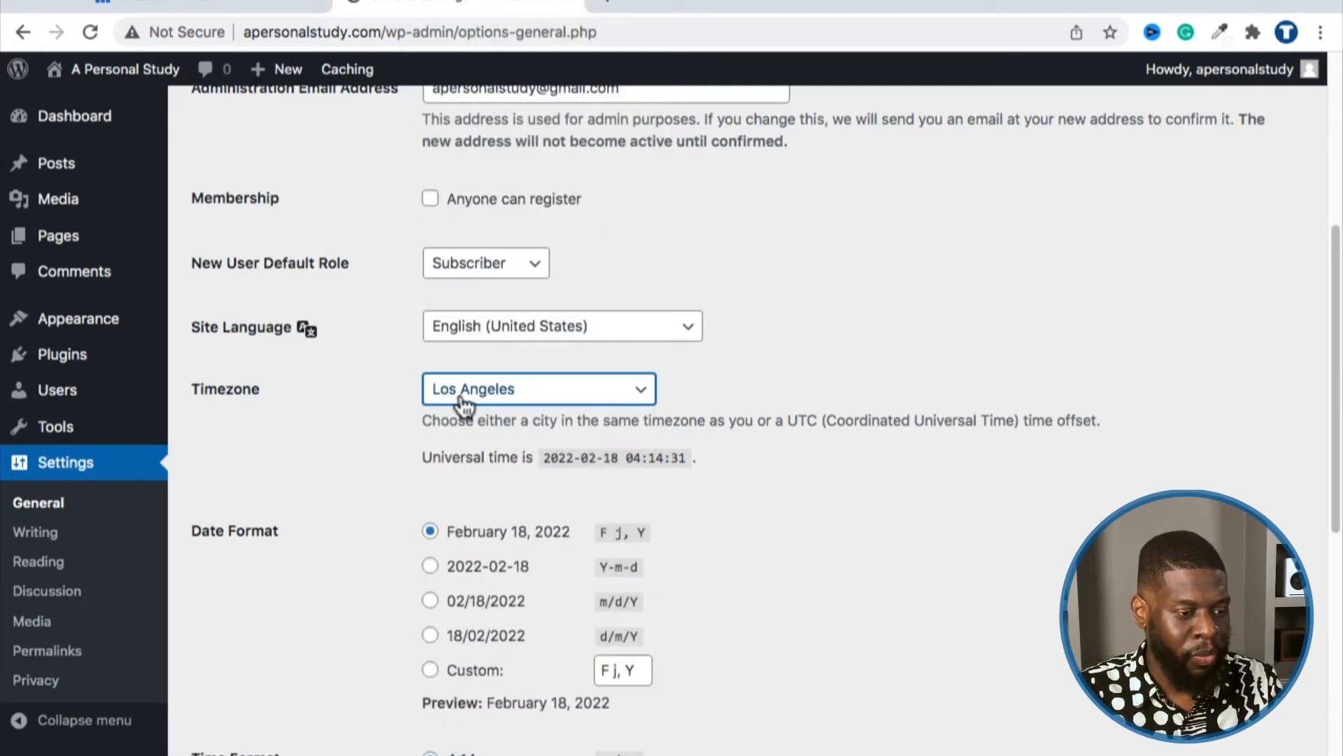
Step: Browse the timezone options, leaving Los Angeles selected
click(459, 392)
scroll(472, 455, up, 20)
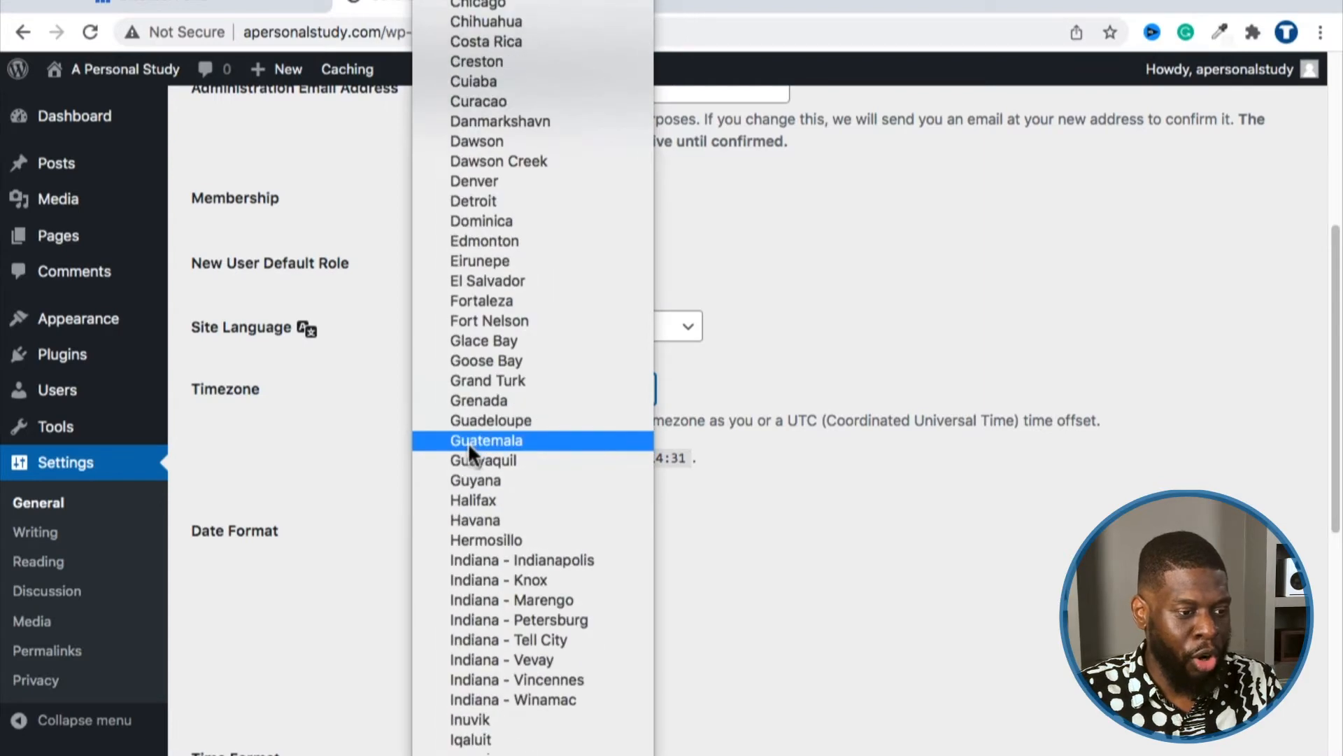
scroll(478, 489, down, 20)
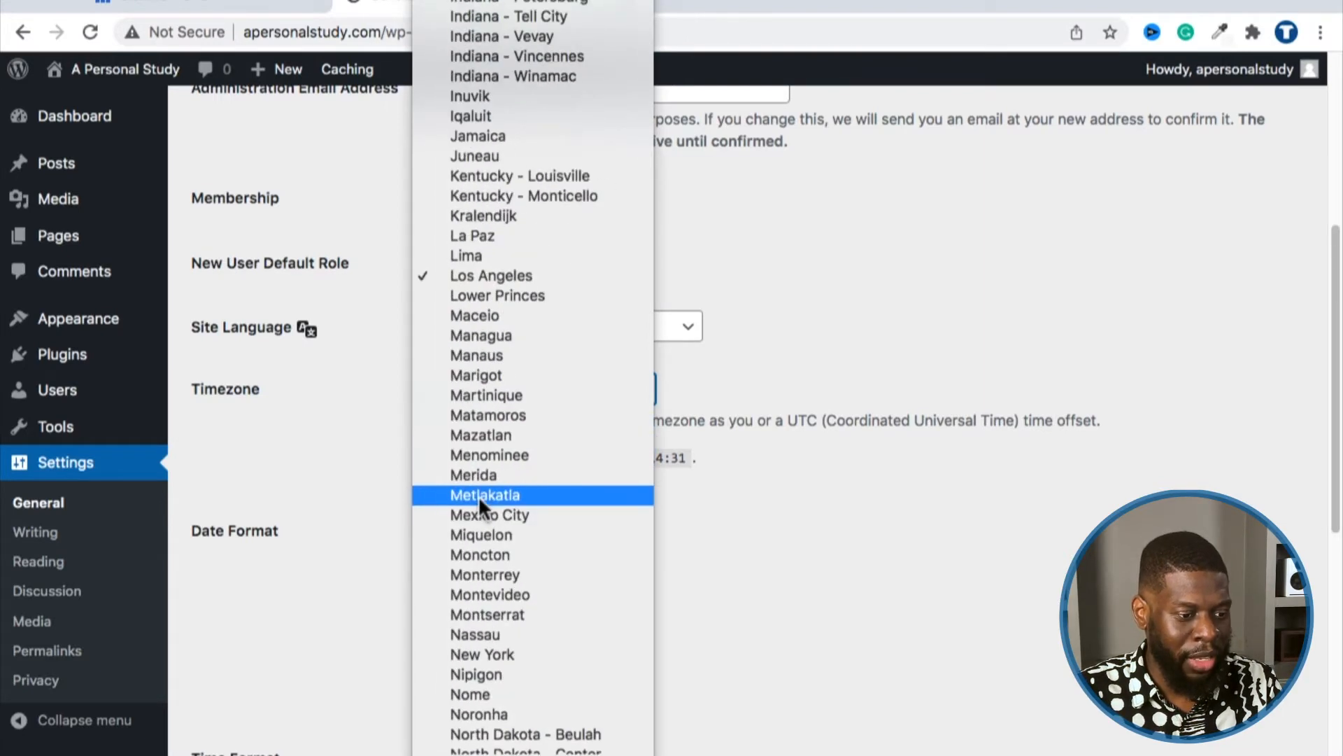
scroll(479, 532, down, 20)
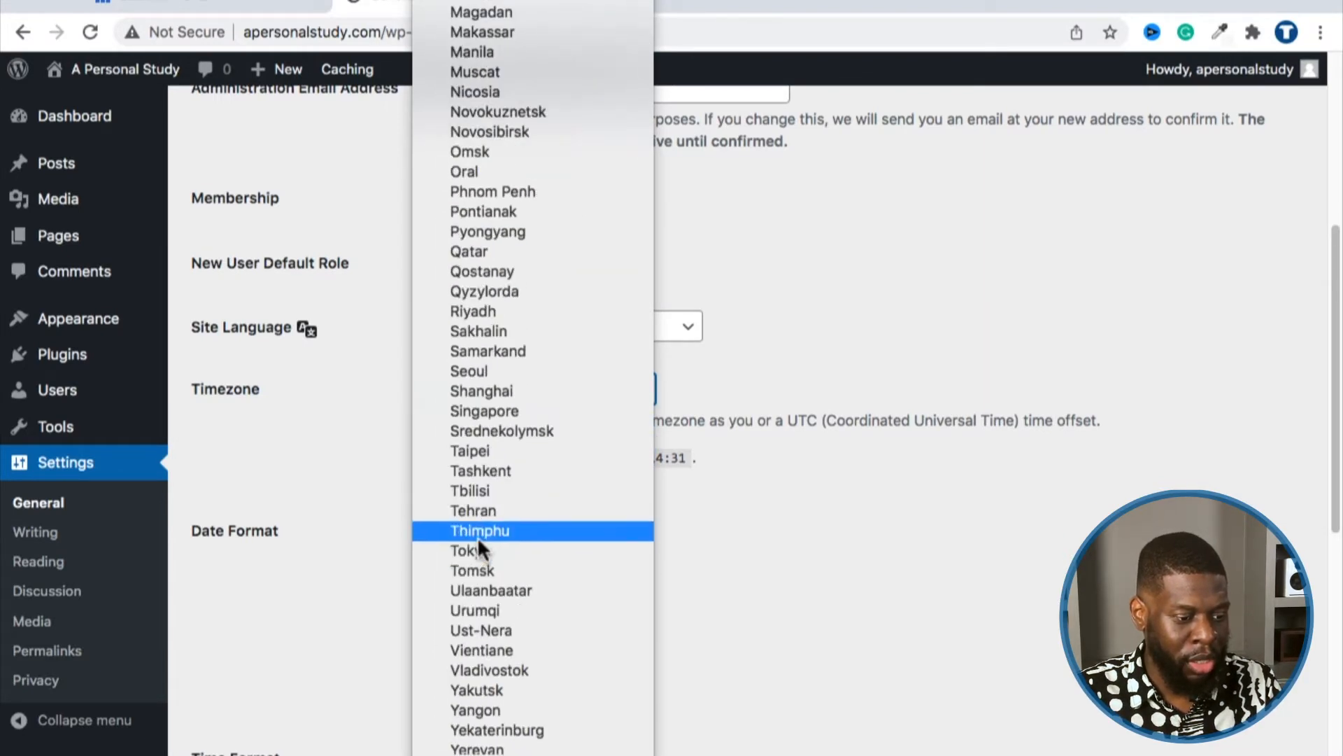
scroll(478, 602, down, 6)
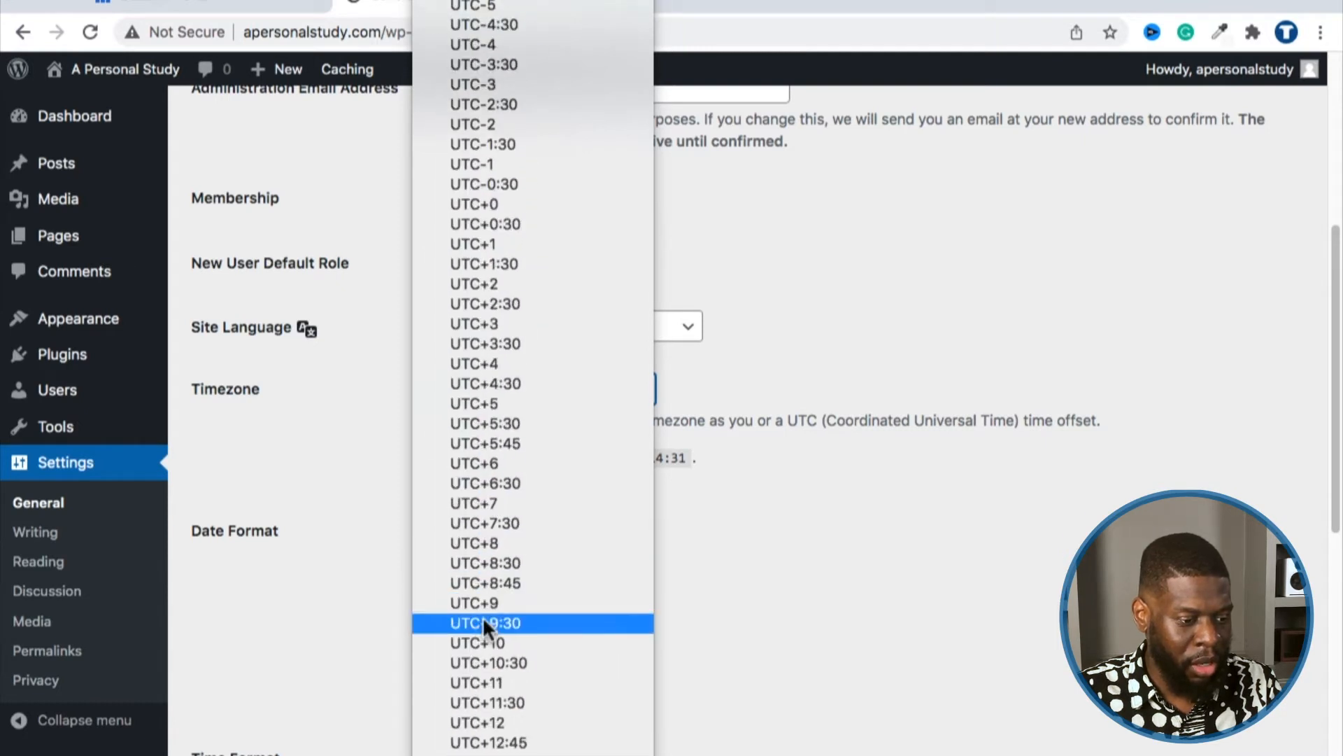
scroll(462, 489, up, 5)
scroll(483, 392, down, 3)
scroll(498, 449, down, 3)
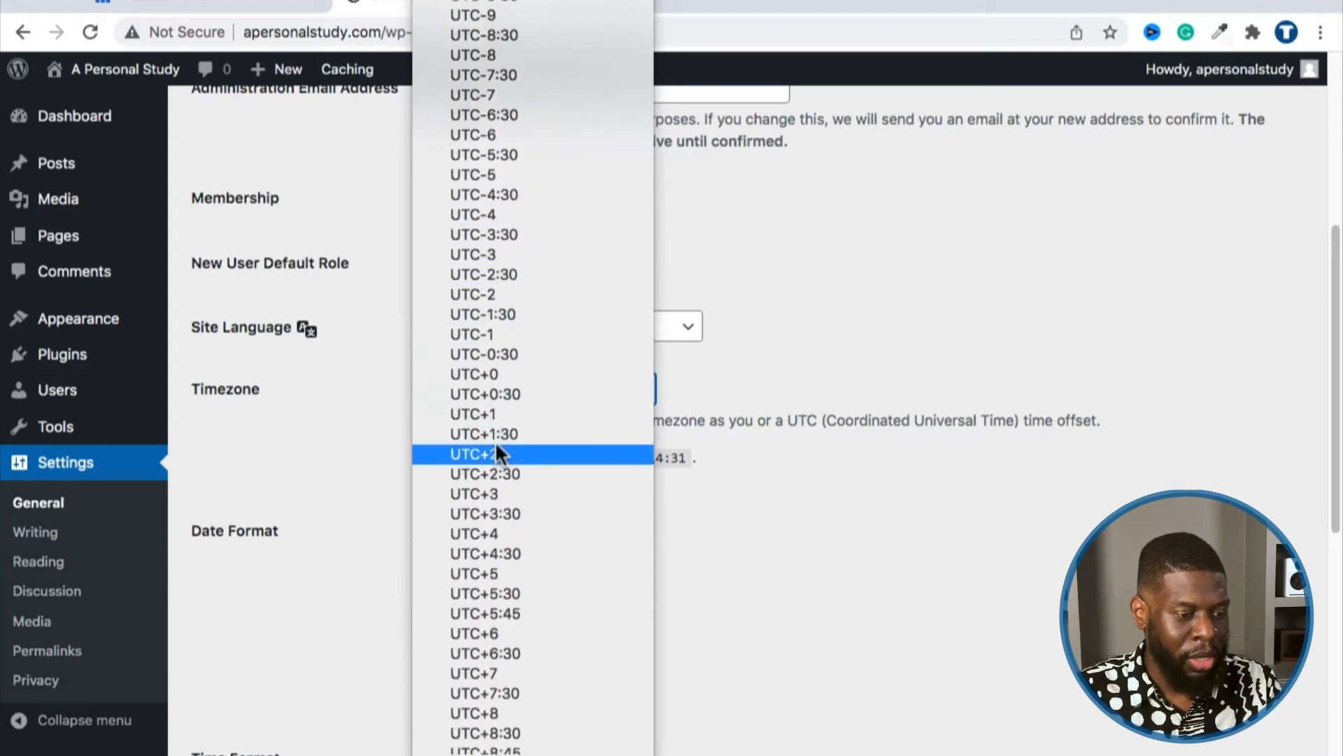
scroll(494, 538, up, 3)
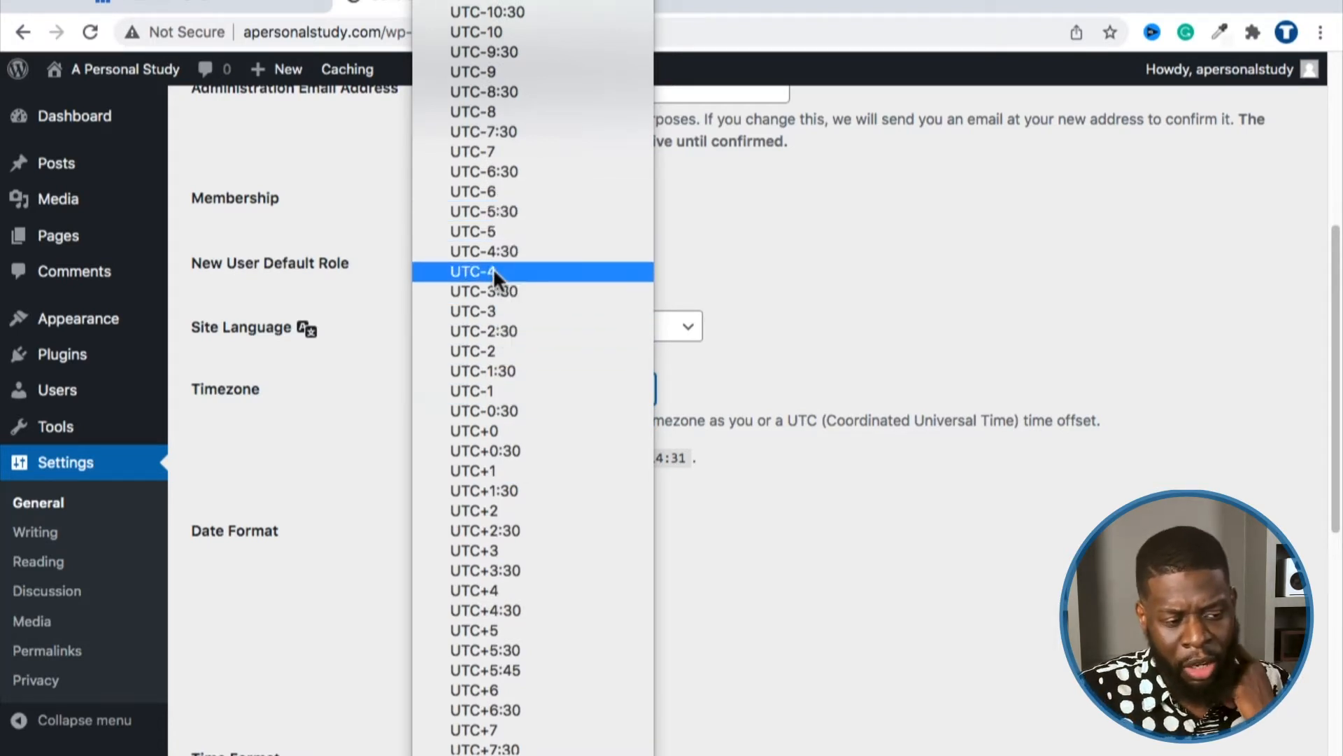
click(736, 229)
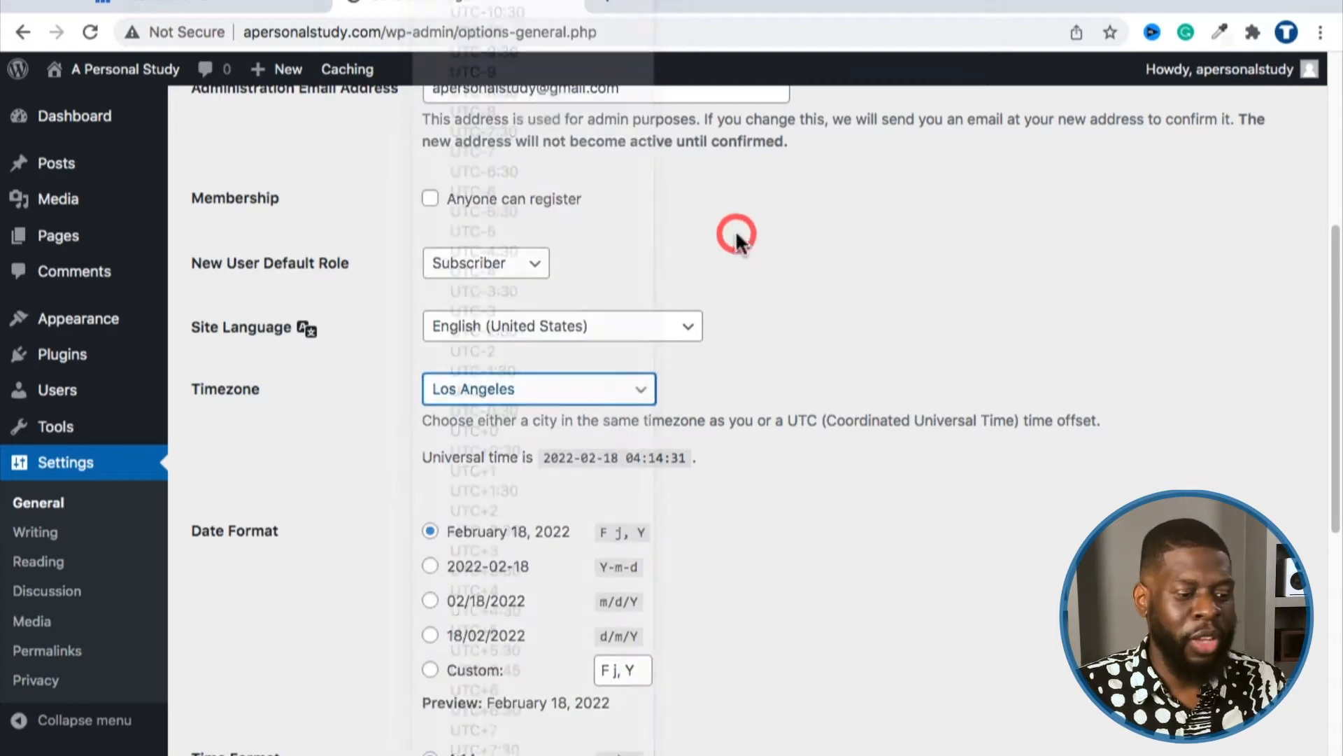
click(577, 393)
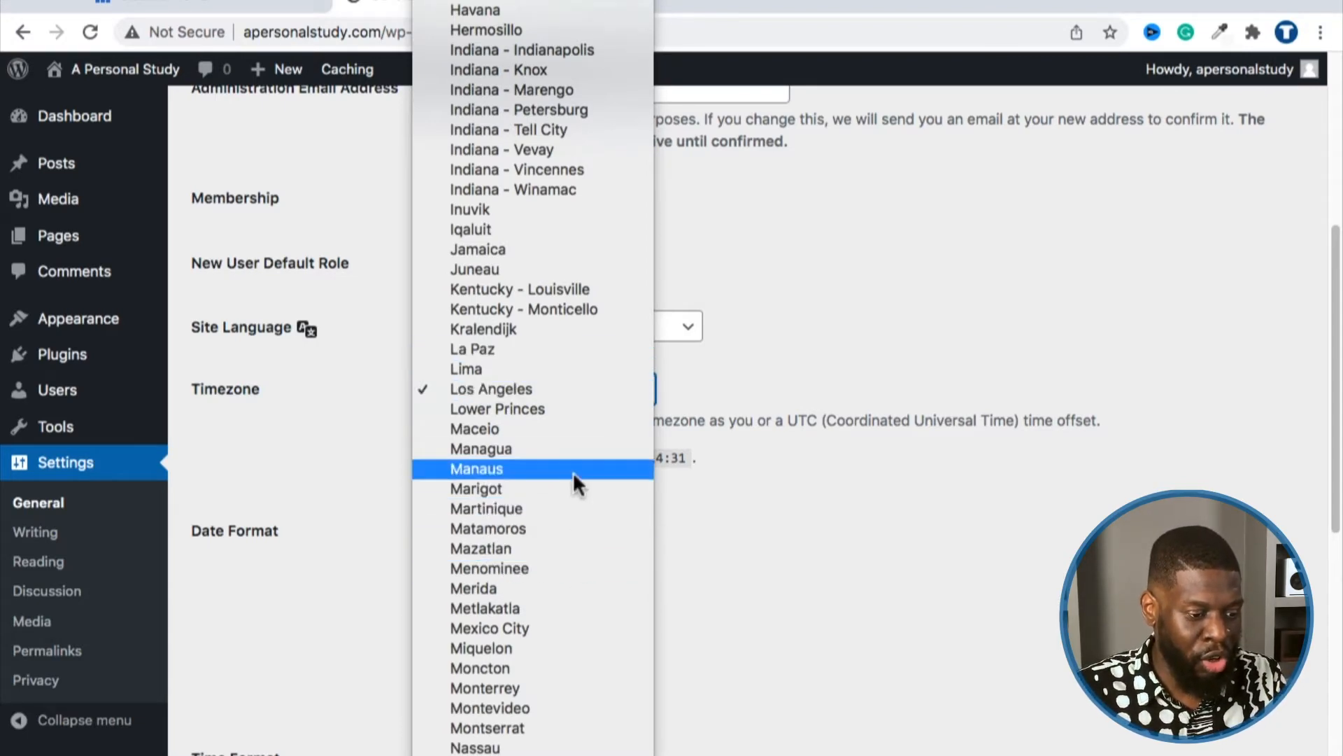
click(699, 368)
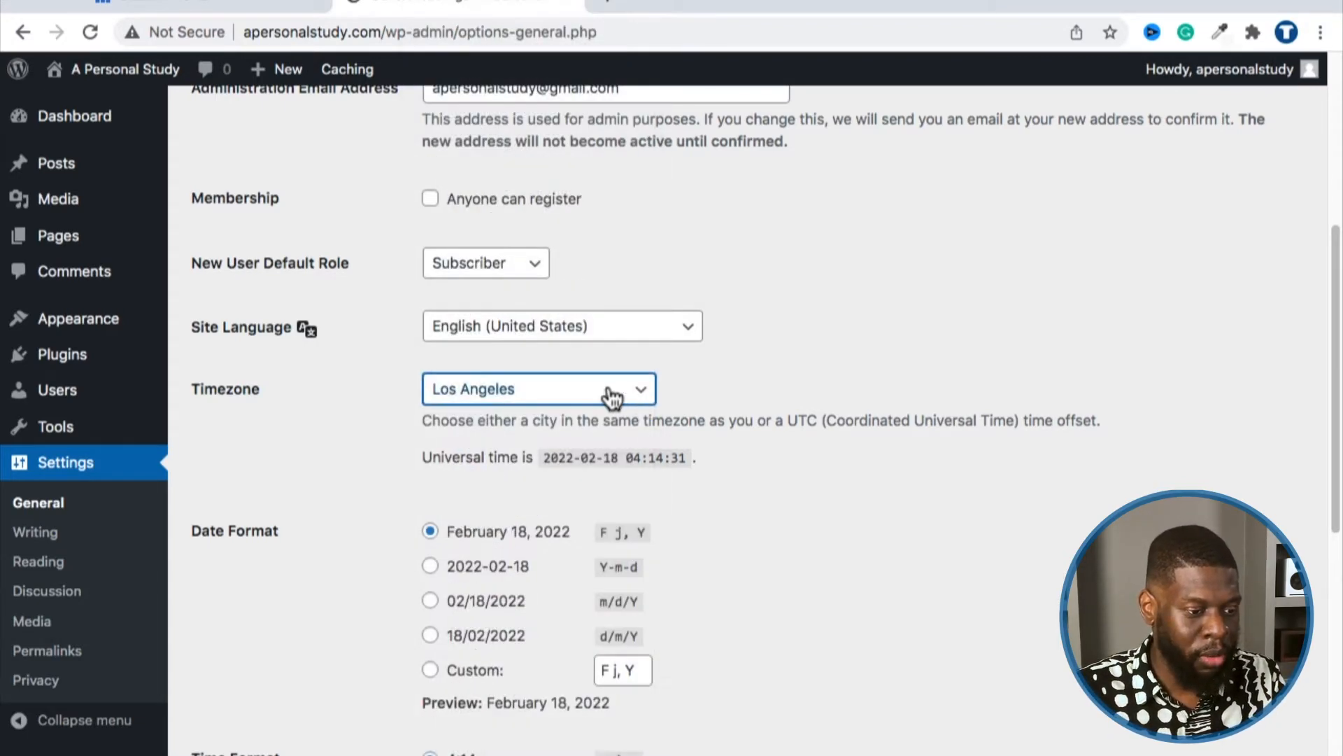
Step: Set the timezone back to New York
click(609, 386)
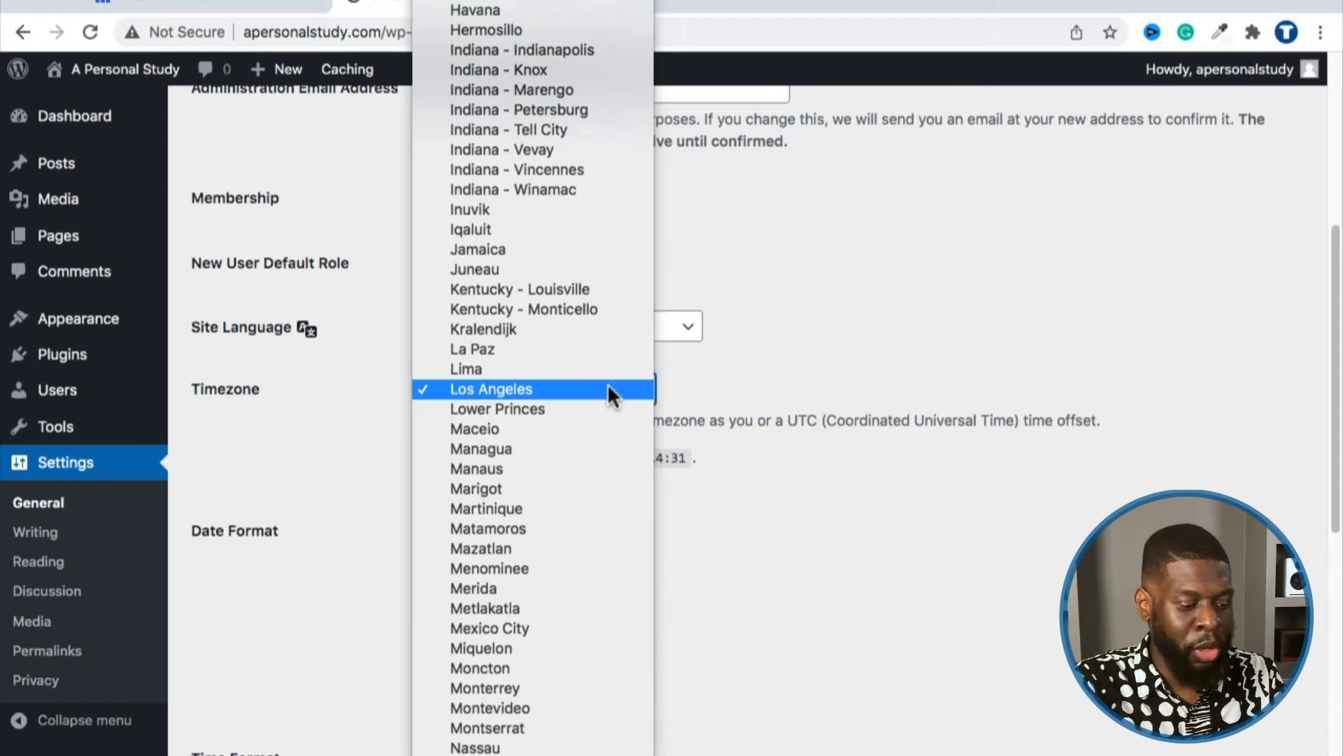
text(new)
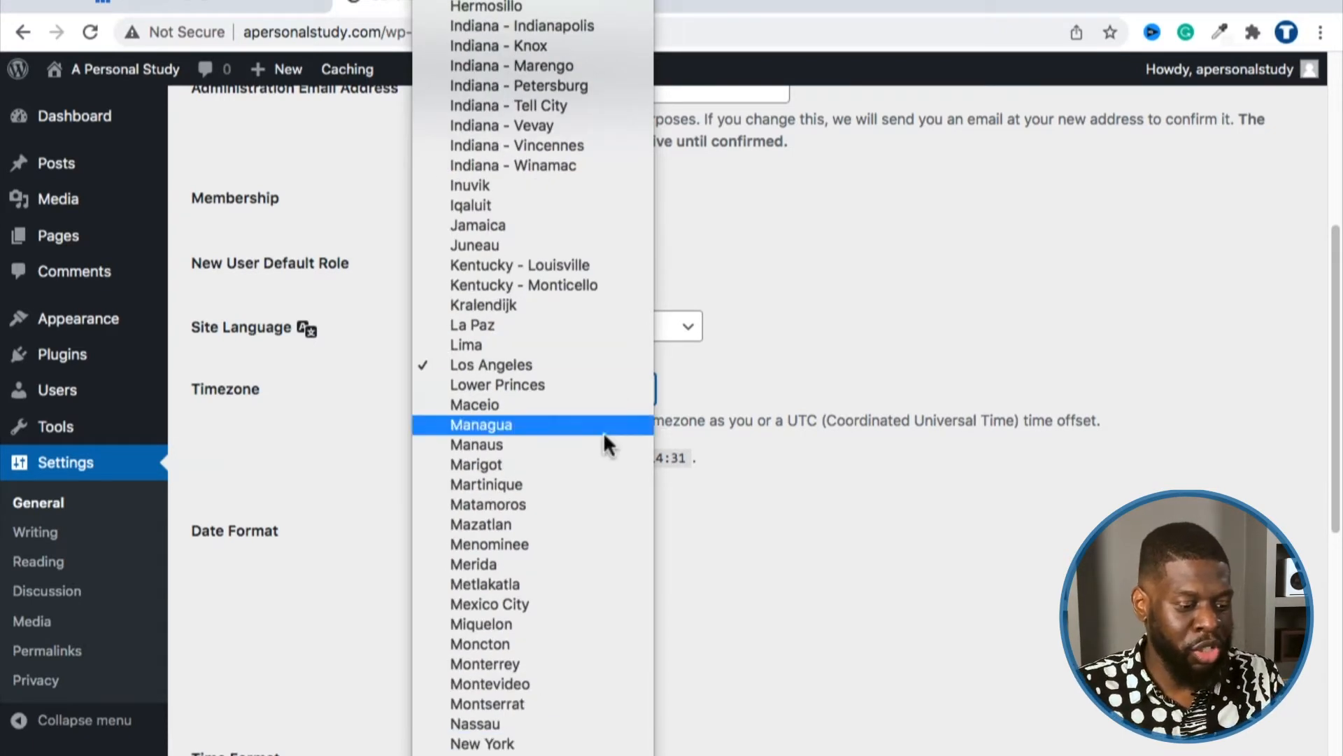
scroll(581, 560, down, 3)
click(564, 625)
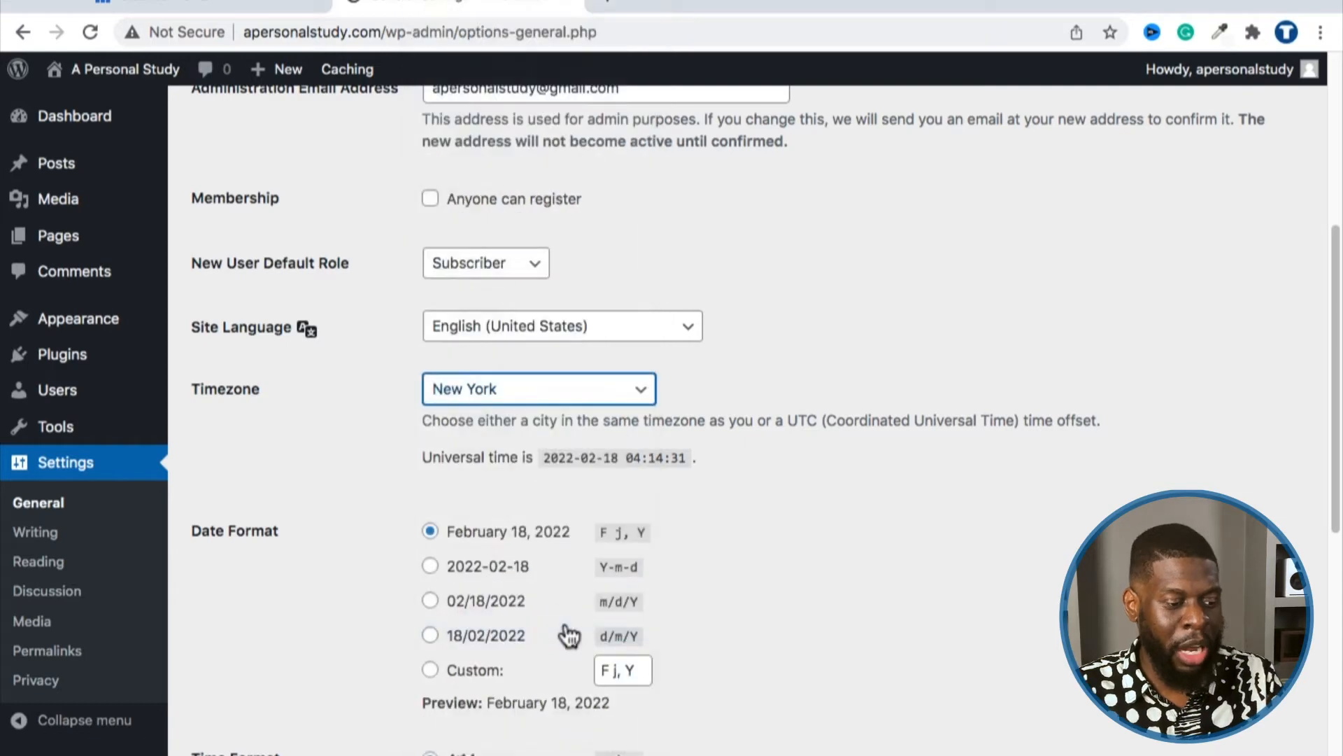
Step: Set Week Starts On to Monday and save General Settings until 'Settings saved.' appears
scroll(801, 525, down, 3)
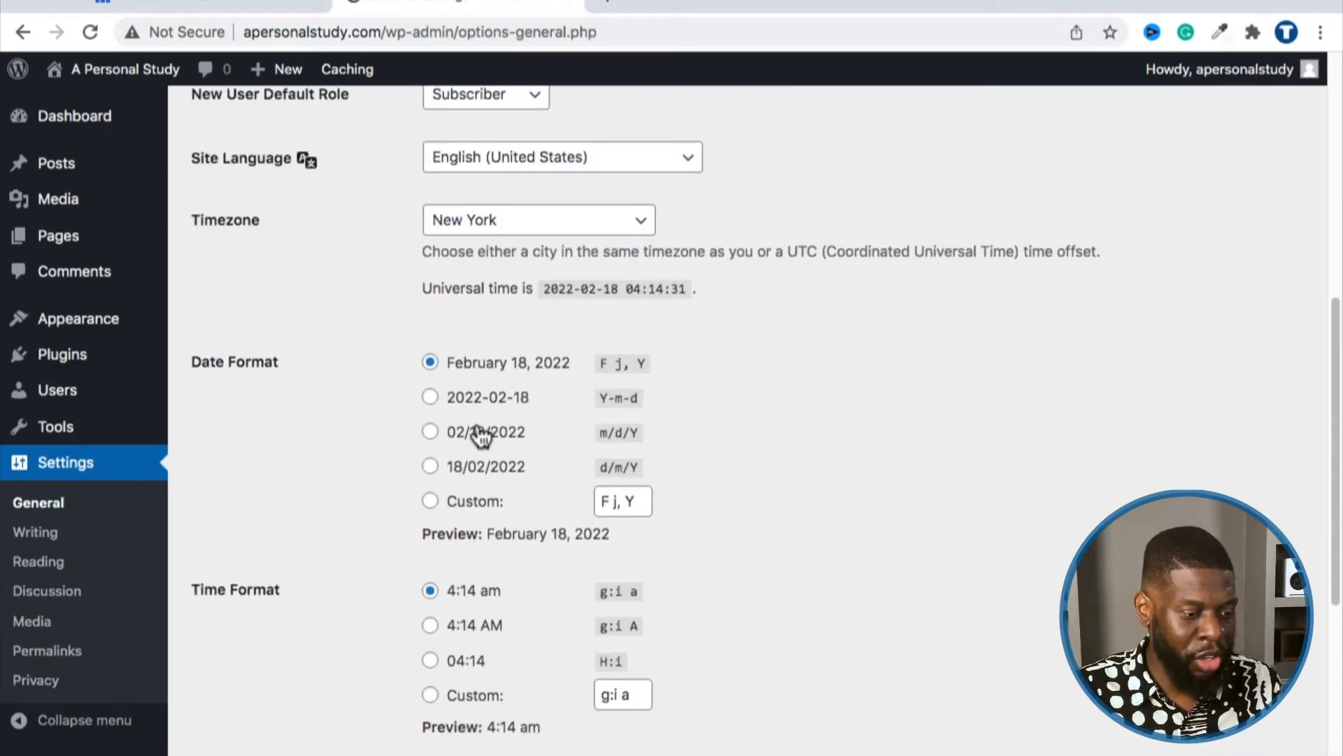
scroll(764, 378, down, 1)
scroll(637, 357, down, 2)
scroll(629, 360, down, 1)
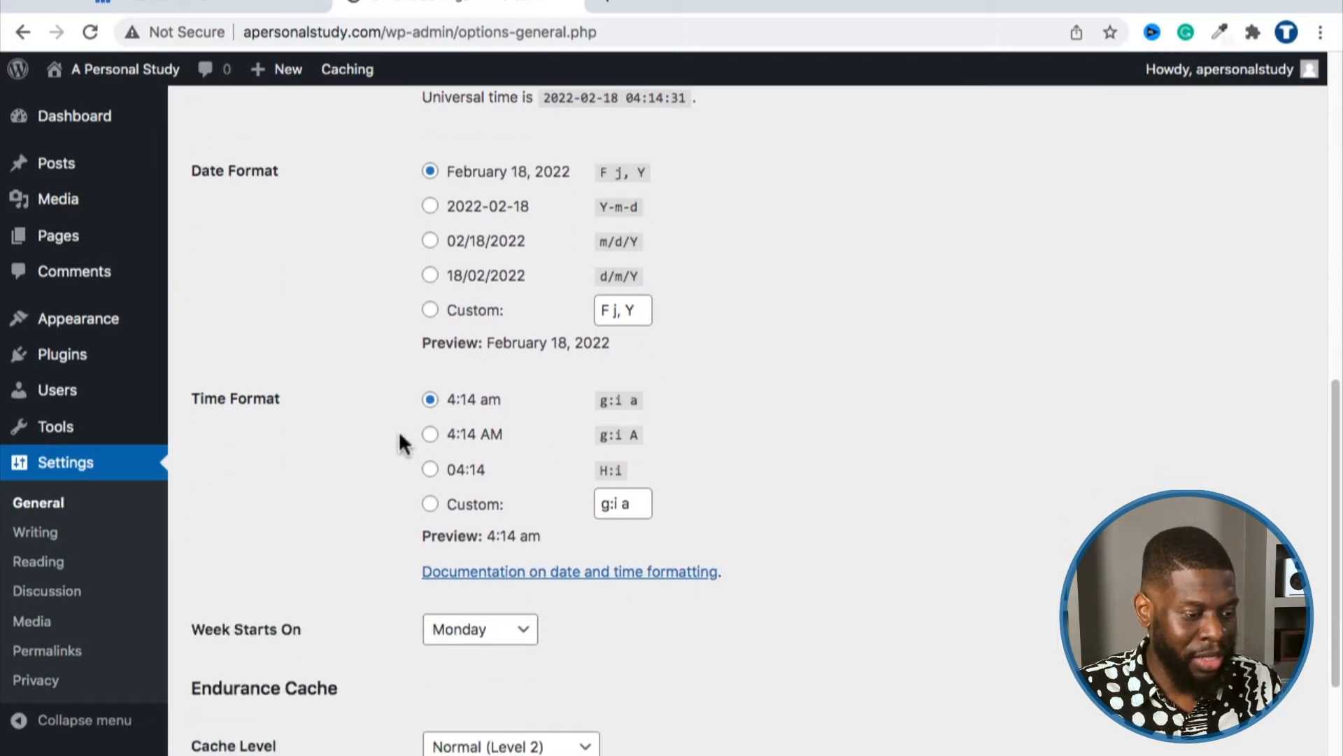
scroll(570, 350, down, 2)
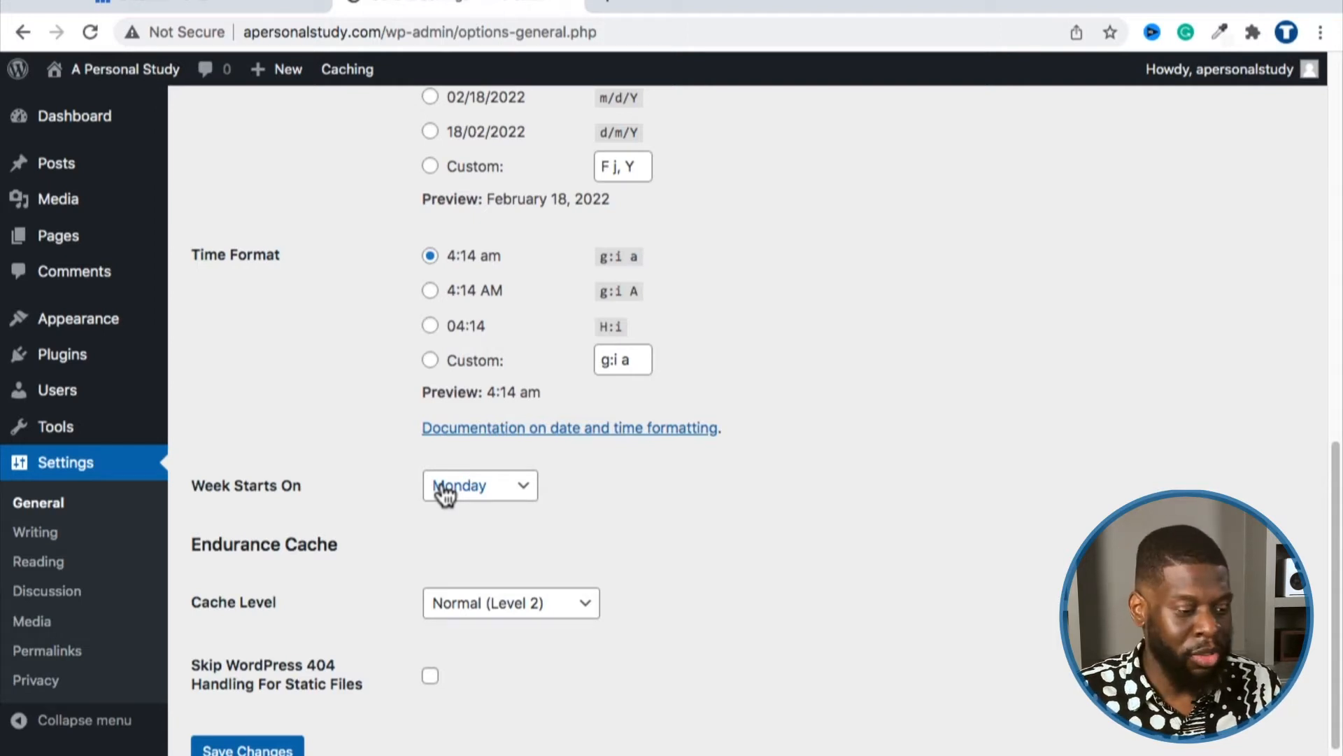
click(441, 488)
click(451, 462)
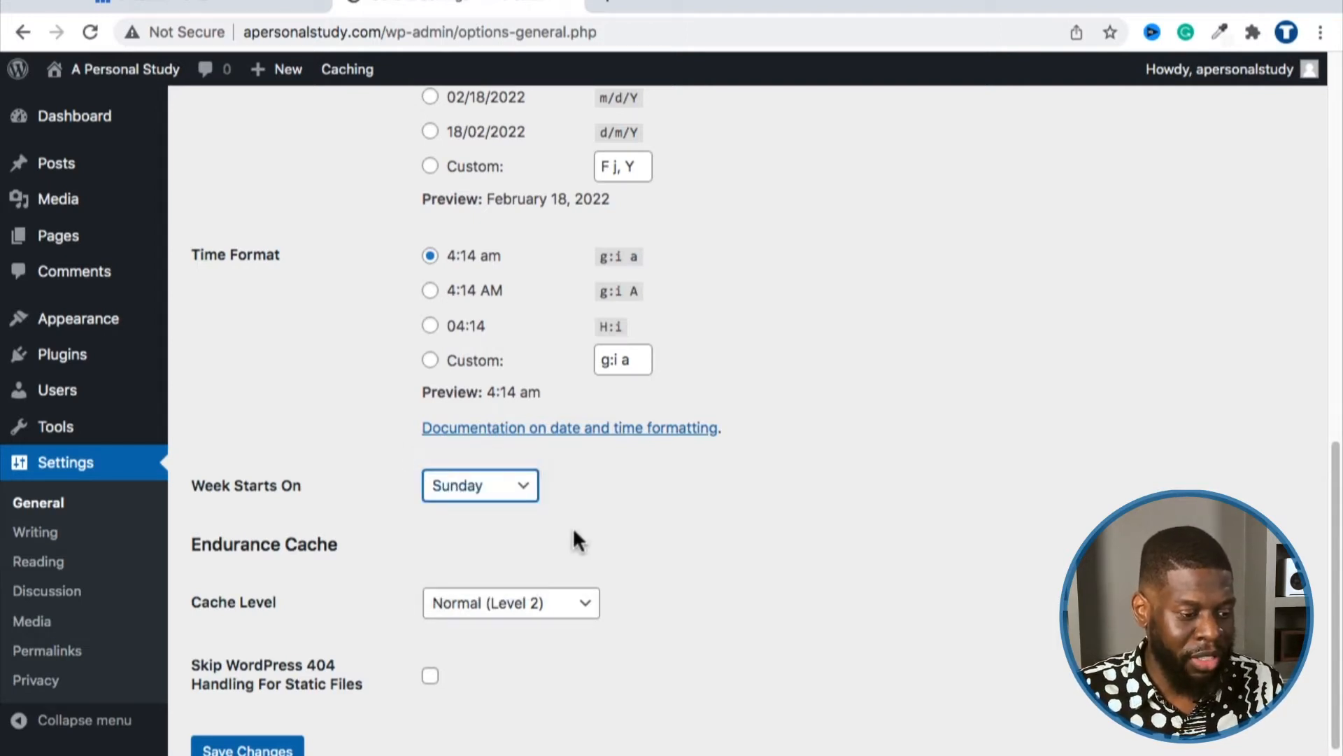
scroll(553, 535, down, 2)
click(462, 411)
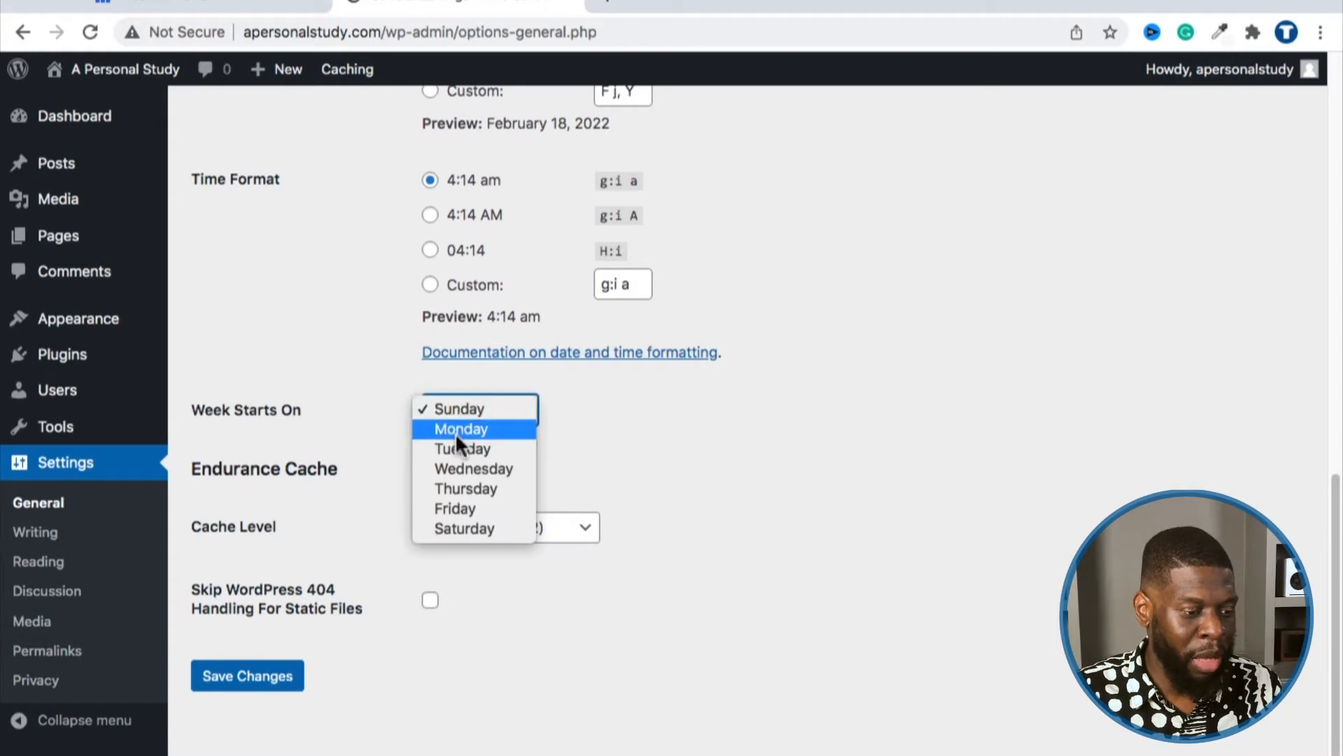
click(456, 429)
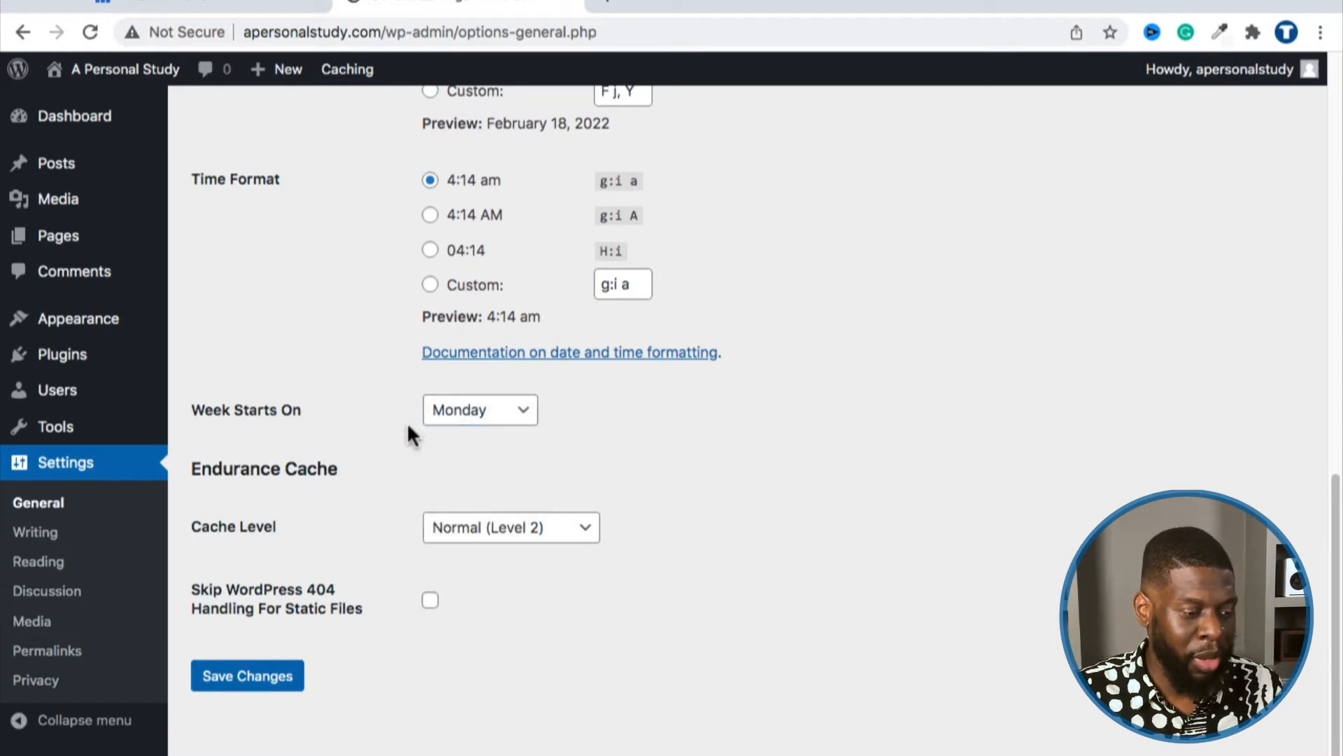
click(304, 670)
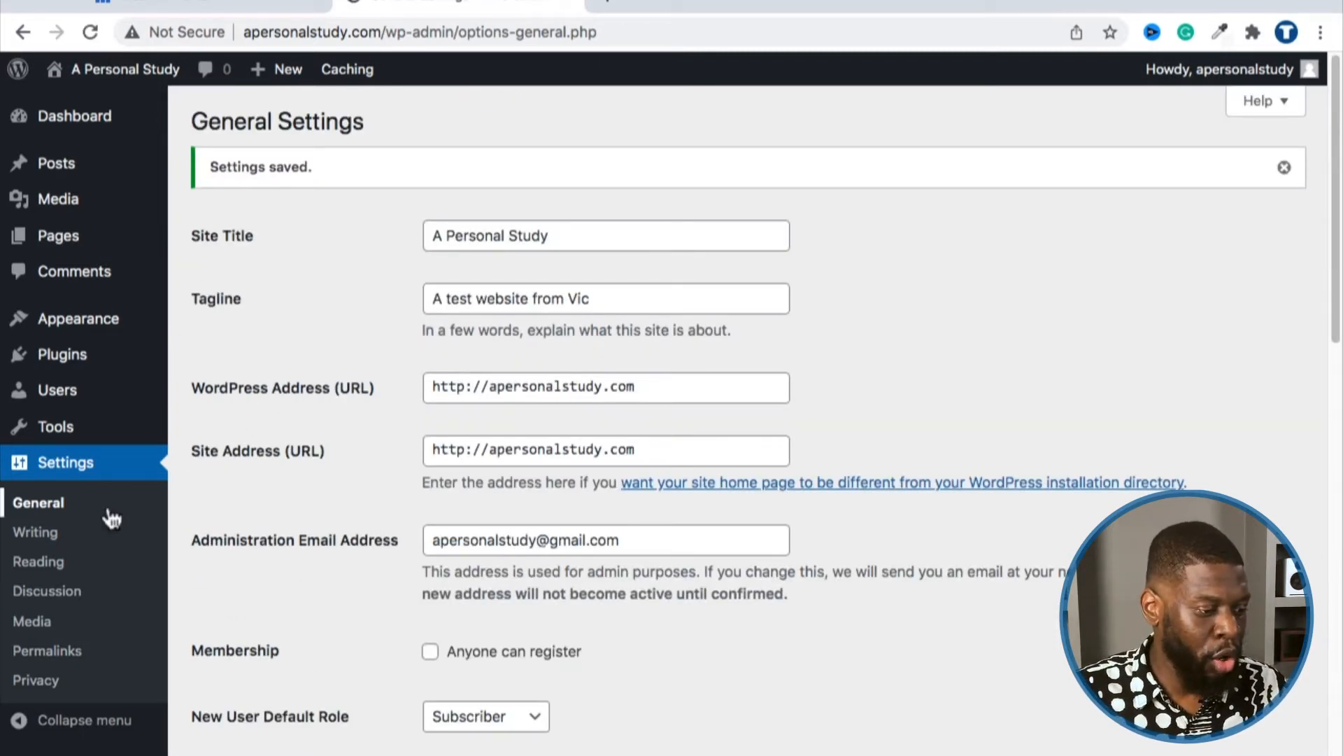
Step: In Discussion Settings, uncheck both link-notification options and auto-closing comments on posts older than 28 days
click(63, 600)
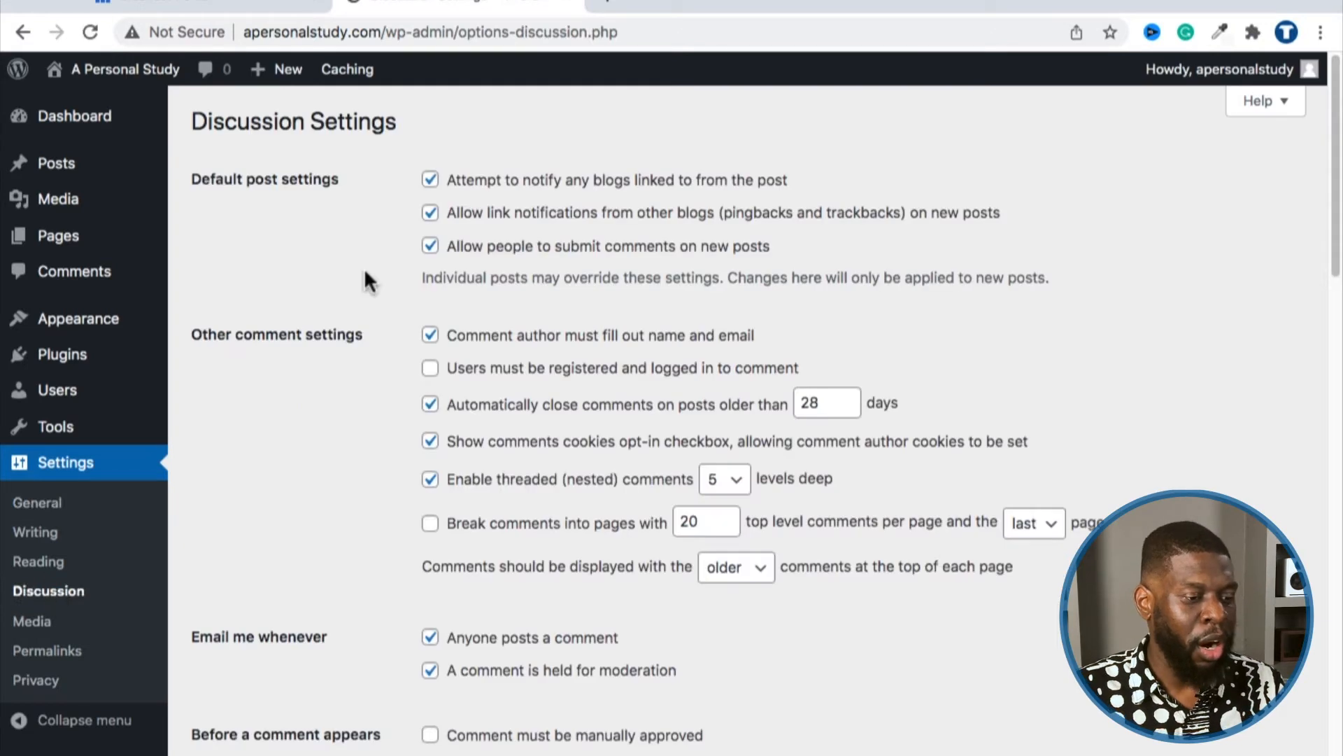
scroll(370, 263, down, 1)
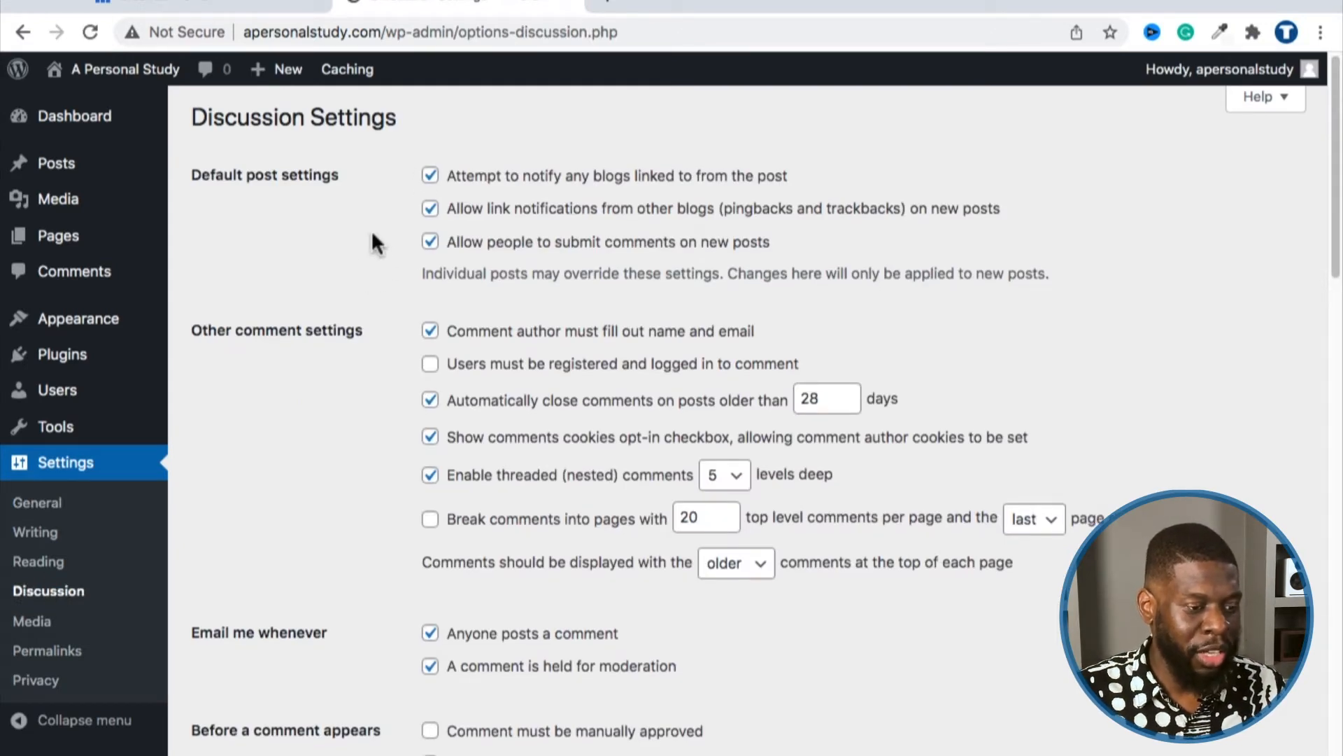
scroll(362, 237, down, 1)
click(364, 225)
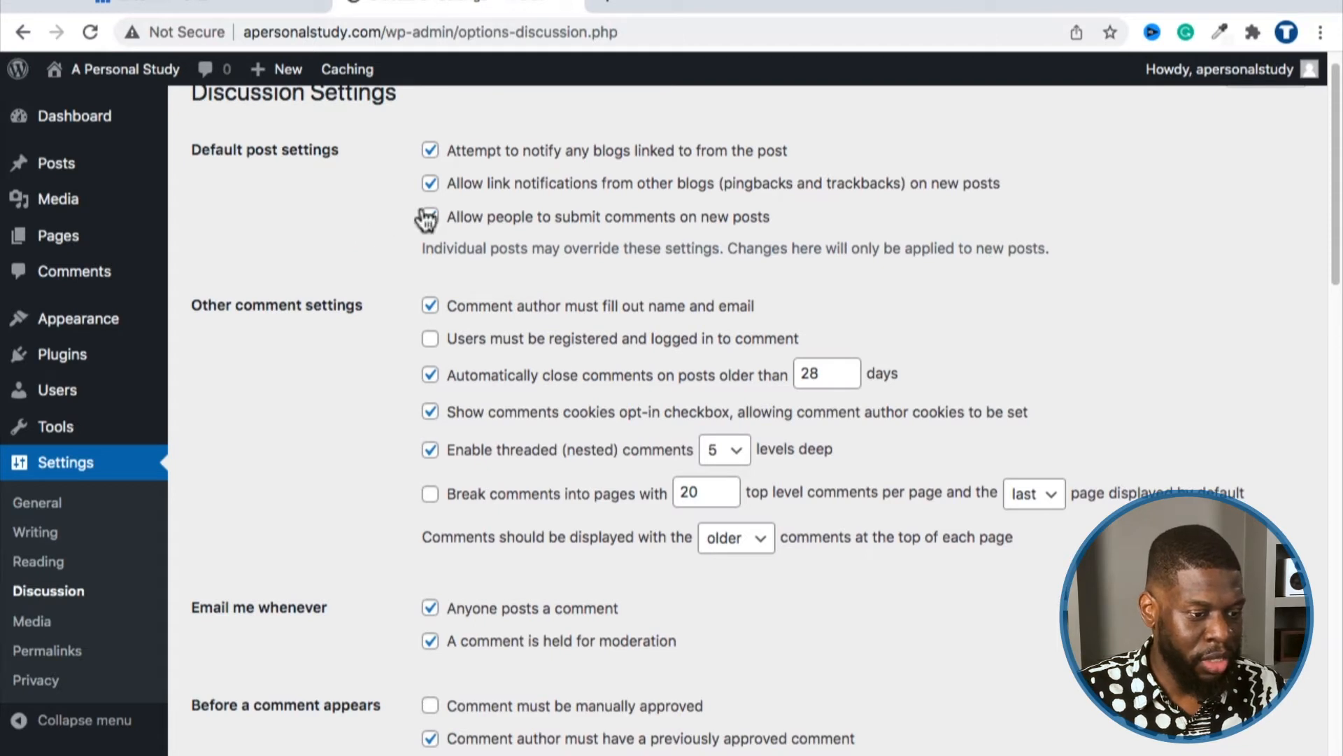
click(429, 181)
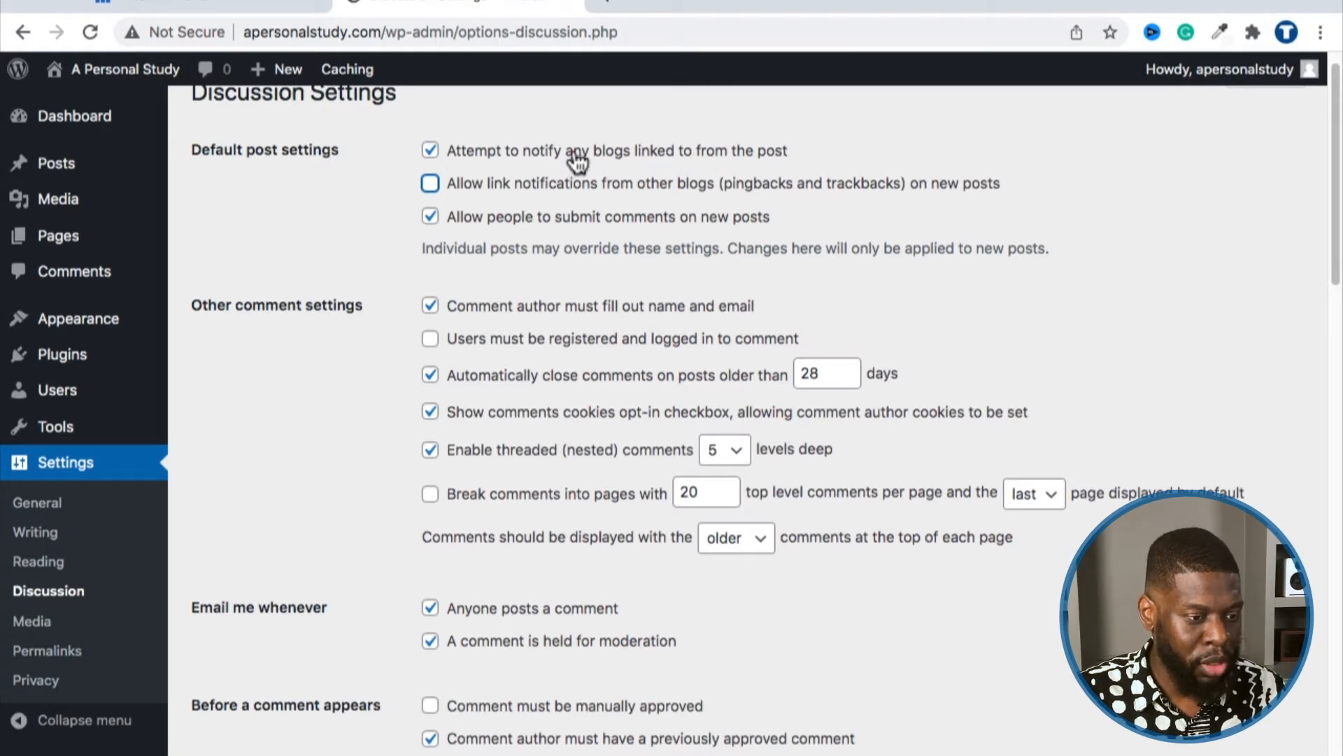
click(435, 152)
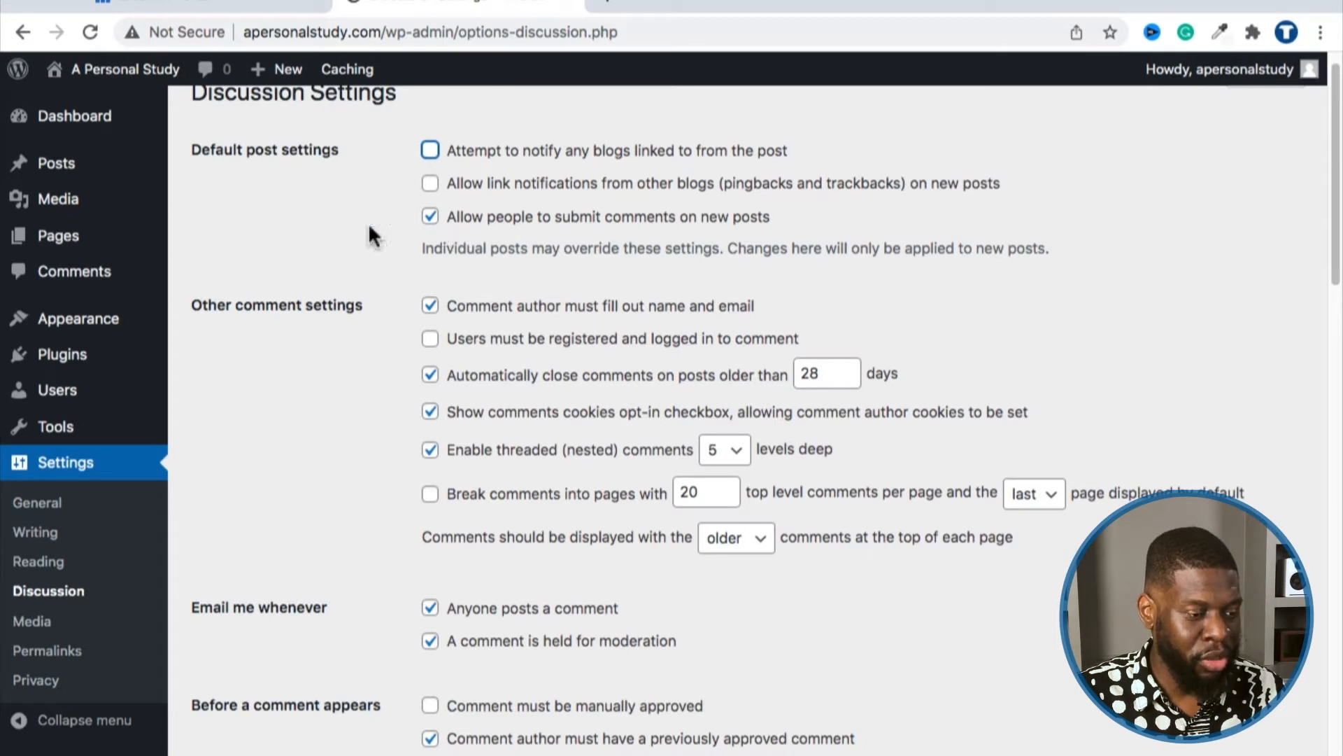
scroll(371, 231, down, 2)
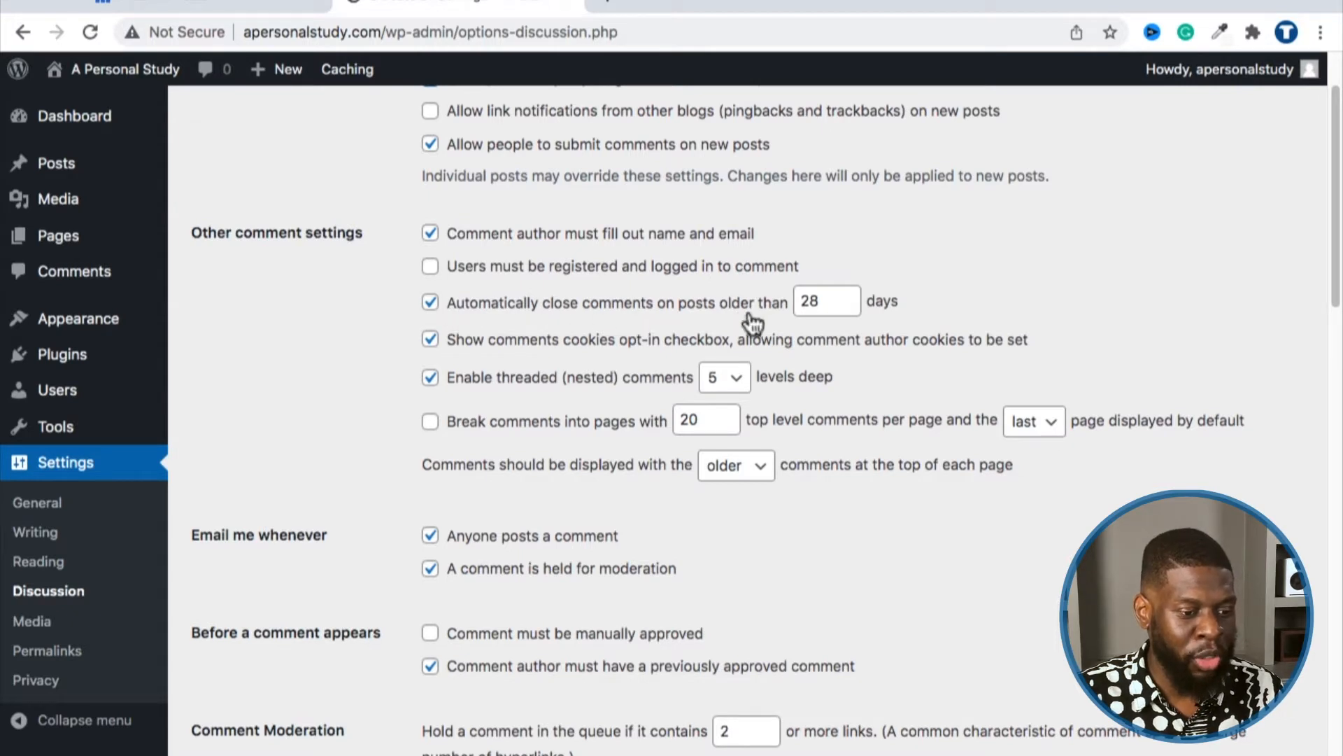
click(430, 305)
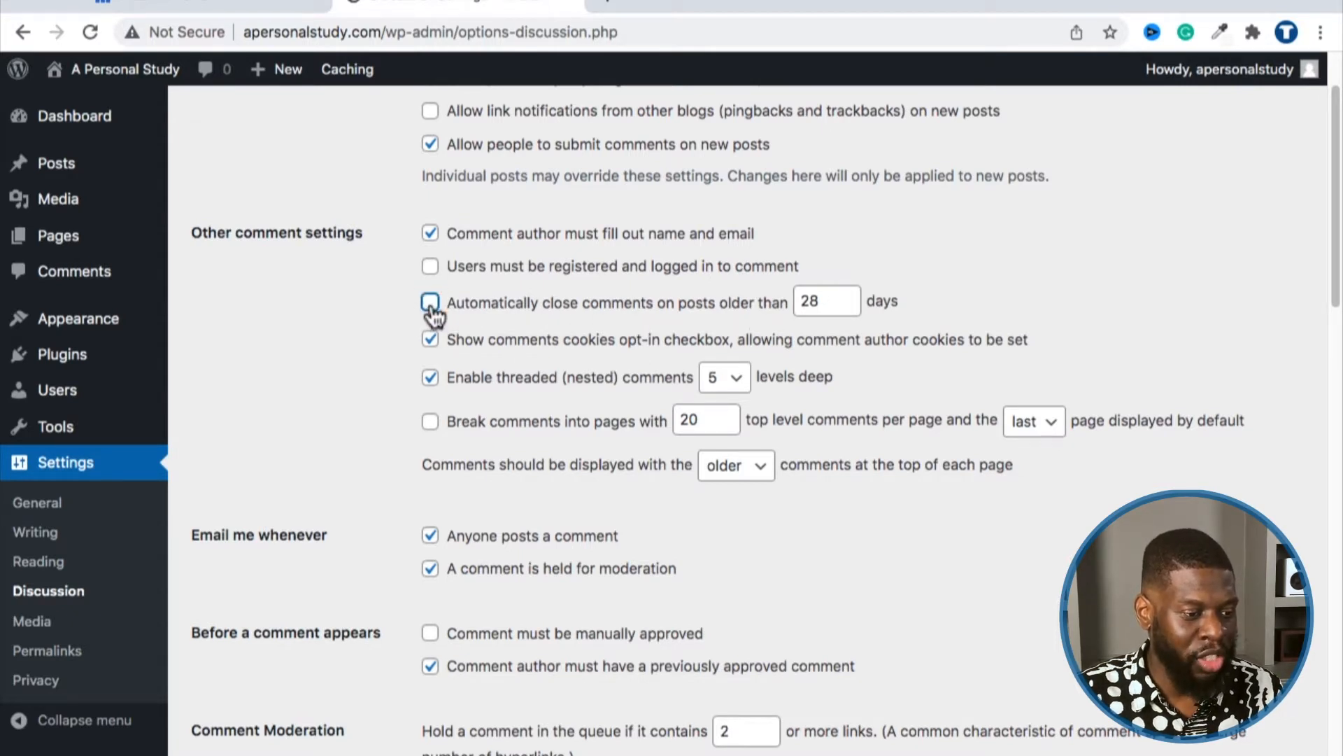
scroll(400, 303, down, 1)
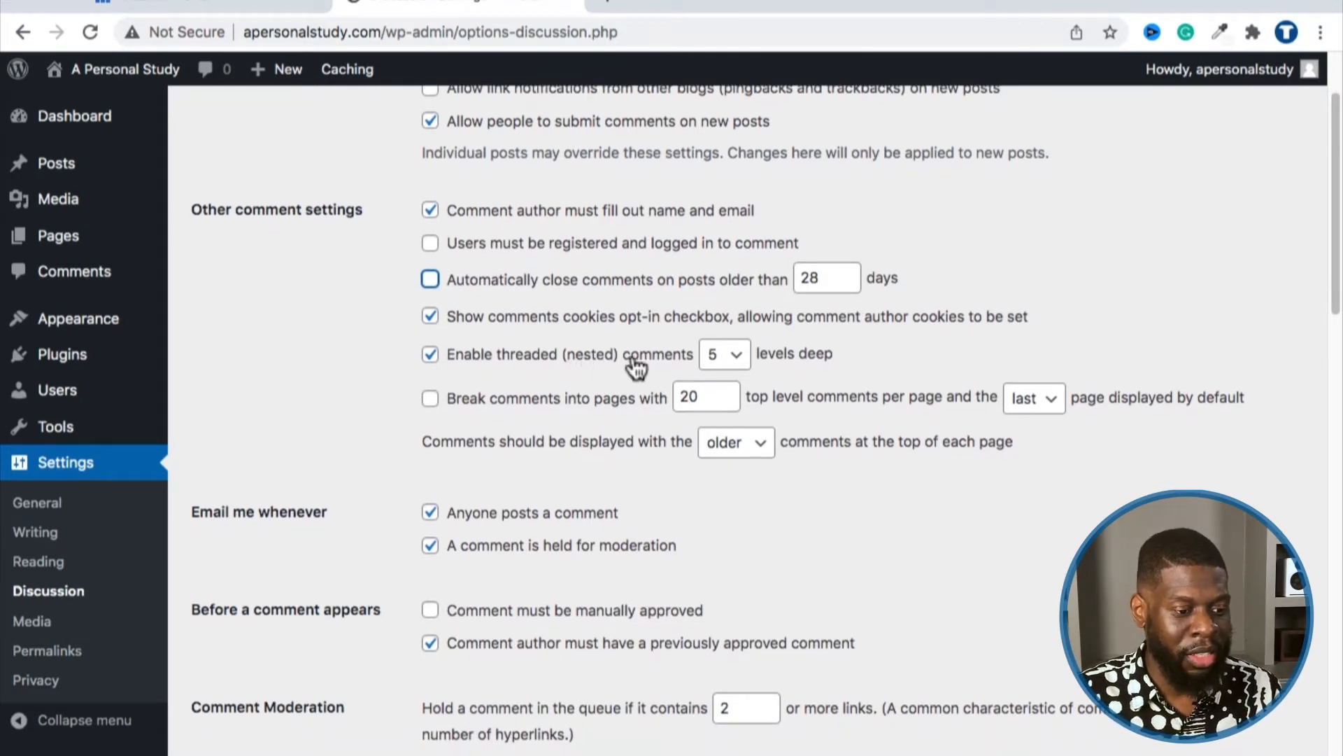
Step: Limit threaded comments to 2 levels and turn off both 'Email me whenever' notifications
click(719, 358)
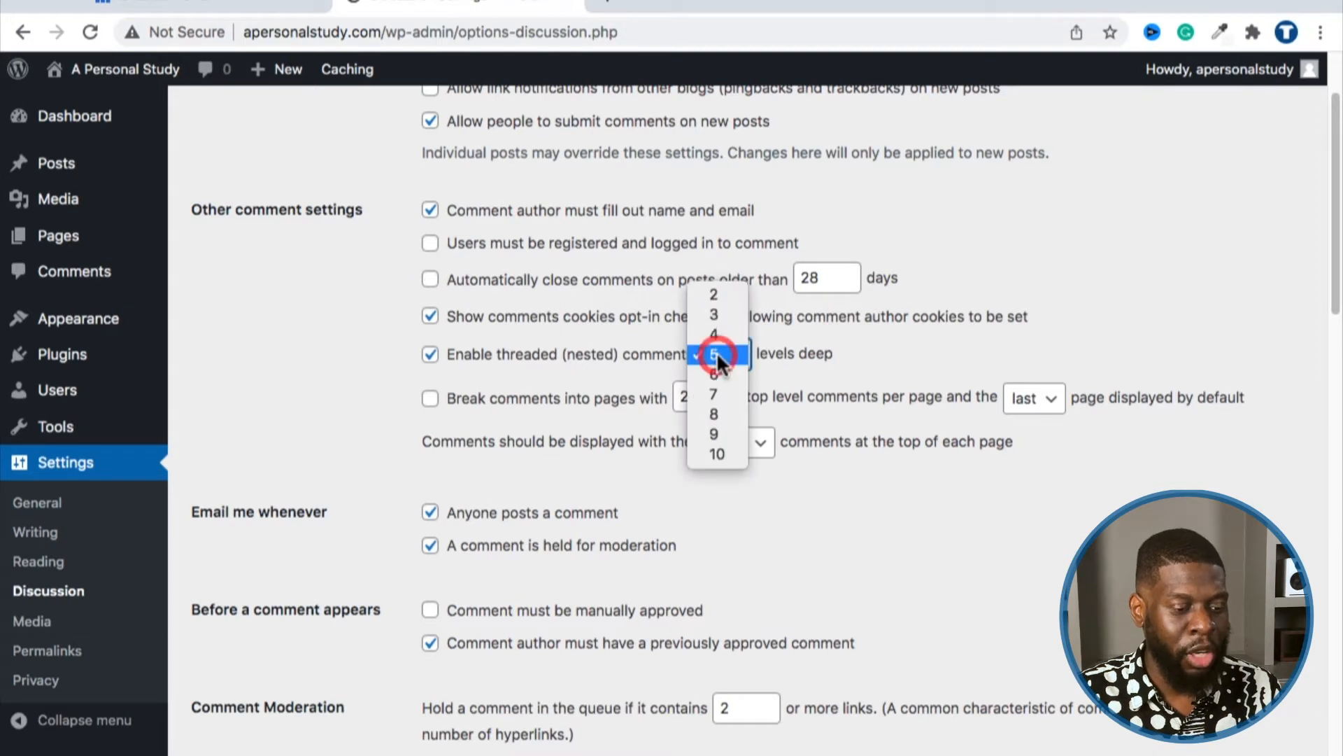
click(708, 298)
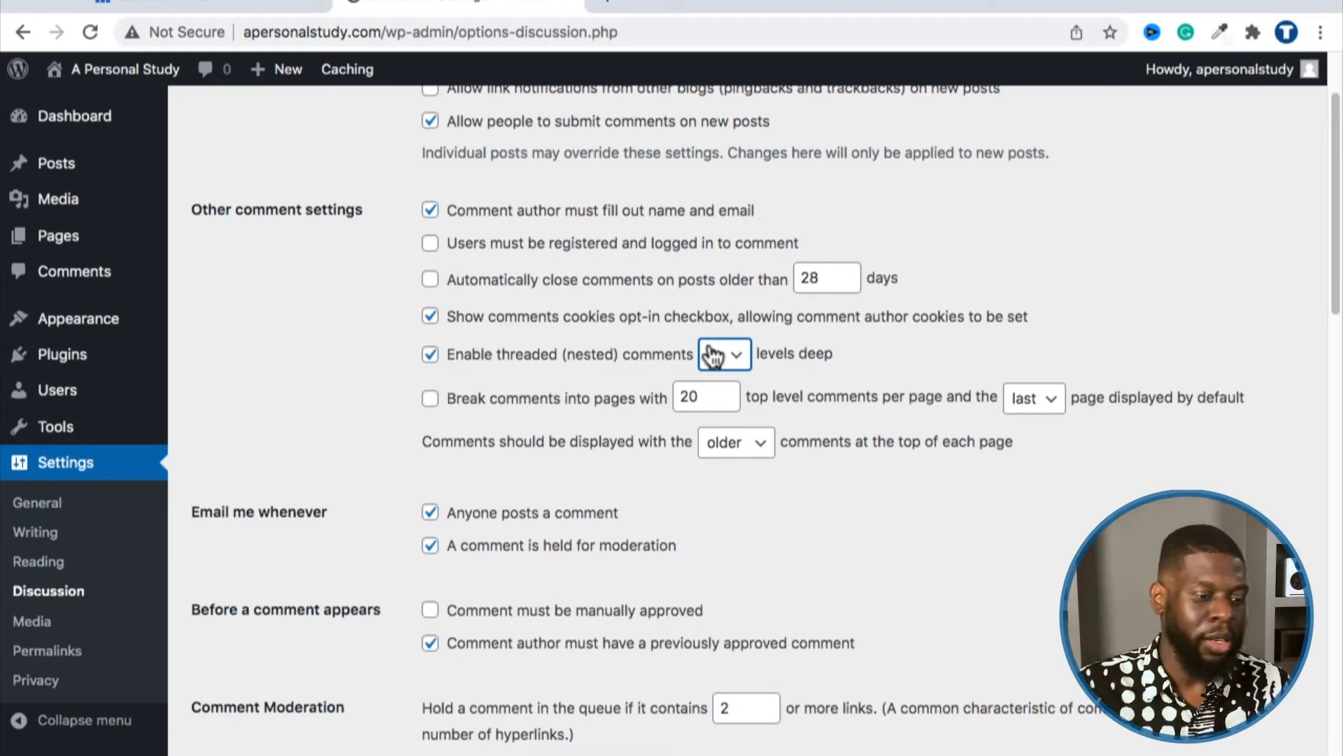
scroll(352, 384, down, 2)
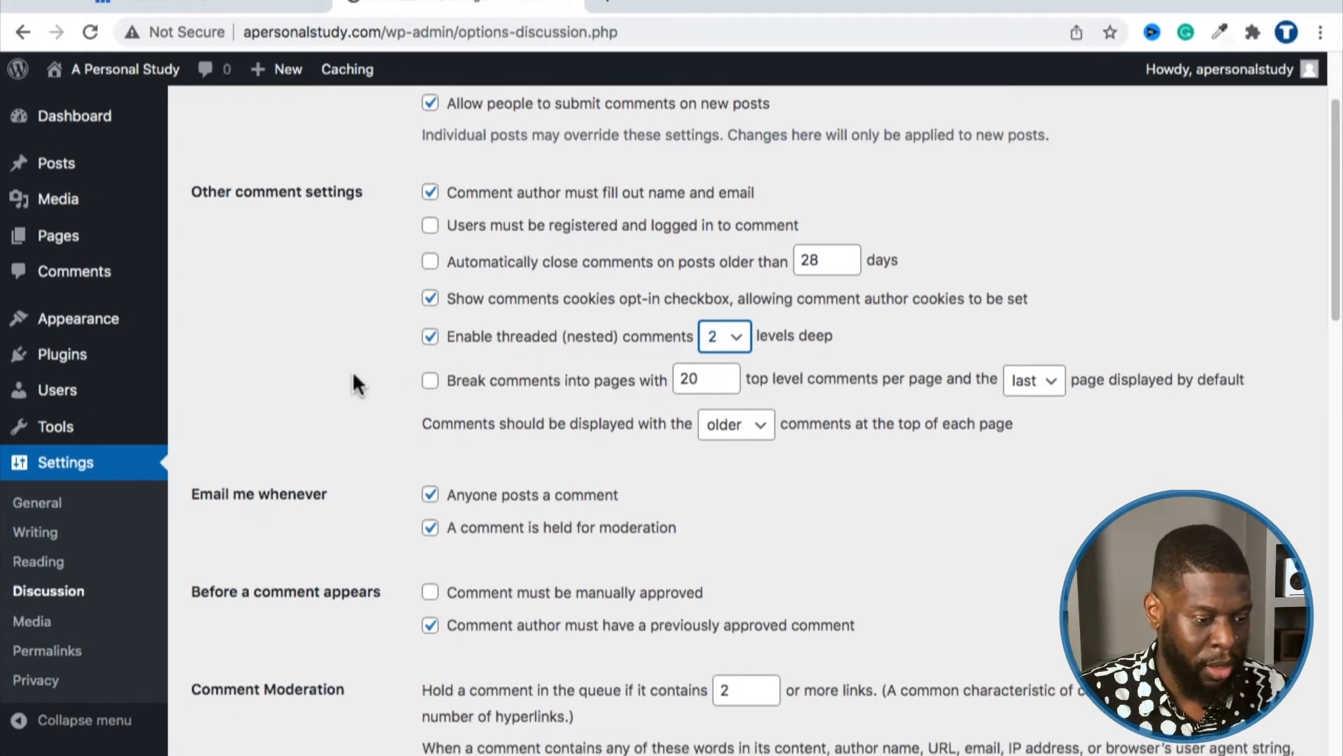
drag(190, 435, 327, 438)
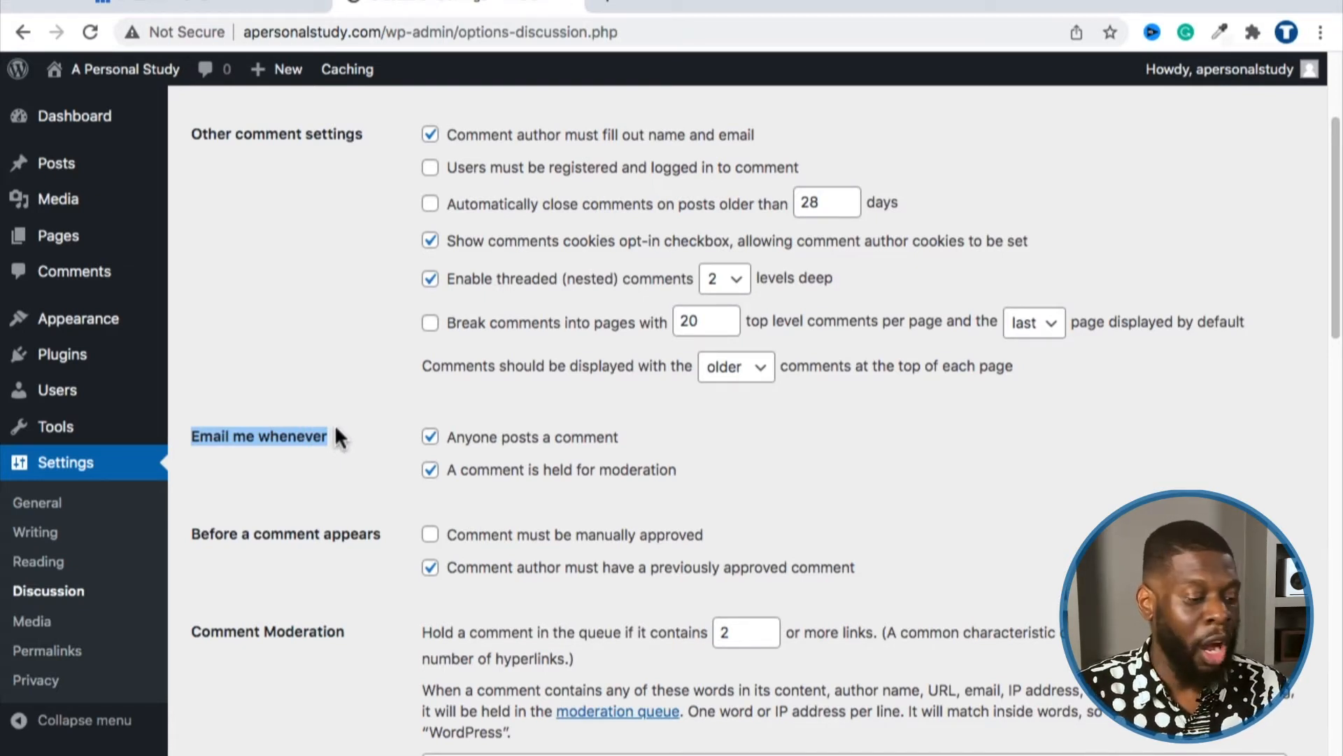
click(430, 436)
click(431, 470)
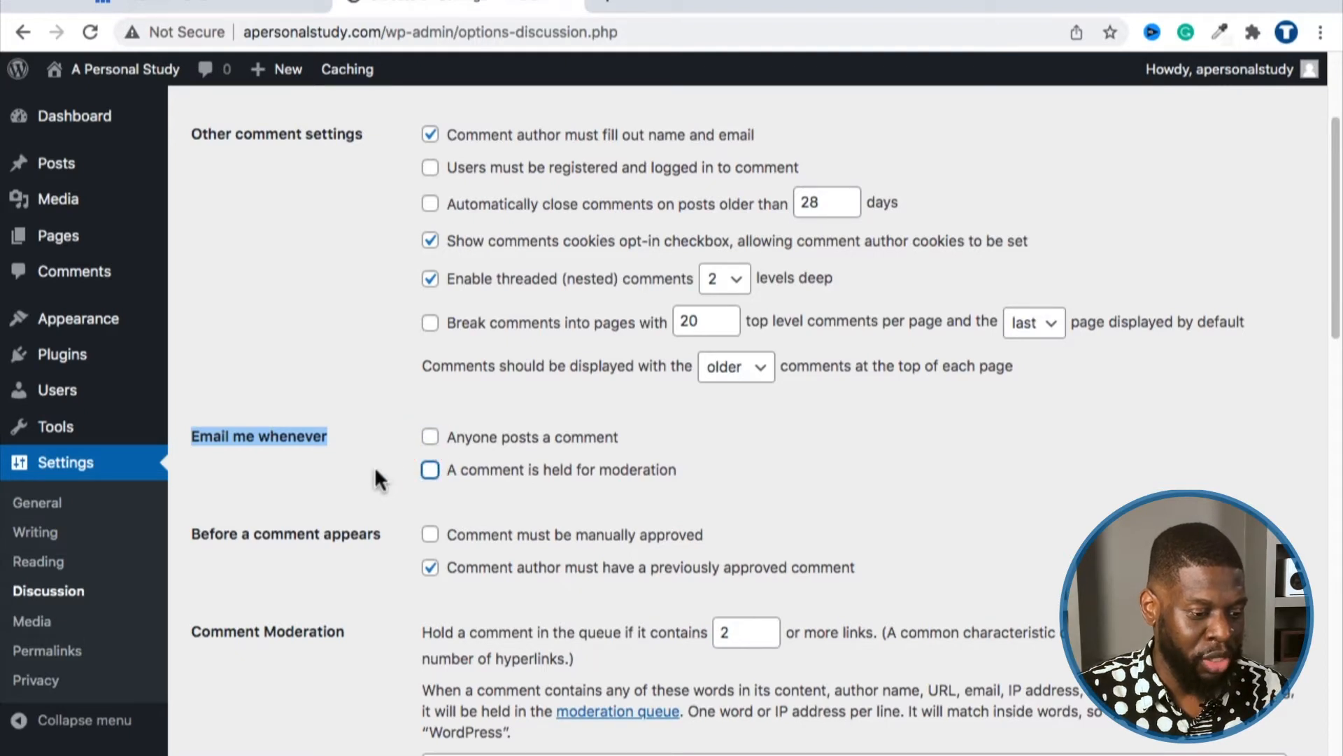
Step: Remove the previously-approved-comment requirement and save the Discussion settings
scroll(371, 462, down, 5)
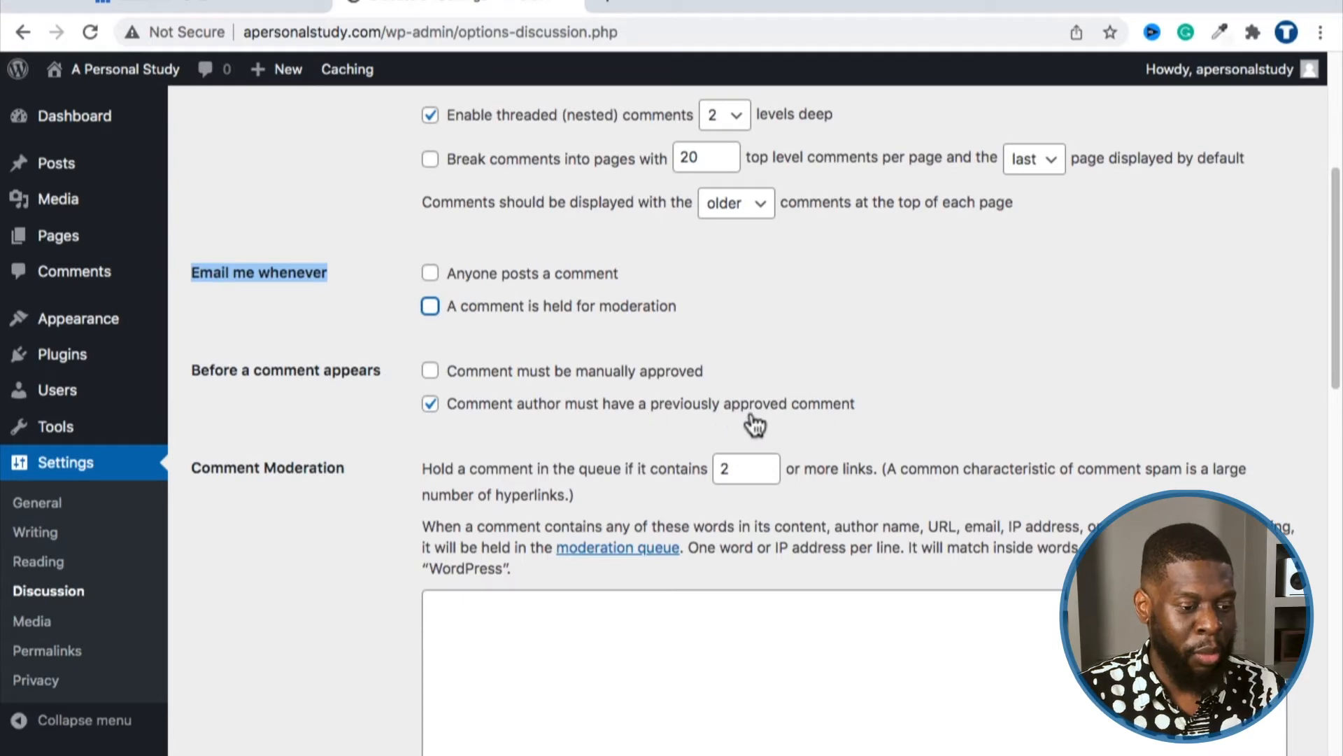
click(430, 405)
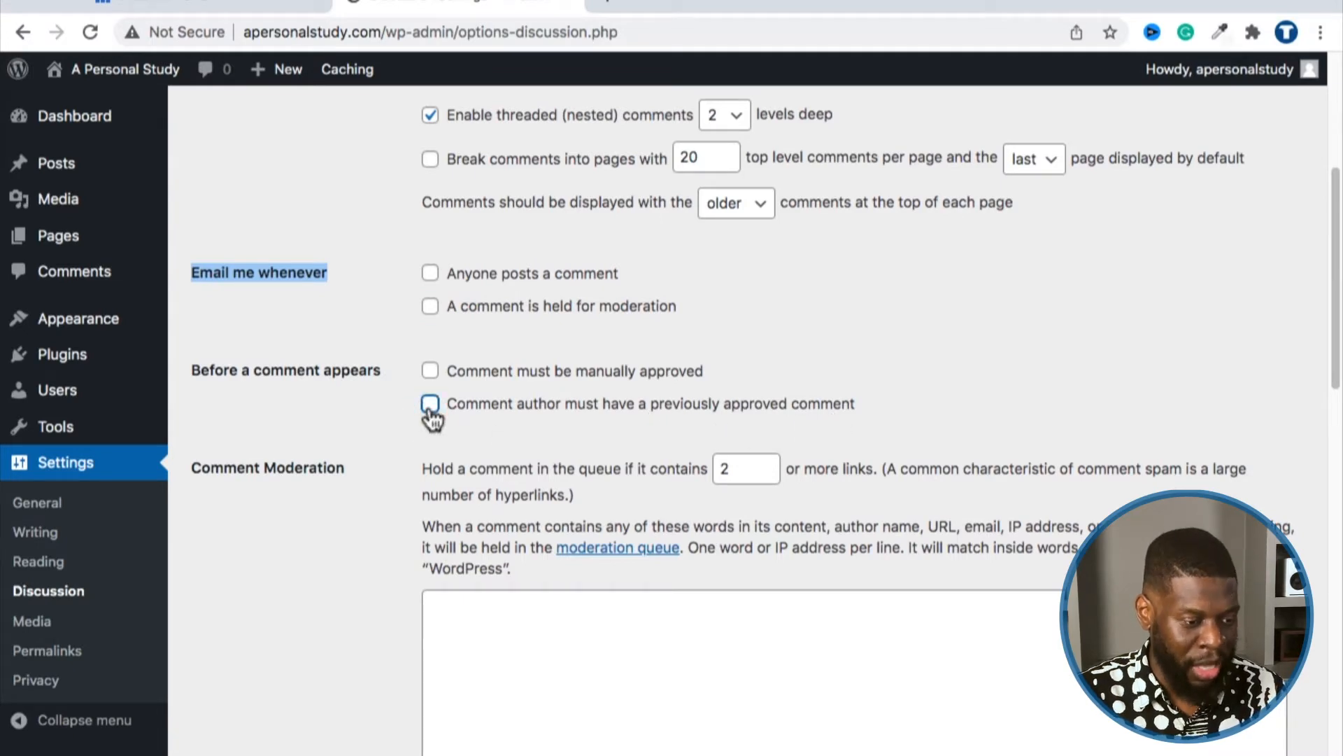
scroll(406, 408, down, 10)
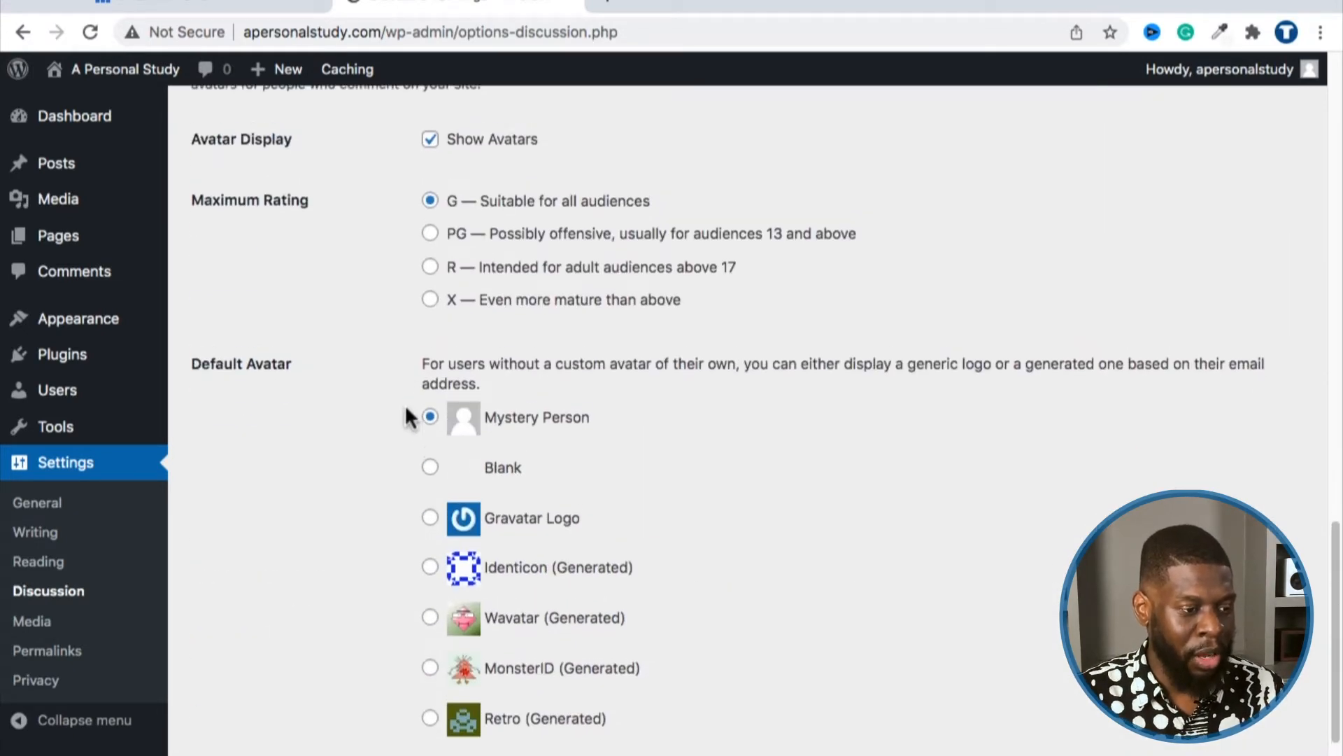
scroll(393, 406, down, 3)
click(246, 675)
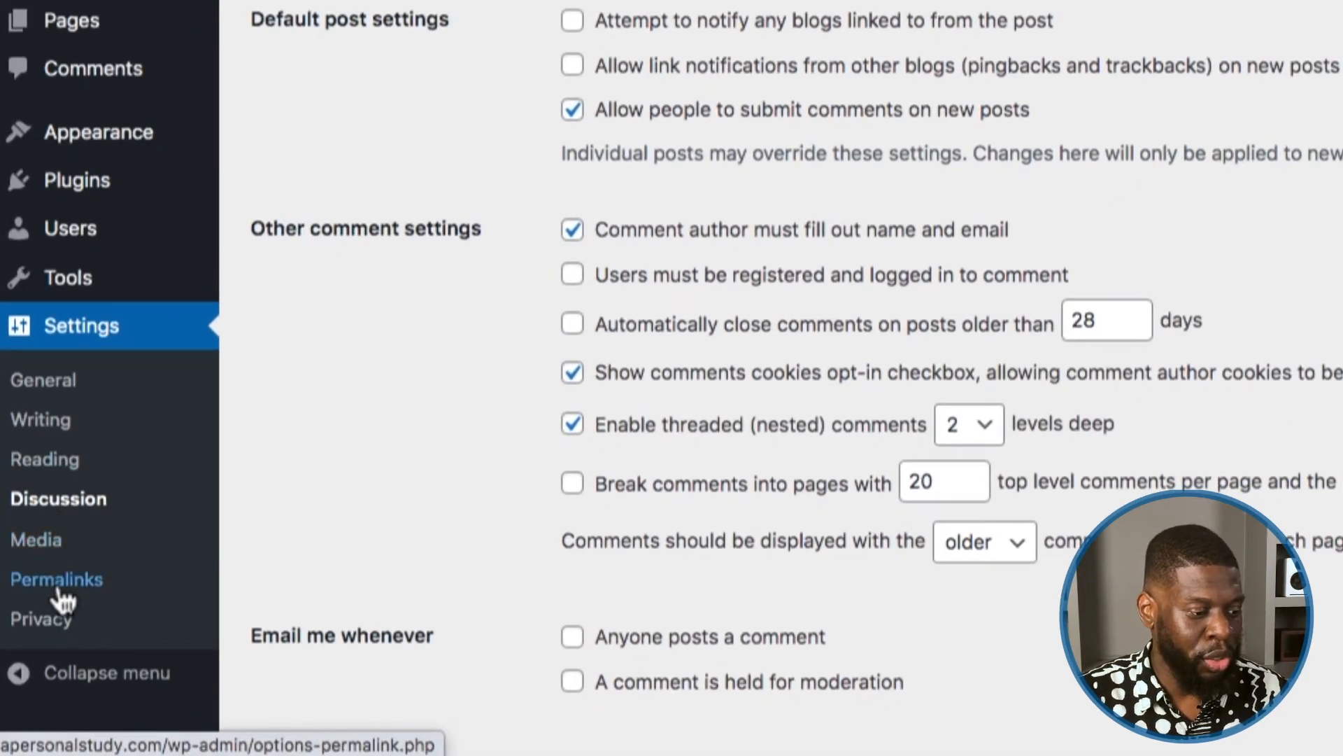
click(59, 587)
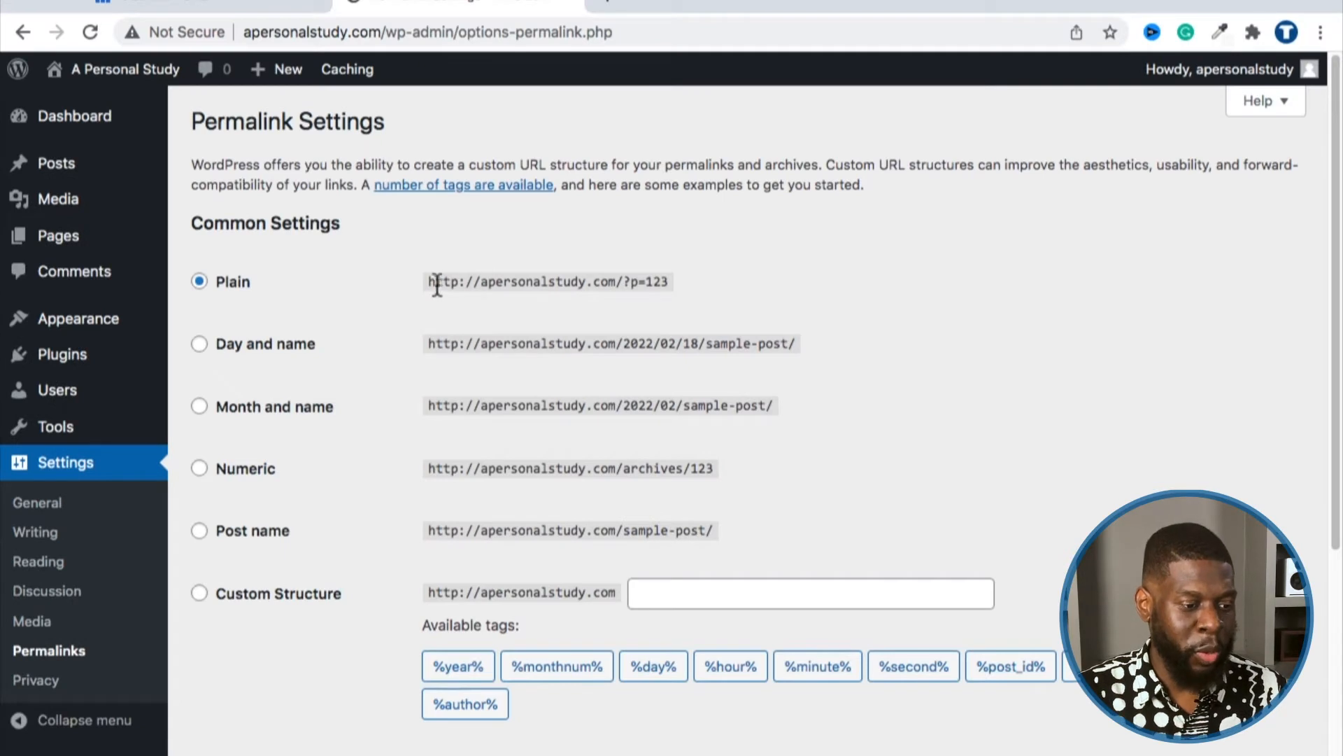
Step: Compare the Plain (?p=123) and Day and name example URLs, then select the Post name structure
drag(429, 282, 617, 285)
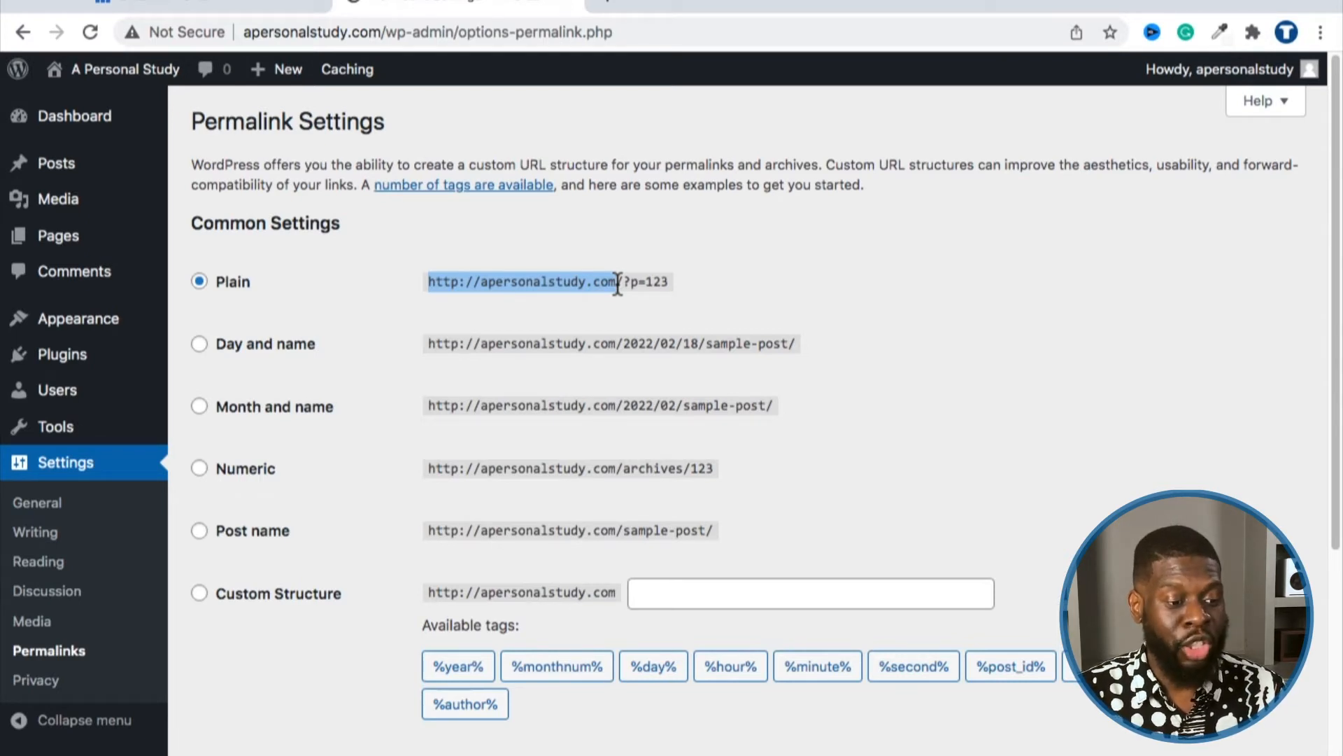
click(616, 284)
double_click(544, 287)
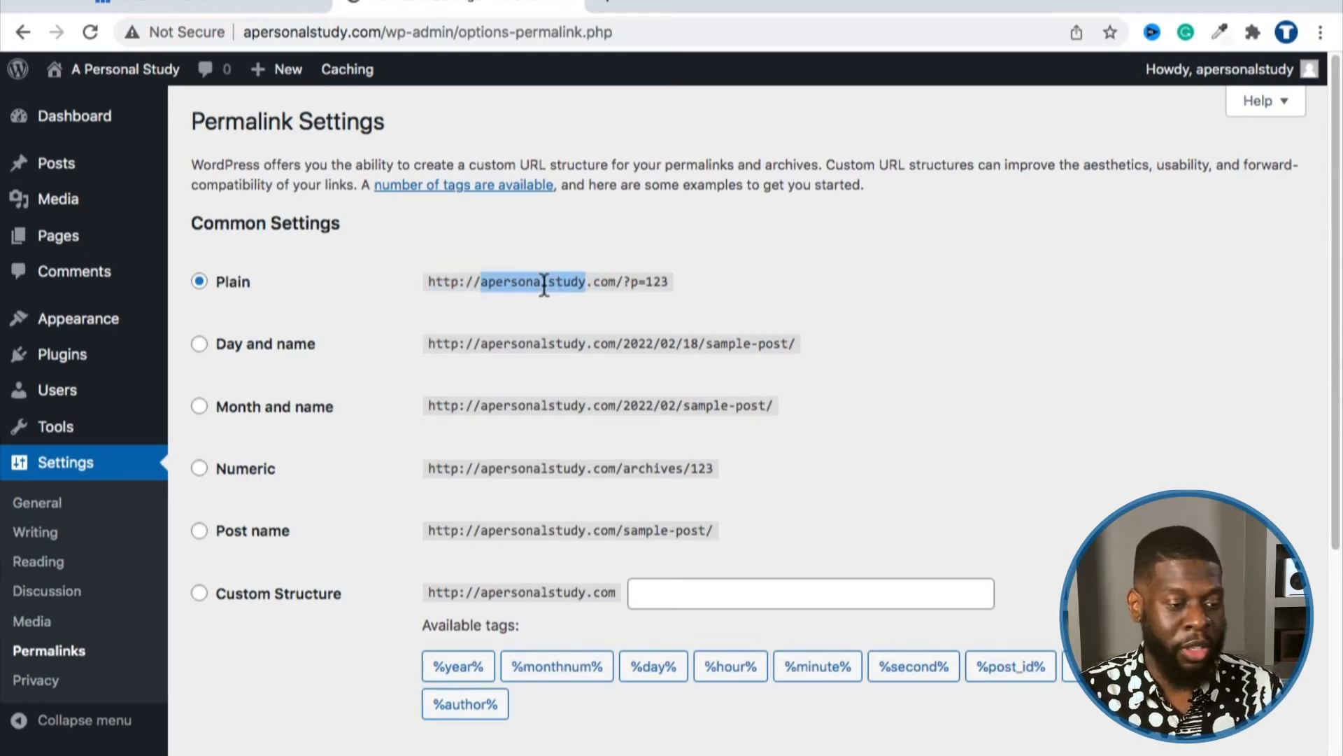
click(545, 287)
drag(617, 275, 432, 276)
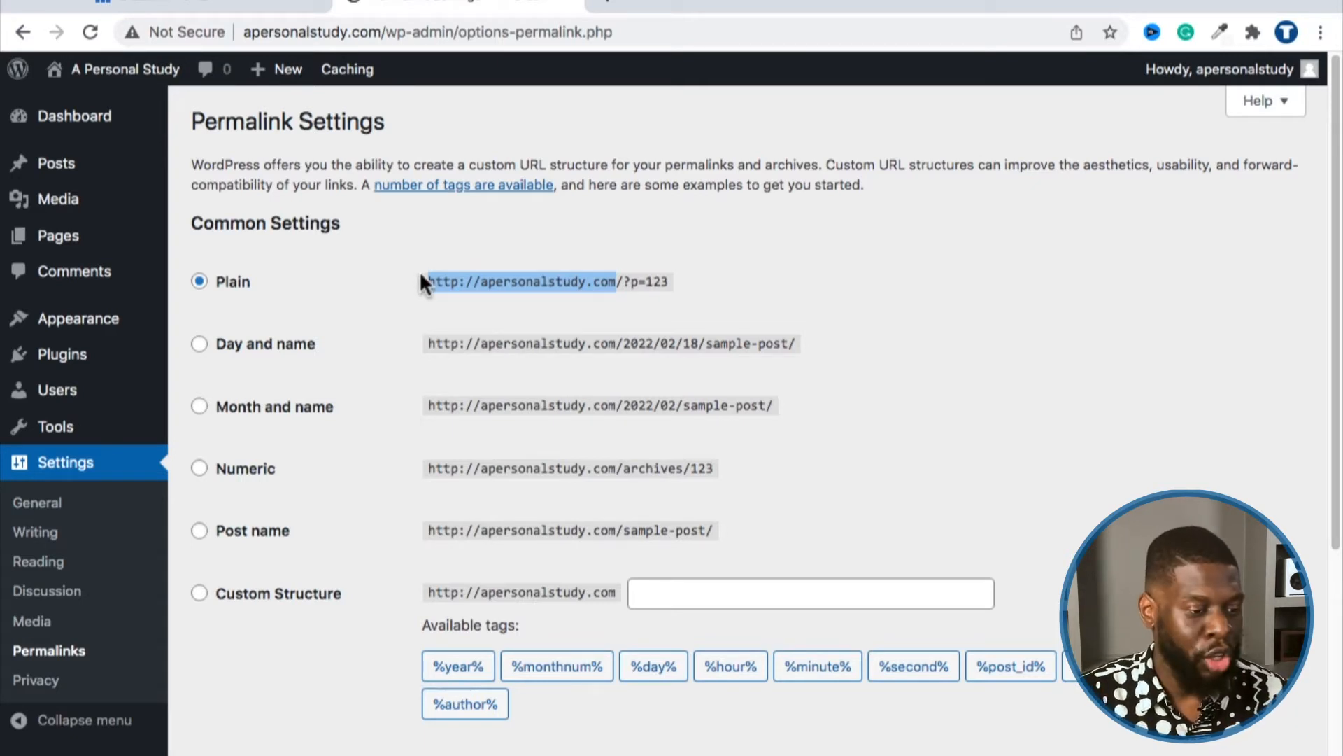
click(448, 277)
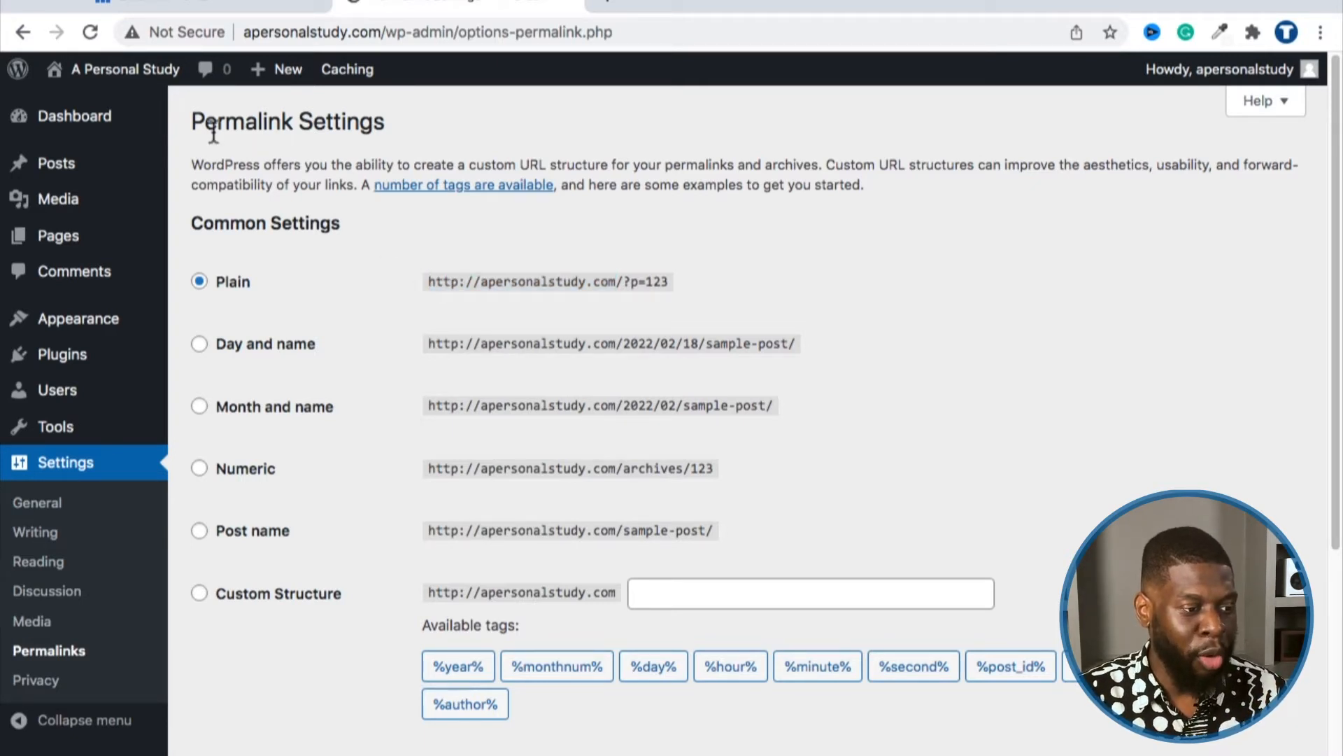
mouse_move(622, 279)
mouse_down()
mouse_move(399, 274)
mouse_move(622, 264)
mouse_move(626, 280)
mouse_up()
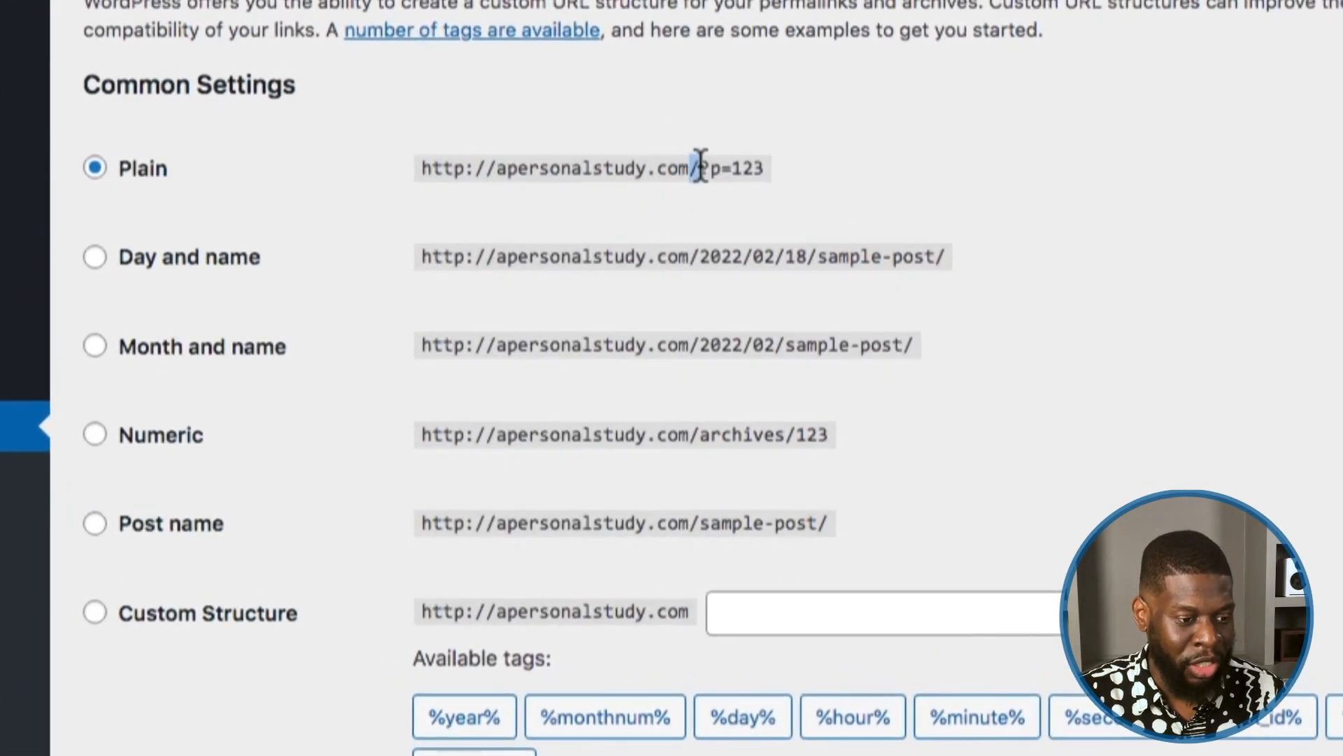
drag(700, 166, 763, 171)
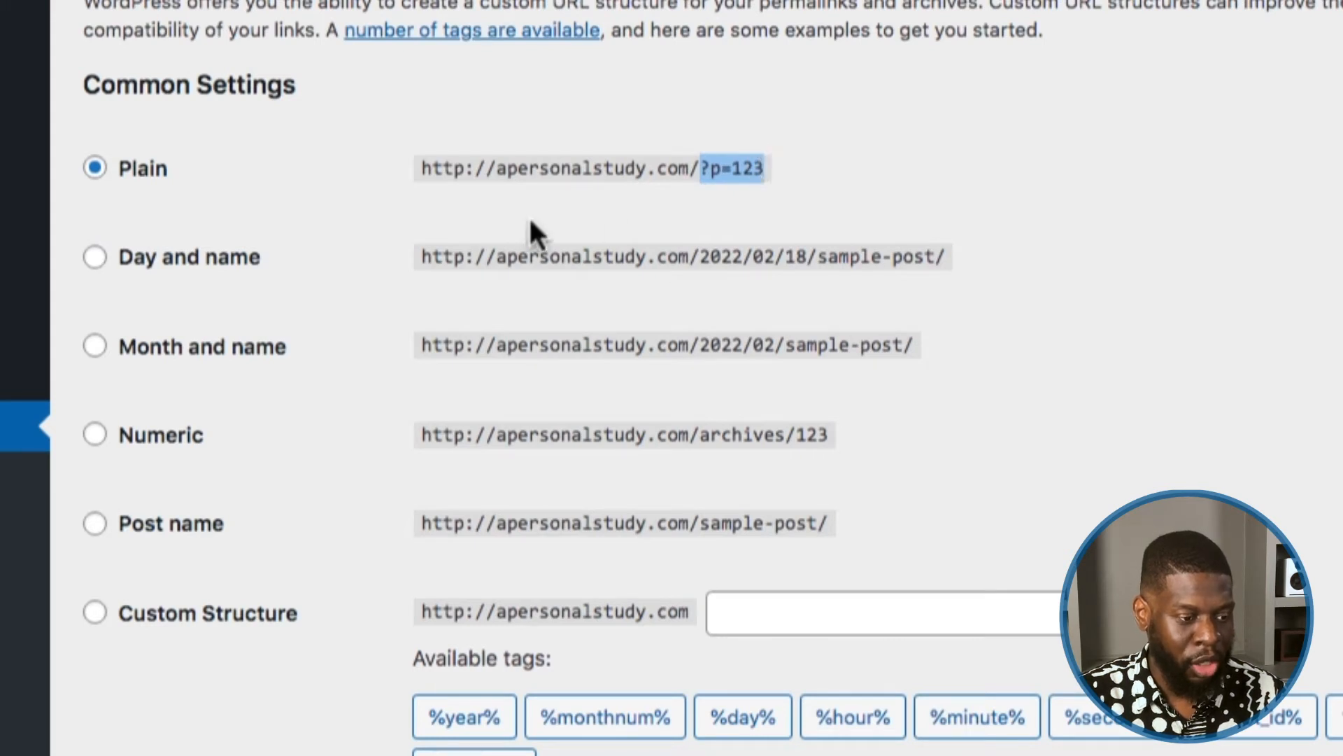
drag(700, 259, 945, 258)
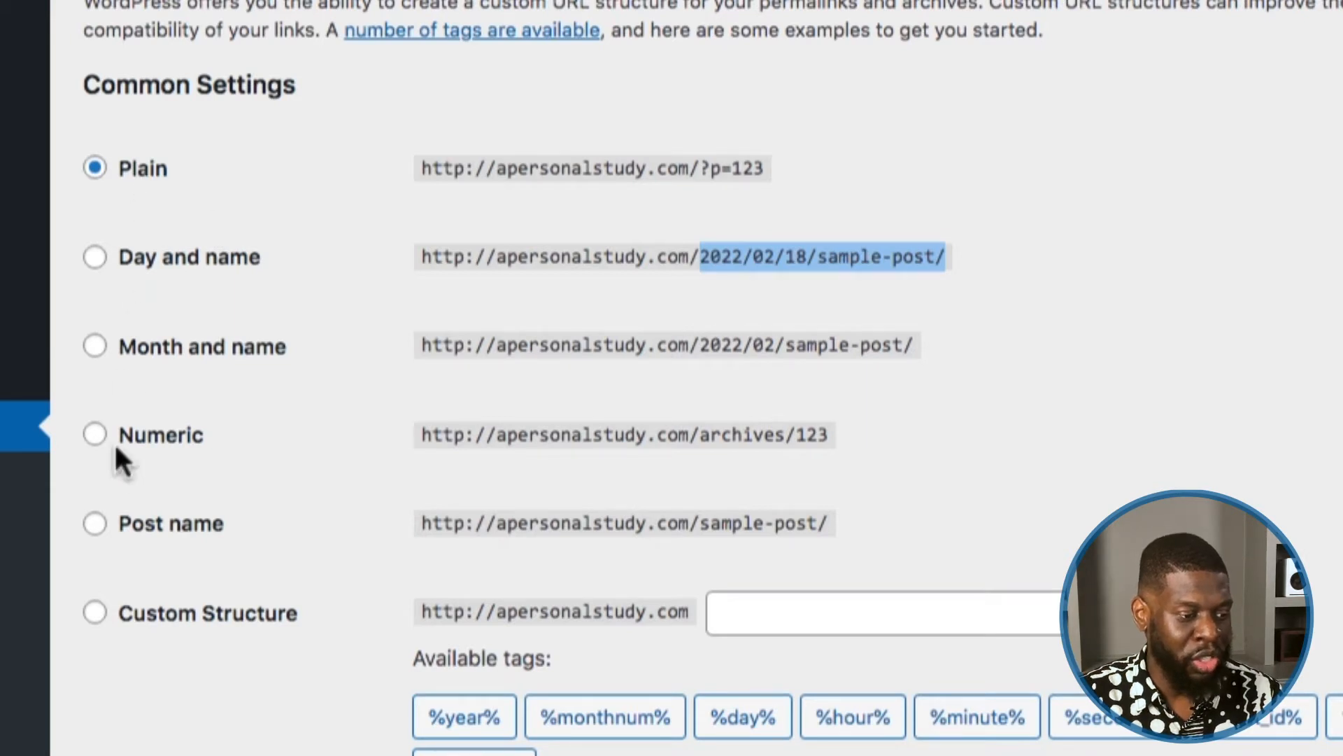
click(95, 526)
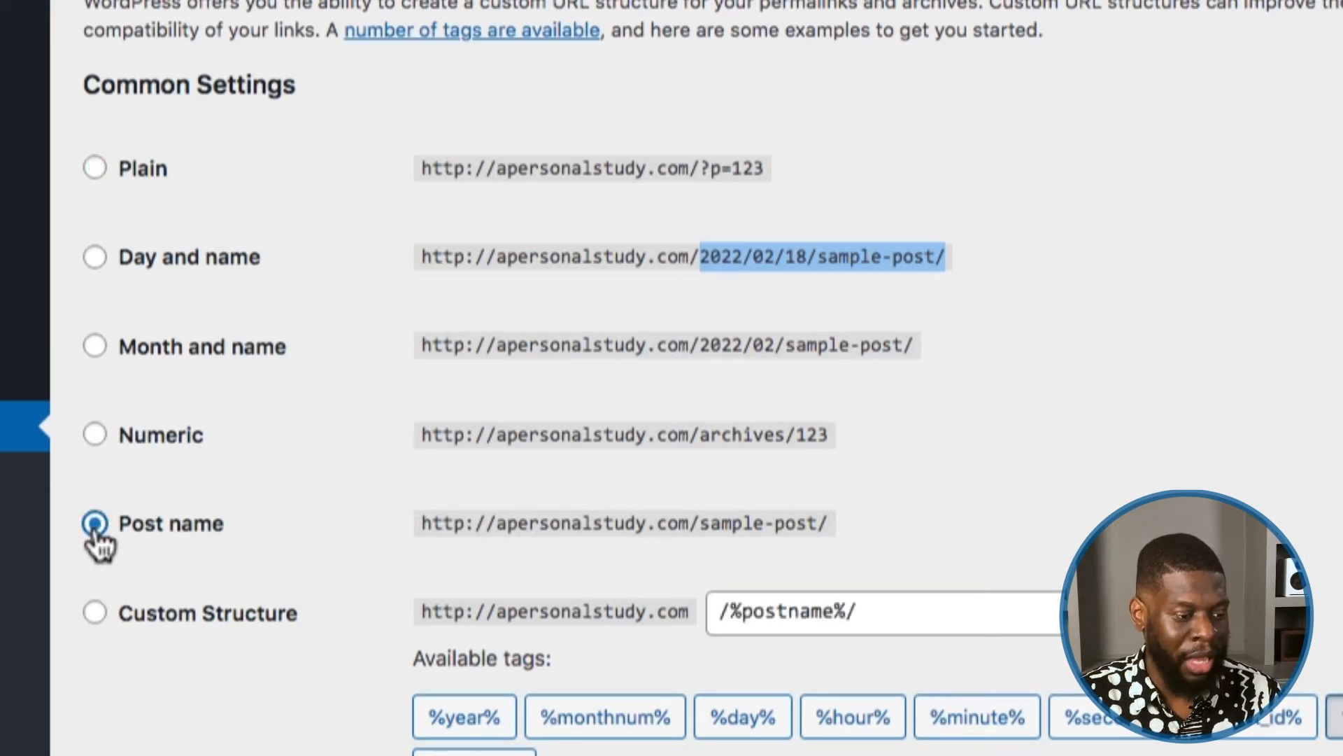
Step: Save the Post name permalink structure so 'Permalink structure updated.' appears
drag(486, 526, 822, 523)
click(694, 523)
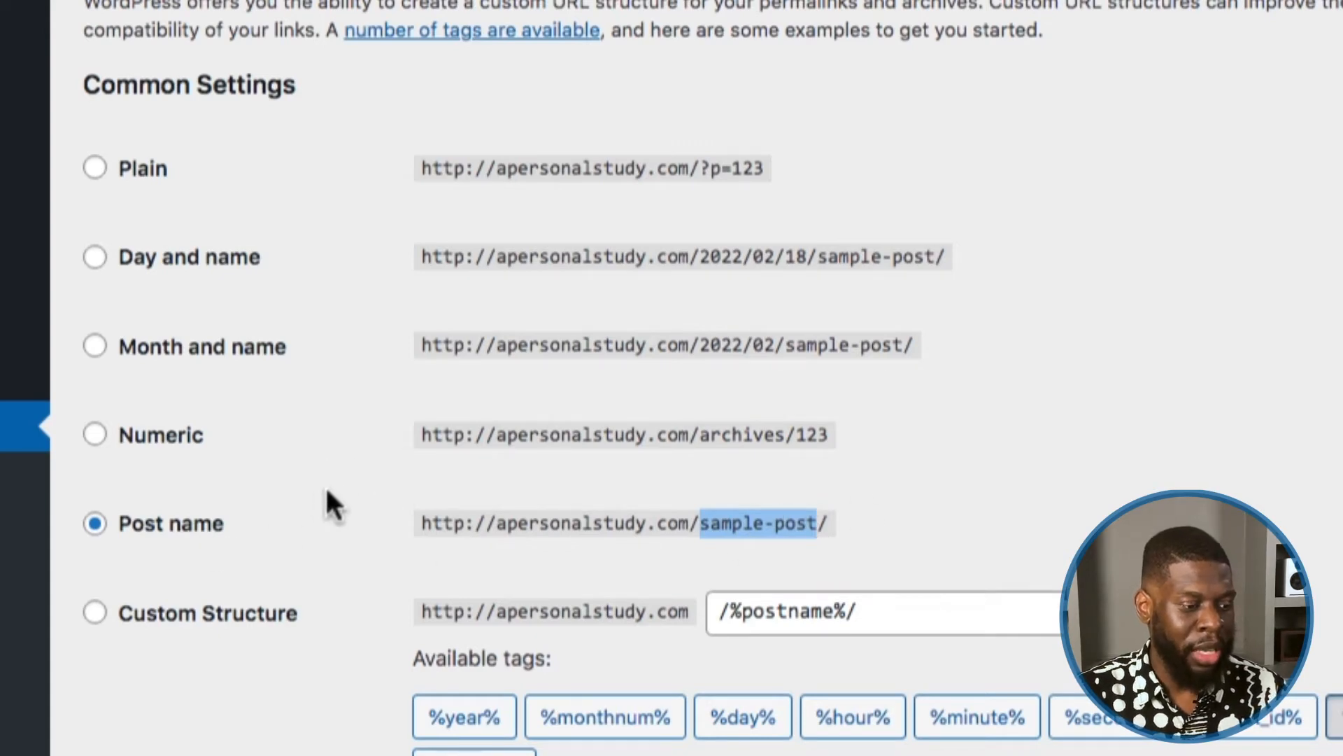
scroll(322, 476, down, 1)
click(321, 456)
scroll(329, 452, down, 6)
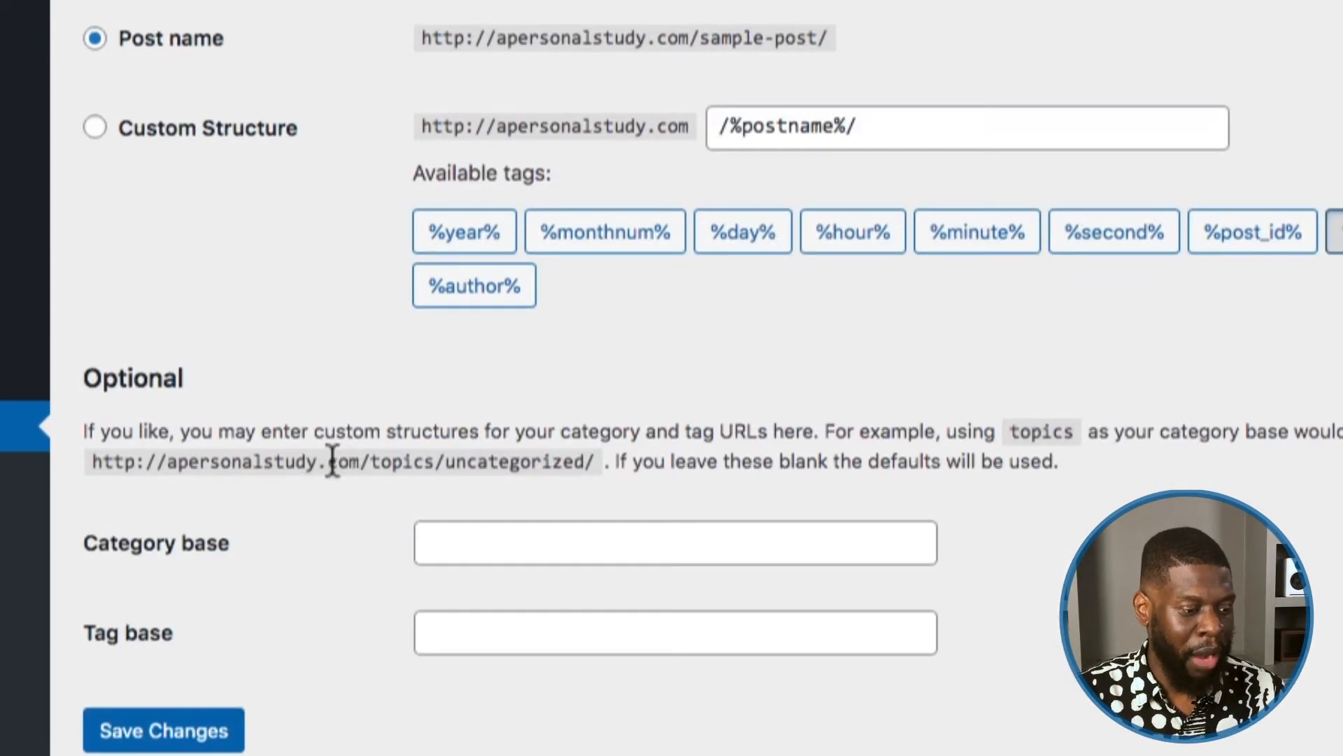
click(171, 735)
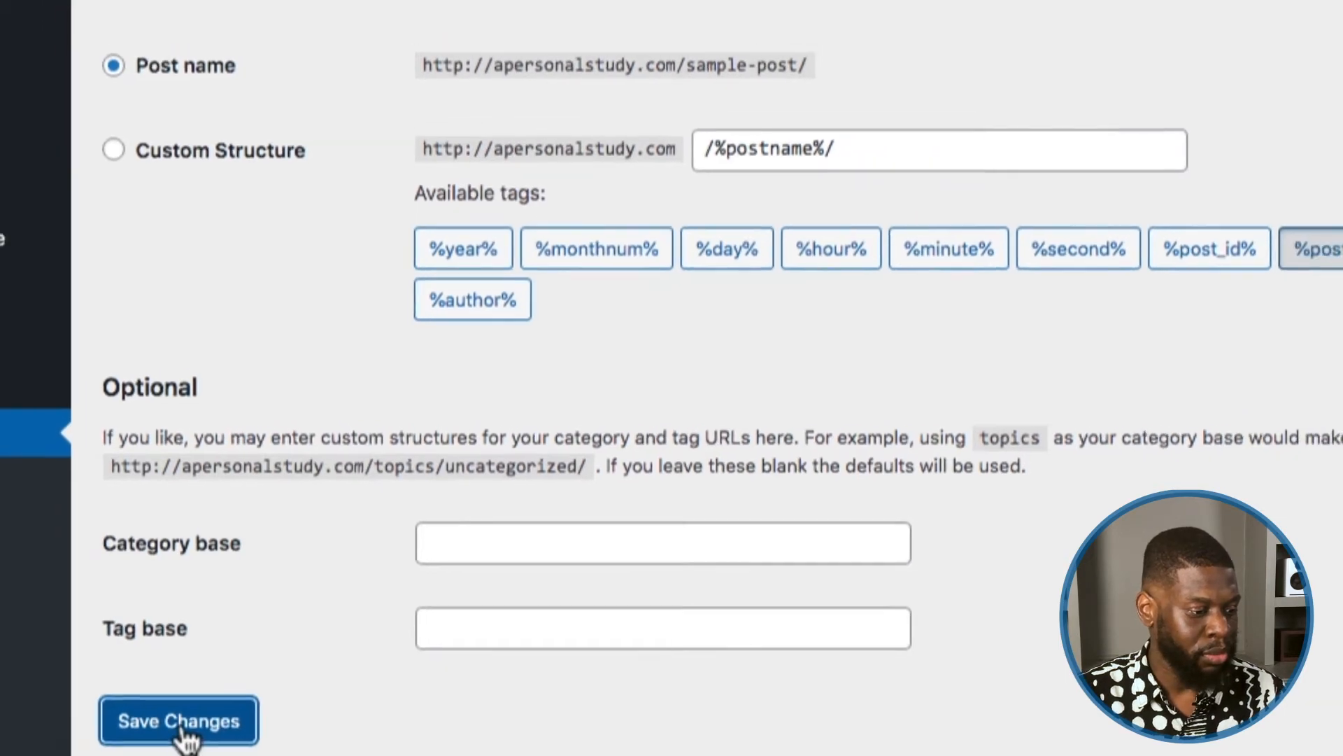
scroll(319, 511, down, 1)
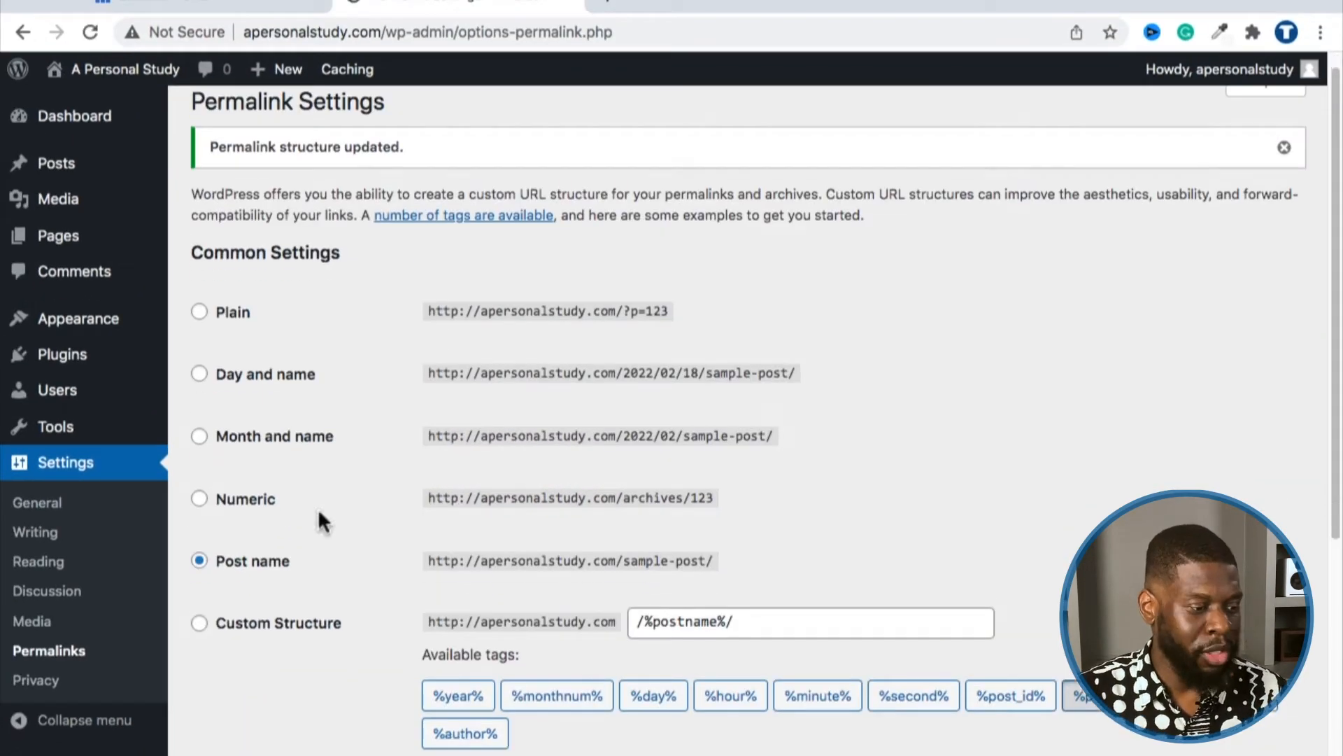
scroll(414, 485, down, 2)
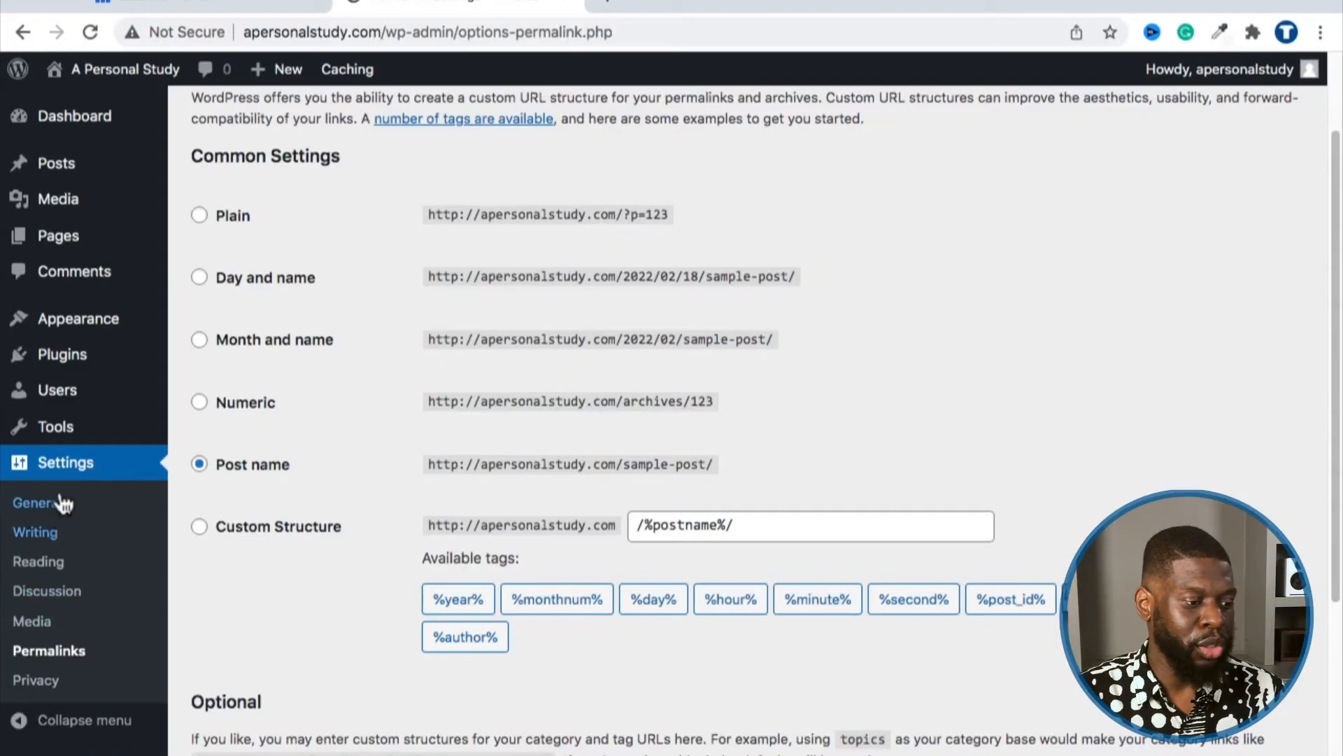
Step: Open Users > All Users and edit the single Administrator account
mouse_move(60, 393)
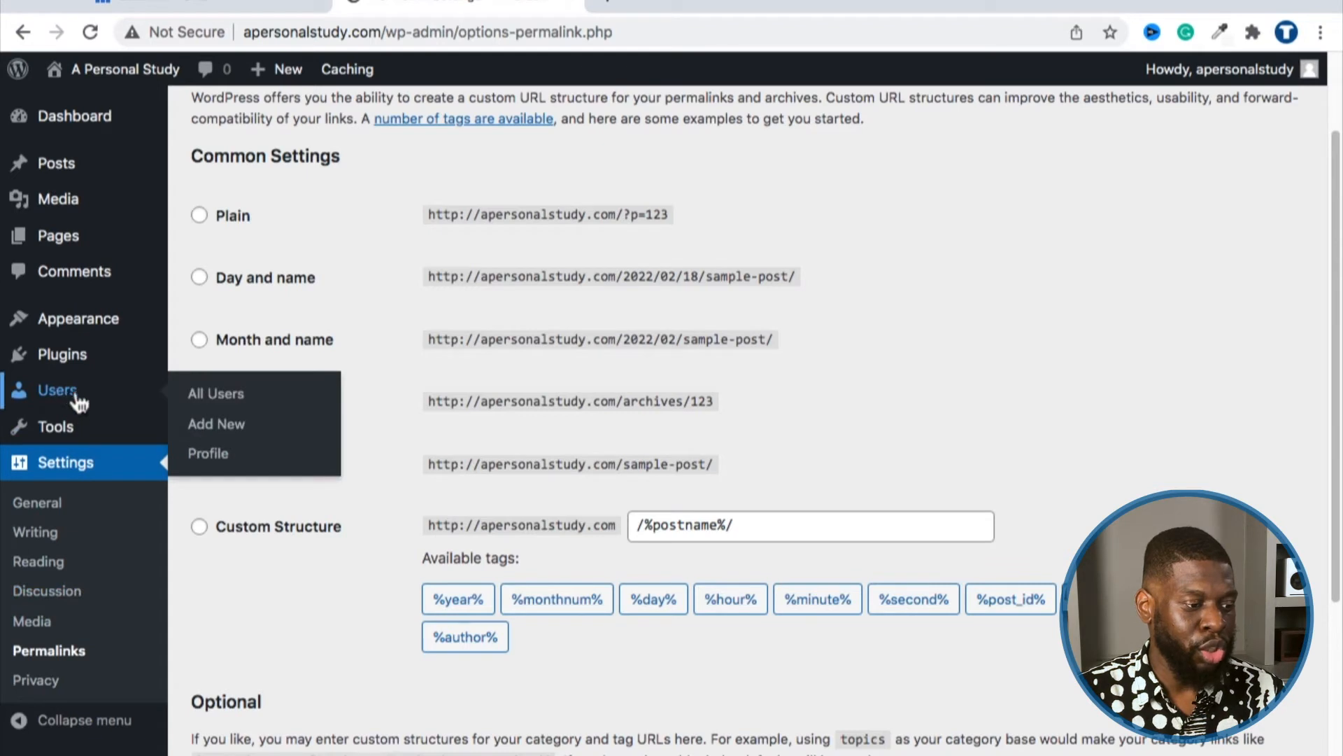
click(217, 405)
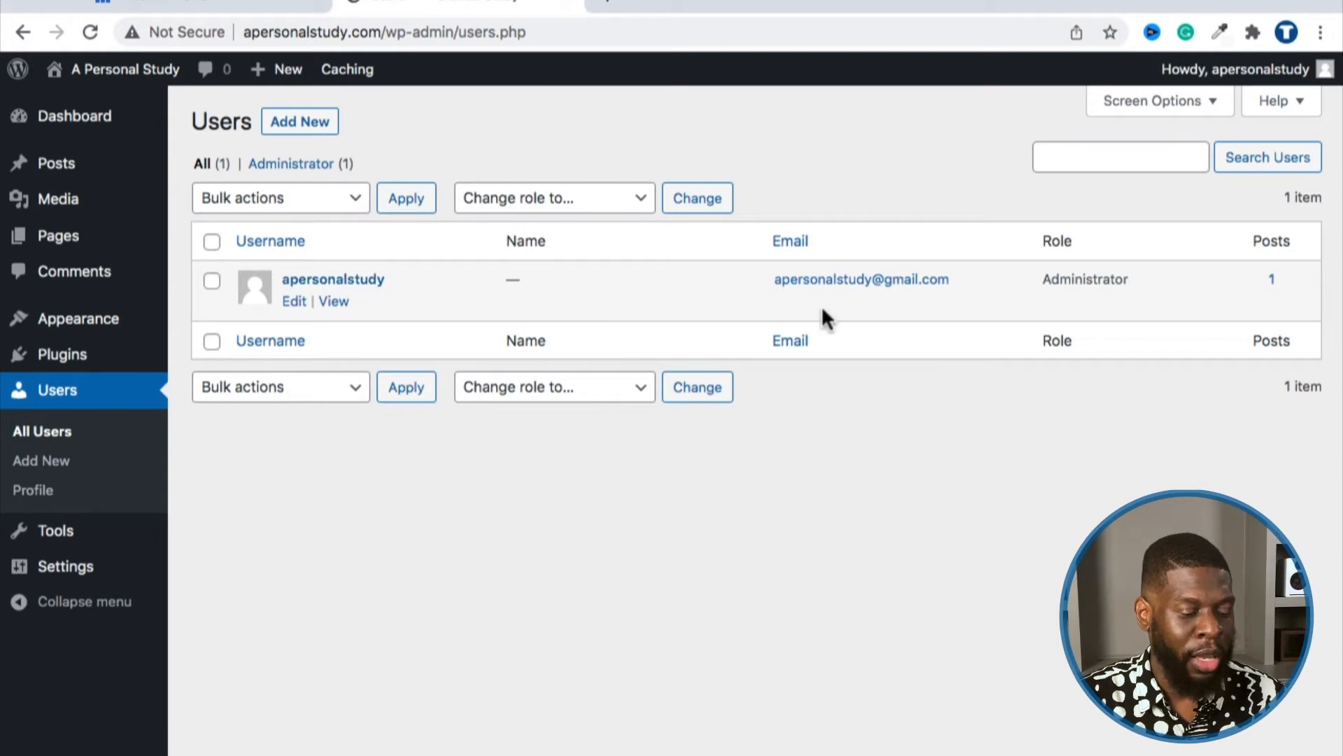
drag(1035, 279, 1128, 279)
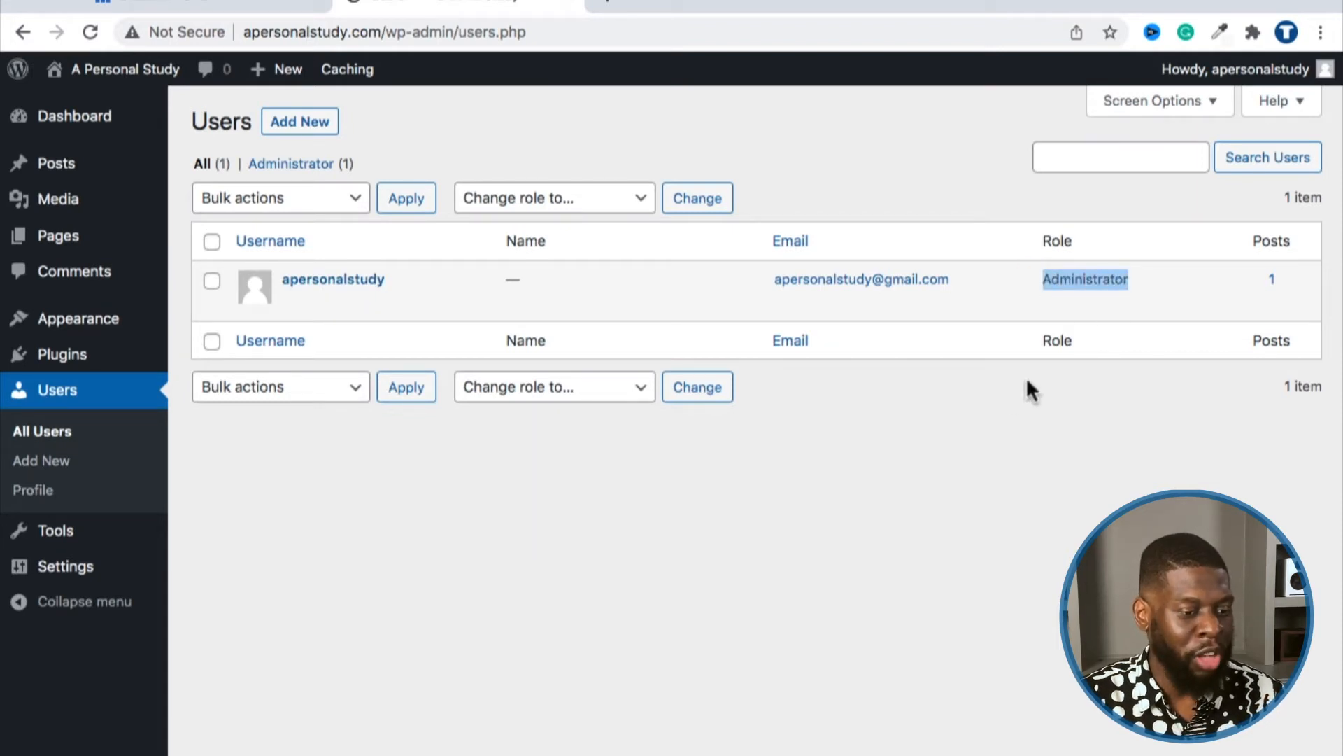
click(960, 409)
mouse_move(300, 287)
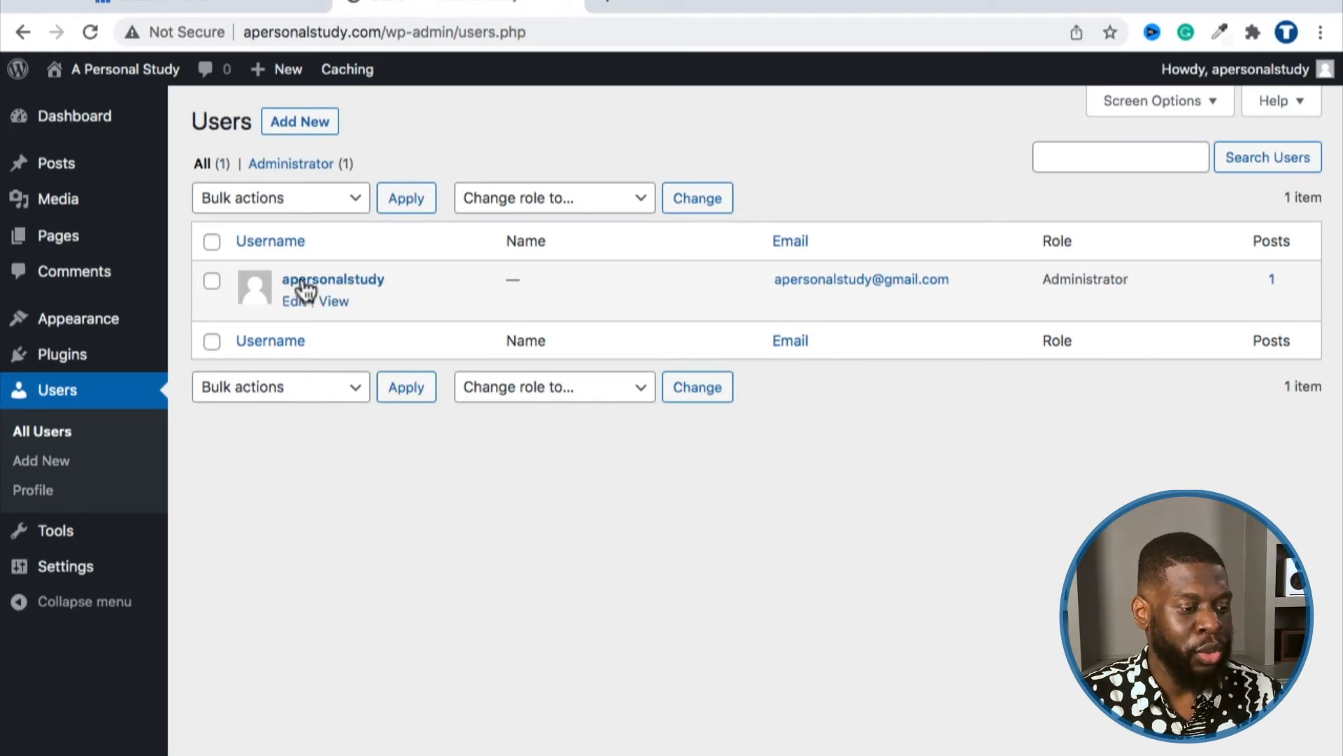
click(300, 301)
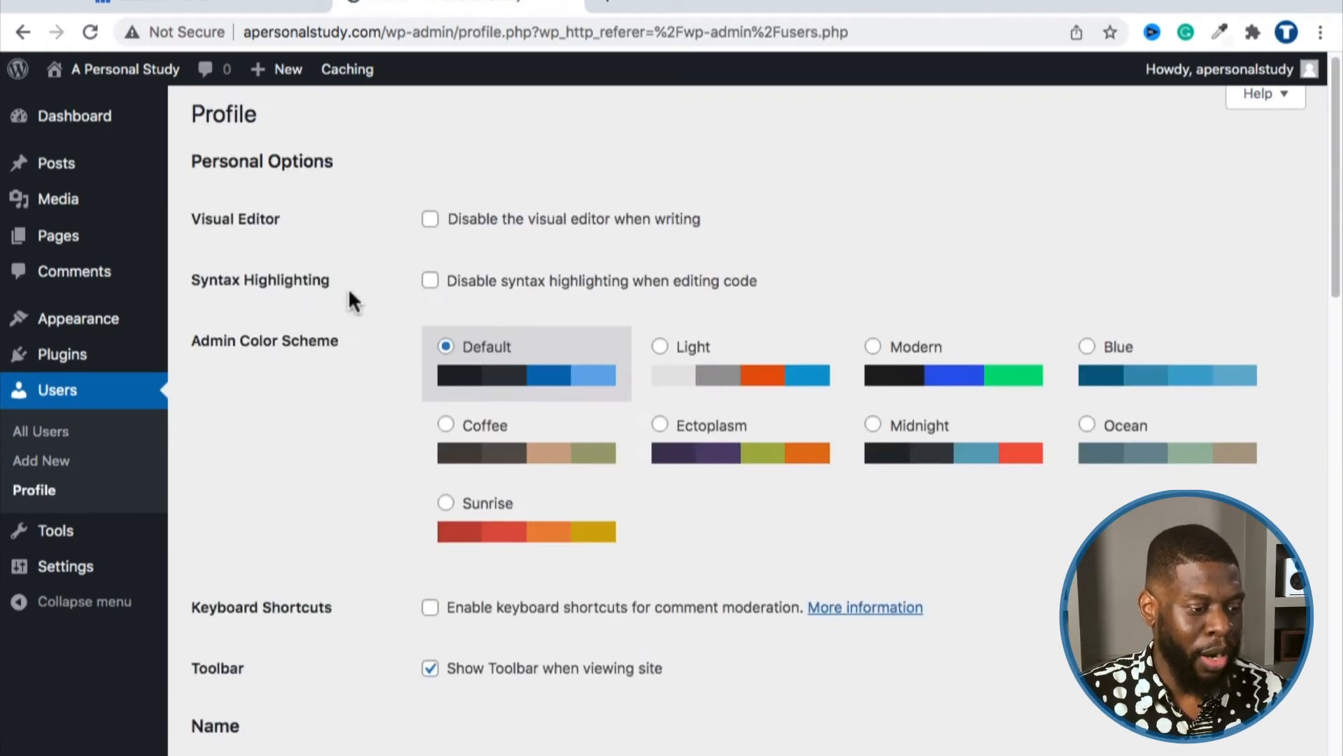
Step: Review the Name section: the unchangeable username and the empty First and Last Name fields
scroll(350, 285, down, 7)
scroll(371, 311, down, 1)
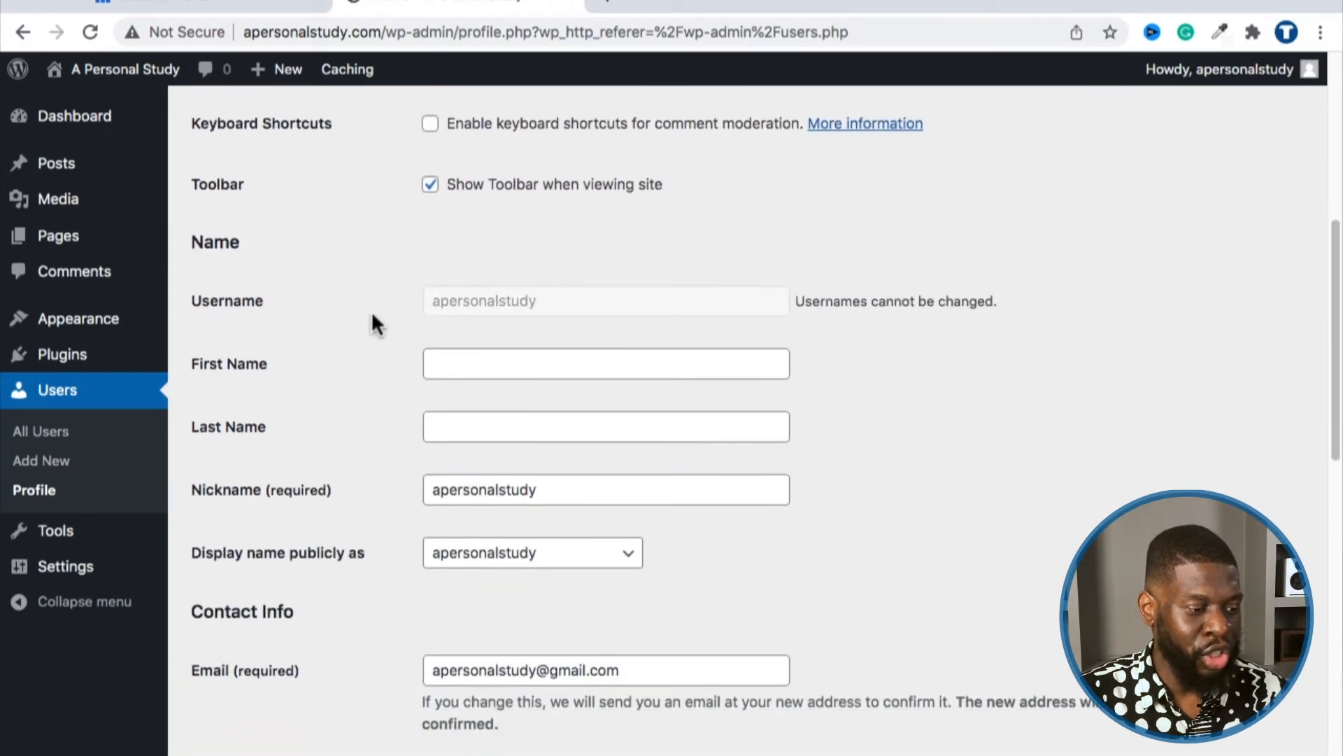
click(443, 326)
click(438, 394)
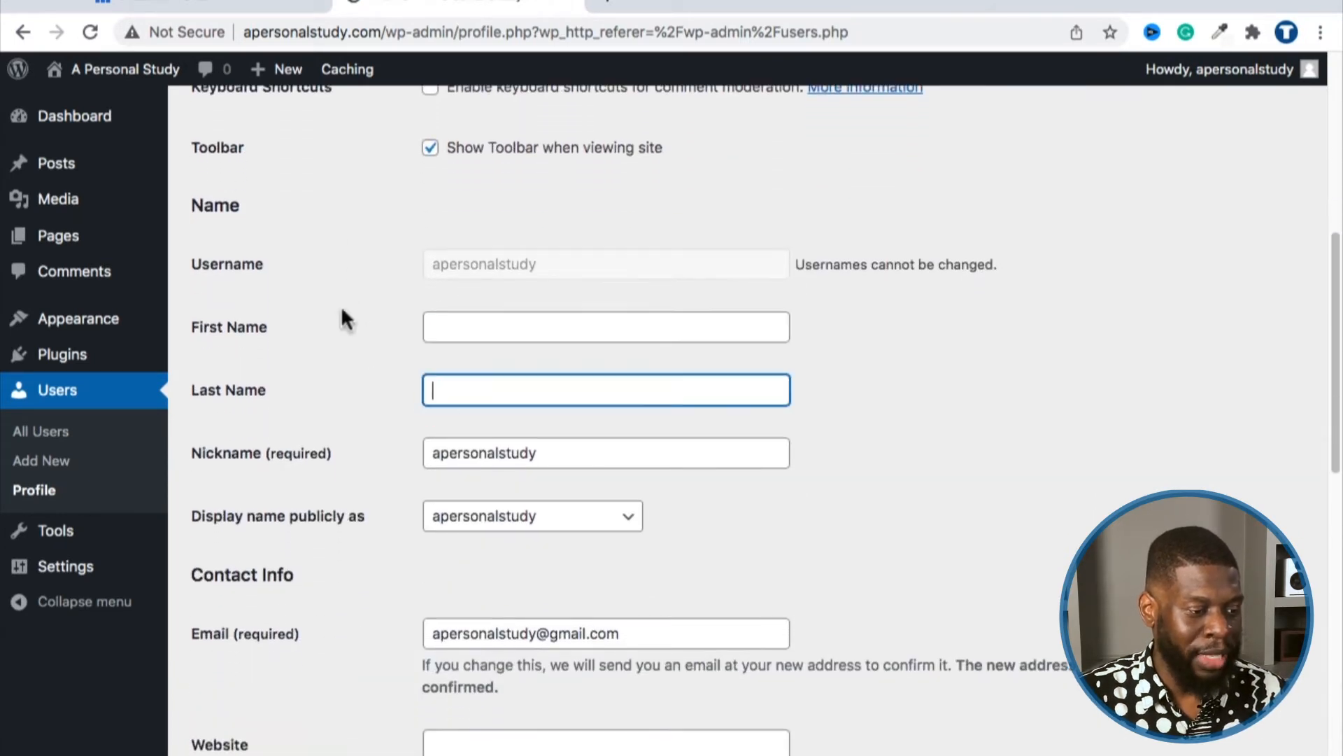
drag(184, 262, 264, 277)
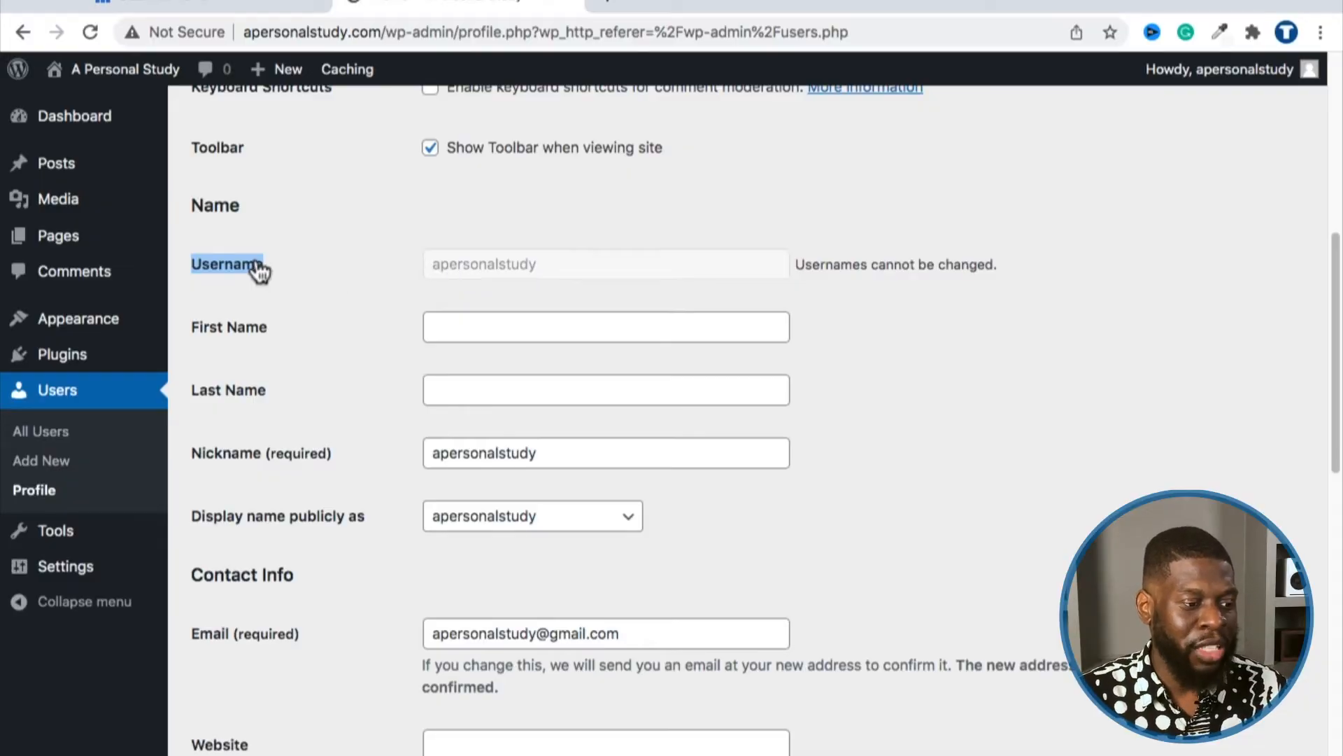
click(267, 262)
double_click(441, 260)
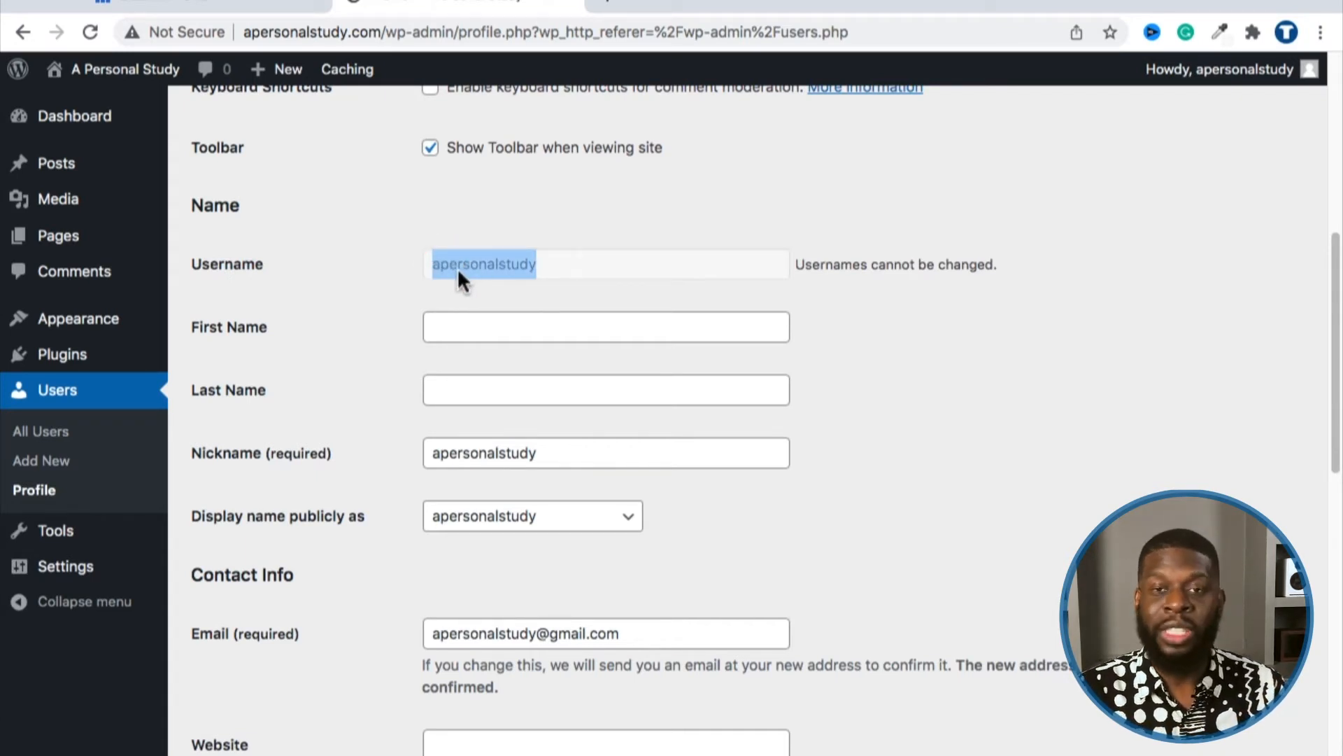
double_click(510, 262)
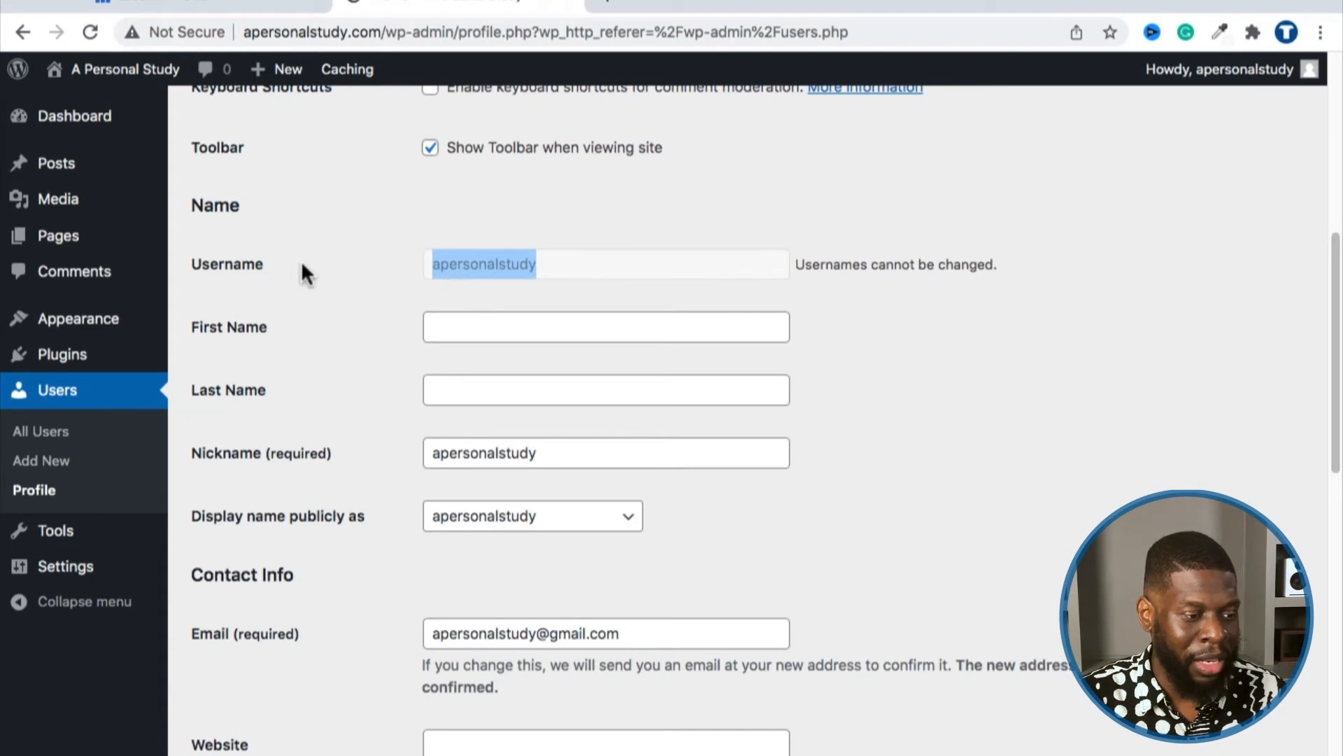
drag(285, 264, 187, 278)
click(1004, 264)
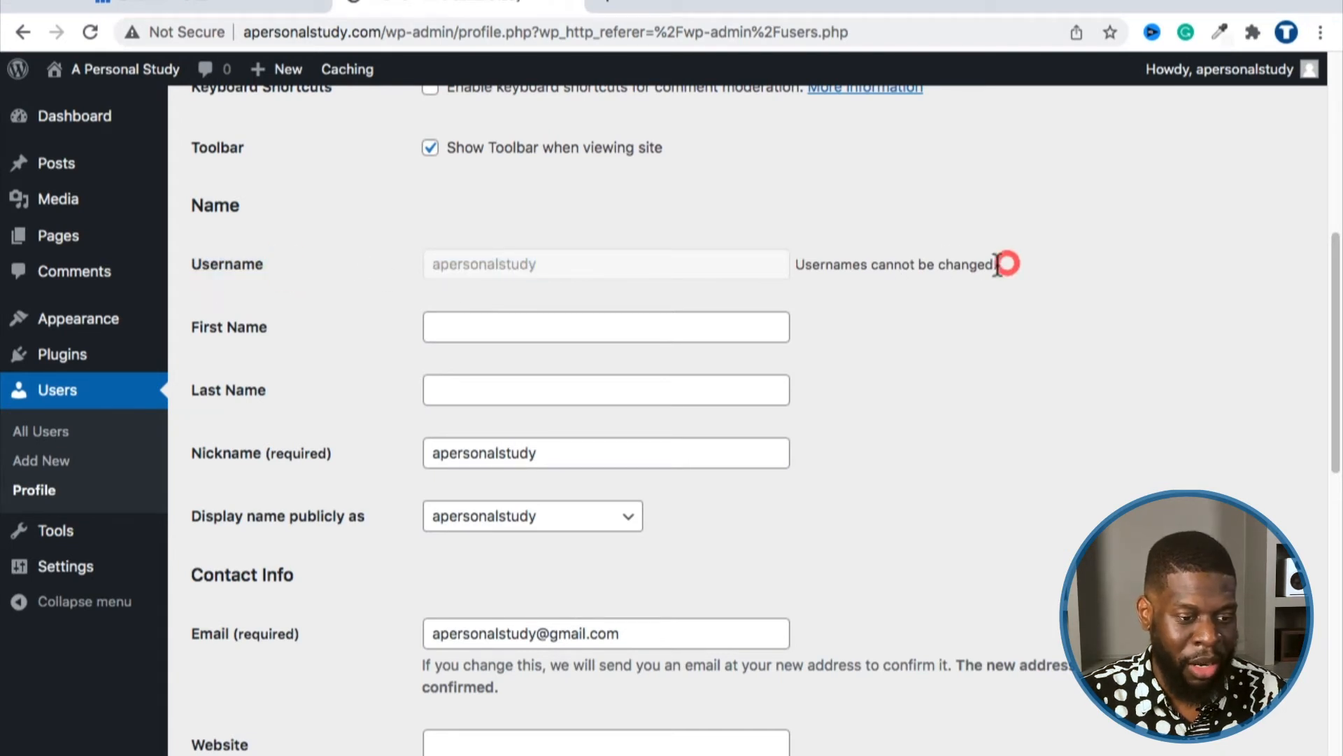
drag(998, 264, 785, 275)
click(465, 329)
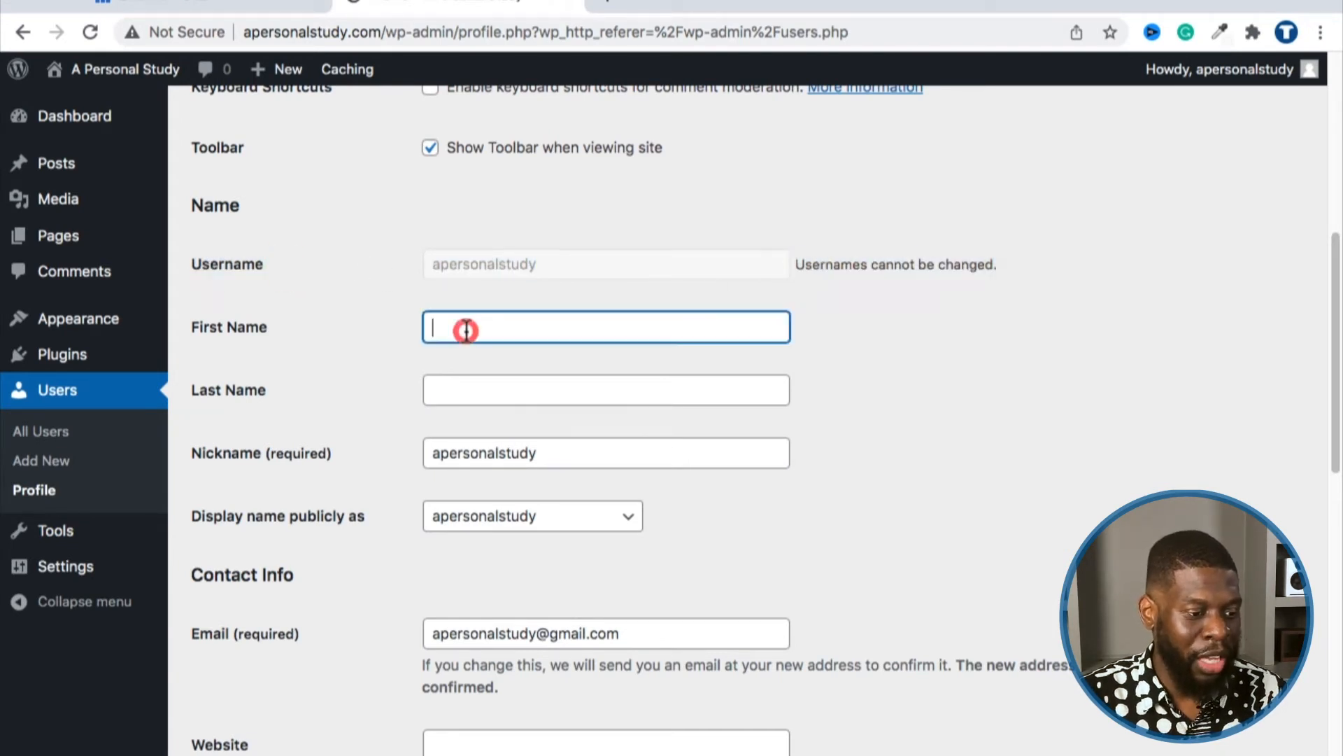
Step: Enter the admin's first name and last name in the profile
click(457, 378)
click(430, 335)
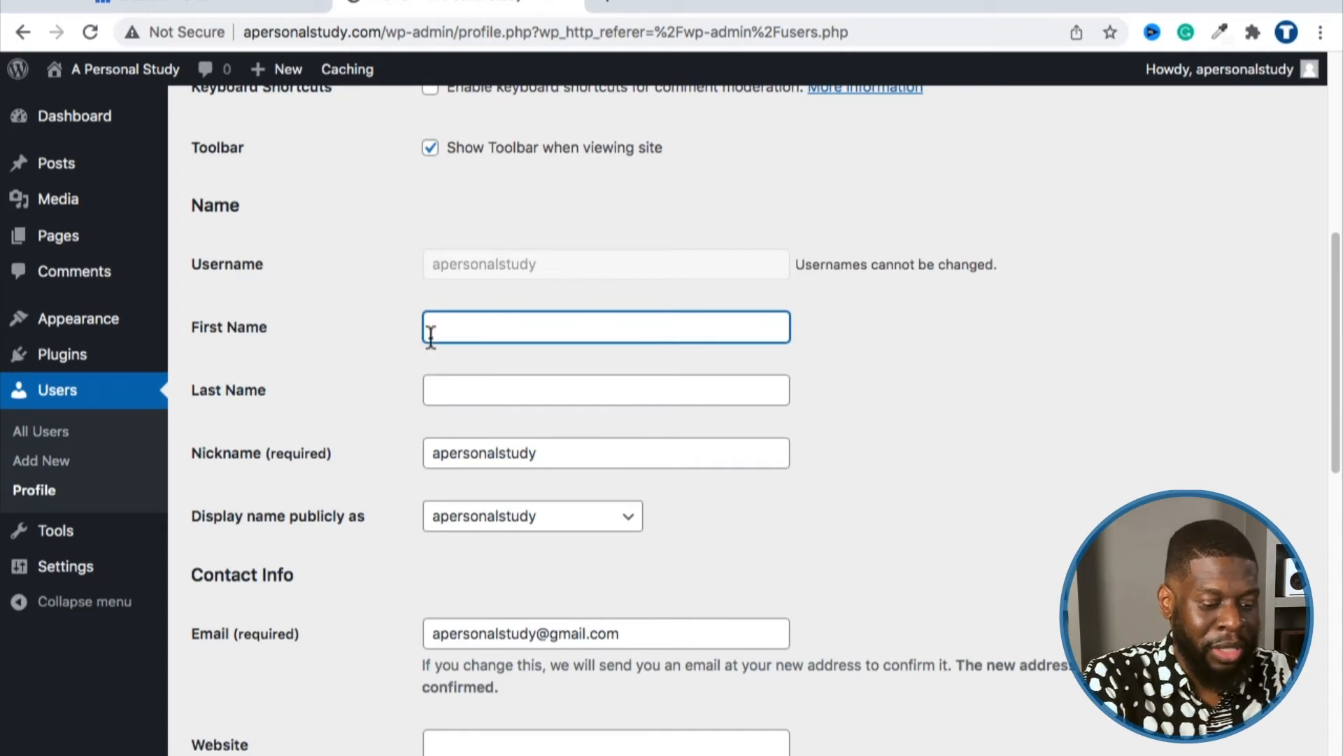
key(Tab)
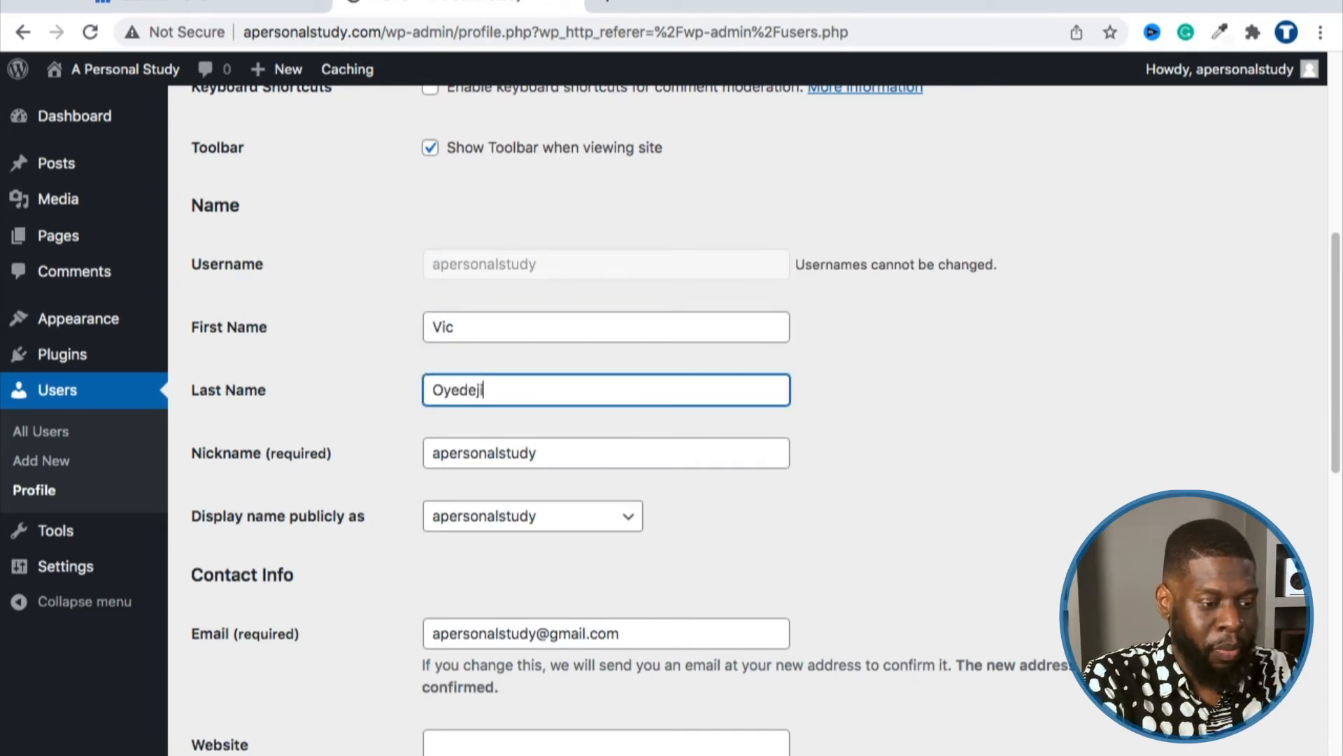
click(496, 301)
Step: Change the nickname to 'A Personal Study' and display the full name publicly
scroll(480, 420, down, 1)
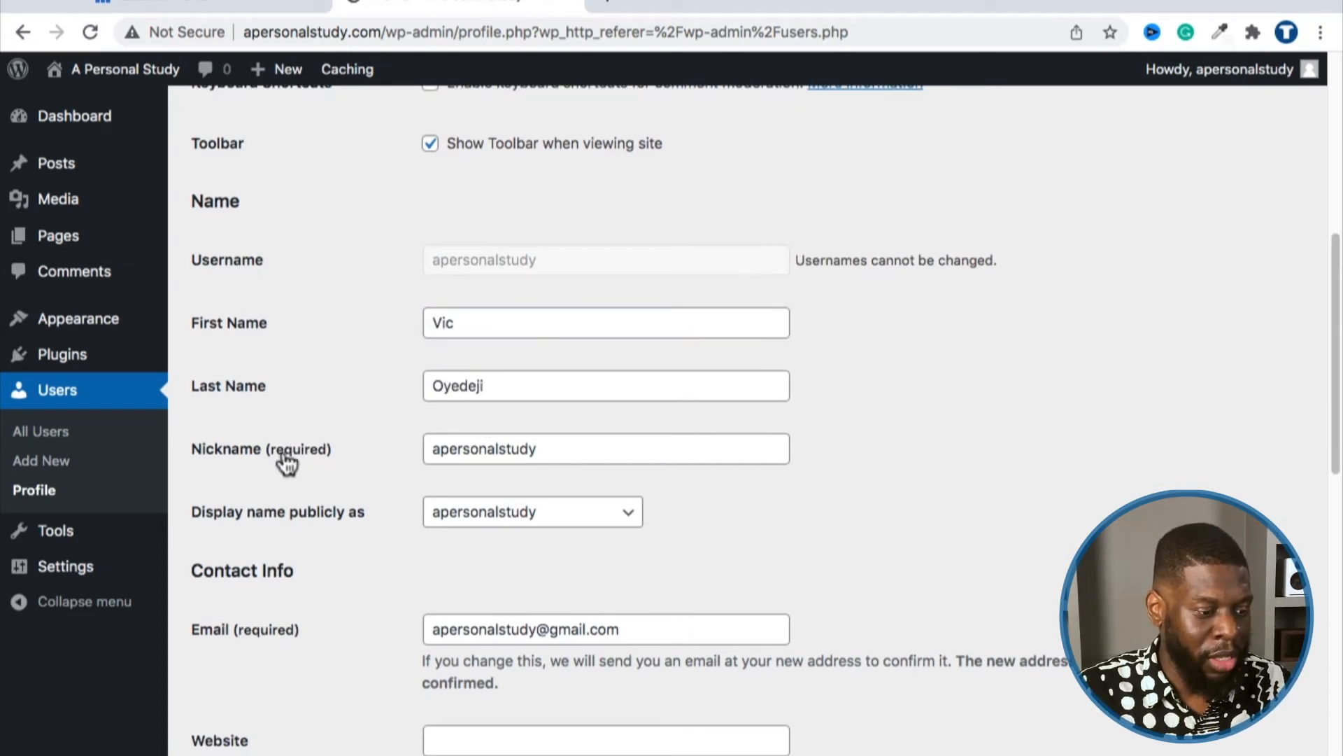
double_click(461, 449)
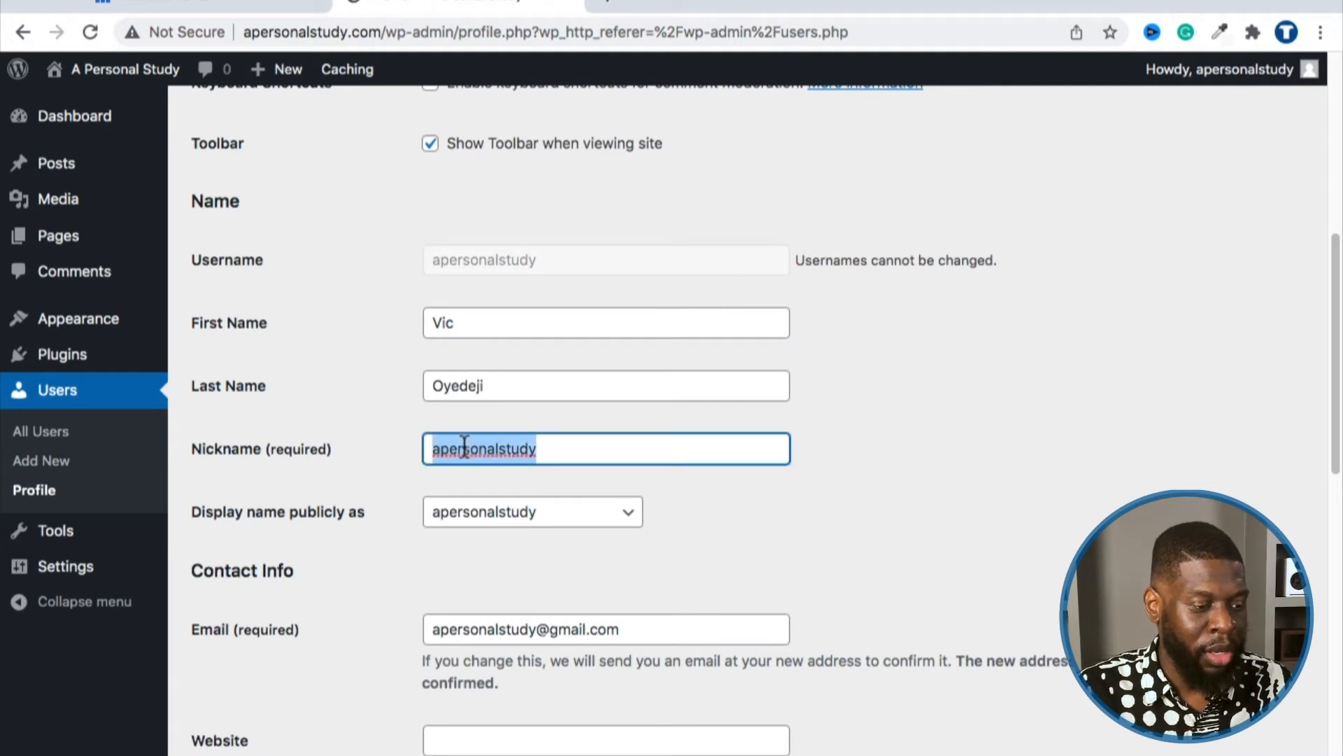
text(A Personal)
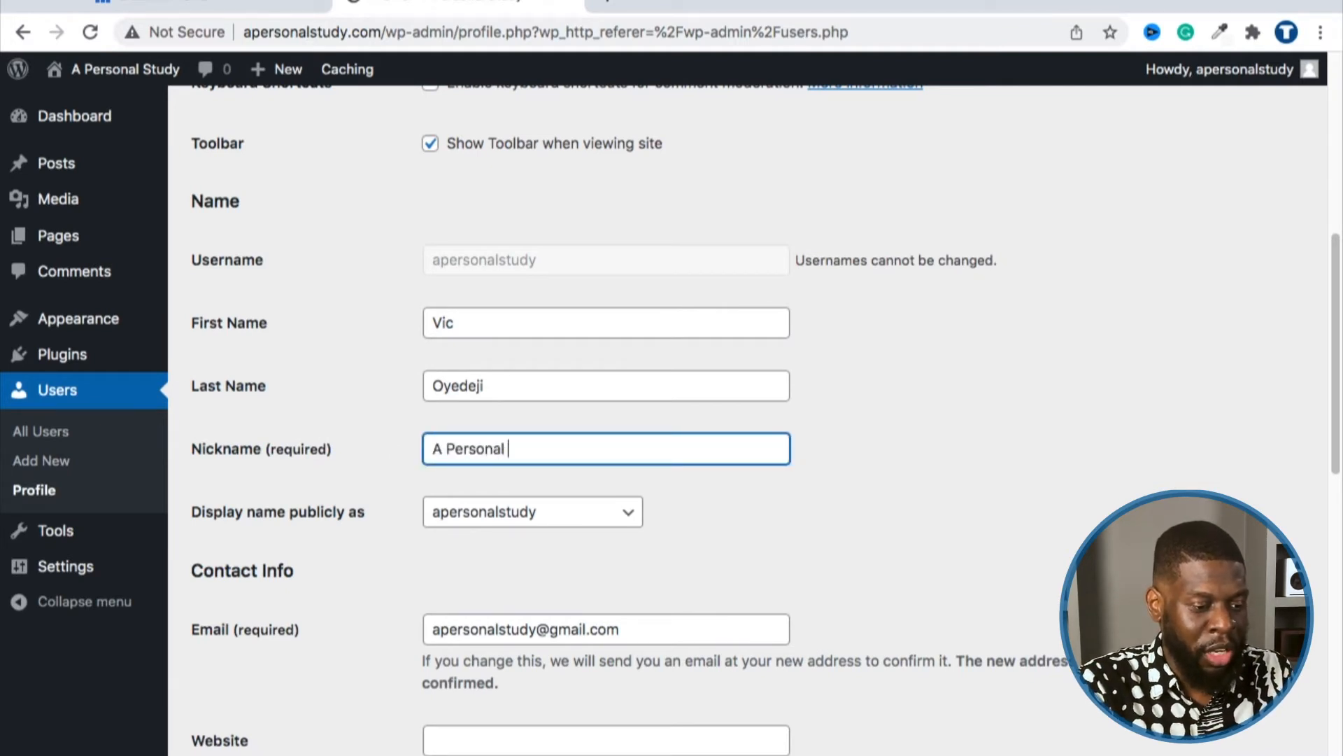
text( Study)
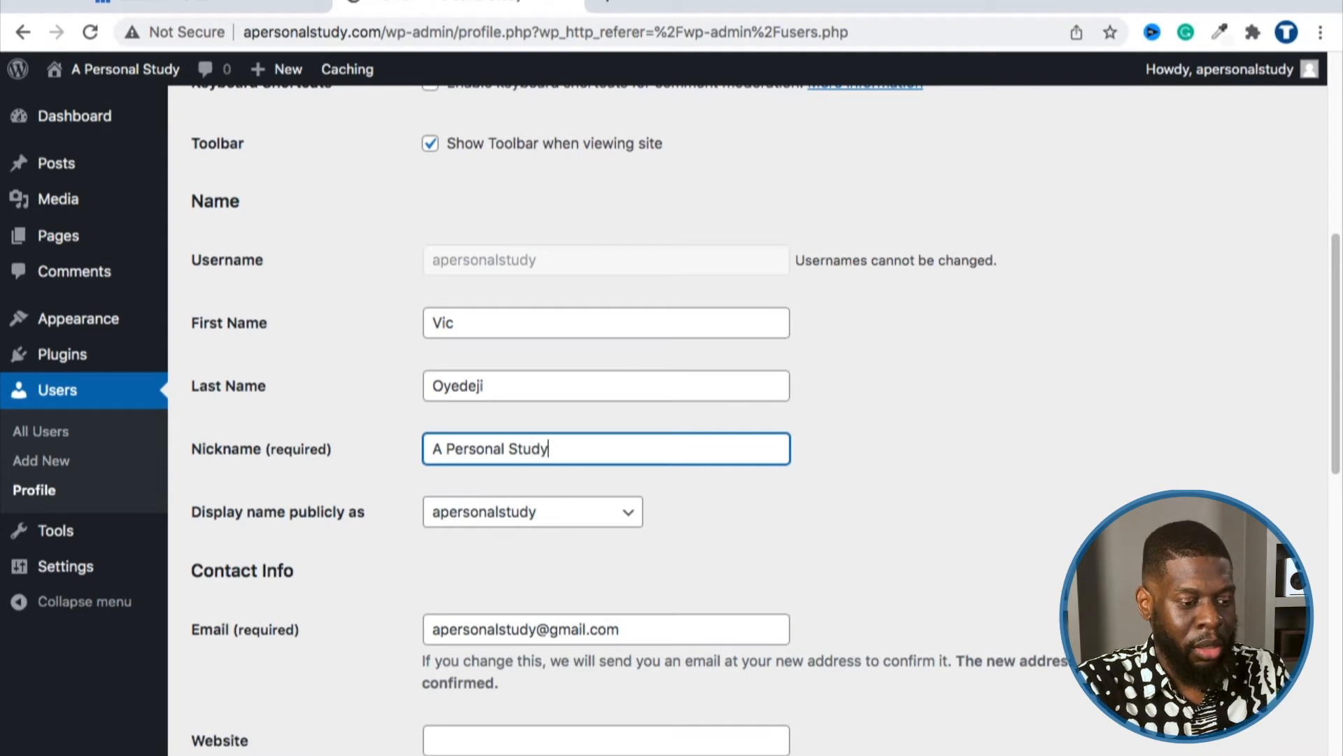
key(Tab)
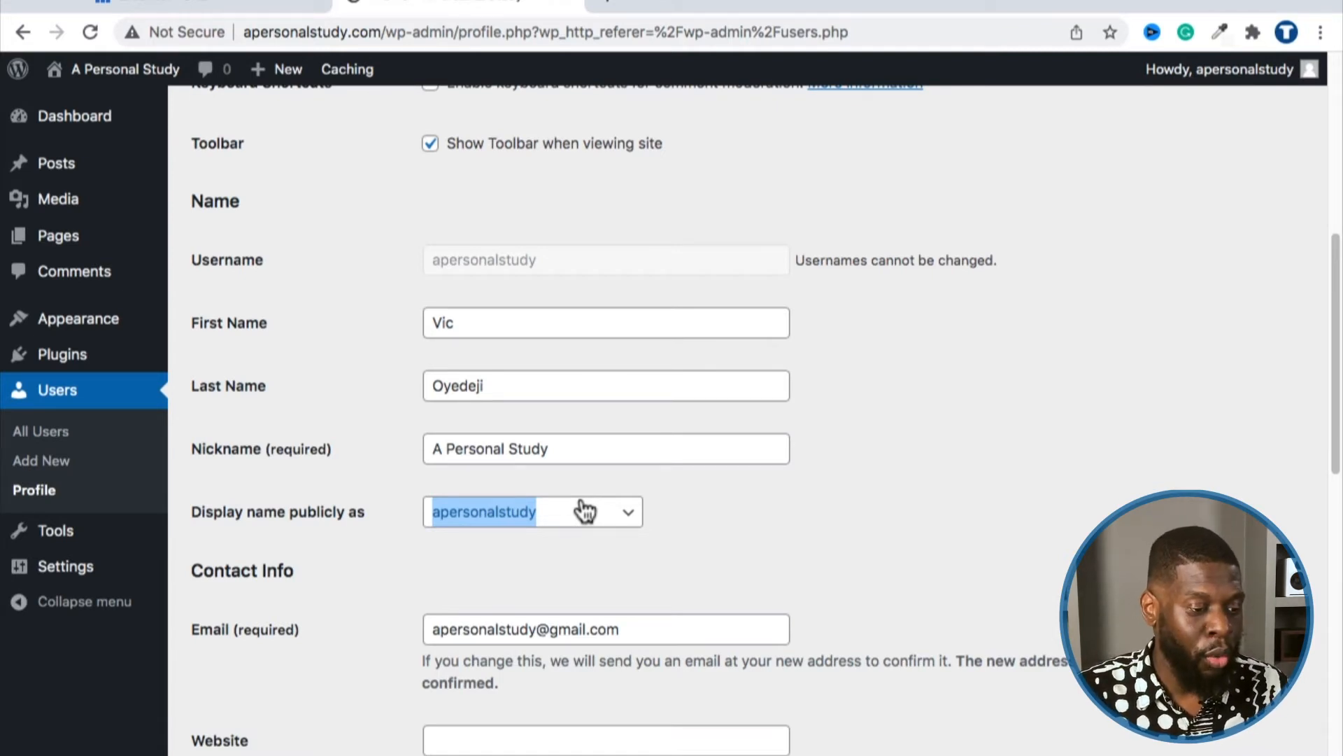
click(480, 511)
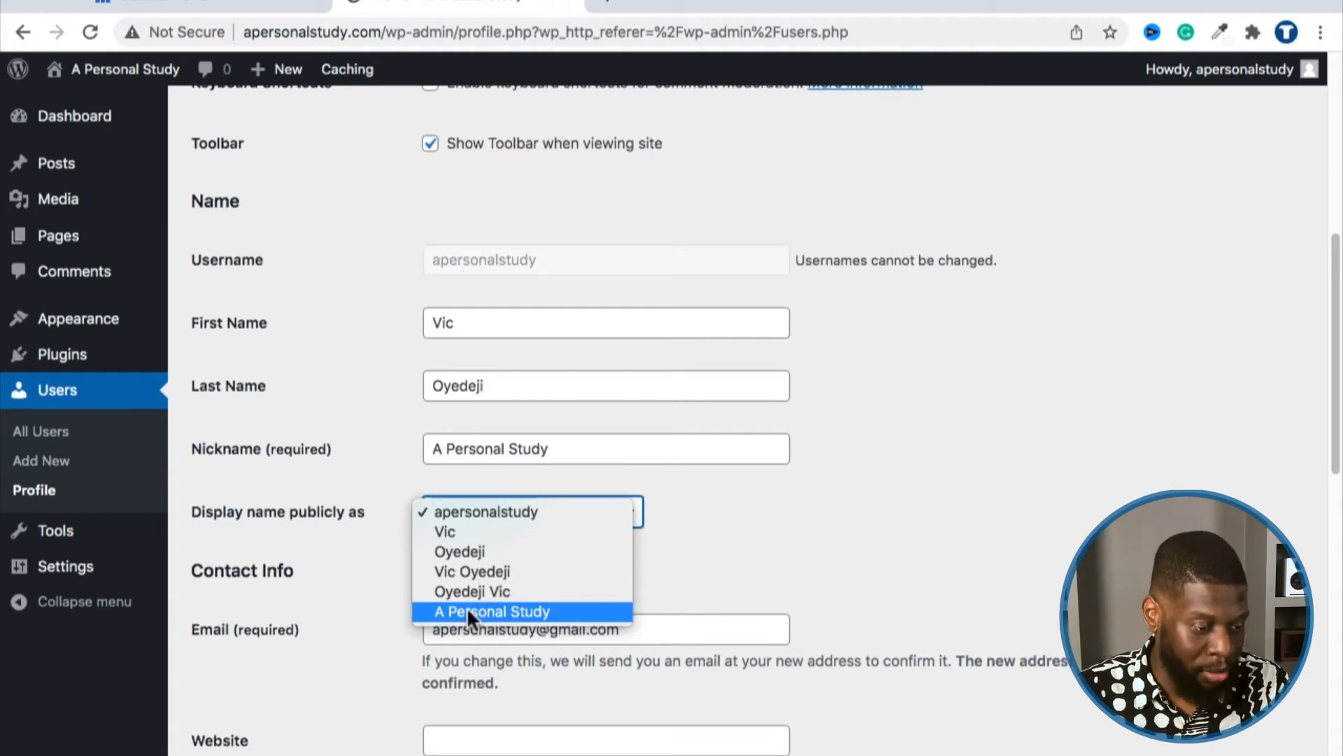
click(480, 572)
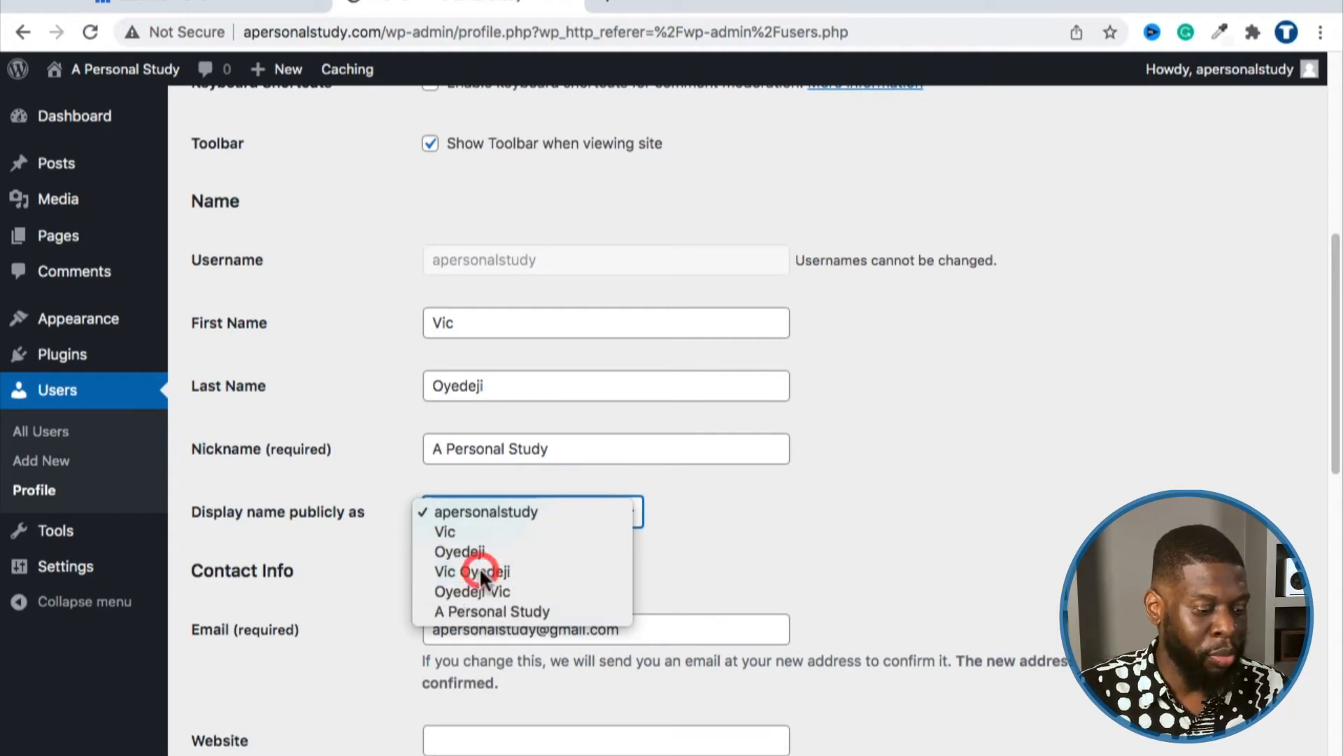
scroll(396, 475, down, 1)
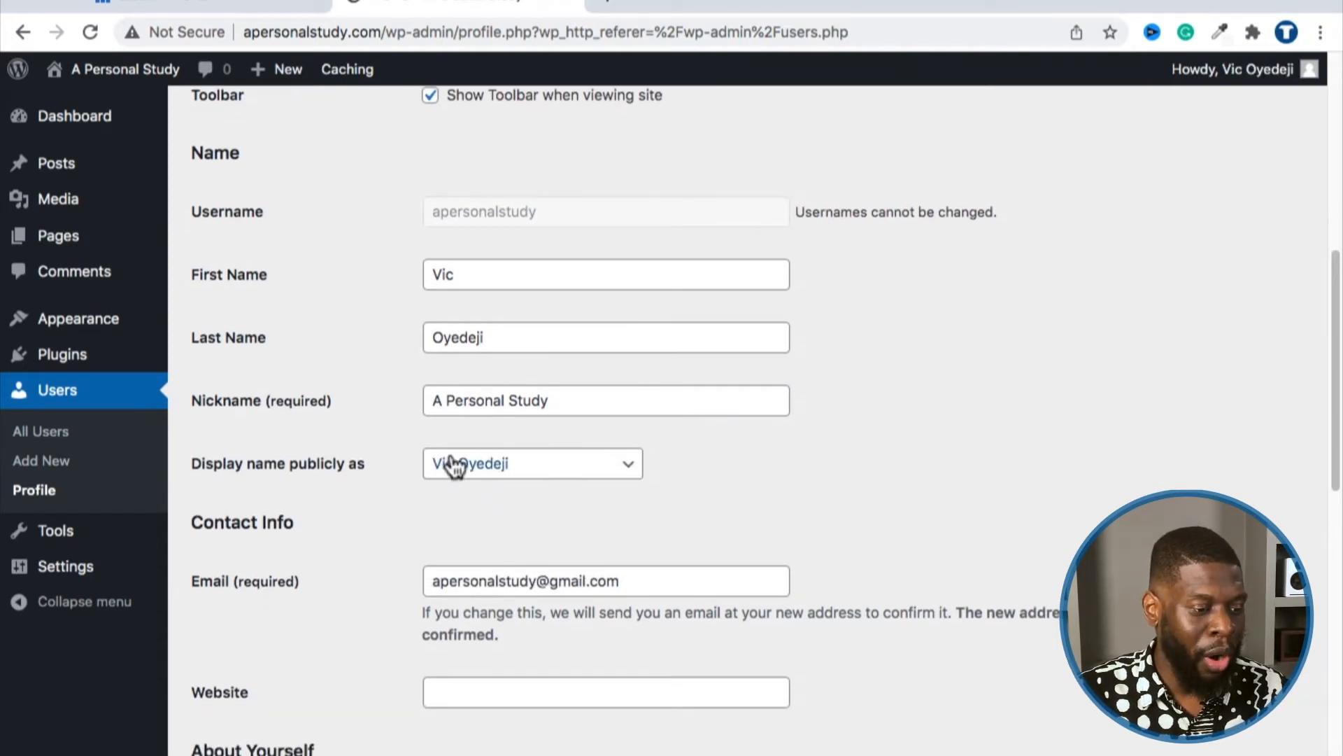
Step: Change the nickname to 'A Personal Study Team' and choose it as the public display name
click(453, 466)
click(463, 504)
click(558, 400)
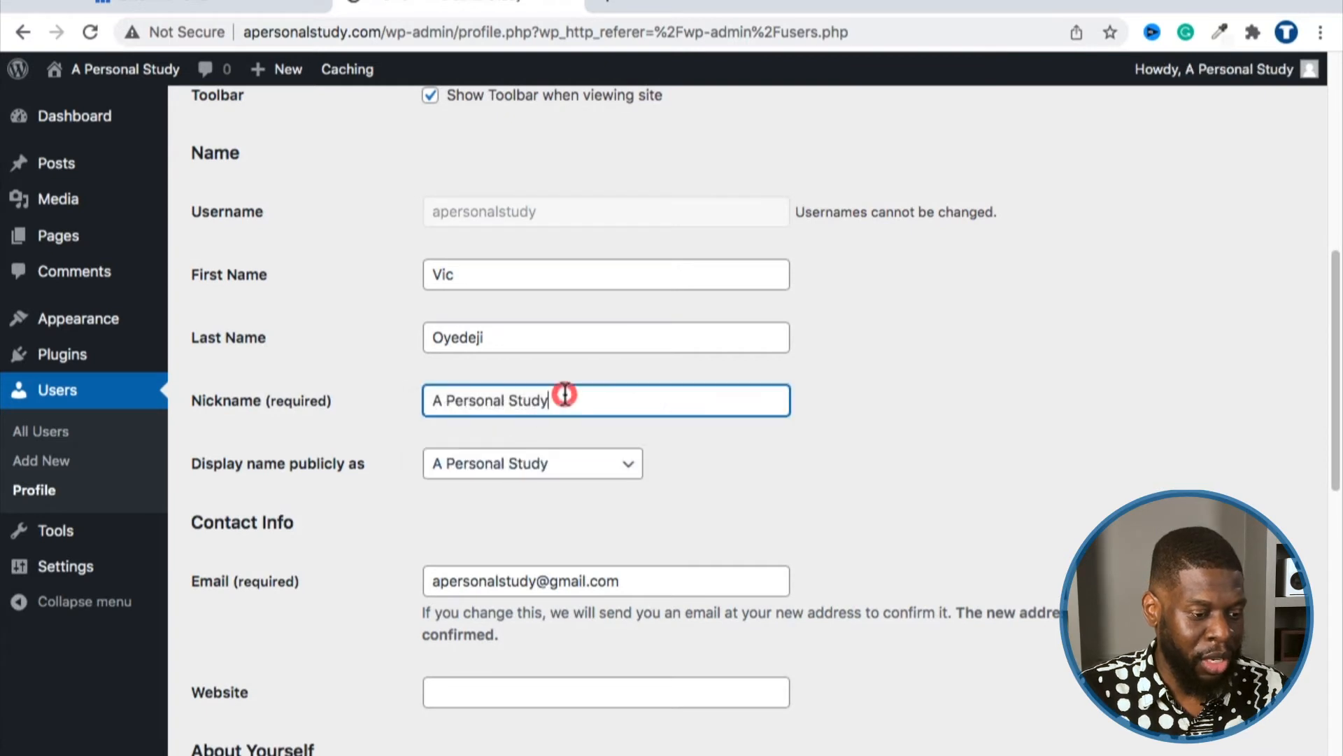
text(Team)
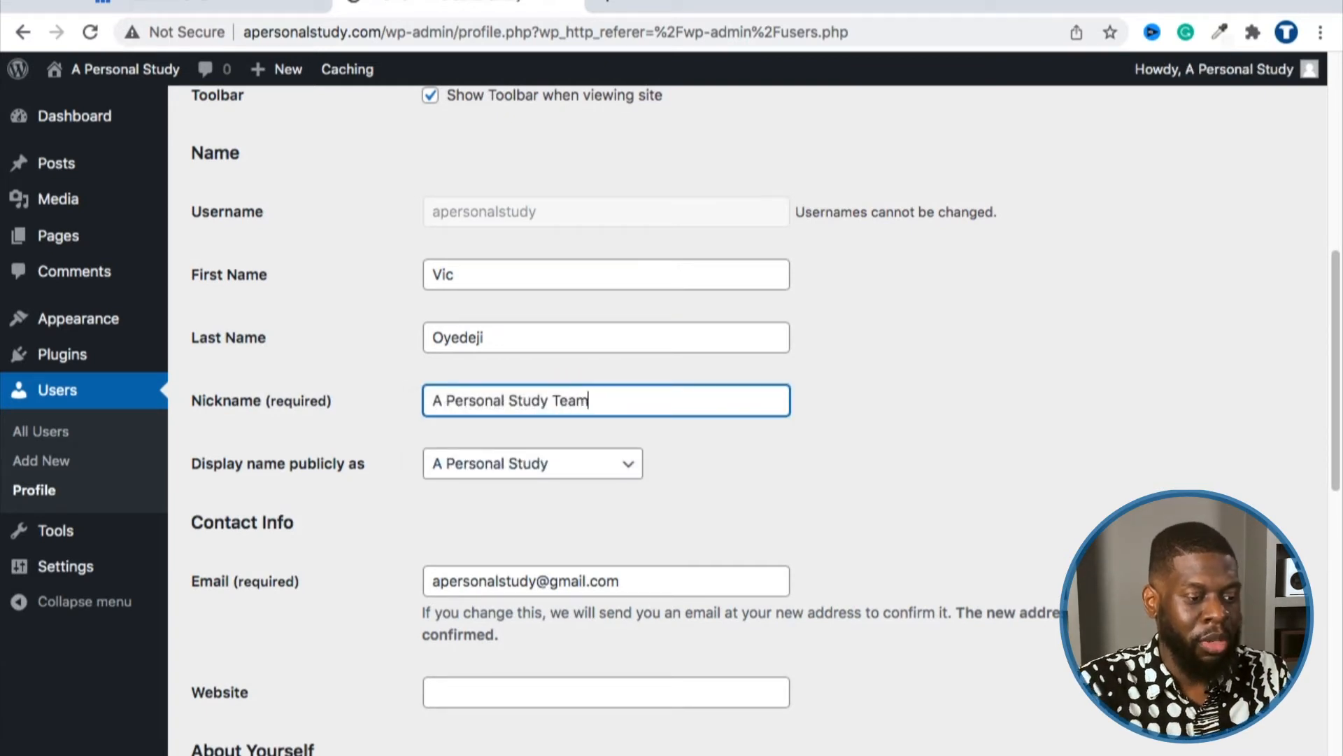
click(867, 456)
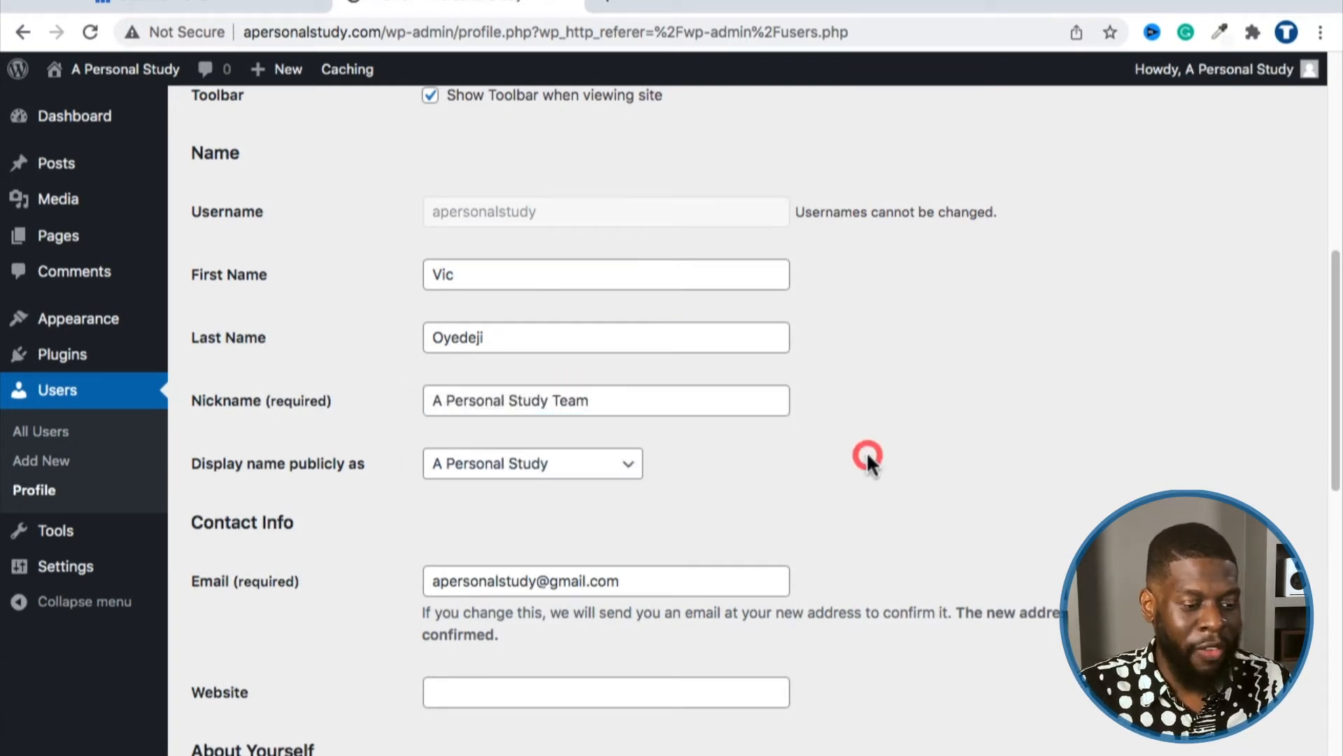
click(521, 462)
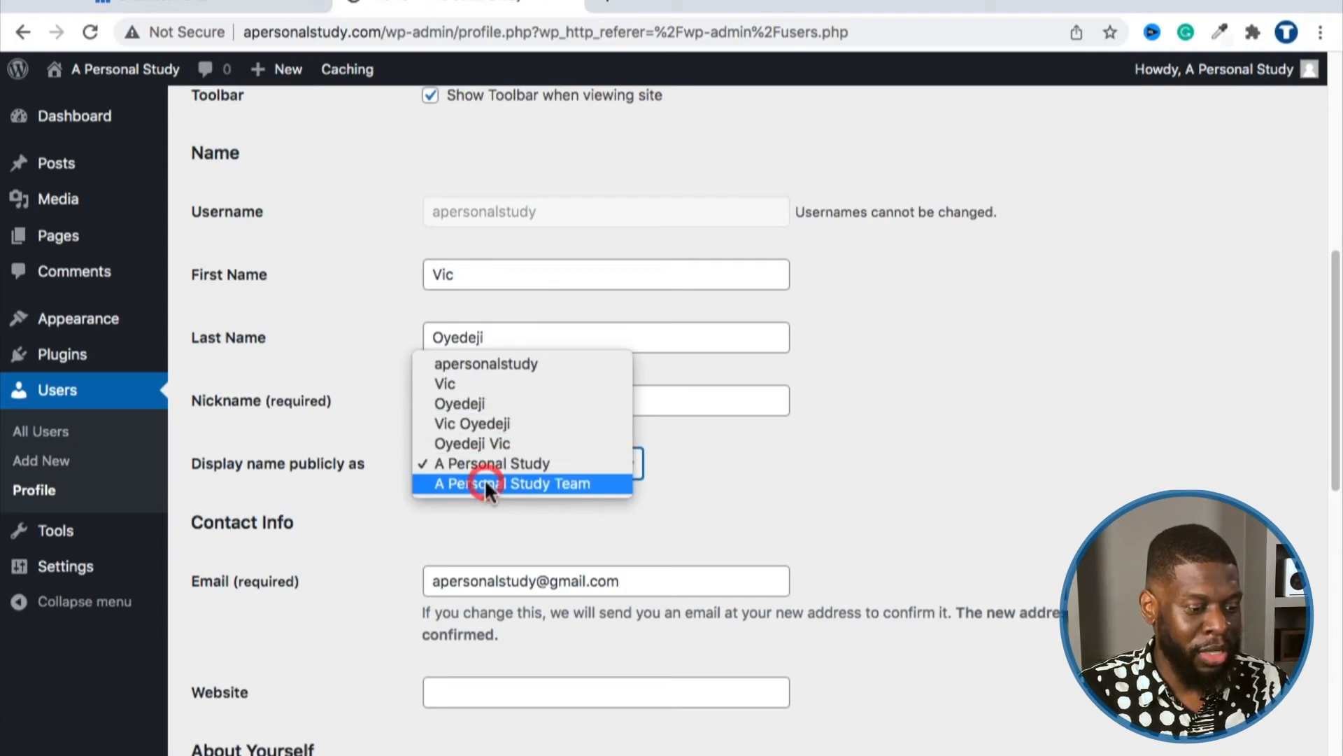
click(484, 479)
click(495, 464)
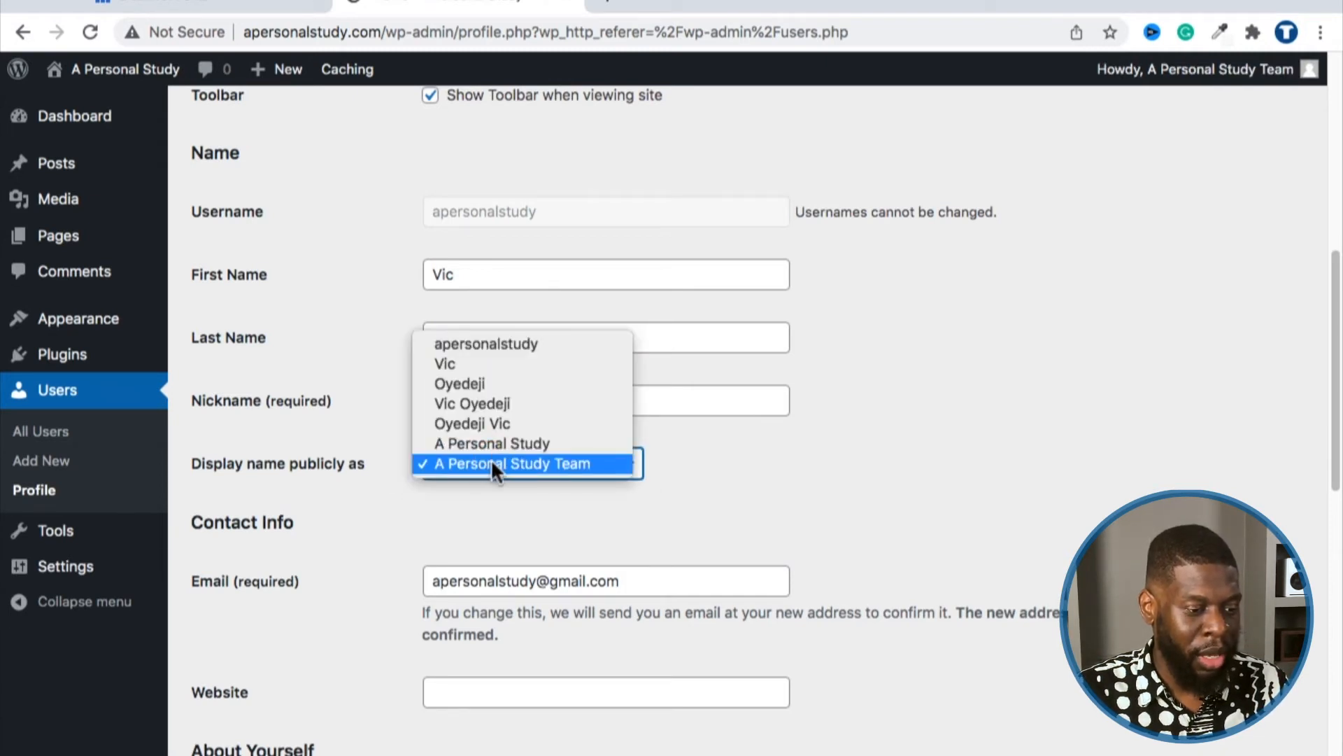
click(492, 463)
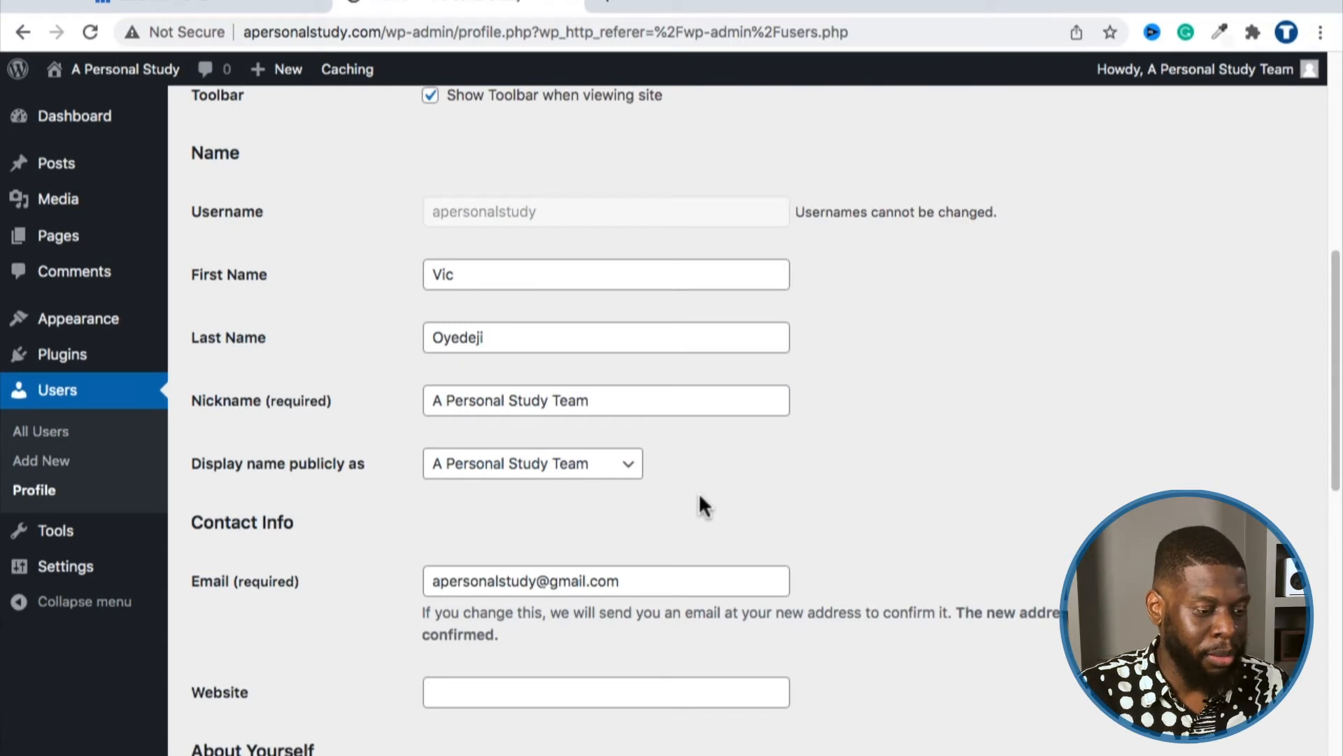
Step: Scroll past the account e-mail down to the Gravatar profile picture section
scroll(699, 498, down, 3)
triple_click(570, 505)
scroll(782, 490, down, 5)
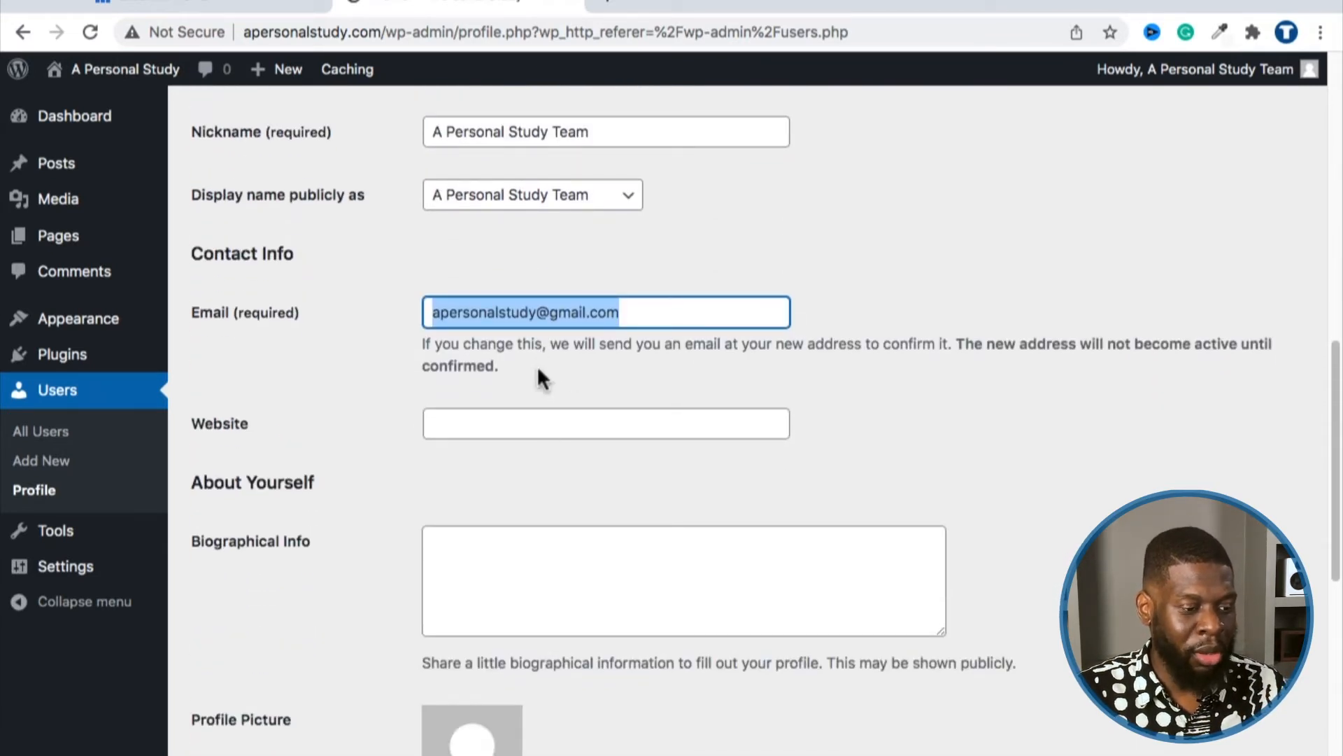
scroll(563, 418, down, 10)
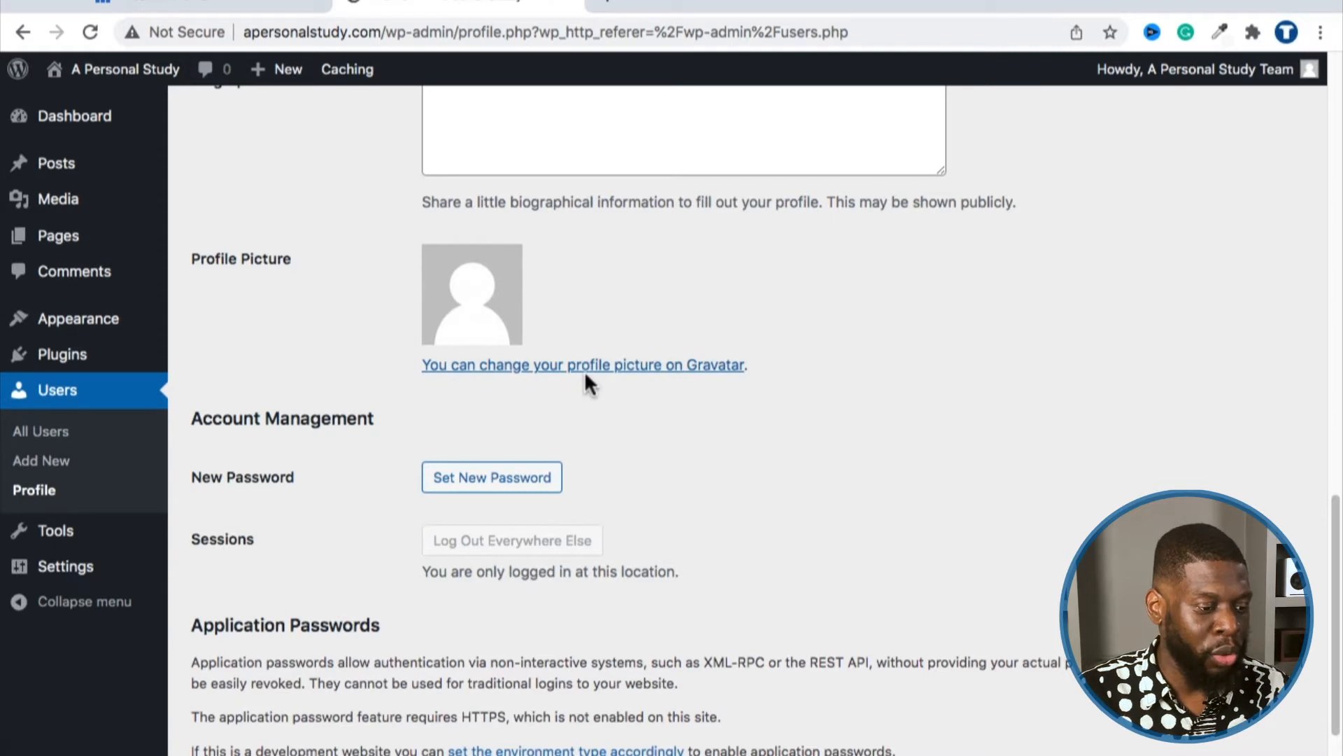
scroll(665, 371, down, 2)
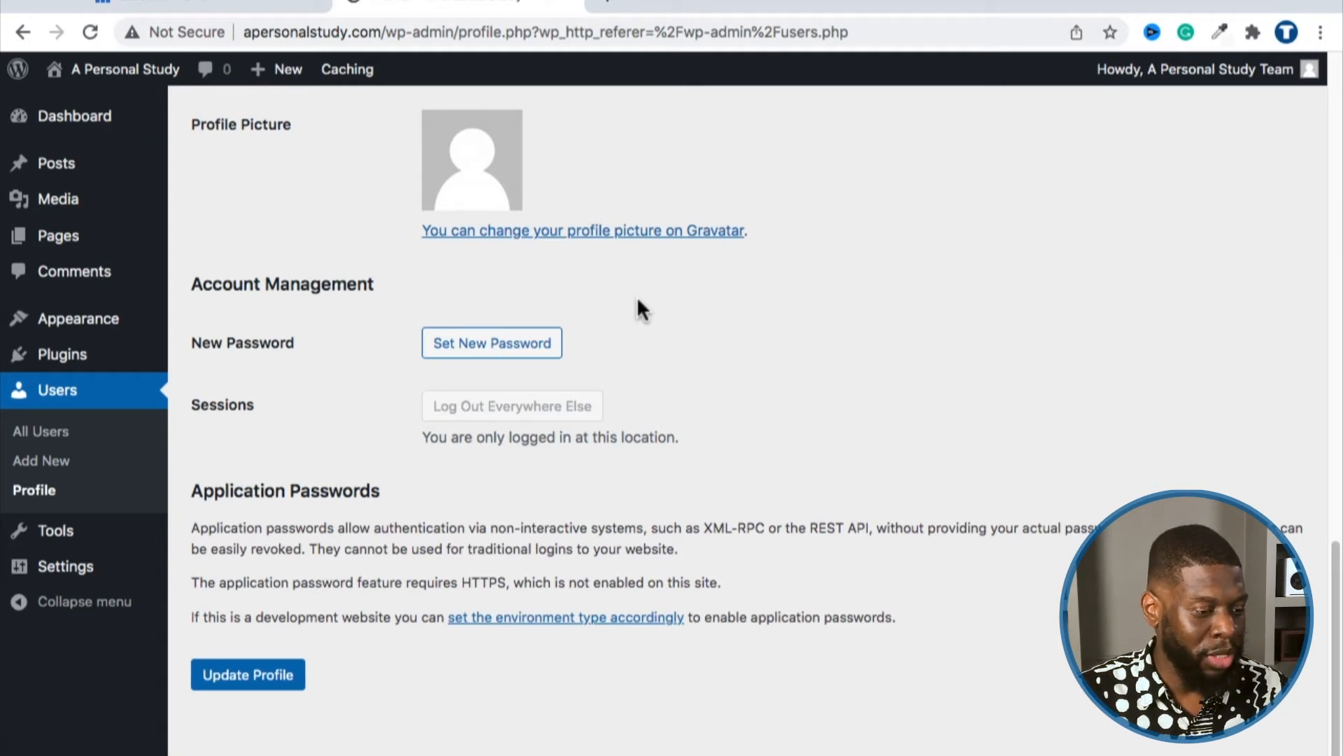
Step: Generate and copy a strong password, then enter a weak sample password and confirm its use
click(529, 346)
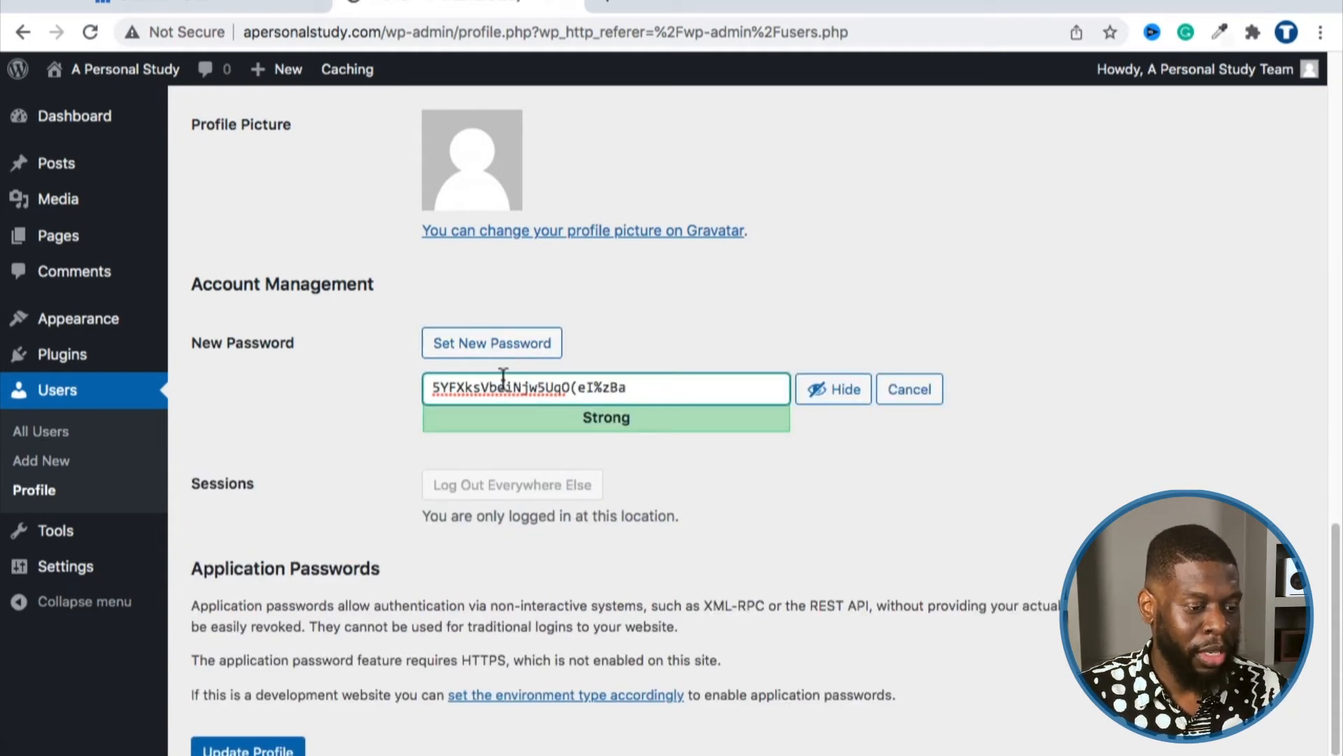
double_click(437, 392)
triple_click(437, 393)
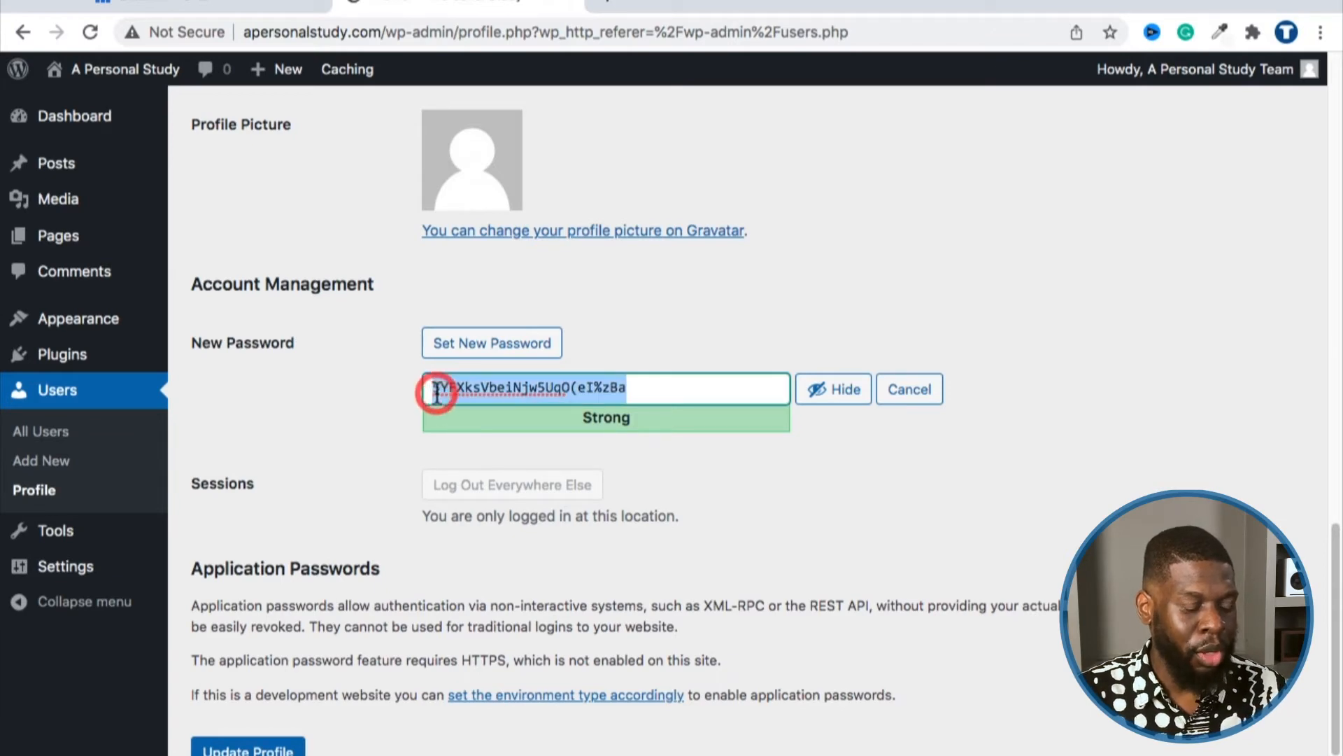
right_click(435, 390)
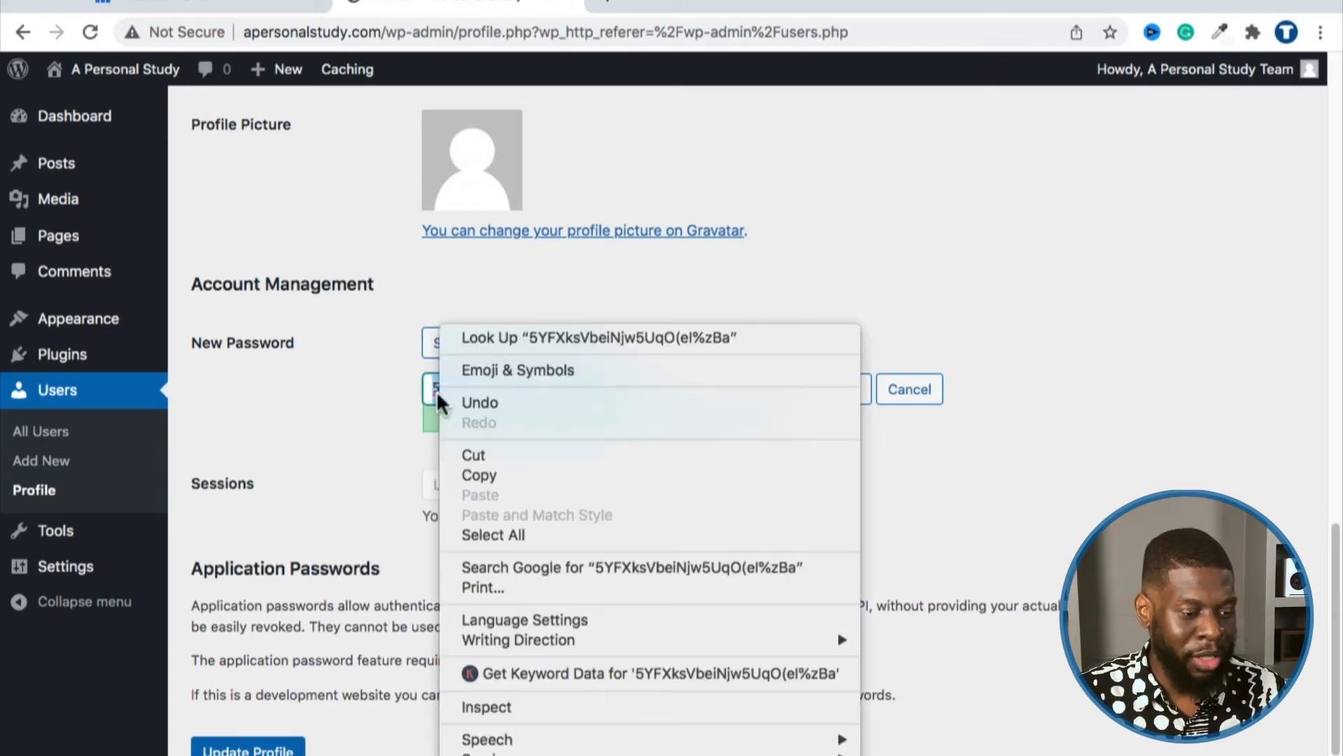
click(451, 467)
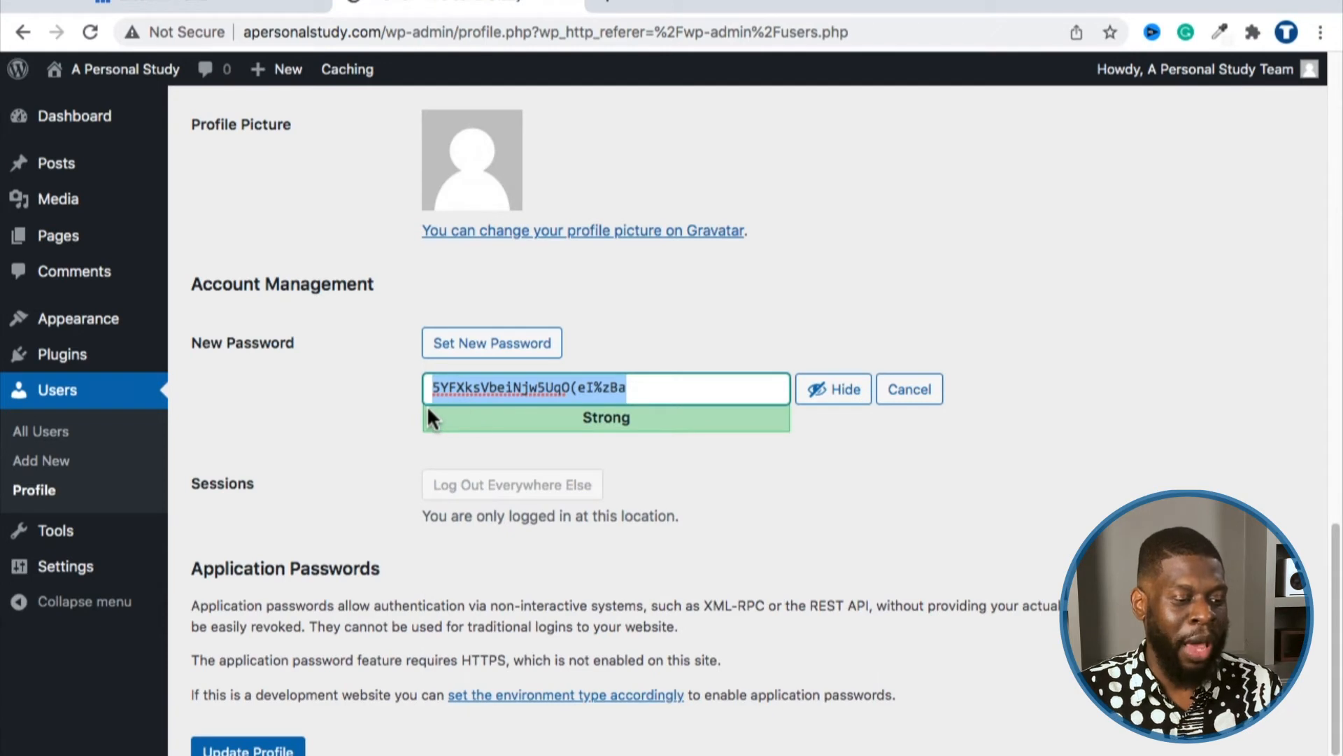
click(450, 389)
double_click(467, 391)
triple_click(468, 393)
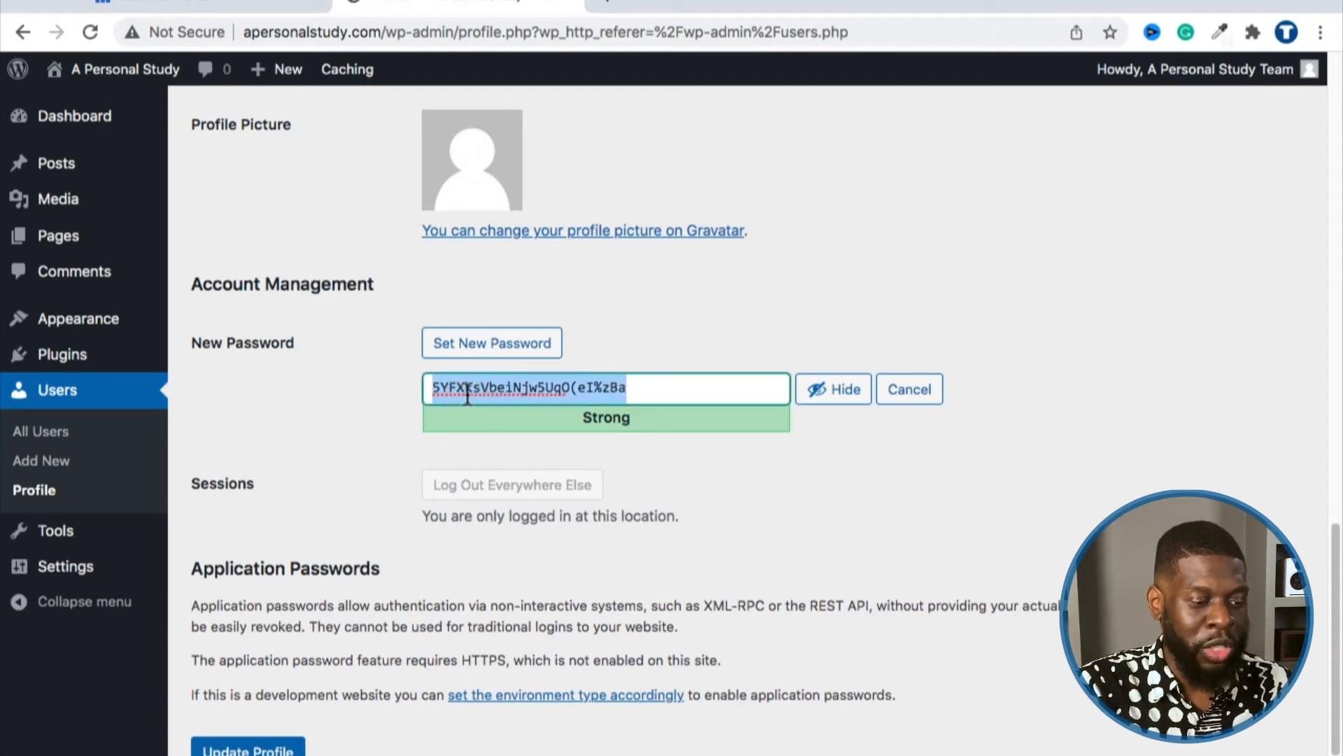
key(BackSpace)
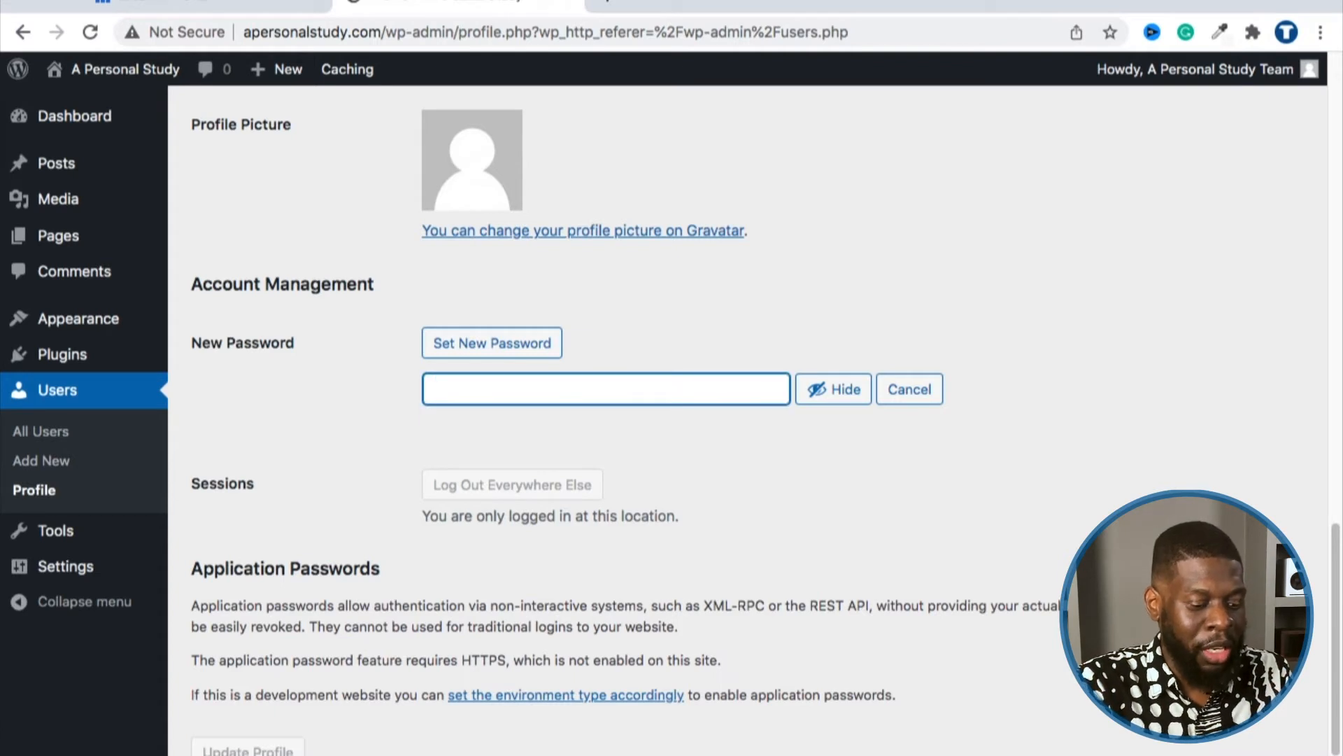
text(yourpassword)
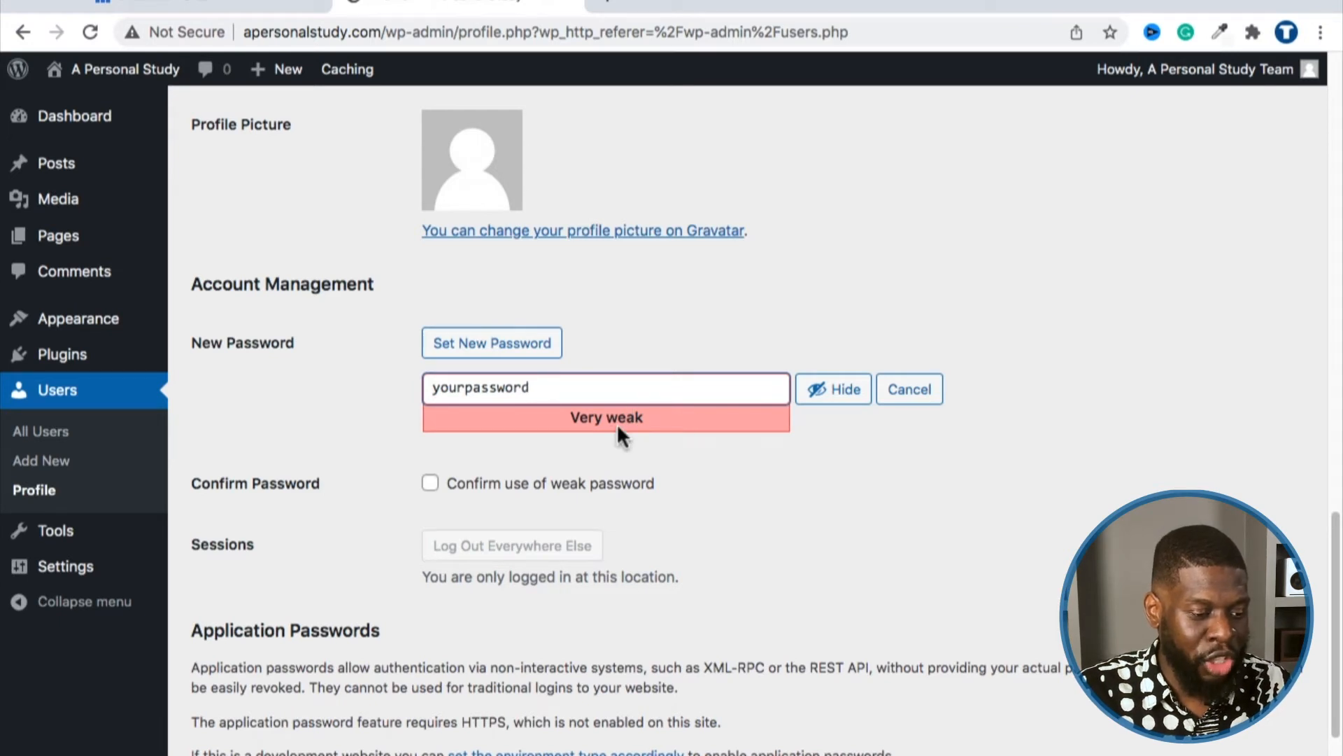
click(431, 486)
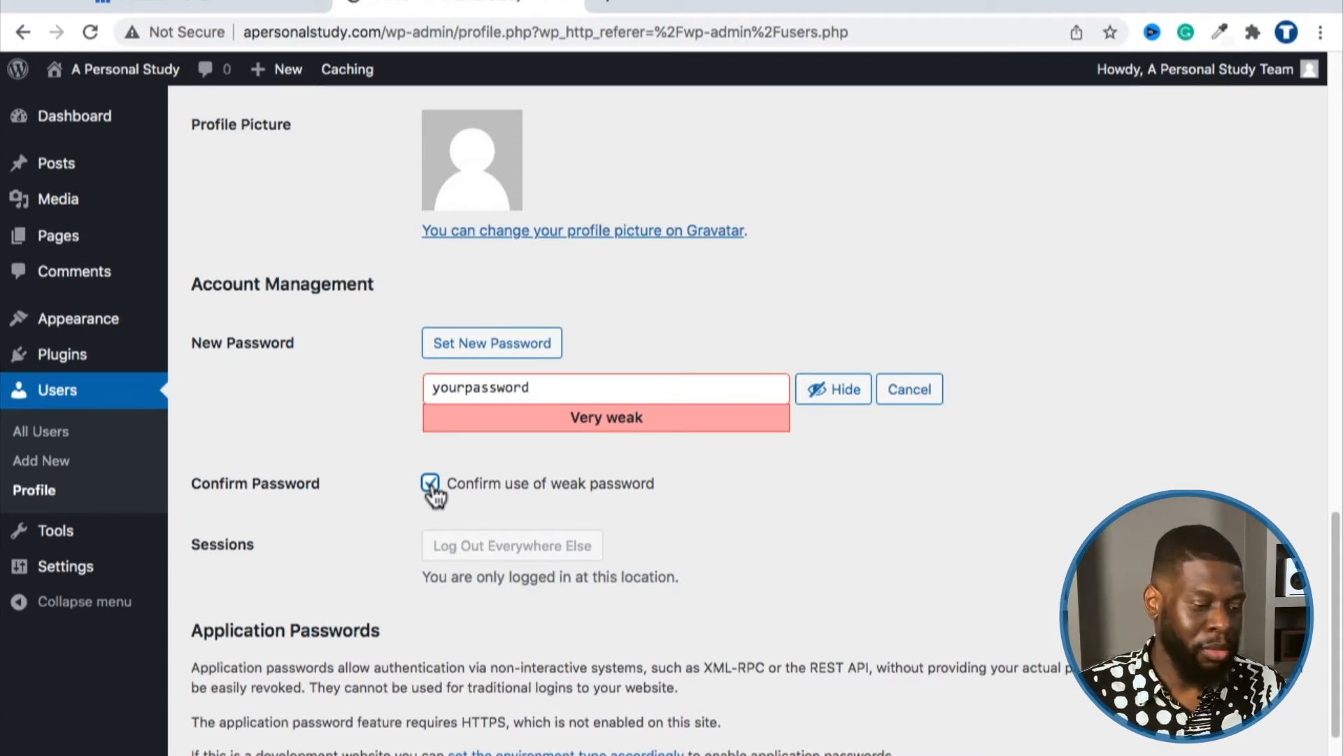
Step: Paste the copied strong password over the weak one
double_click(485, 396)
scroll(411, 418, down, 3)
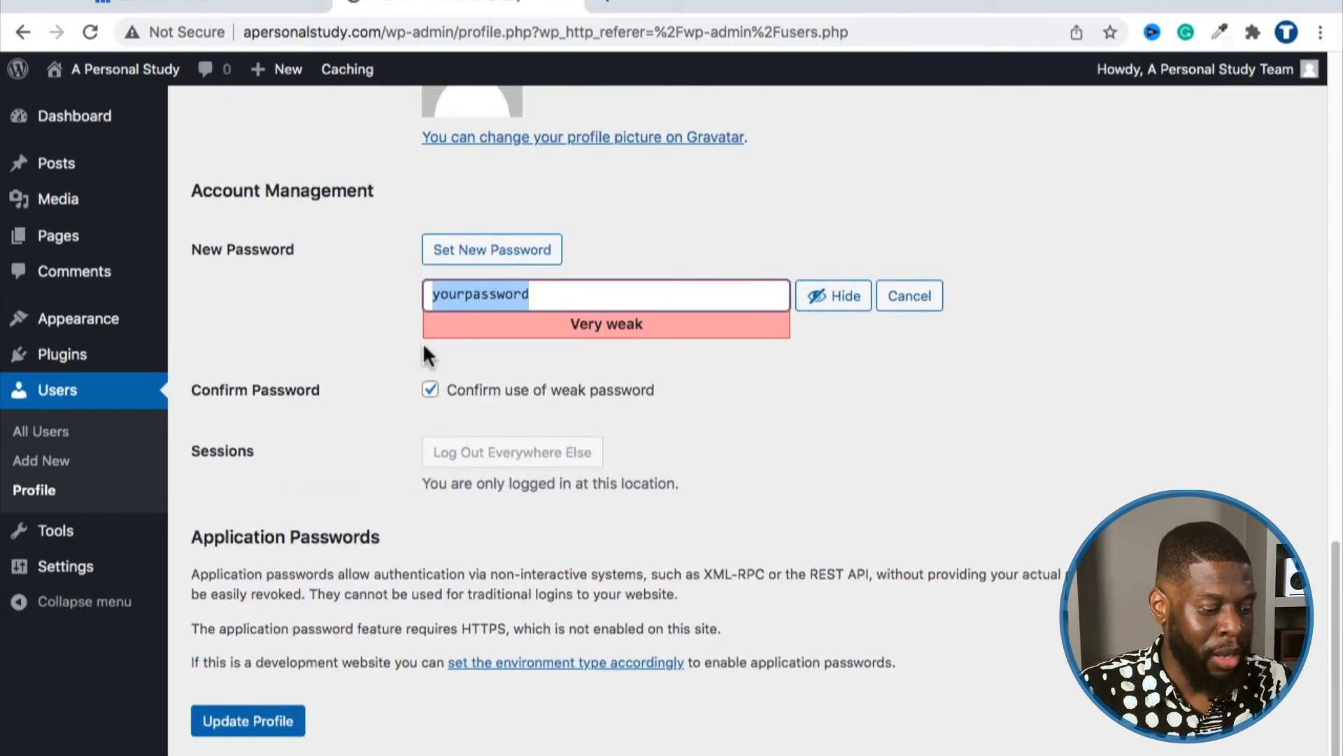
key(ctrl+v)
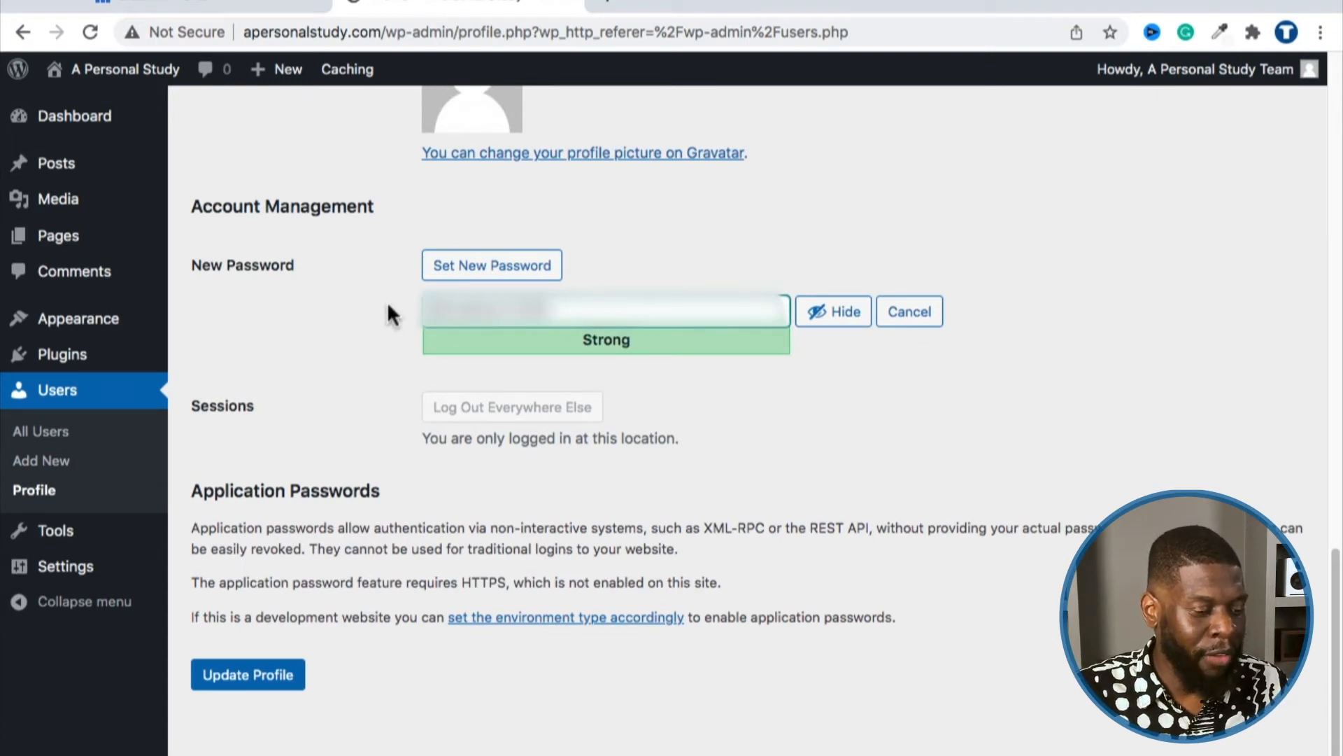
Step: Update the profile with the new password and return to the All Users list
click(264, 689)
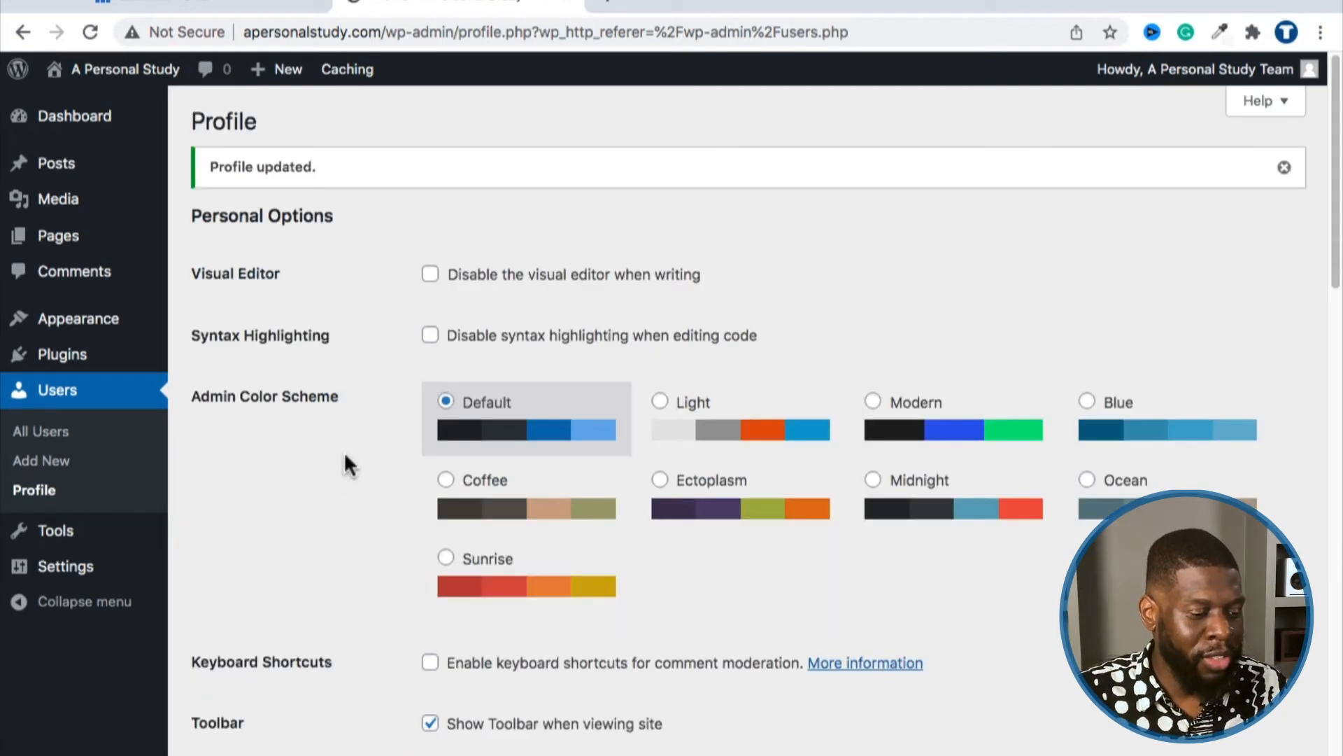
scroll(349, 434, down, 12)
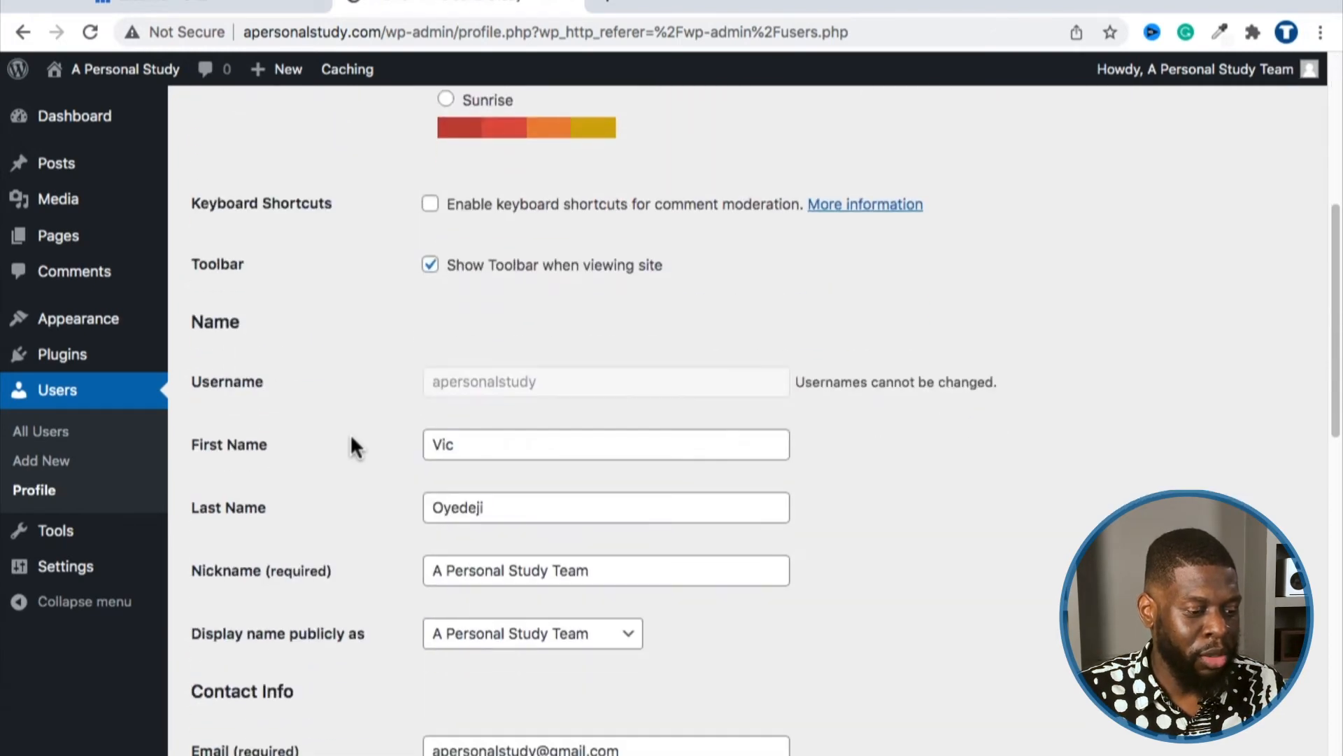
scroll(350, 434, down, 8)
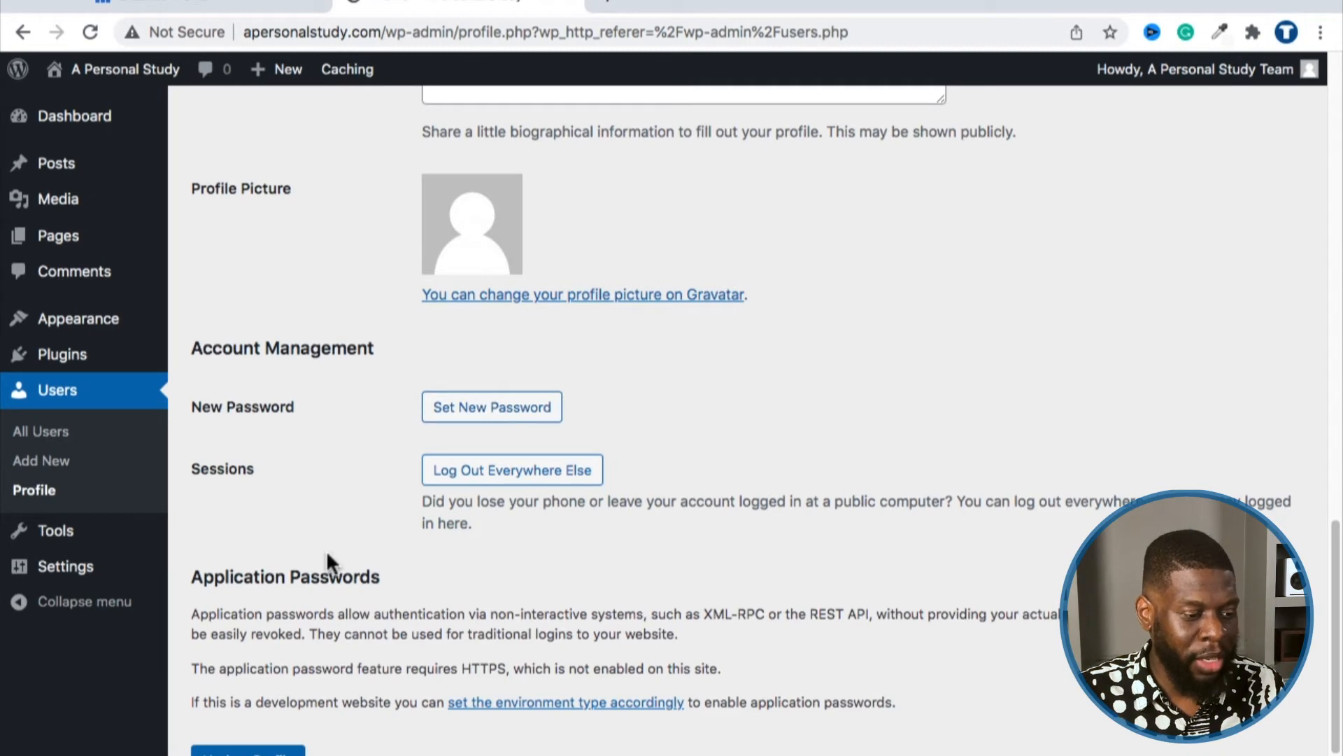
scroll(333, 523, up, 20)
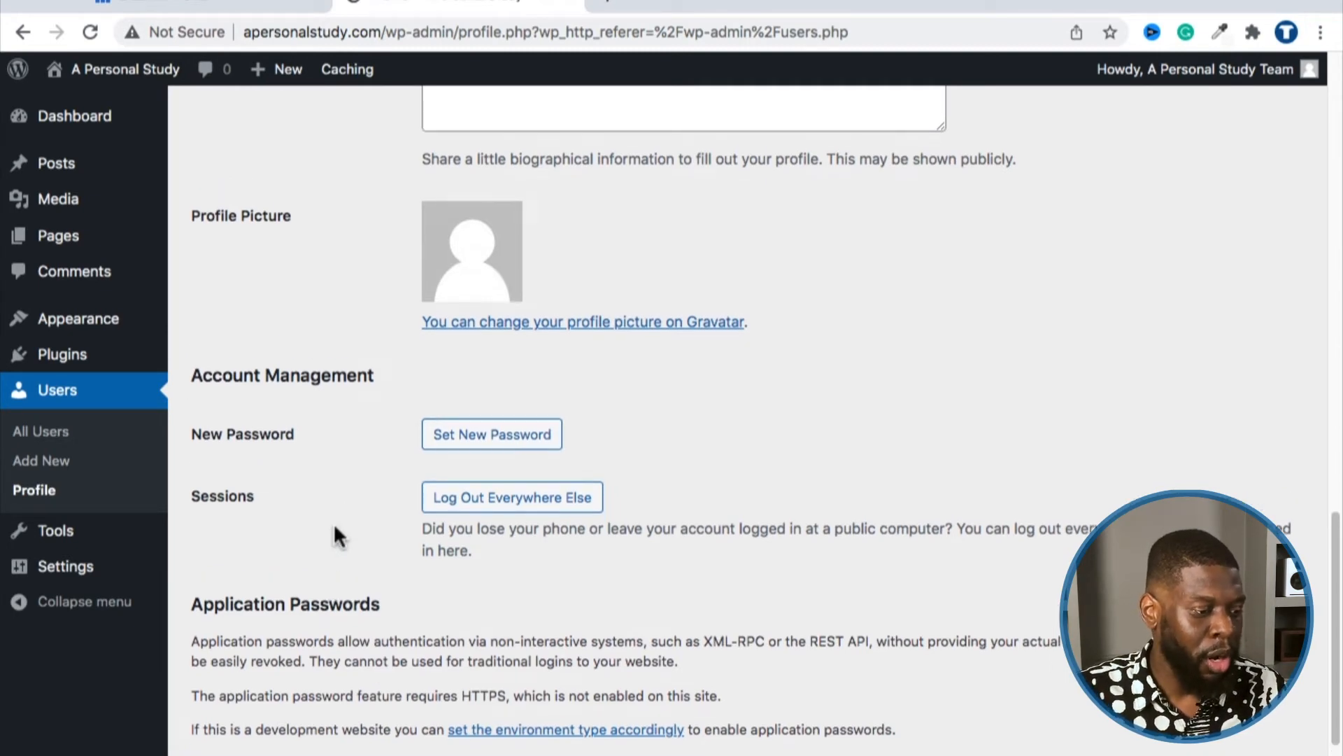
scroll(334, 525, down, 3)
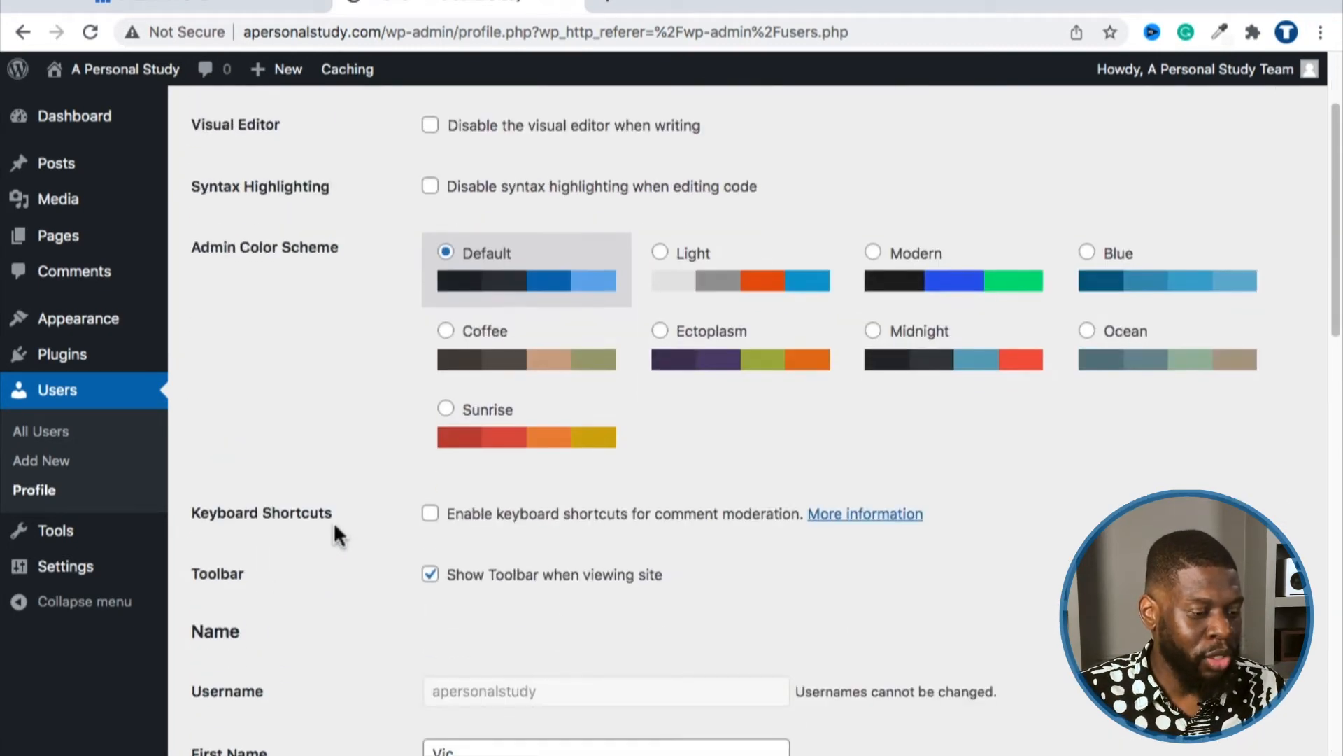
scroll(334, 525, up, 3)
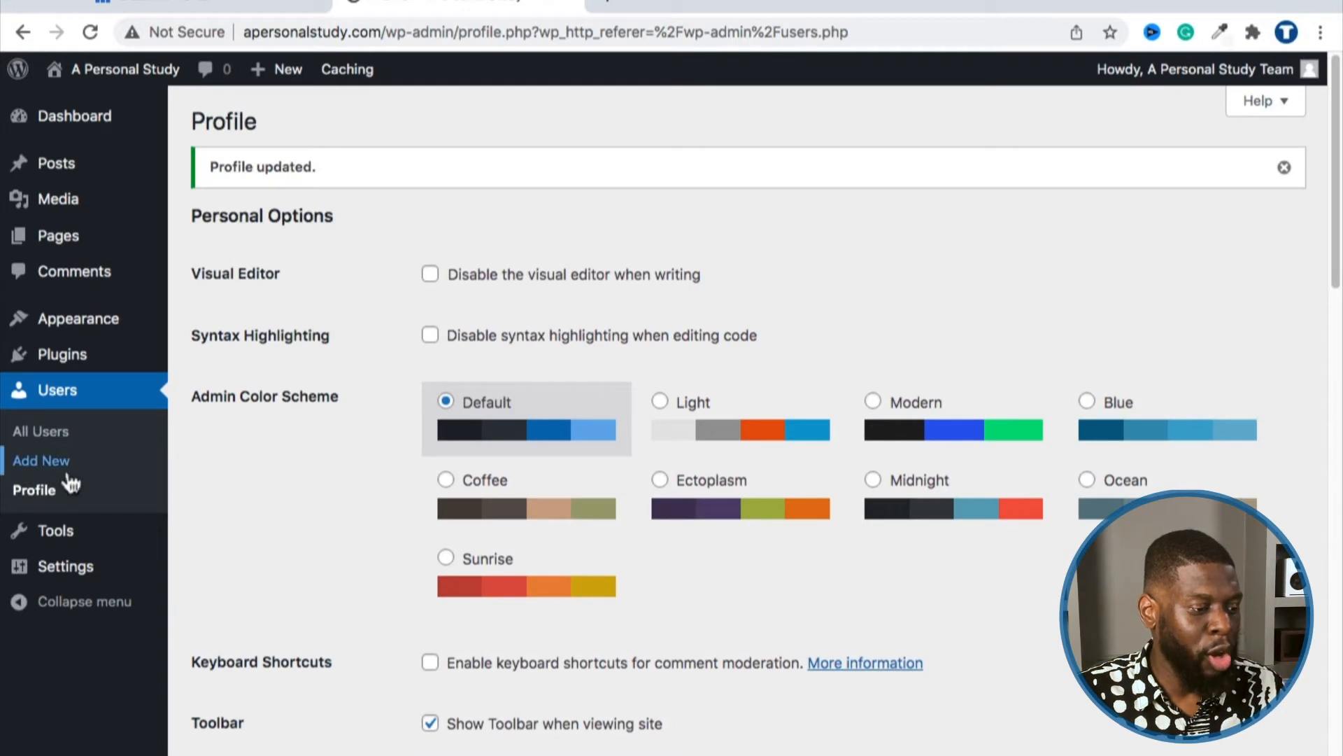
click(54, 439)
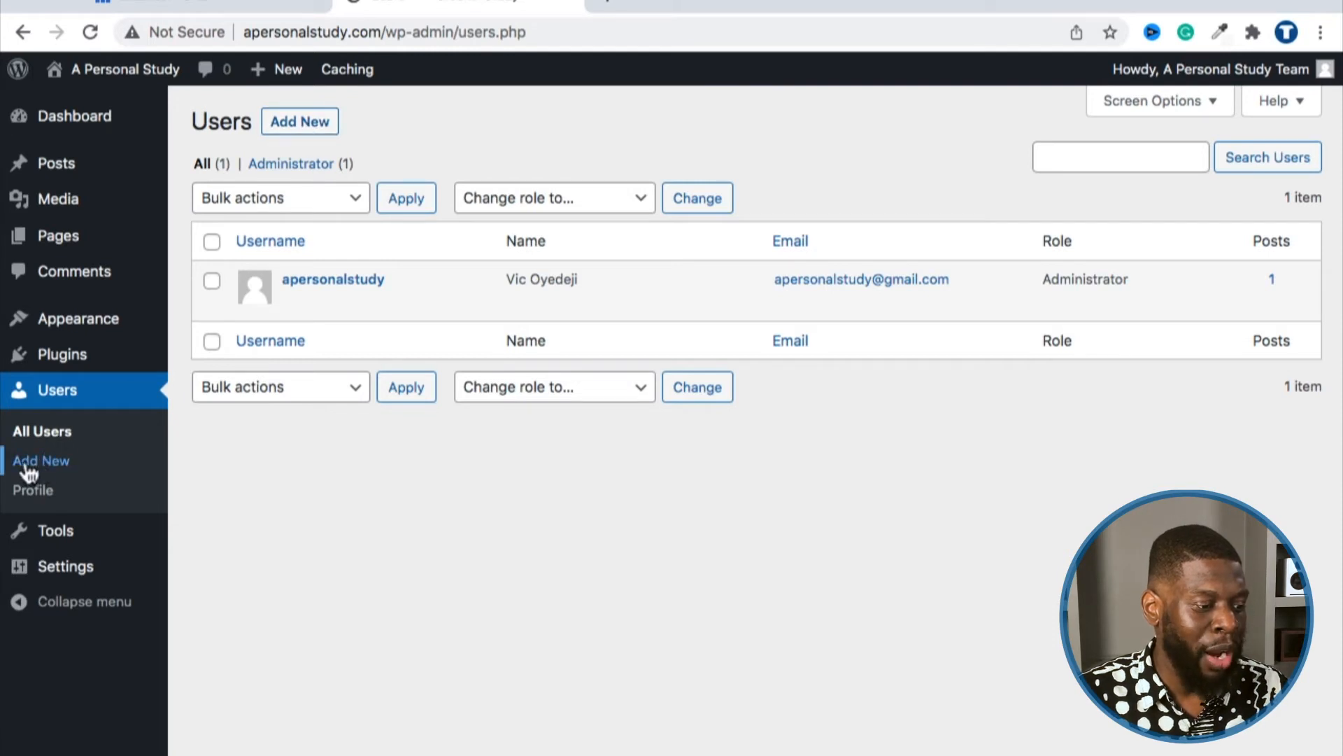
Step: Start a new user with username 'ateammember' and the team member's e-mail address
click(306, 124)
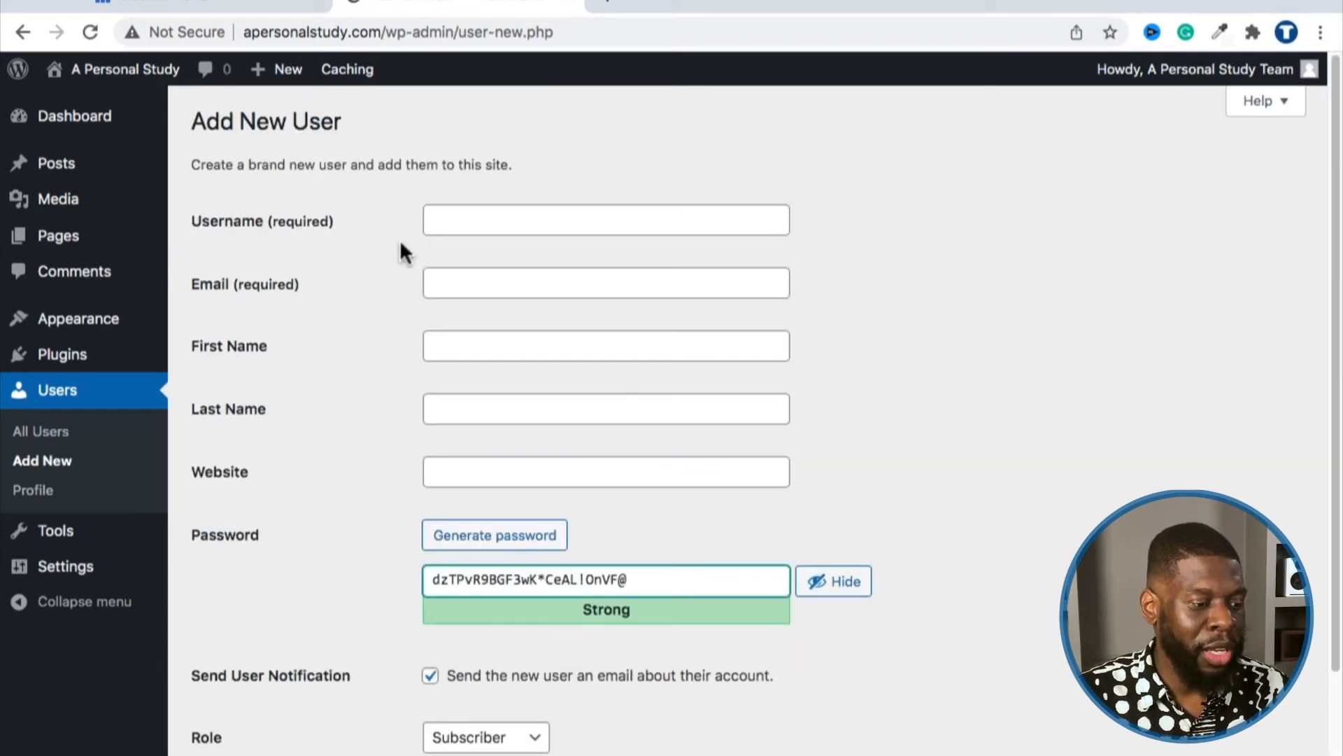
click(431, 220)
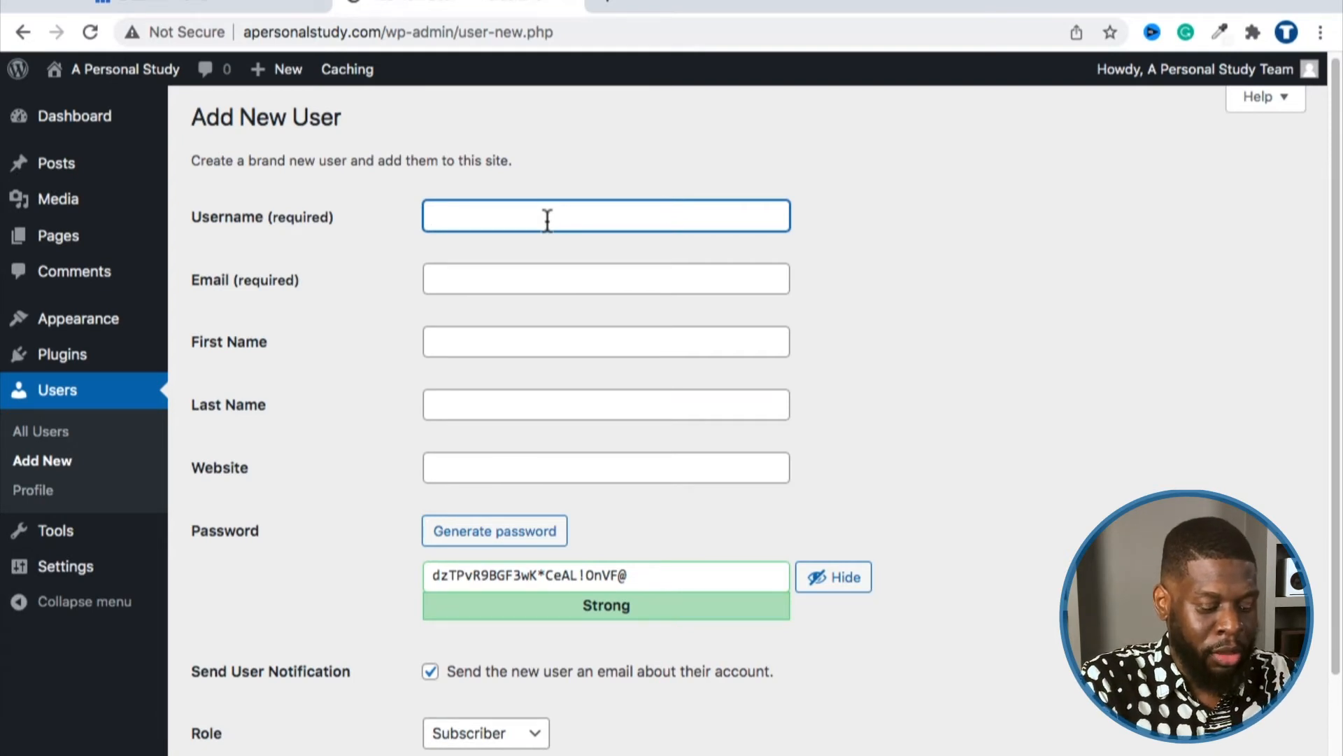
text(ateam)
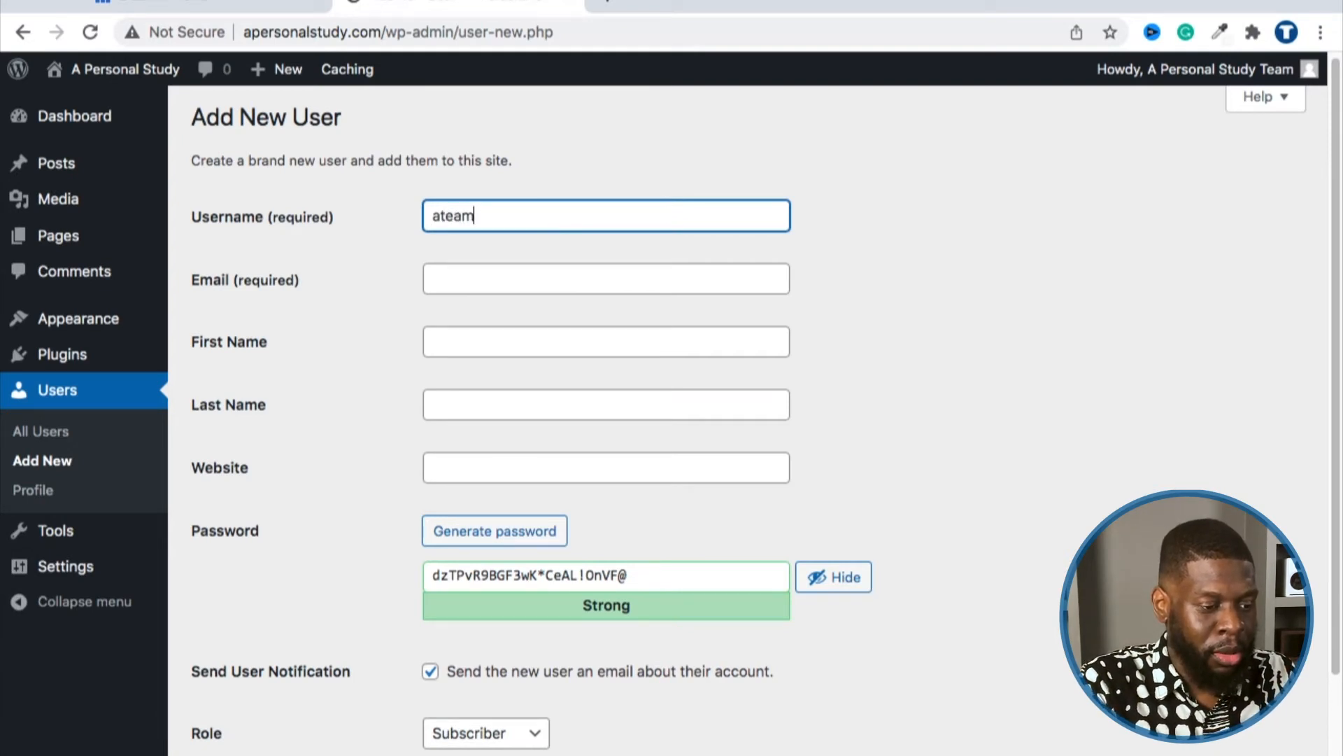
text(member)
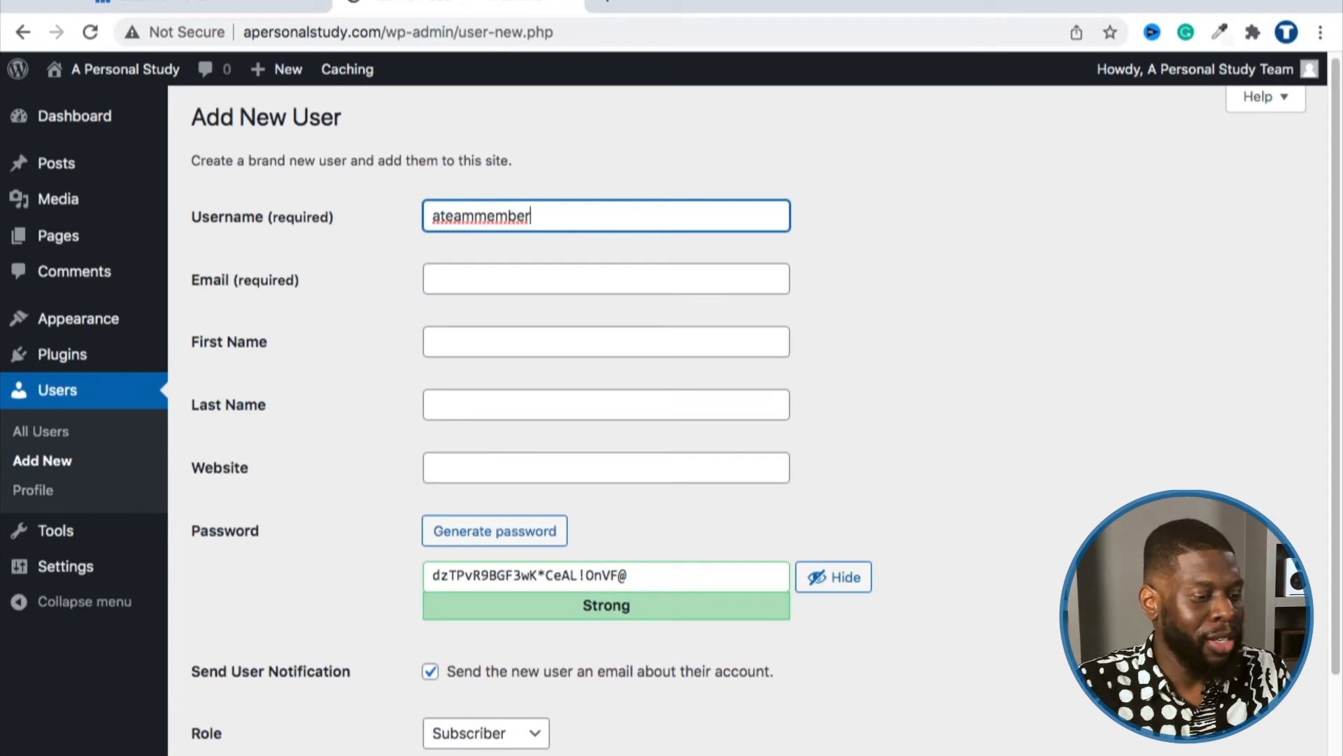
click(516, 268)
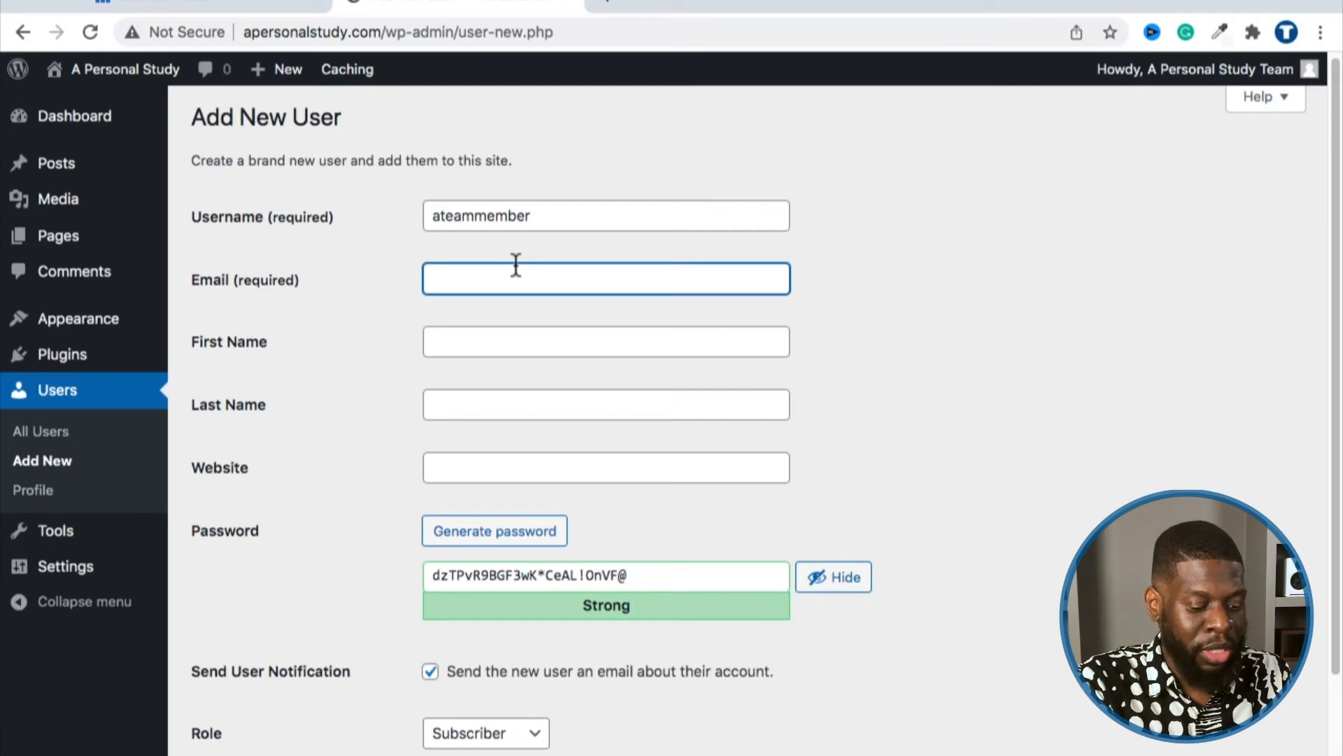
text(theiremail@)
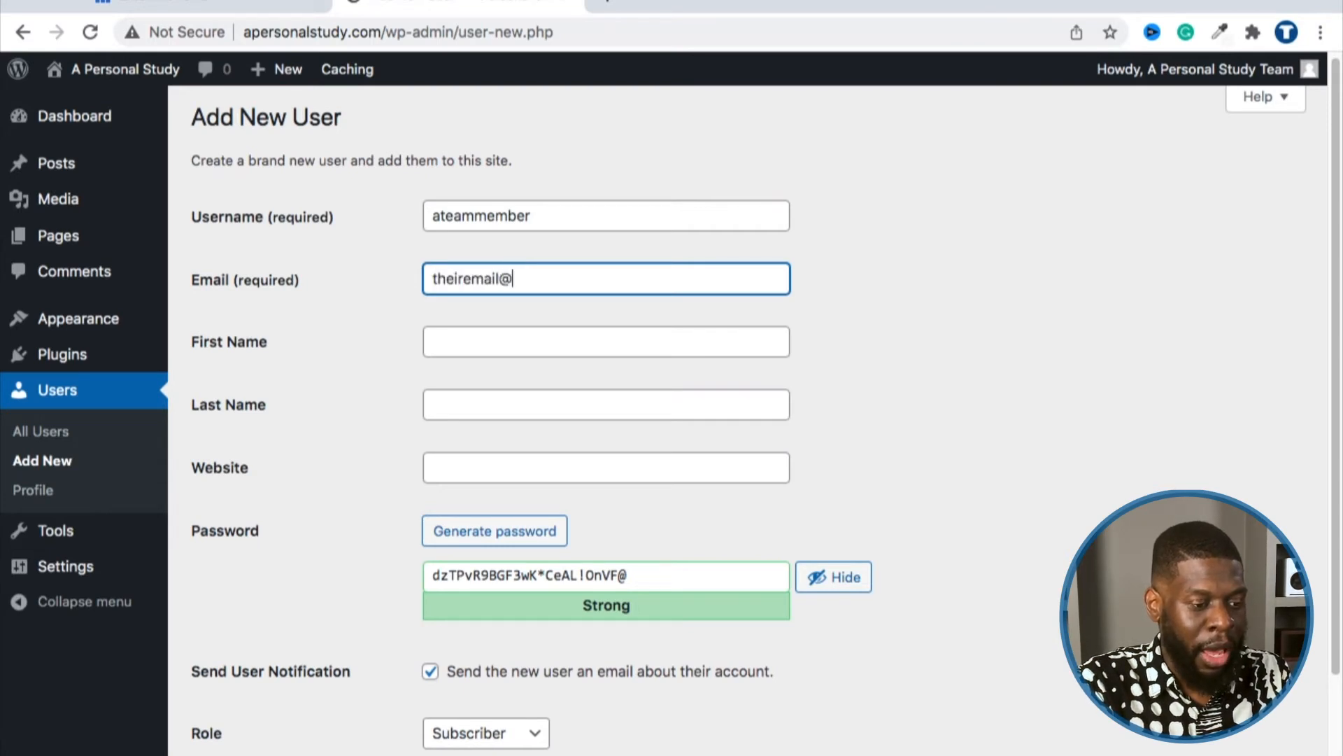
text(gmail.com)
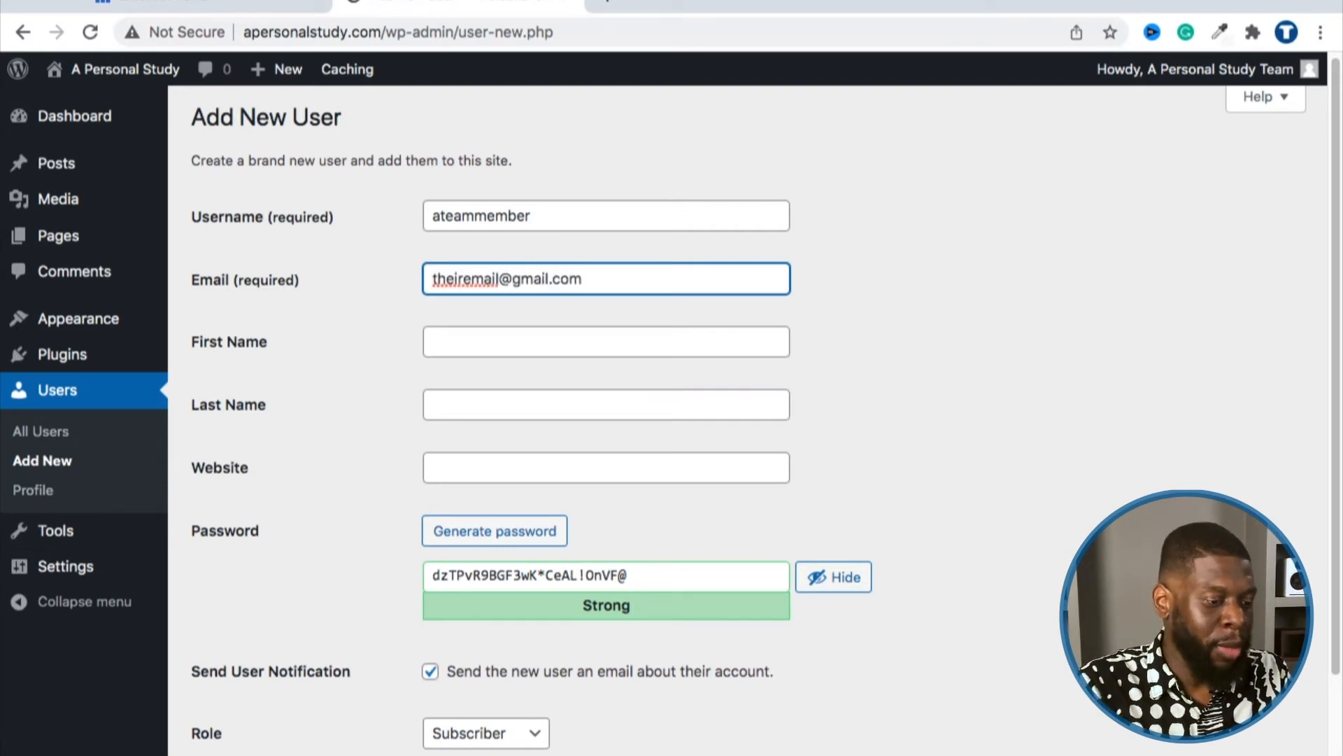
Step: Step past the optional First Name, Last Name and Website fields
click(502, 339)
key(Tab)
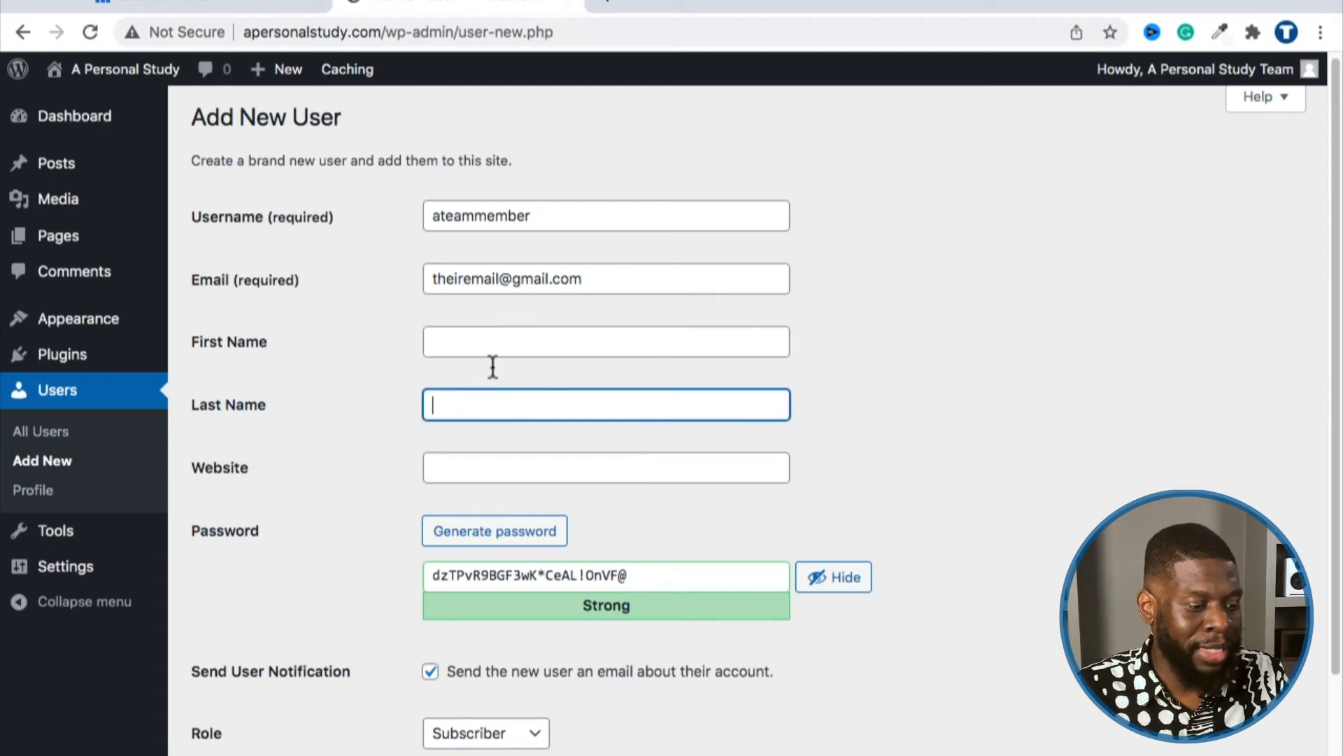
click(497, 350)
click(495, 385)
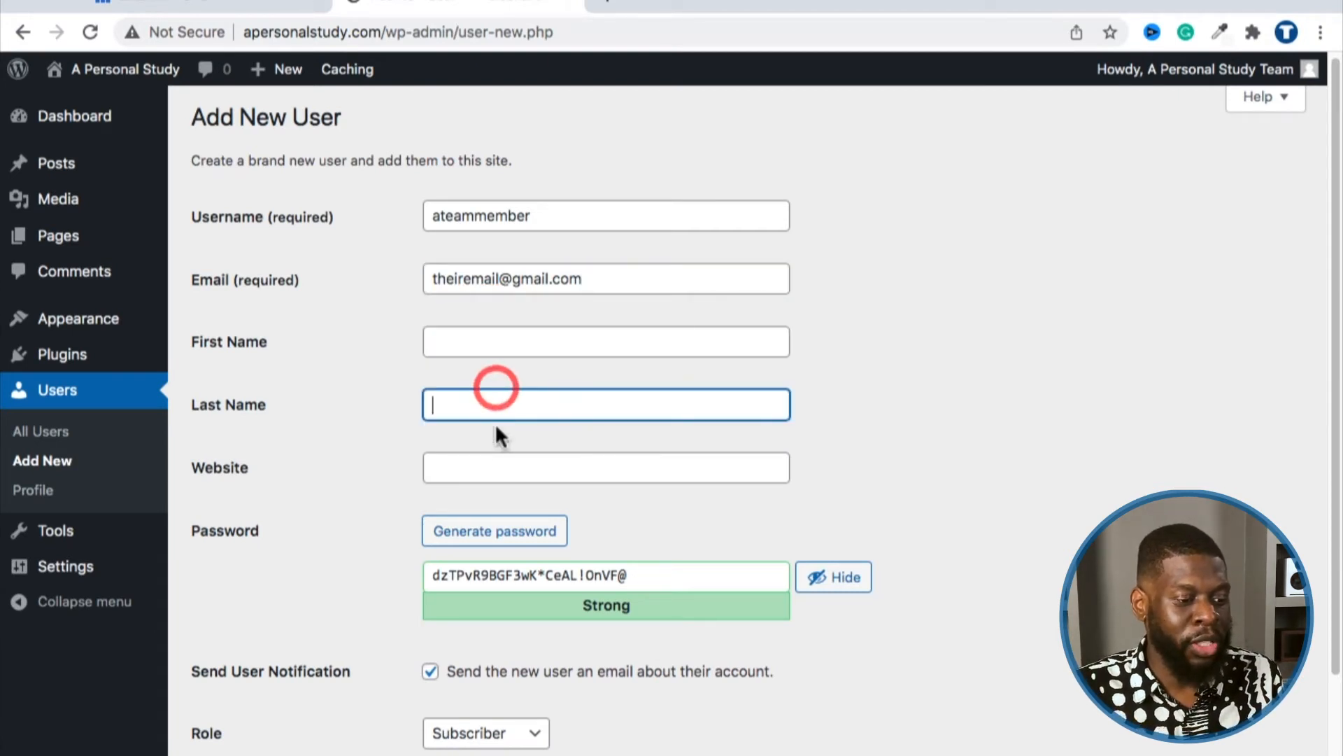
click(492, 463)
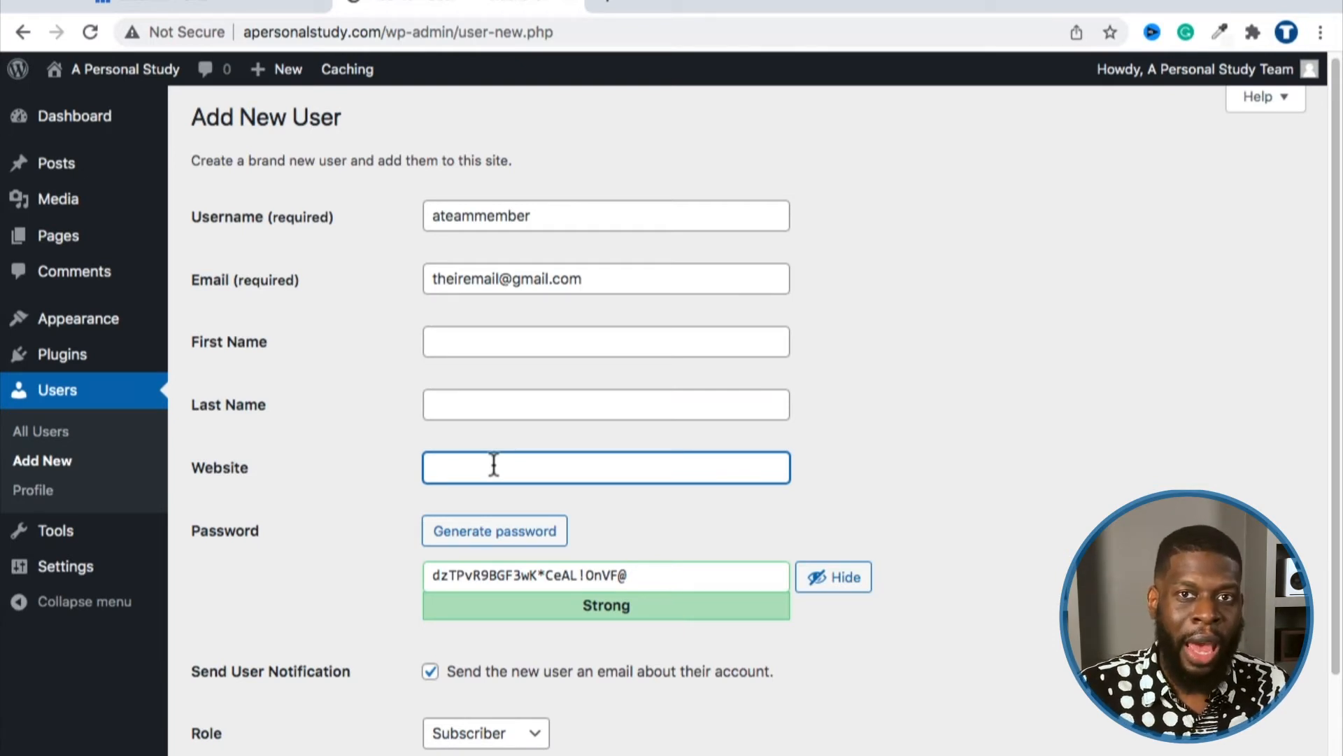
scroll(494, 464, down, 1)
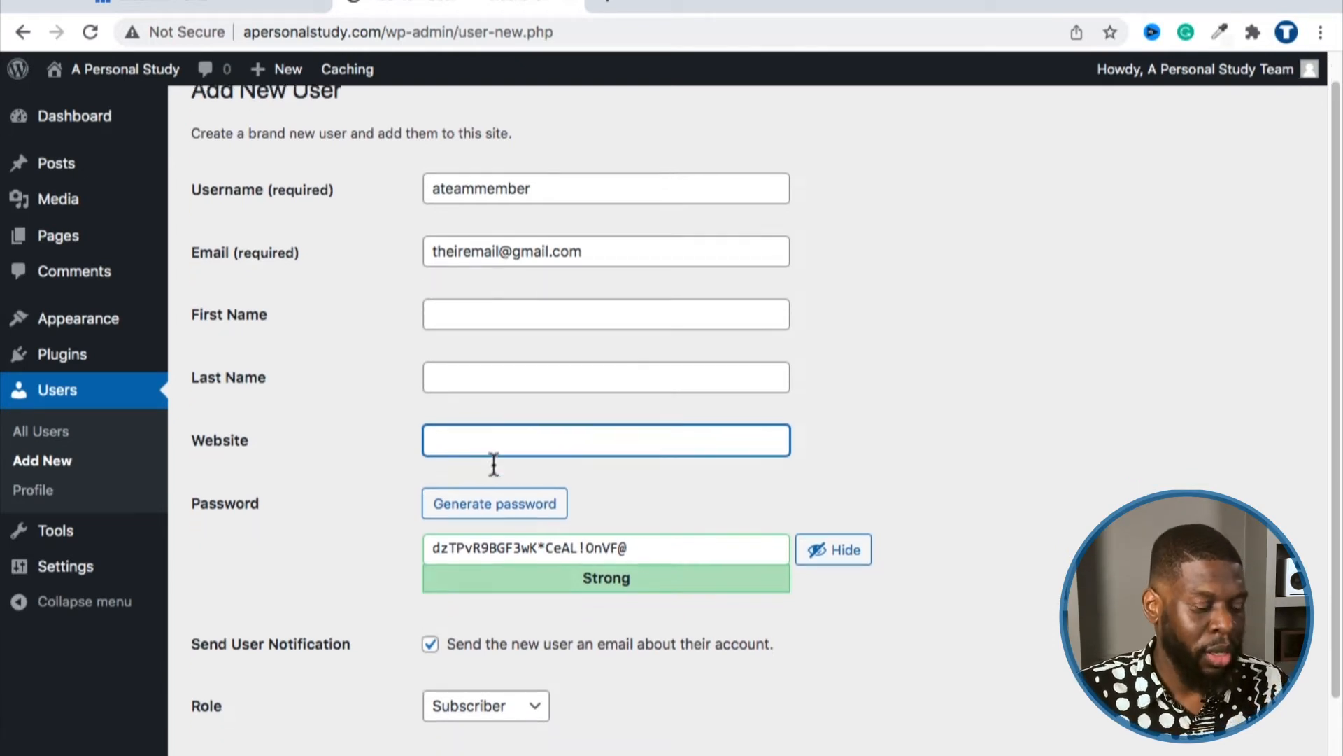
scroll(494, 464, down, 3)
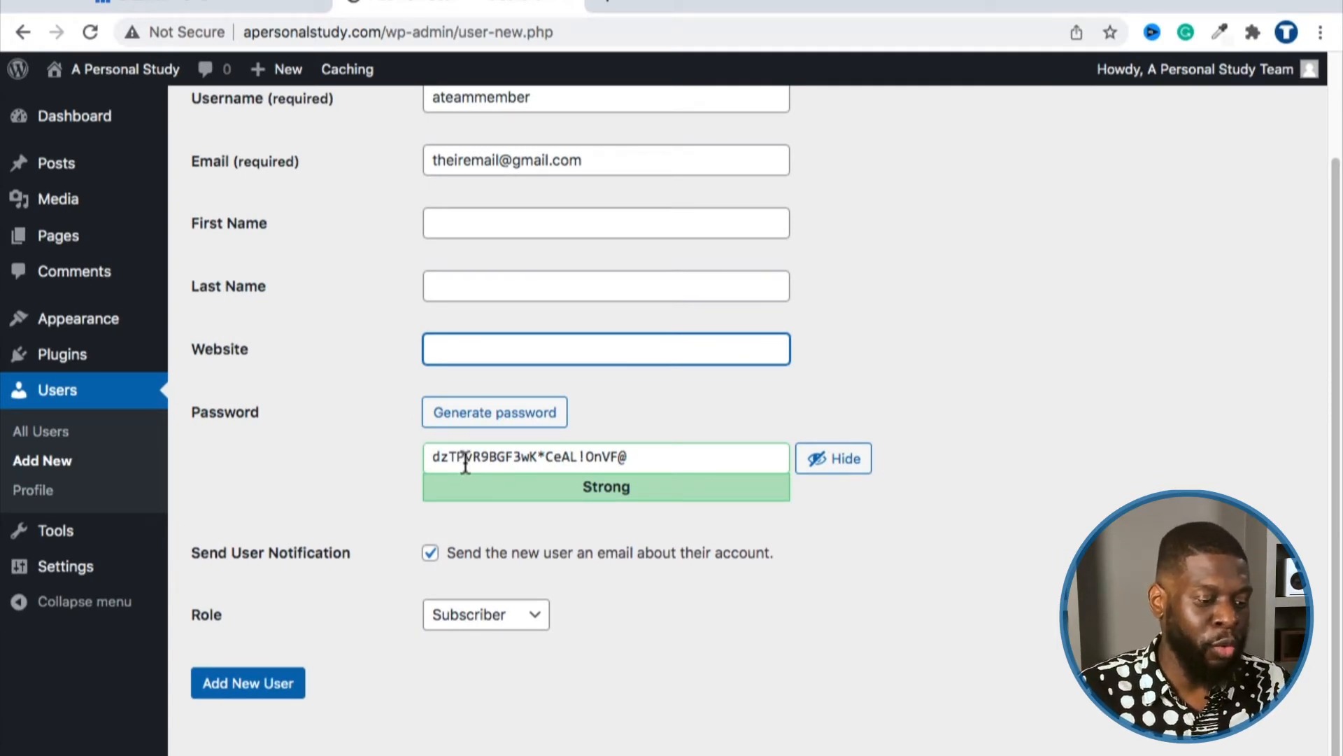
scroll(462, 468, down, 1)
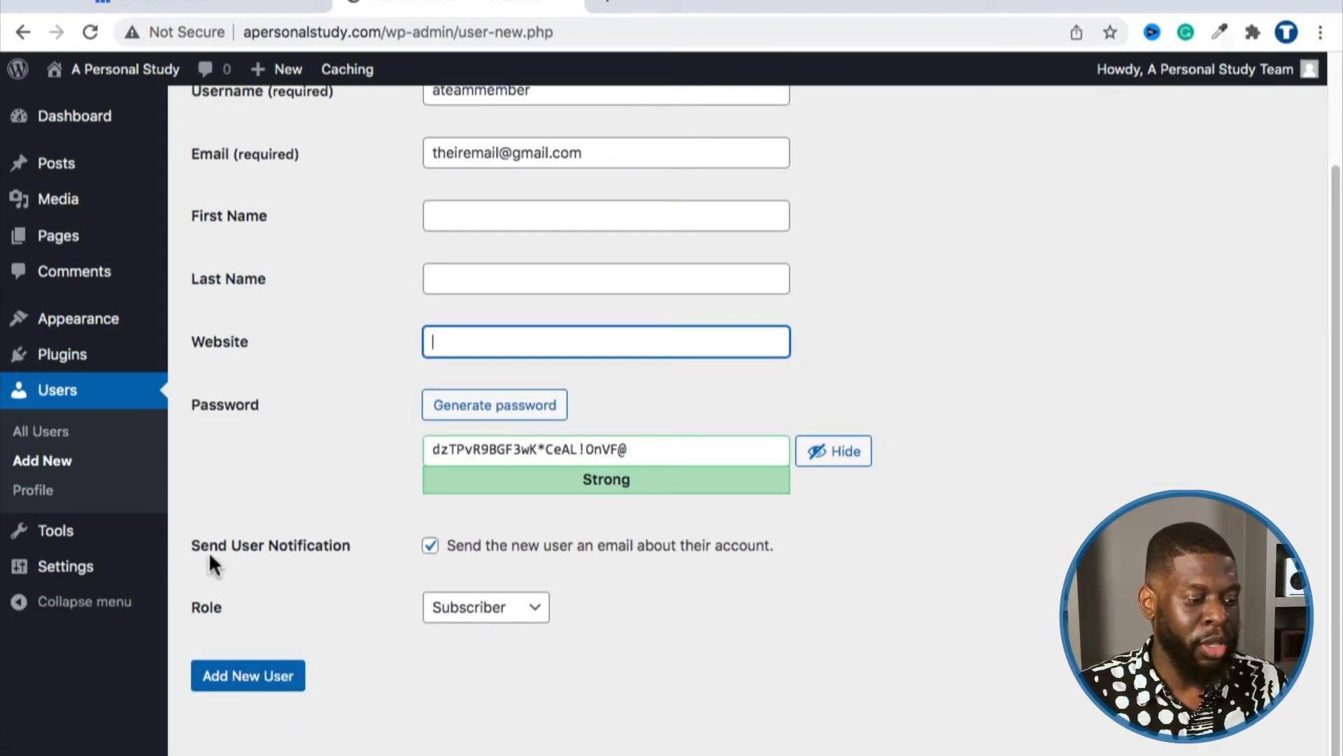
mouse_move(347, 545)
mouse_down()
mouse_move(189, 544)
mouse_move(201, 546)
mouse_up()
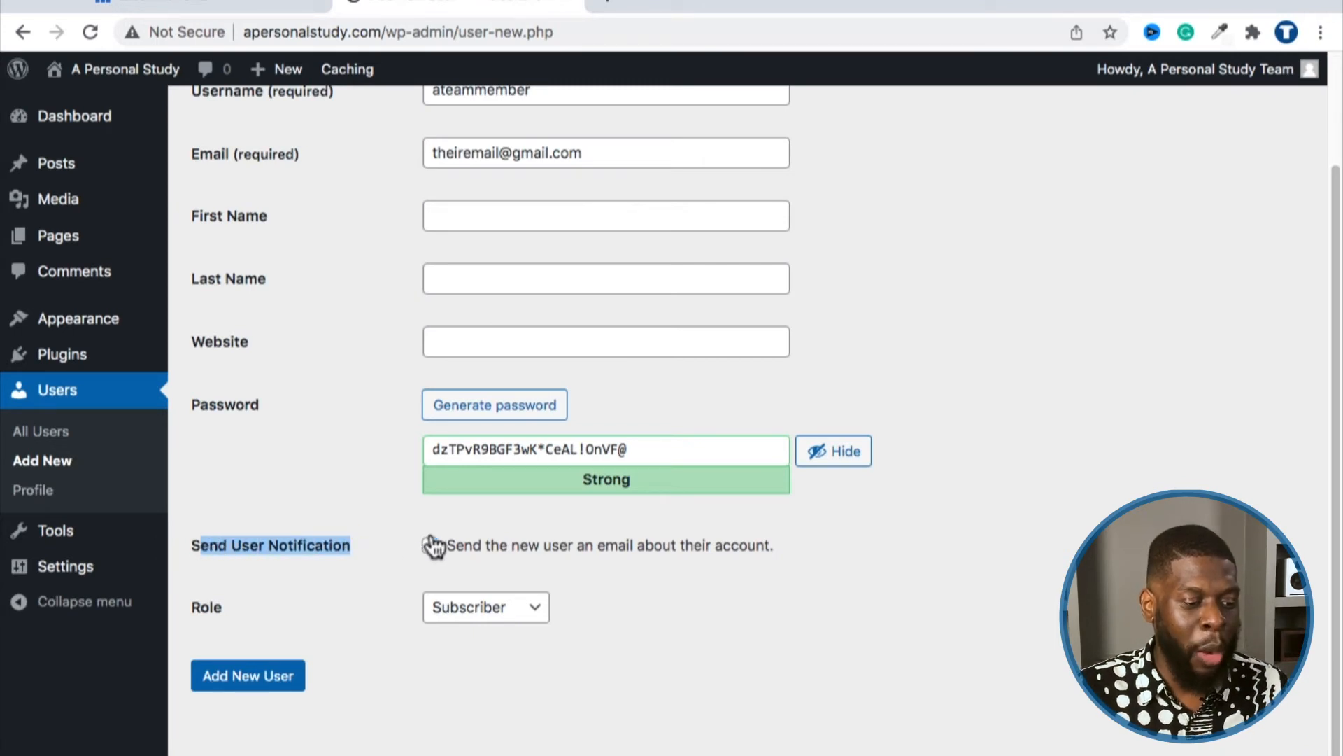
click(375, 506)
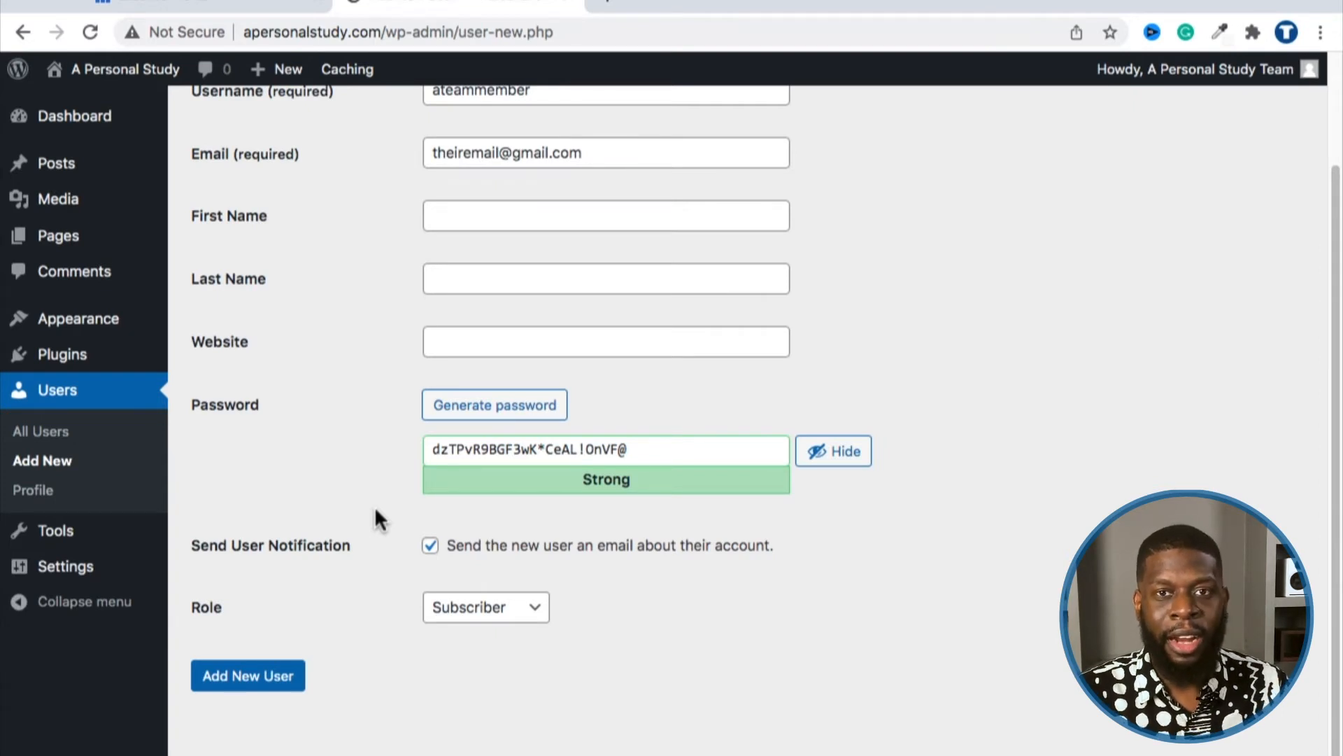
triple_click(471, 451)
click(347, 477)
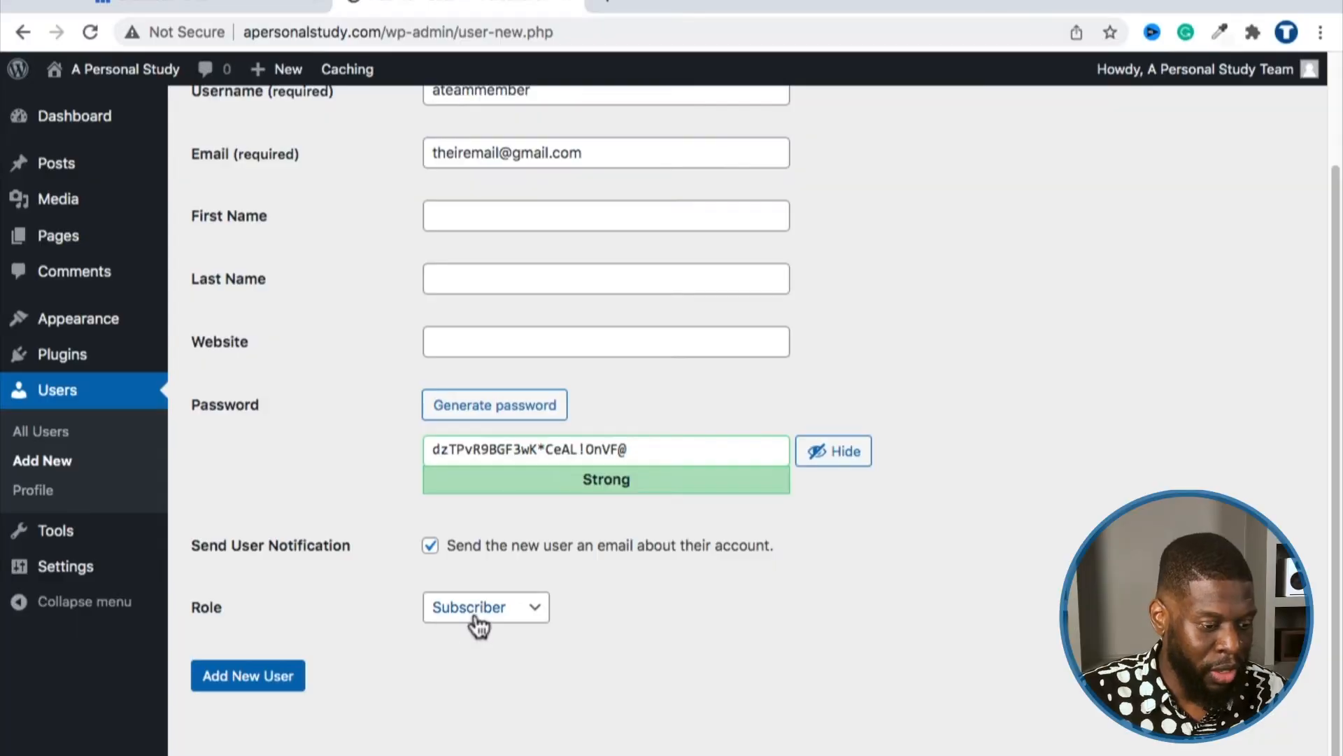
Step: Change the new user's role from Subscriber to Administrator
click(476, 610)
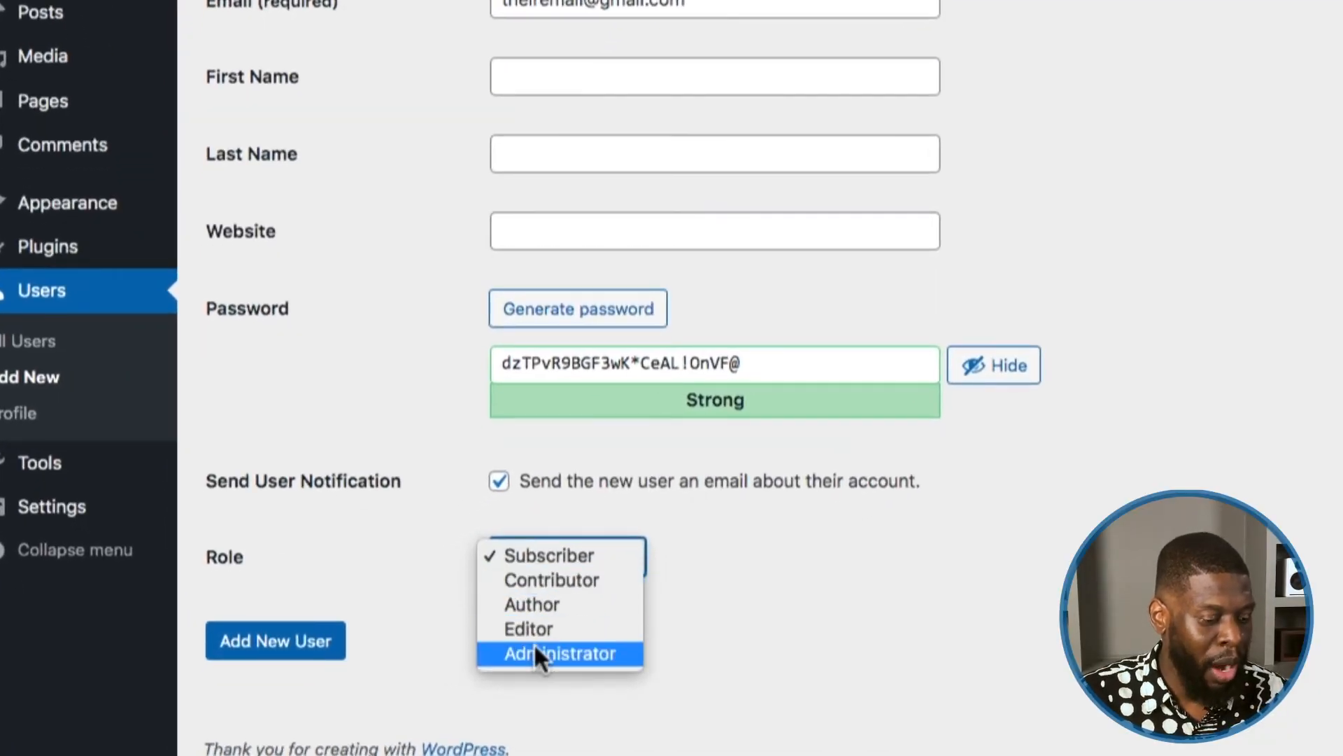
click(695, 591)
click(613, 566)
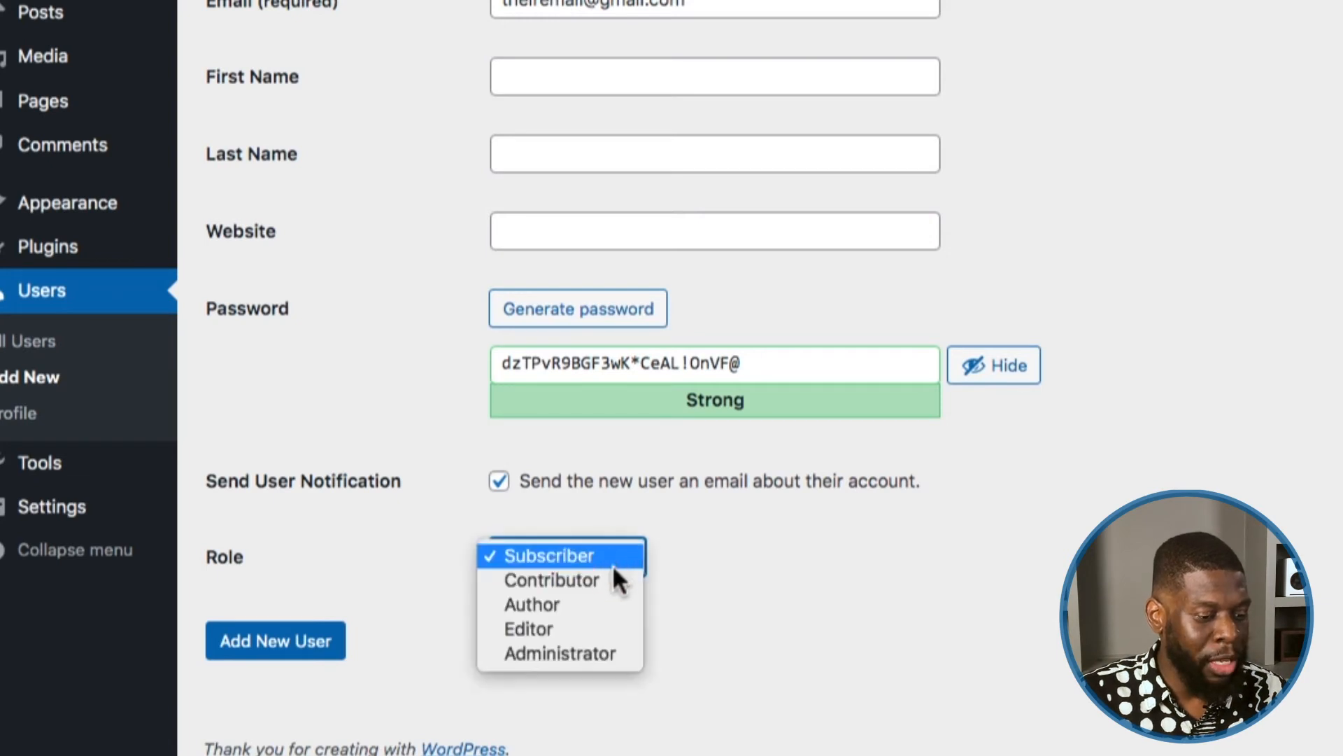
click(578, 653)
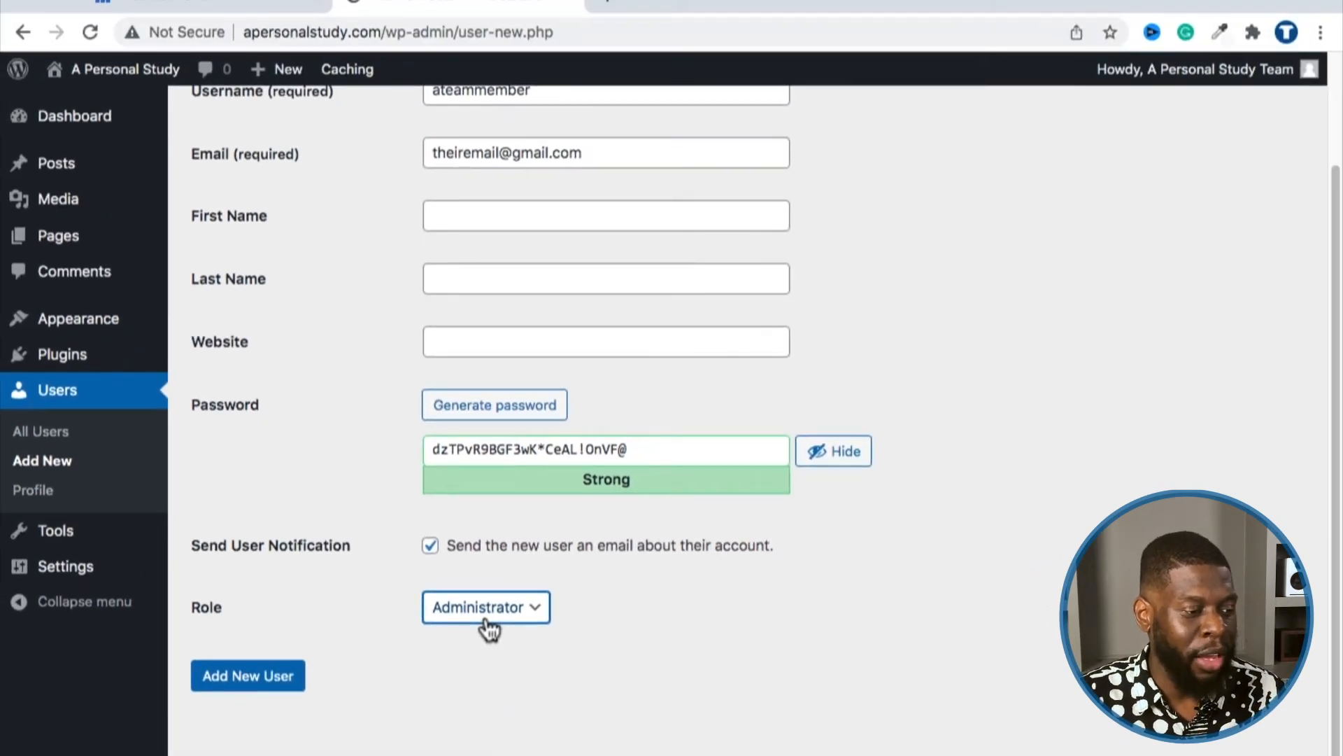
mouse_move(75, 360)
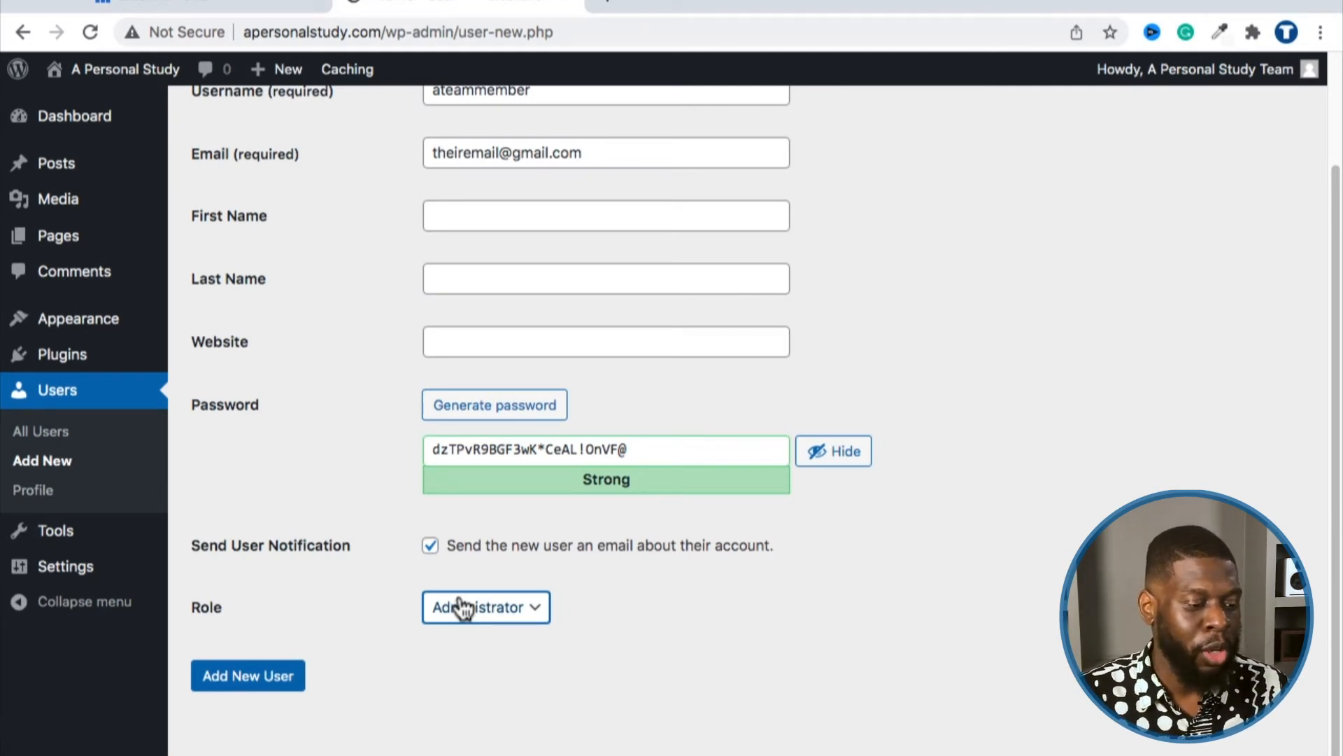
scroll(460, 608, up, 4)
scroll(459, 338, down, 4)
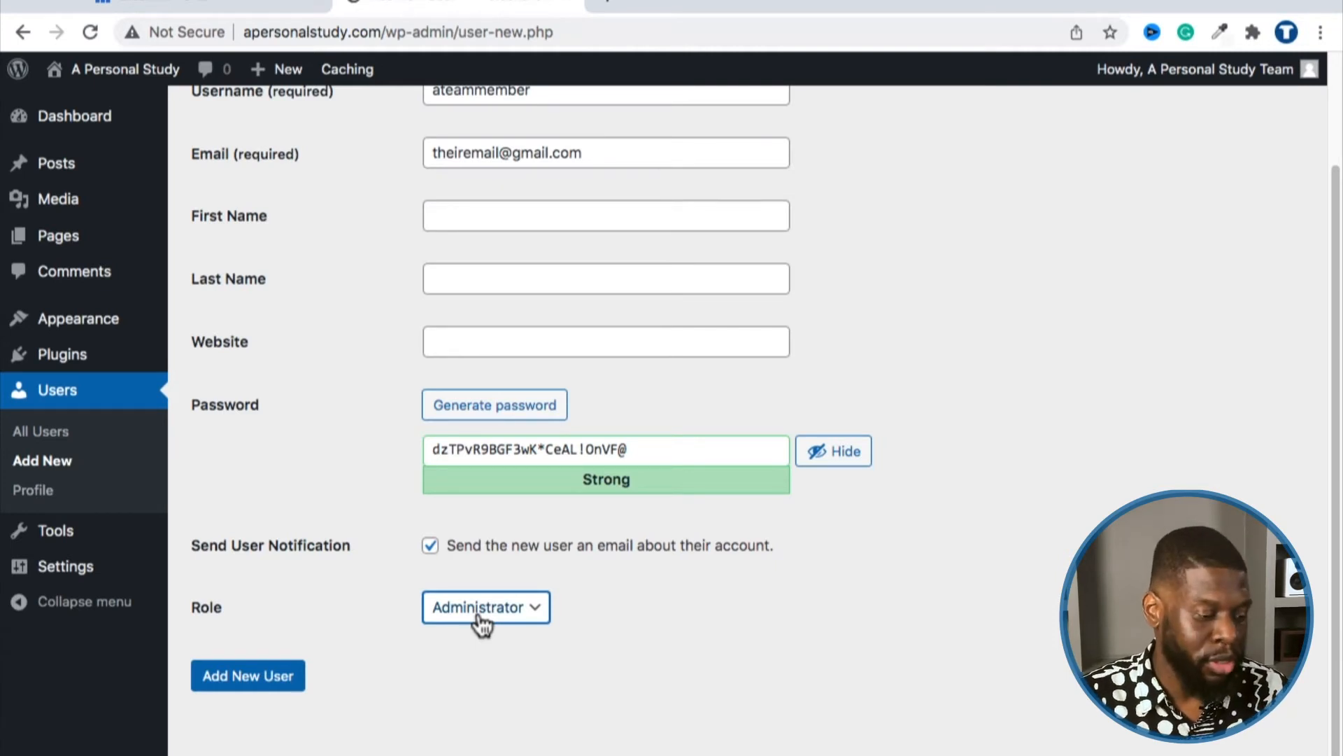
Step: Try Editor, then Author, then Contributor as the new user's role
click(478, 614)
click(488, 586)
click(466, 608)
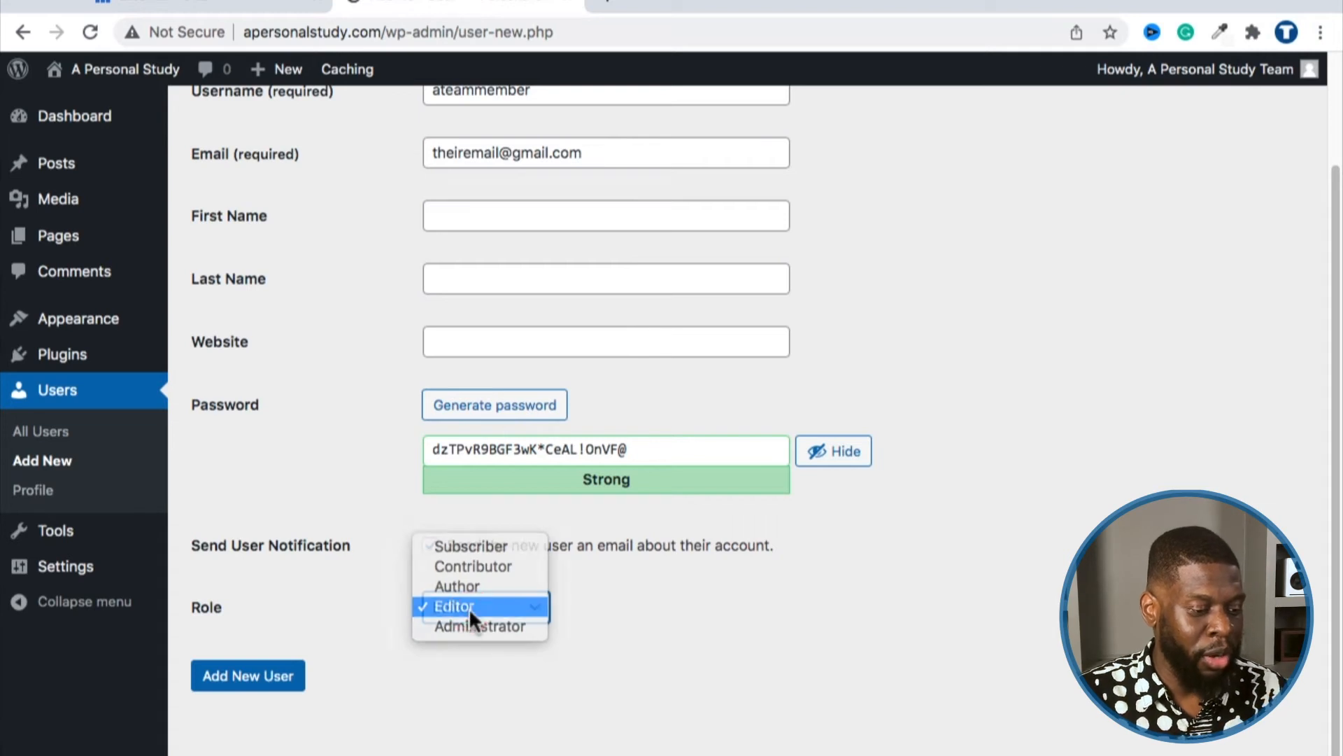
click(469, 607)
mouse_move(67, 549)
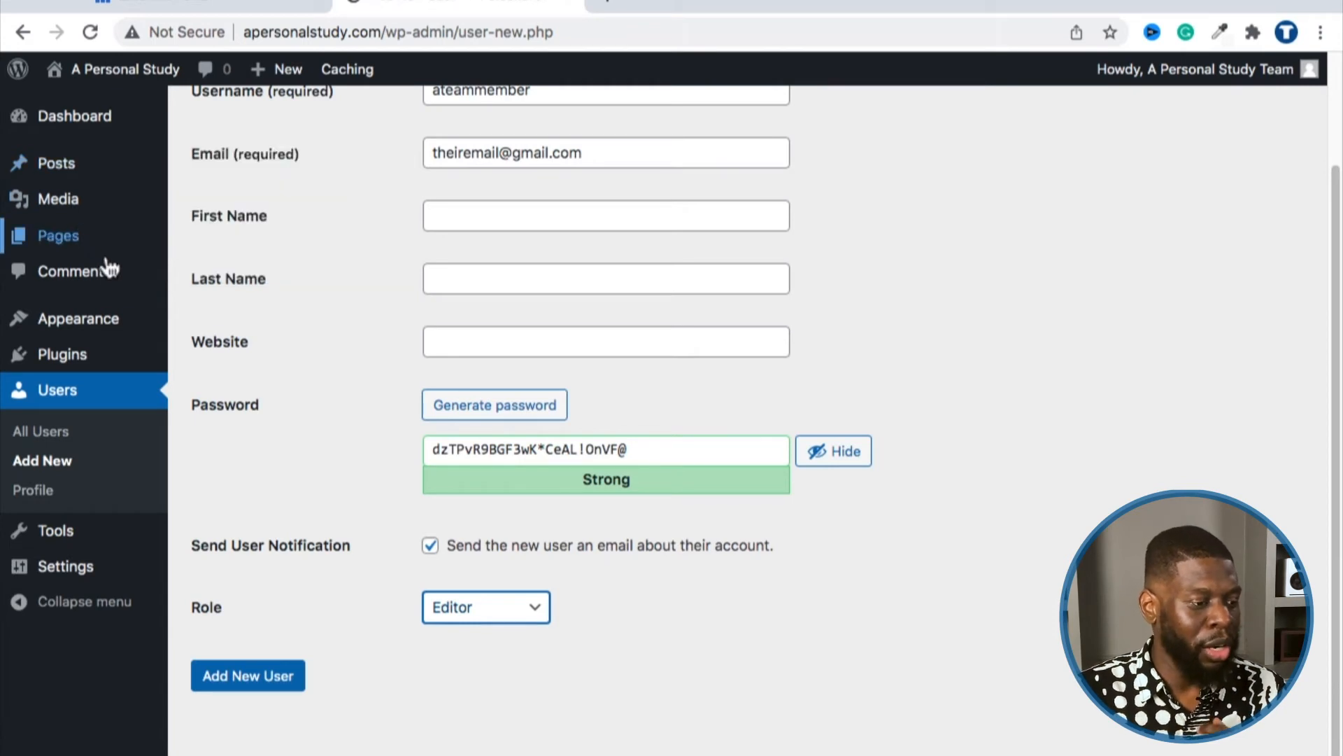
click(448, 613)
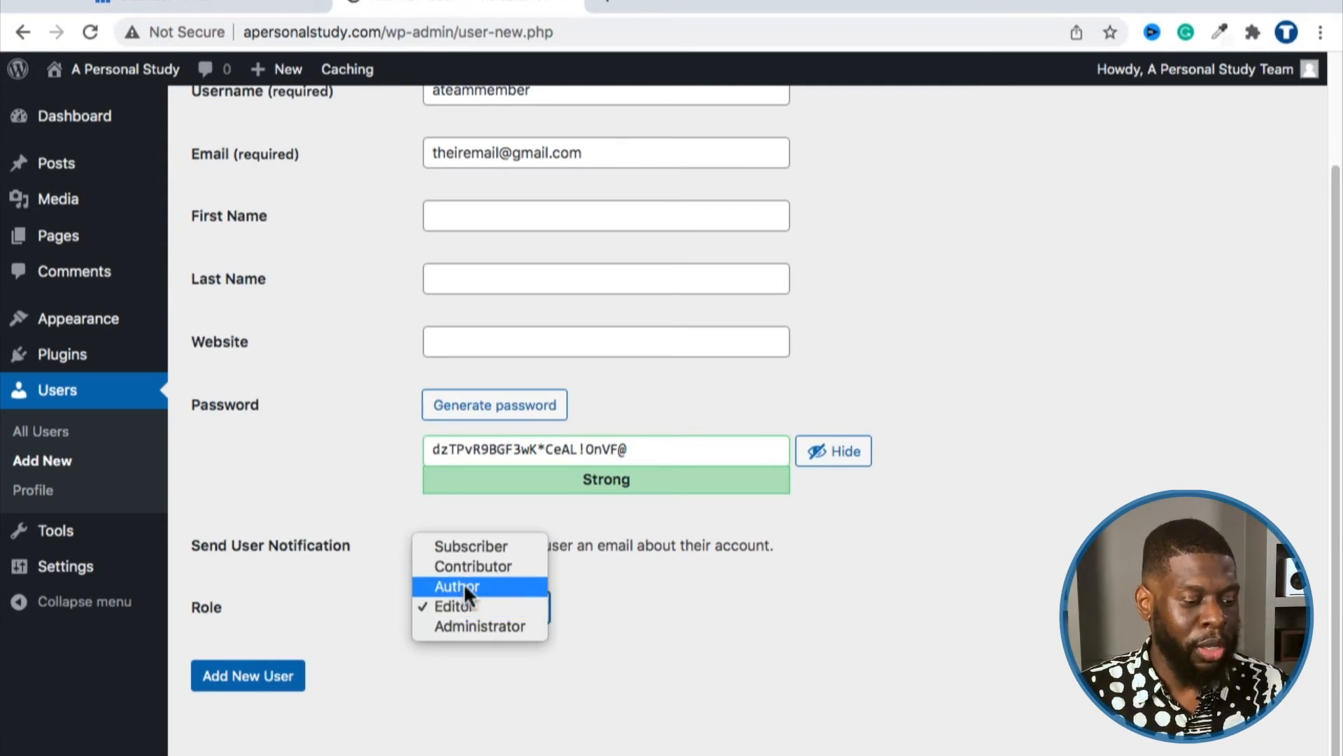
click(464, 587)
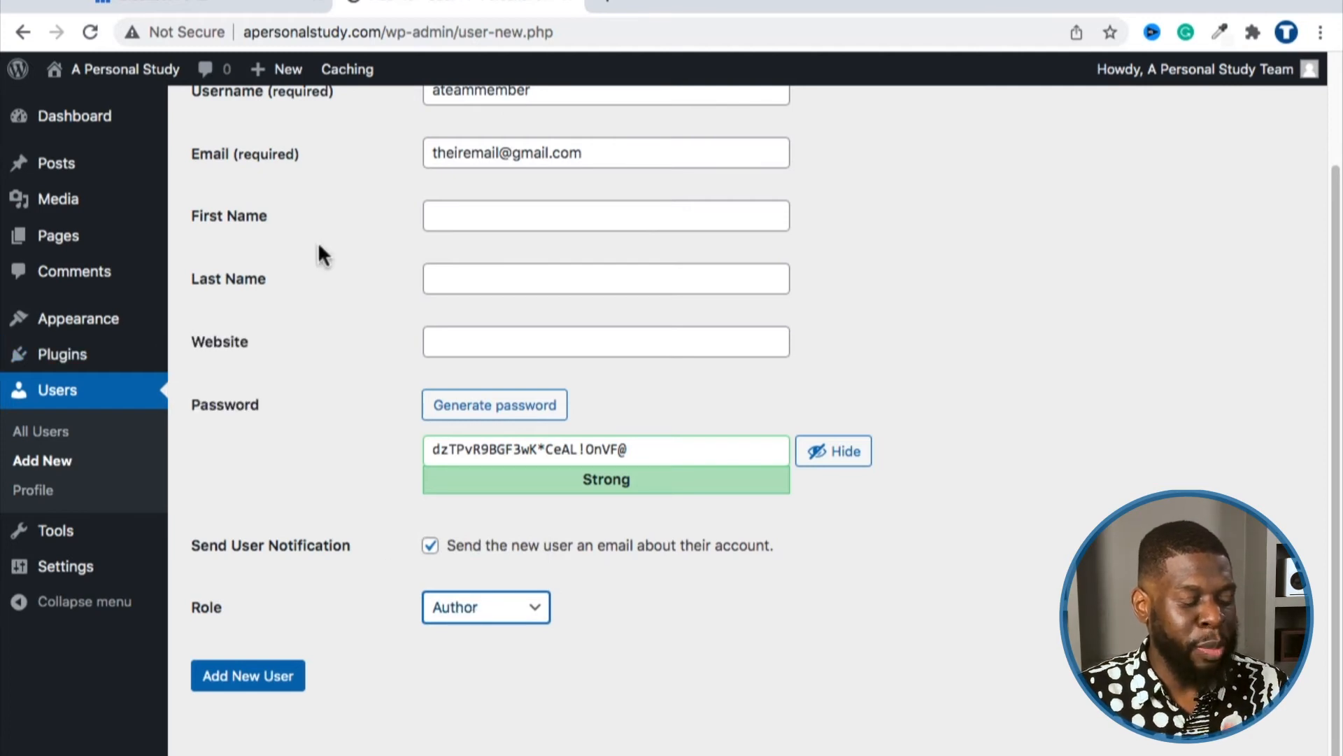
click(465, 607)
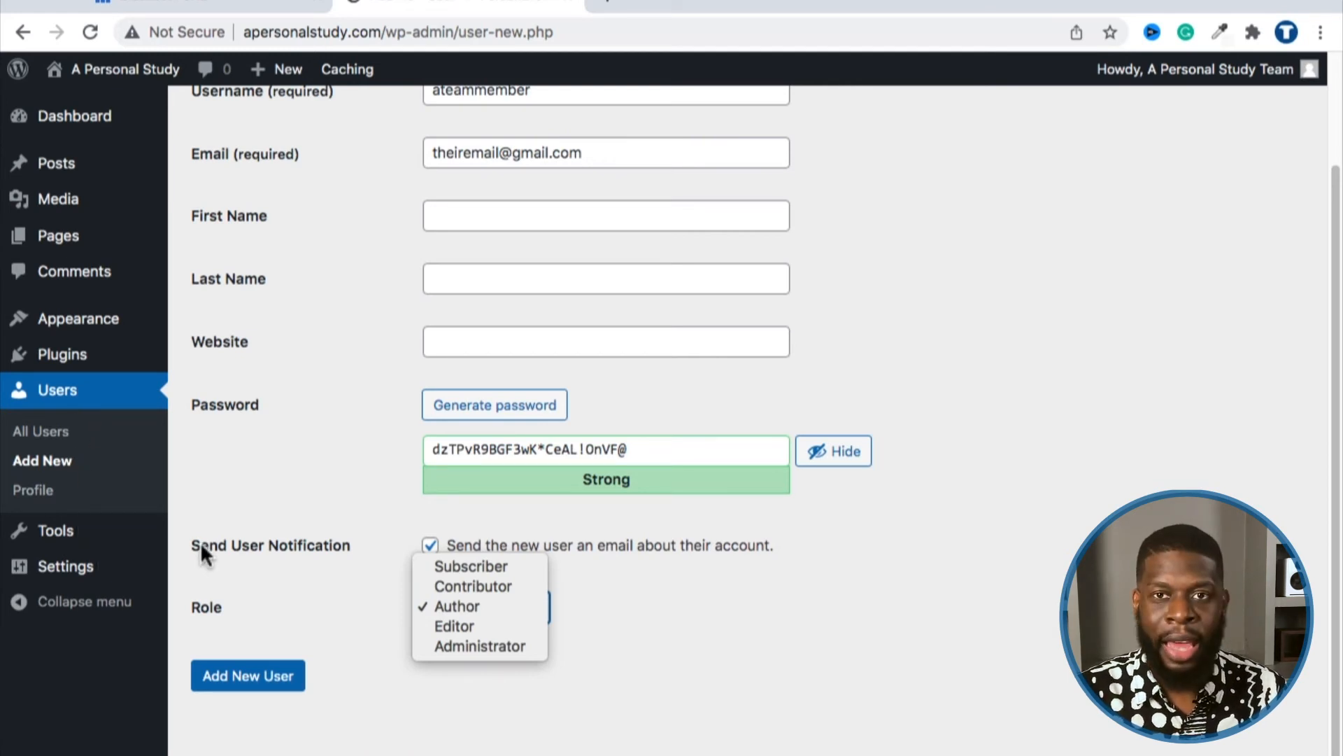
click(457, 586)
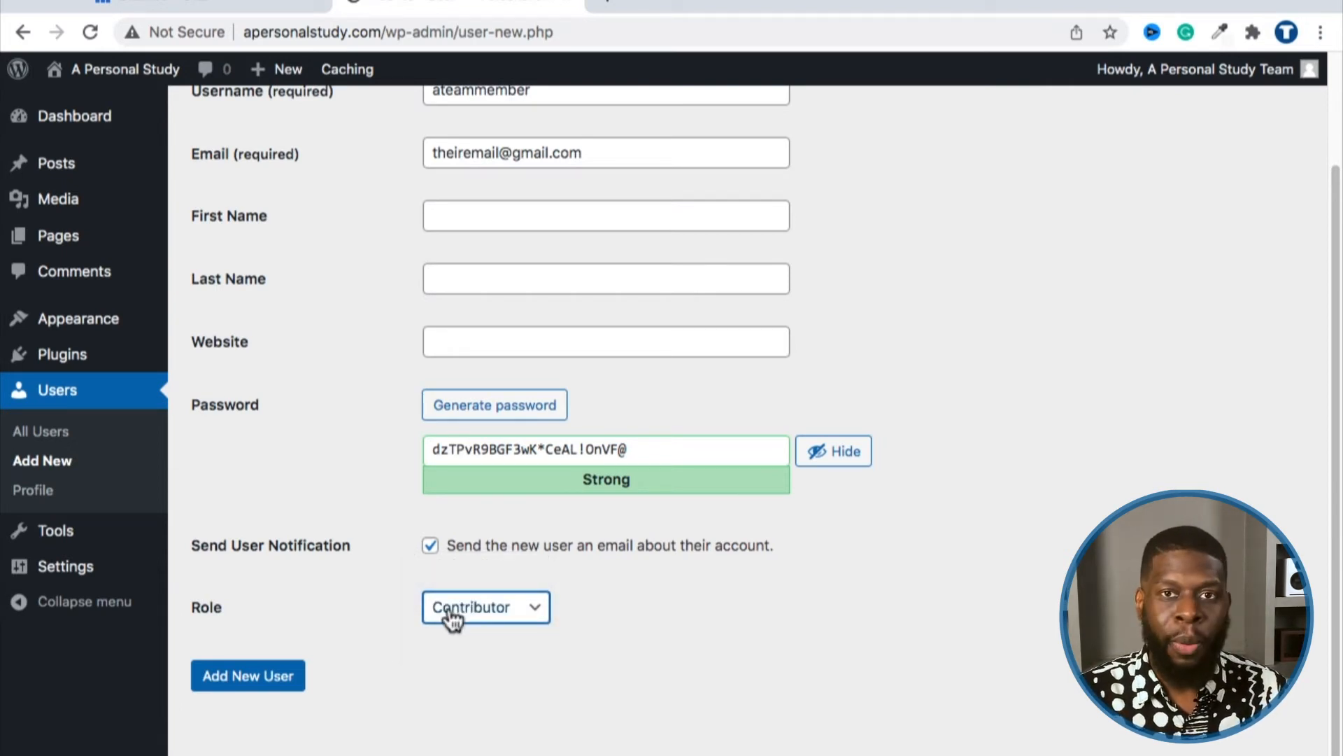
Step: Settle on Subscriber as the new user's role, leaving the form unsubmitted
click(453, 619)
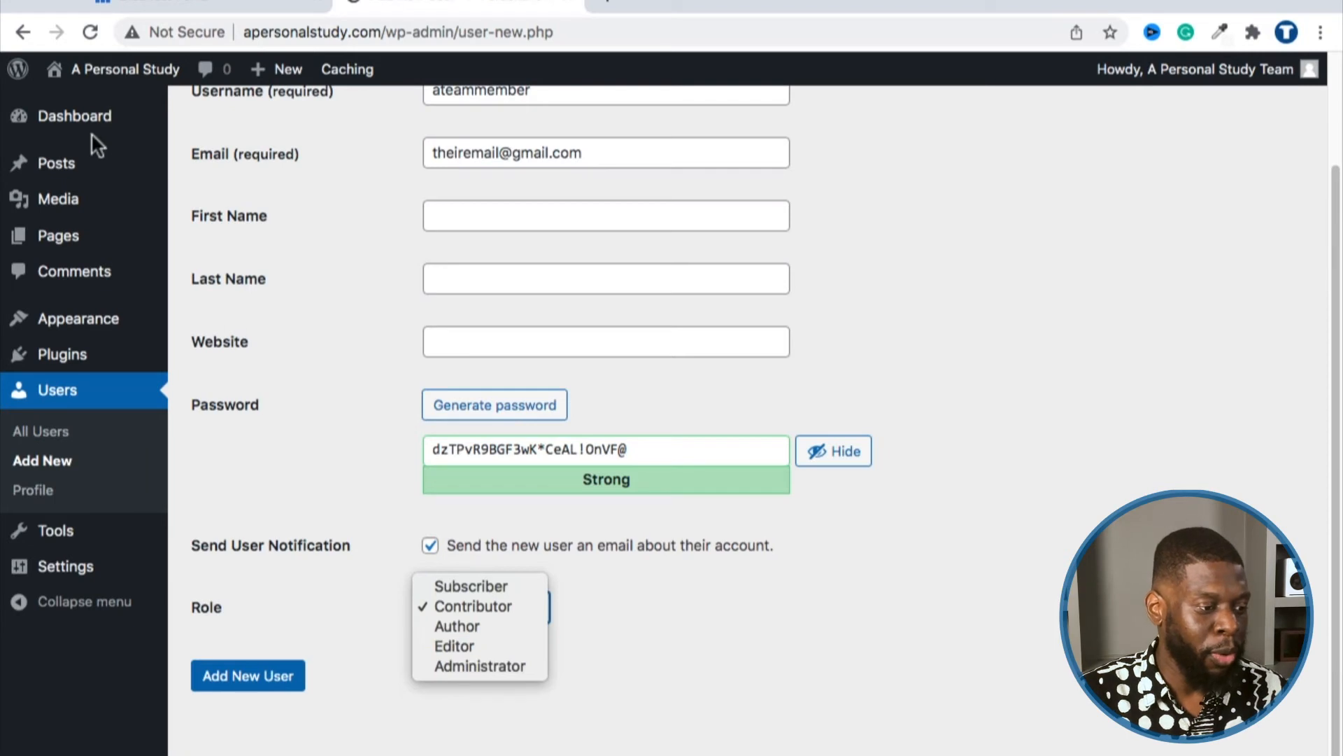
click(345, 585)
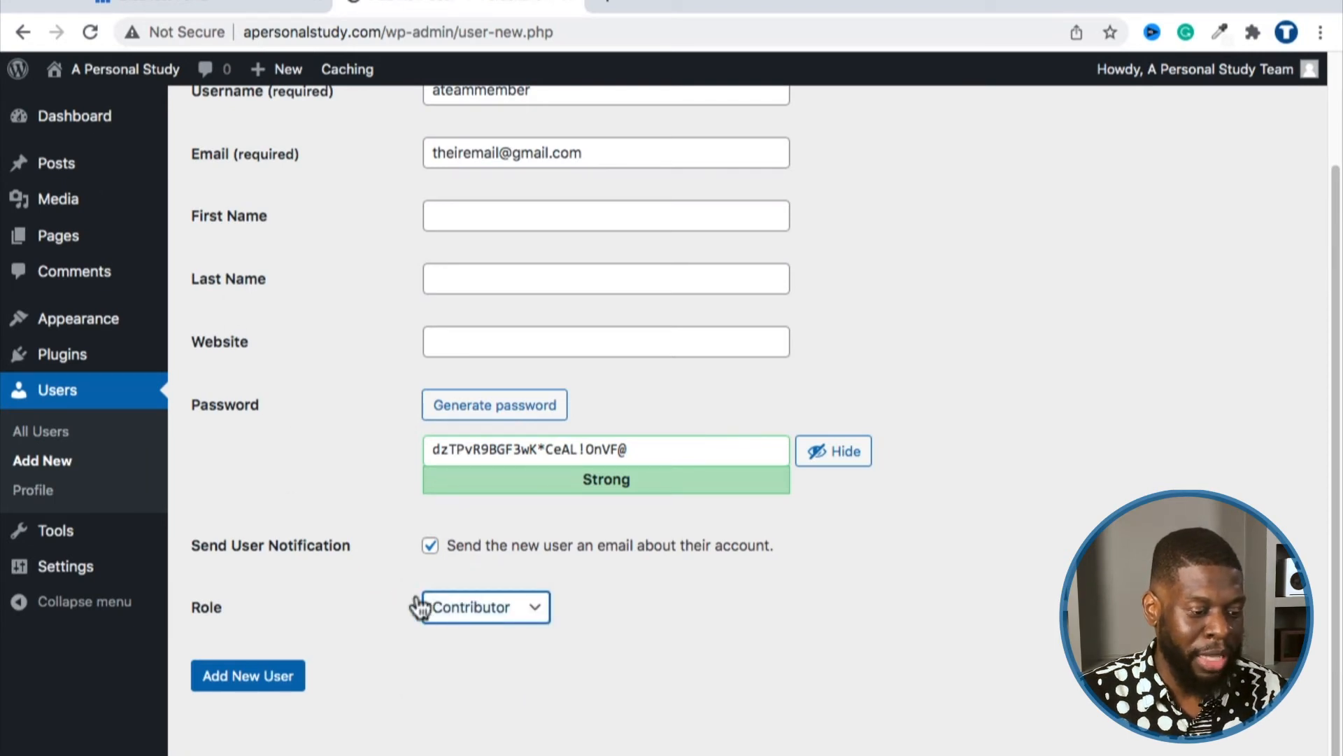
click(459, 616)
click(461, 585)
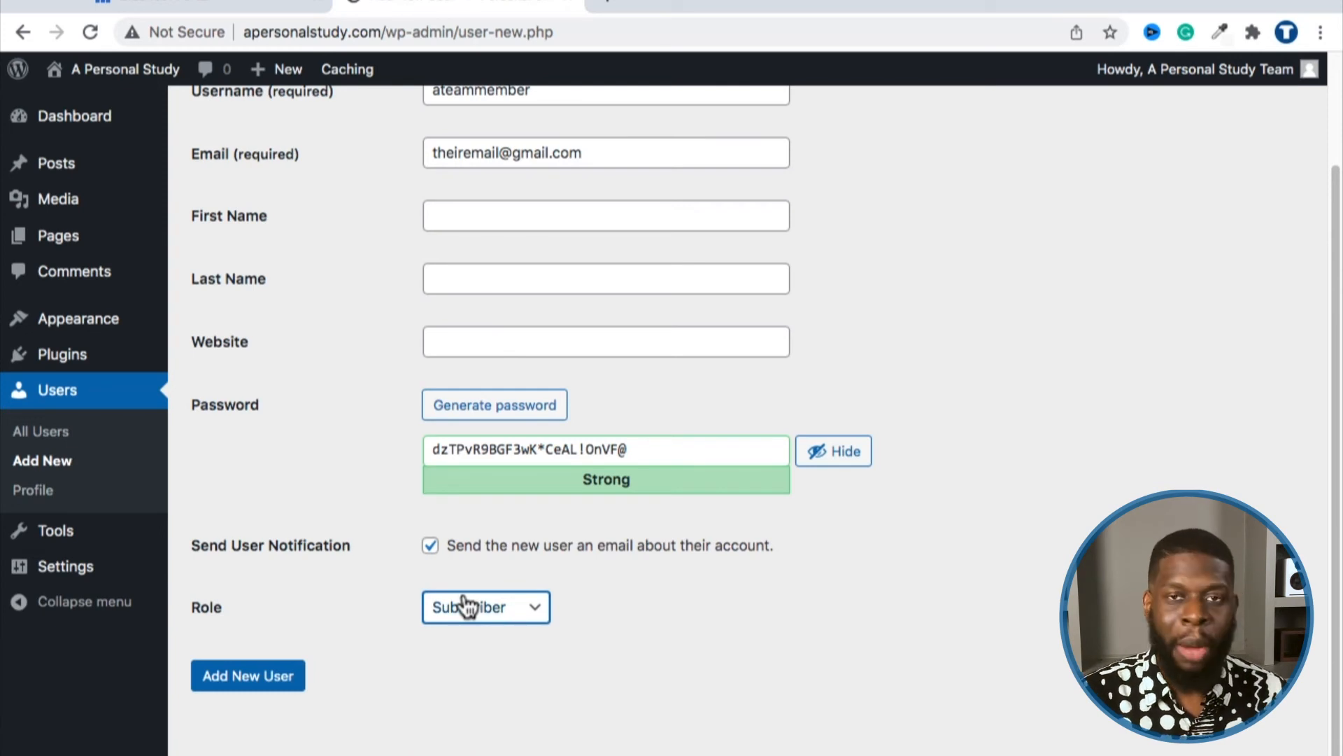
click(463, 598)
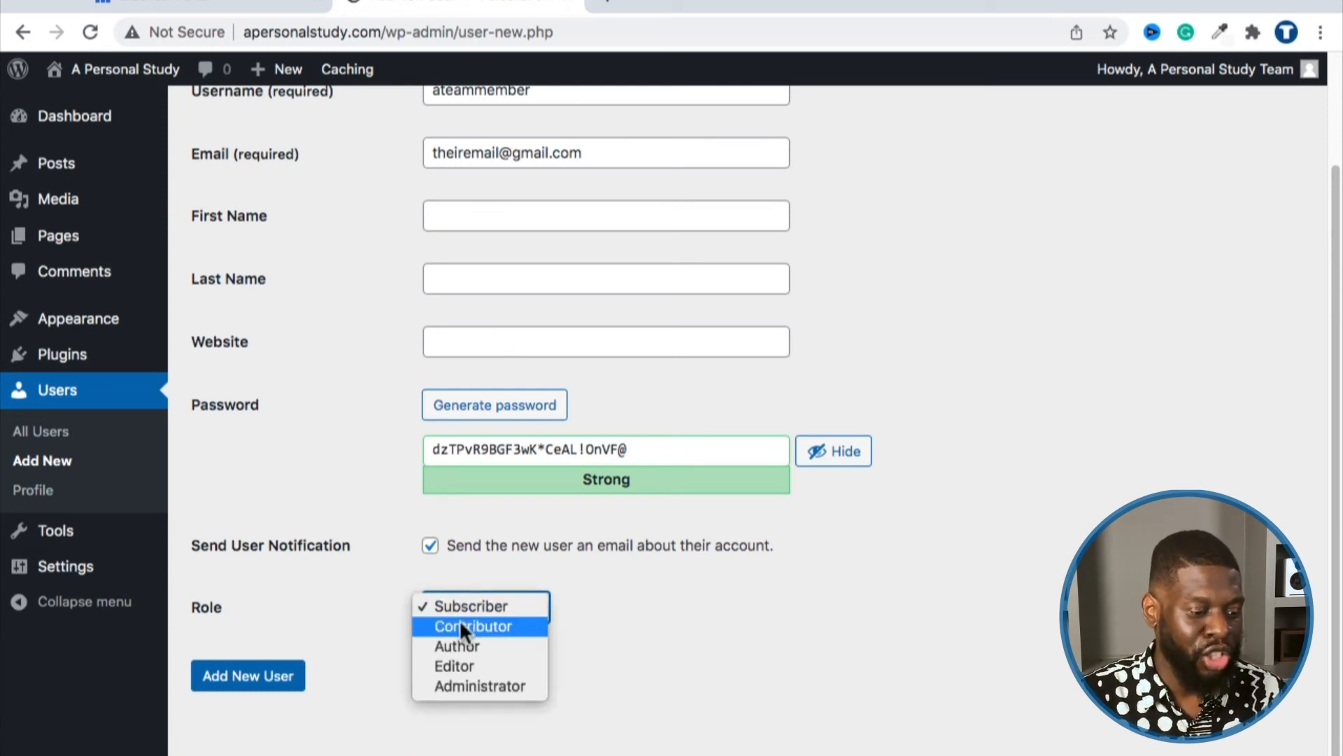
click(343, 598)
scroll(369, 583, up, 3)
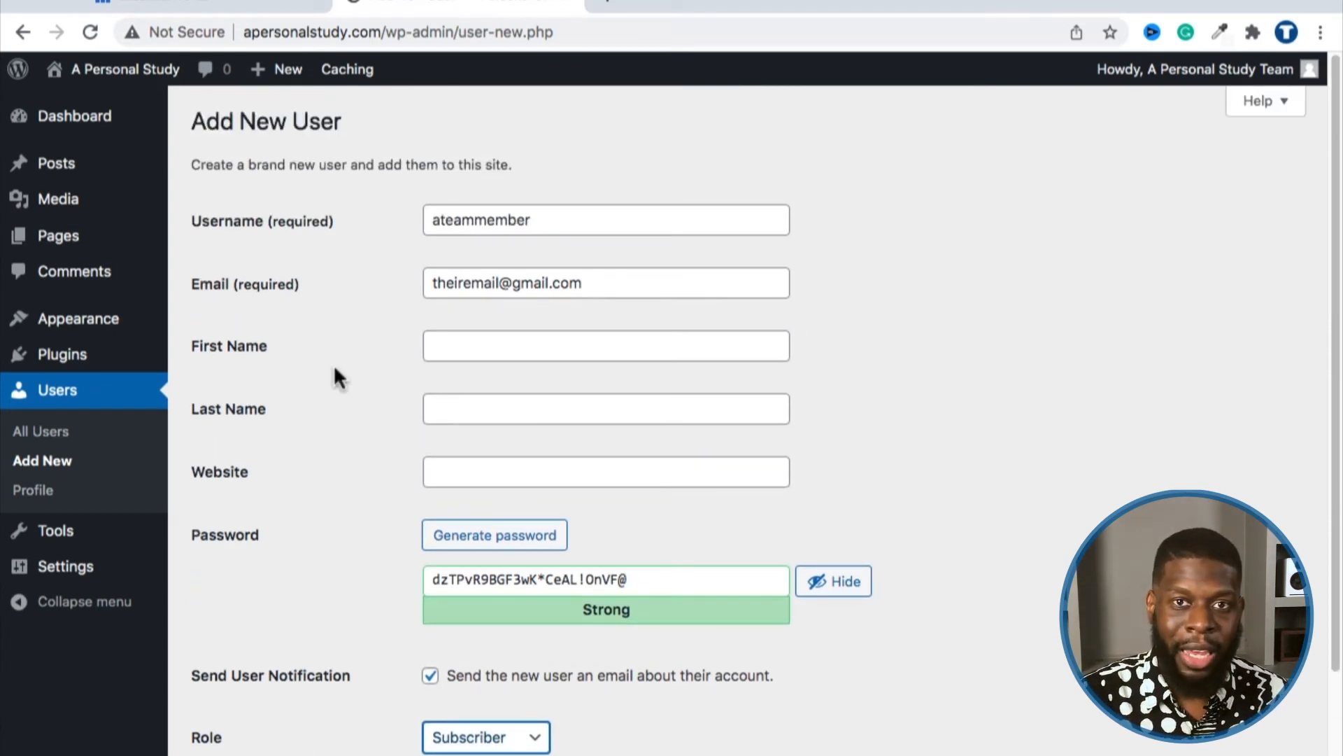
scroll(334, 368, down, 3)
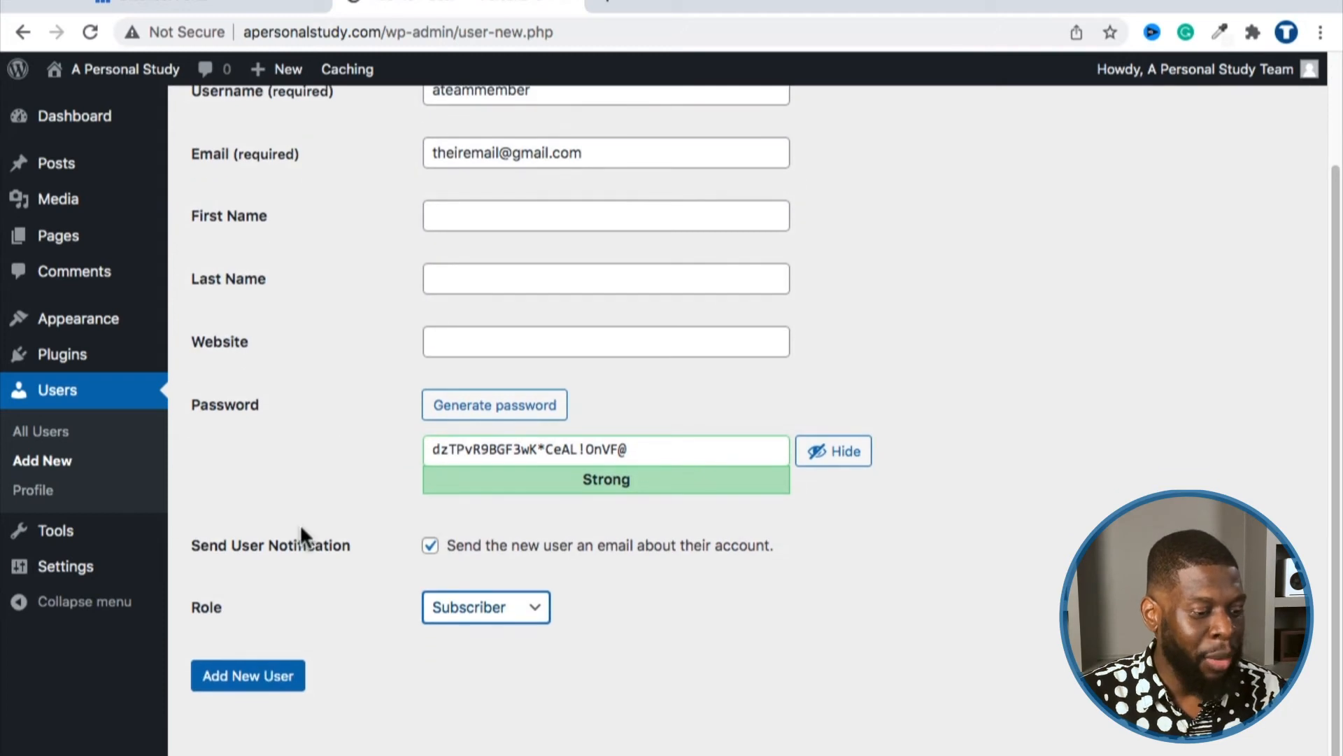
click(305, 448)
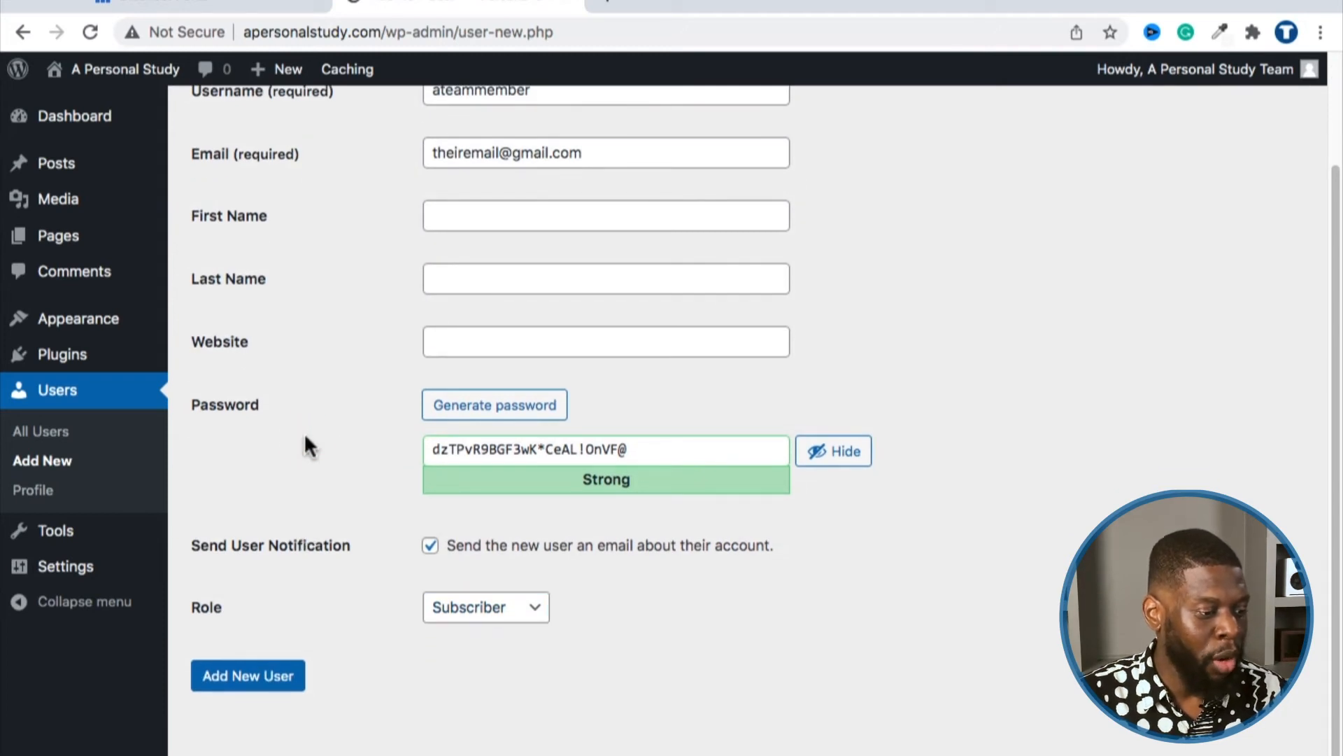
Step: Open All Users and highlight the sole account's Administrator role
click(38, 434)
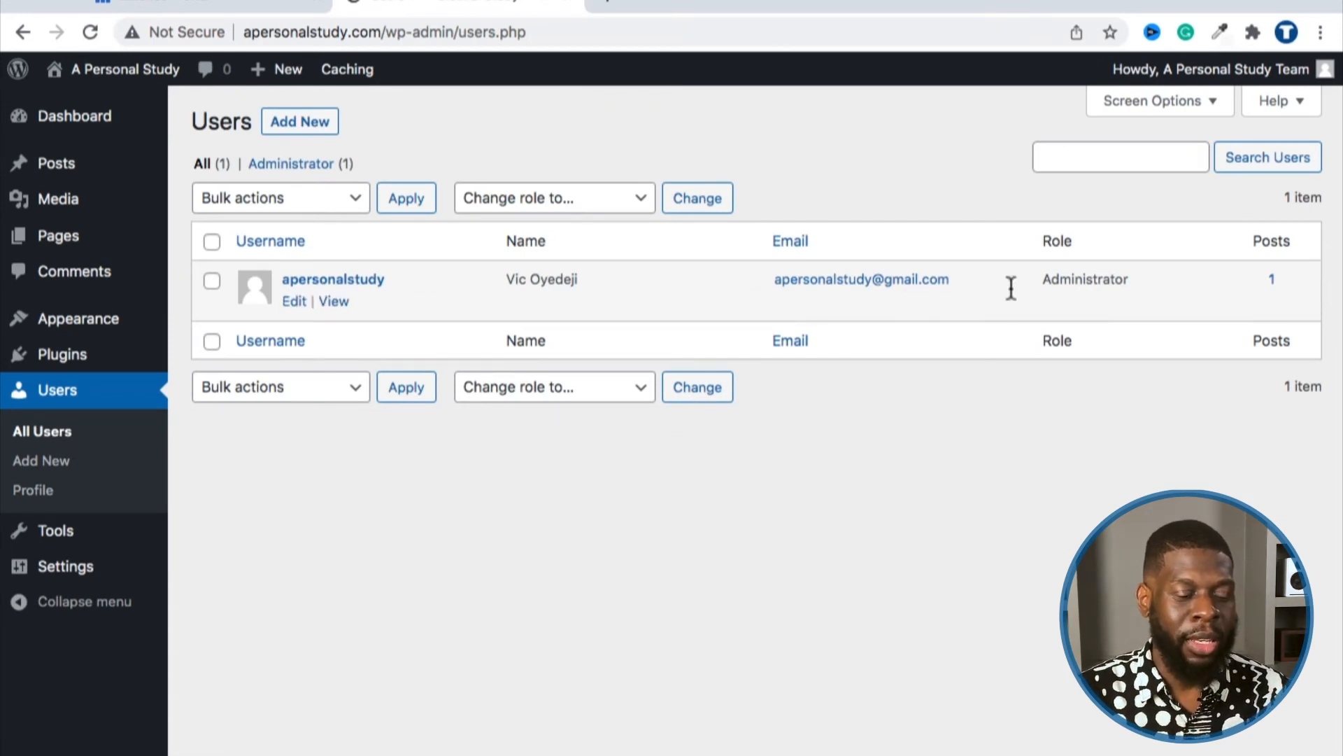
drag(1044, 283, 1126, 278)
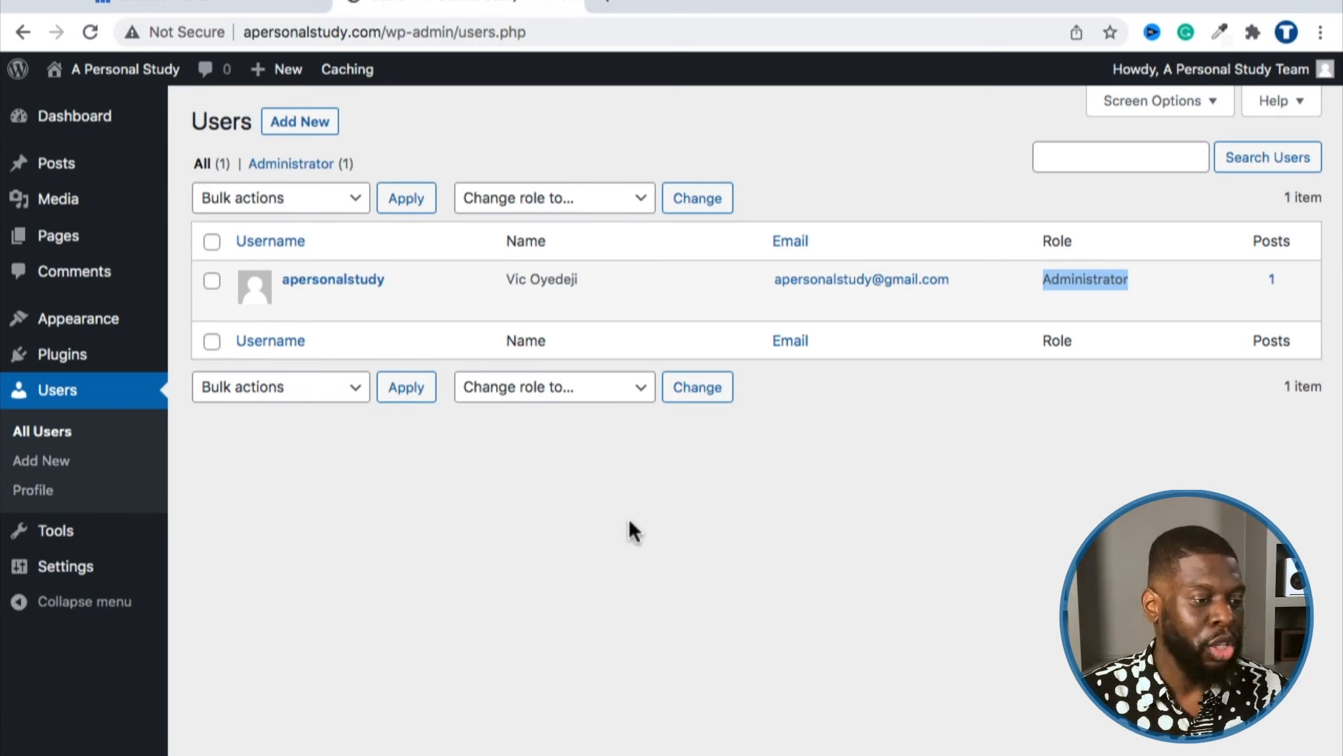
click(691, 133)
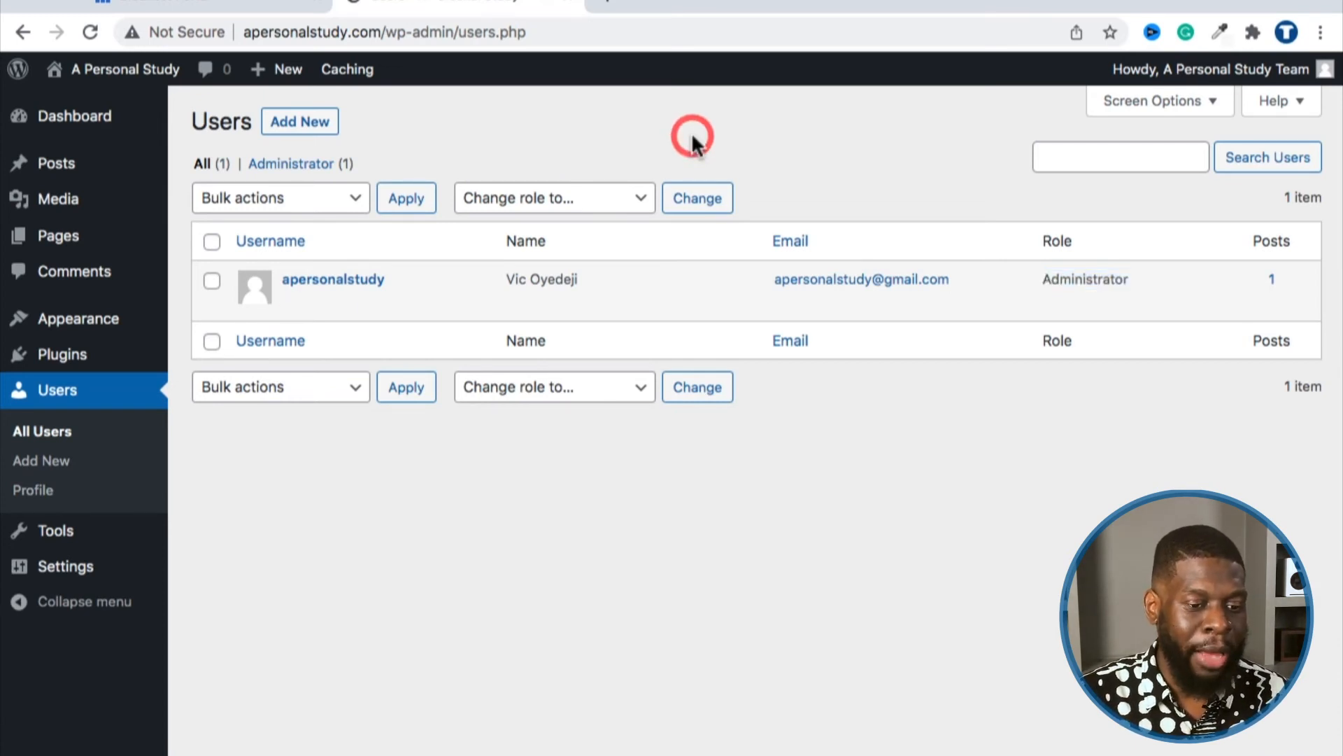
mouse_move(1158, 79)
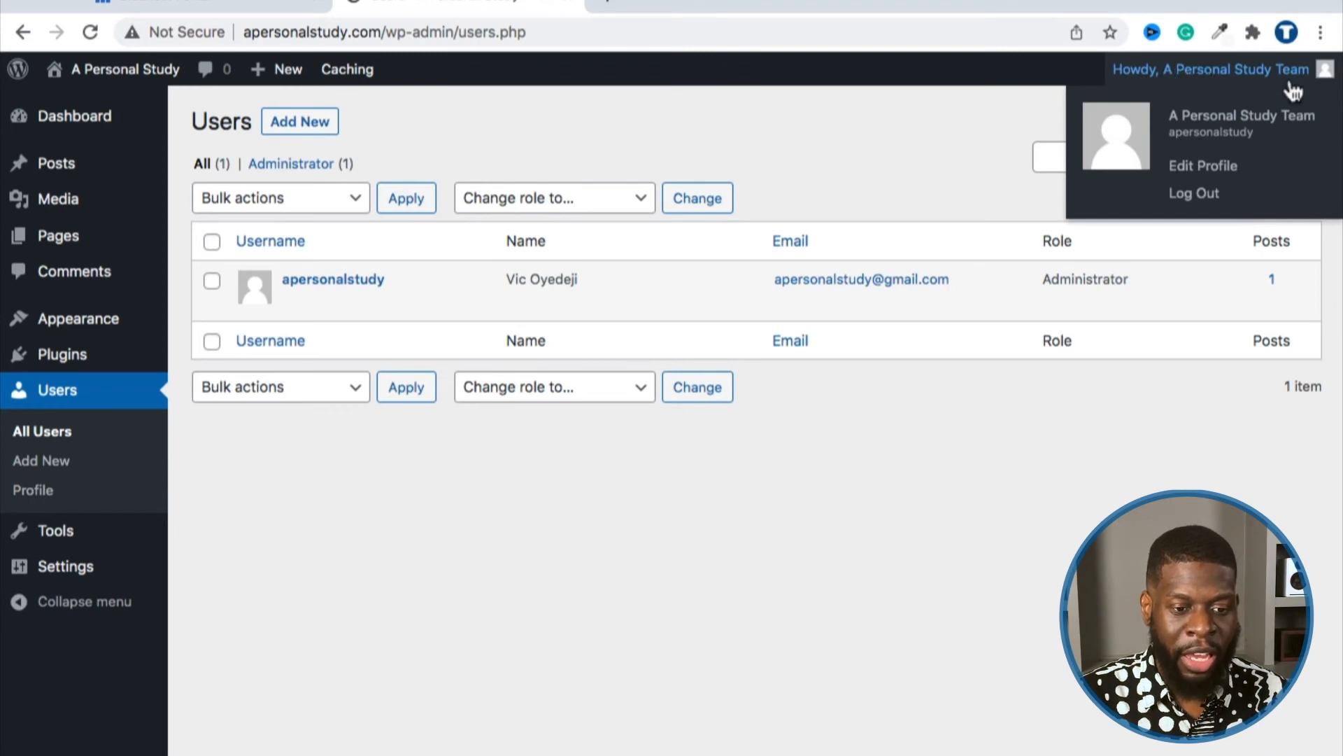
Step: Log out and visit the A Personal Study homepage with its Hello world! post
click(1206, 195)
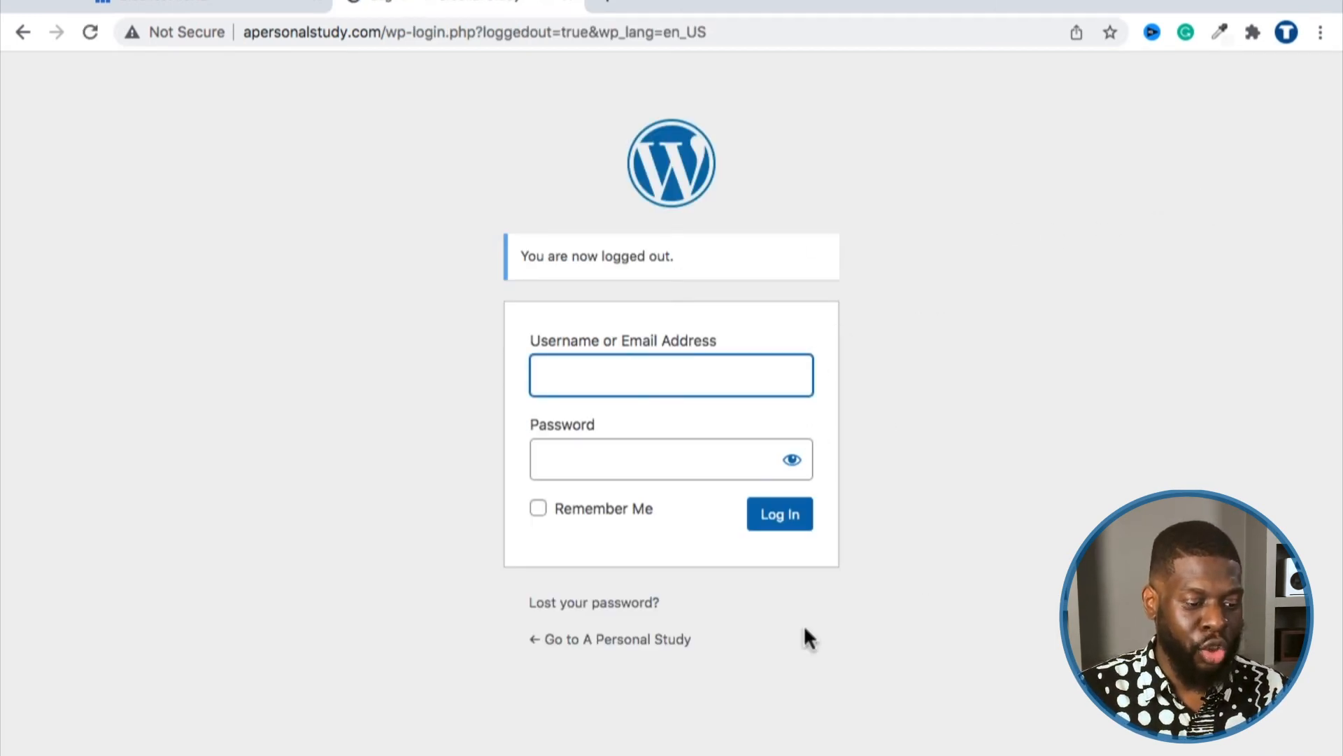
click(586, 641)
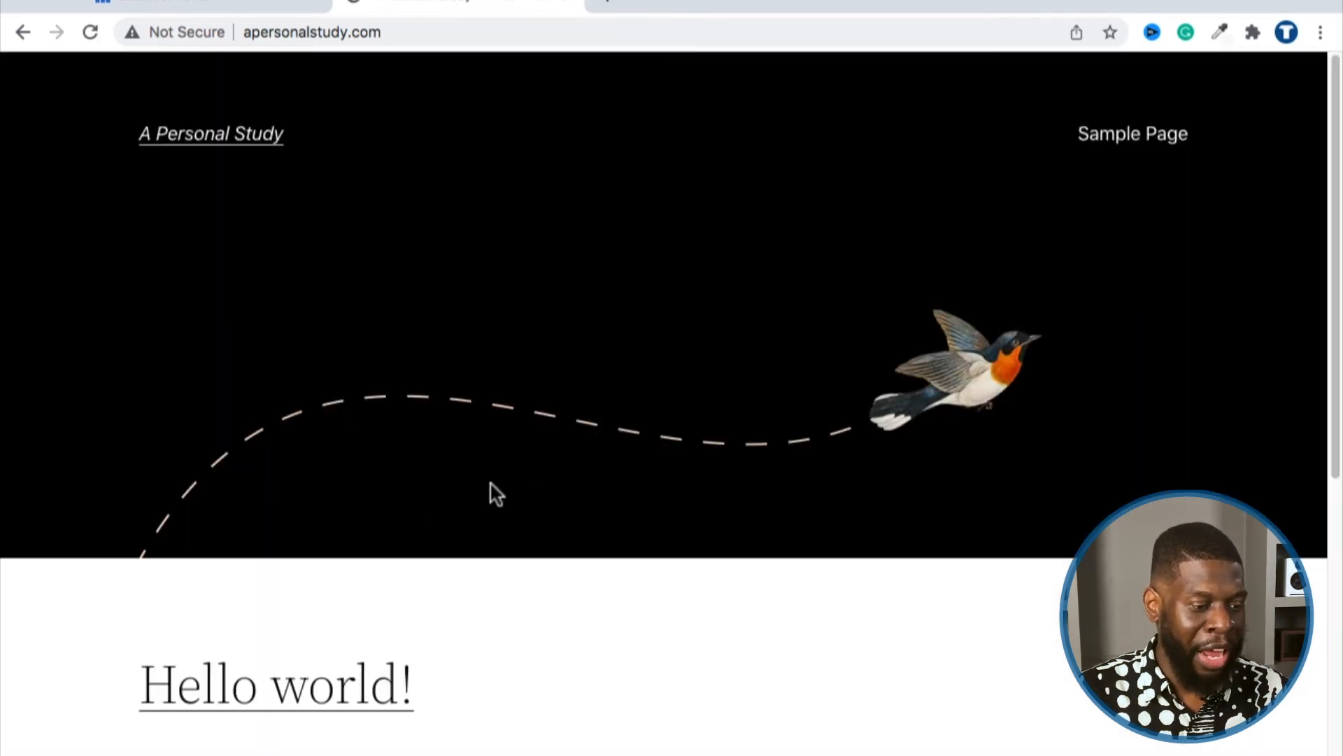
scroll(515, 507, down, 5)
scroll(515, 507, up, 5)
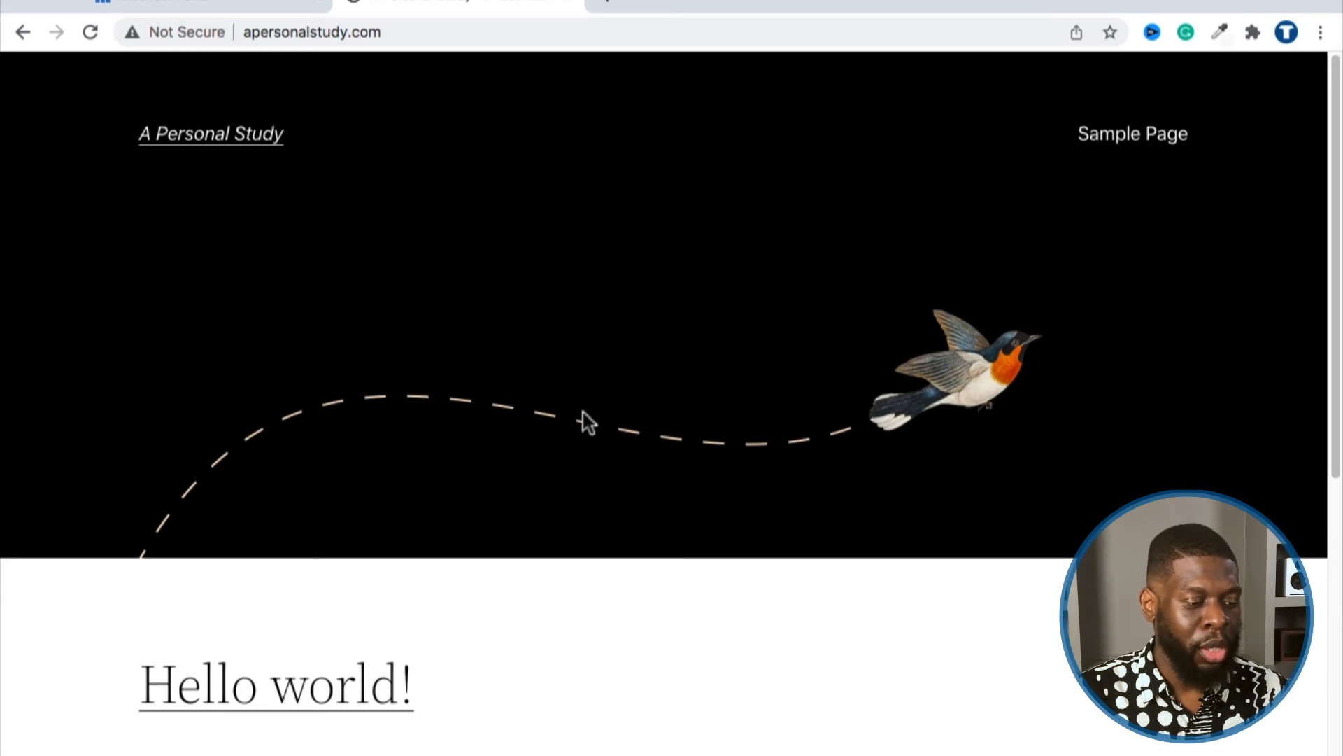
scroll(590, 414, down, 7)
scroll(589, 413, up, 7)
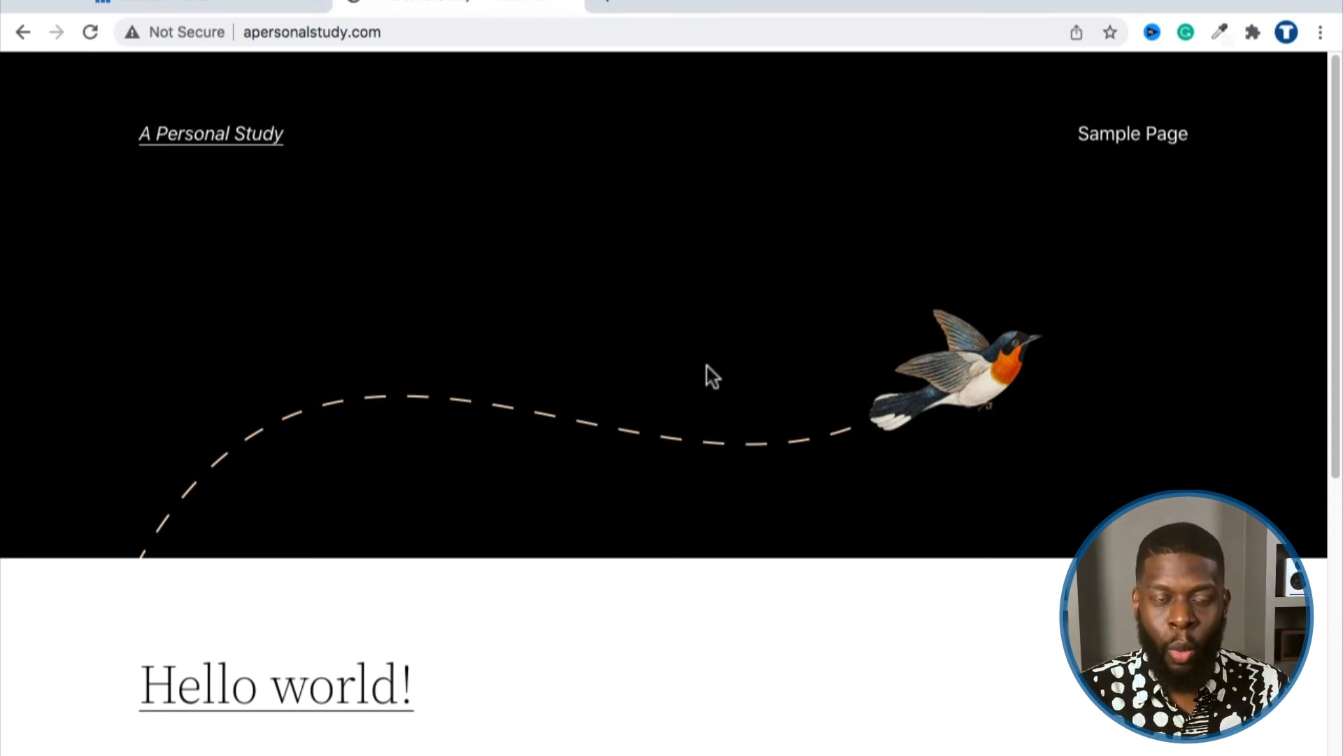
click(179, 5)
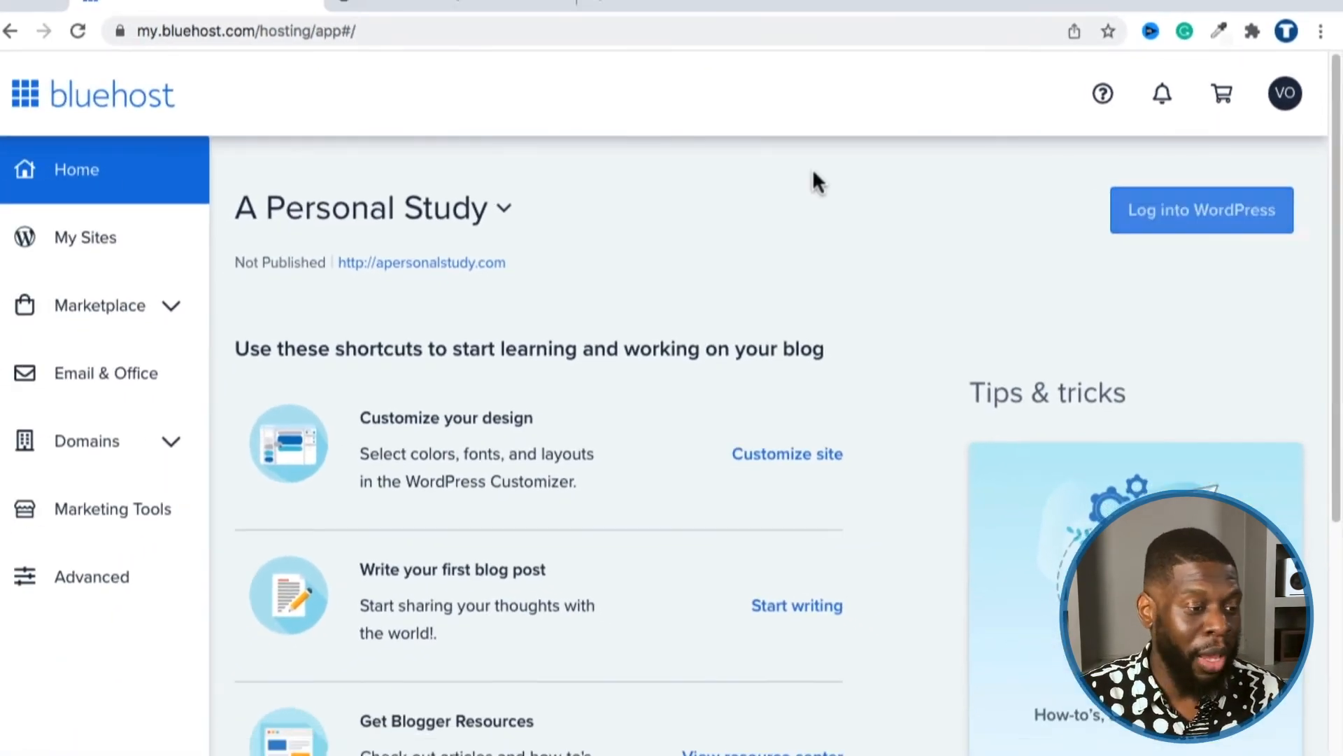
click(494, 7)
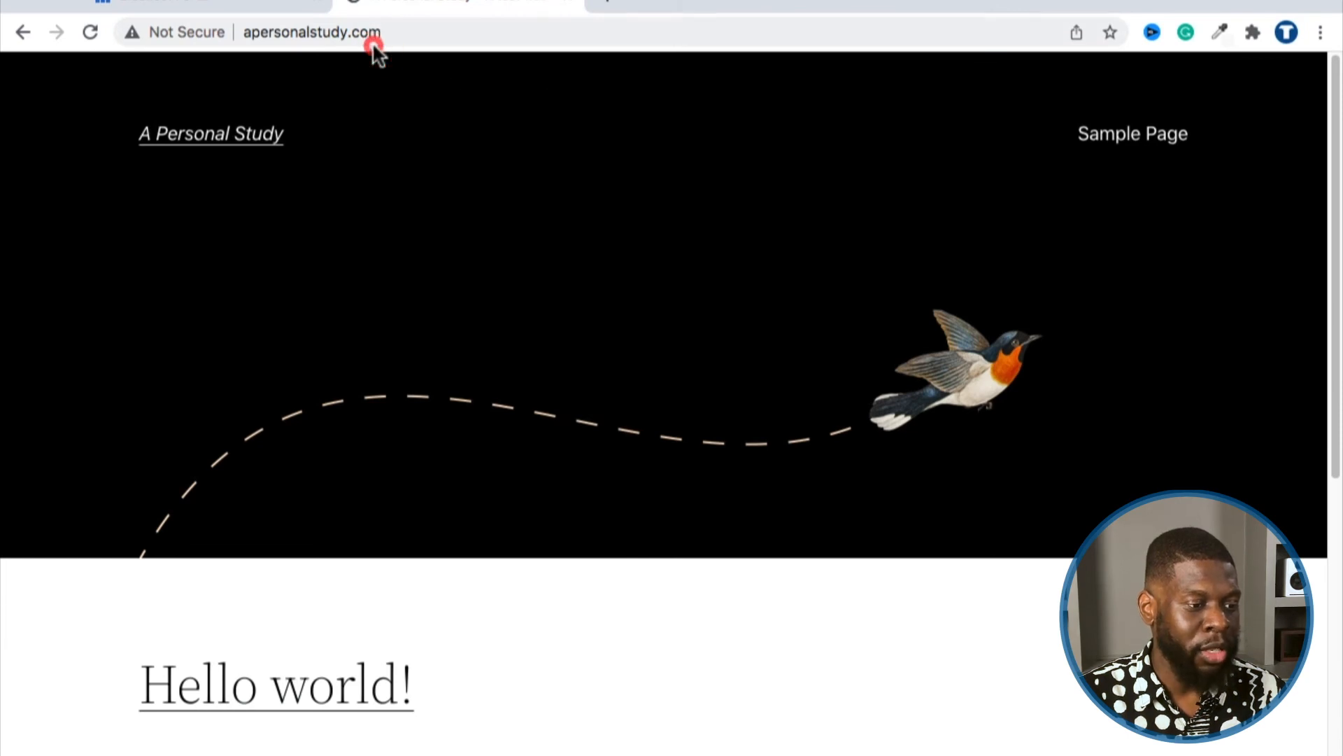
Step: Append /wp-admin to the site address and load it
double_click(337, 32)
double_click(359, 35)
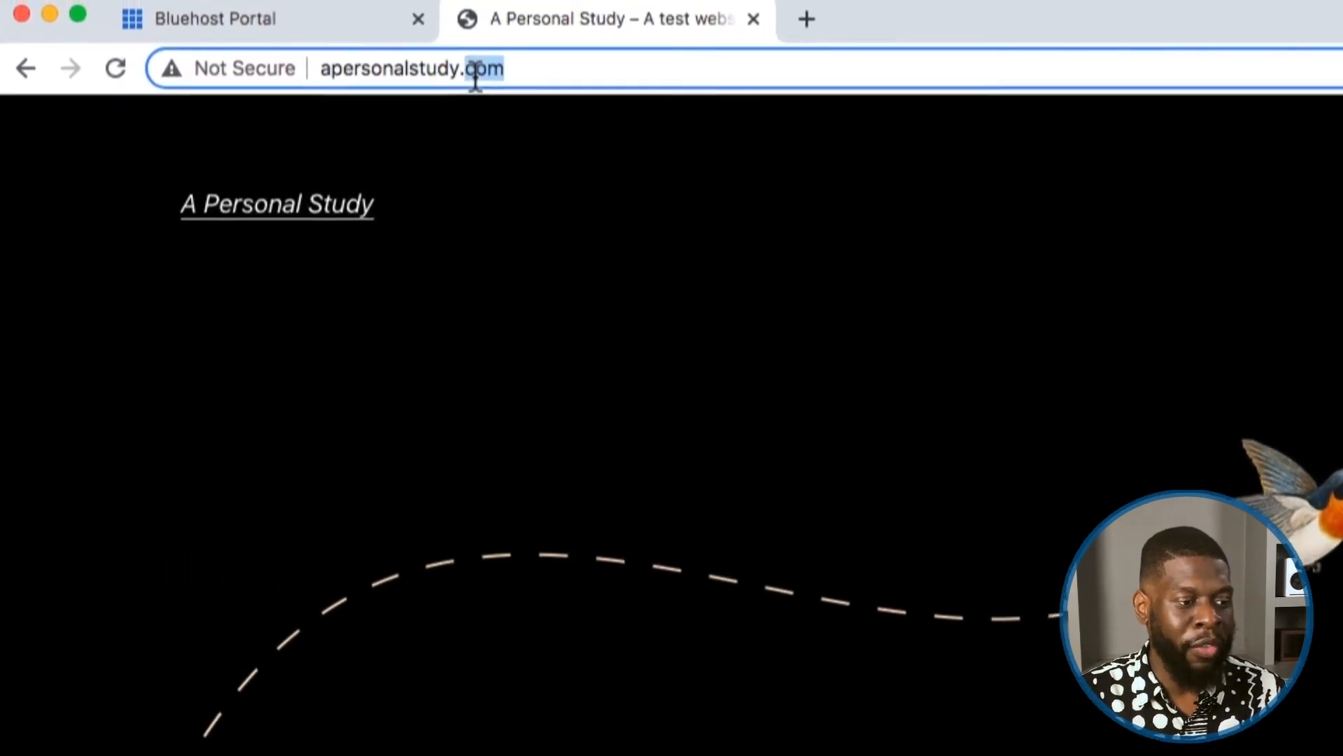
click(379, 108)
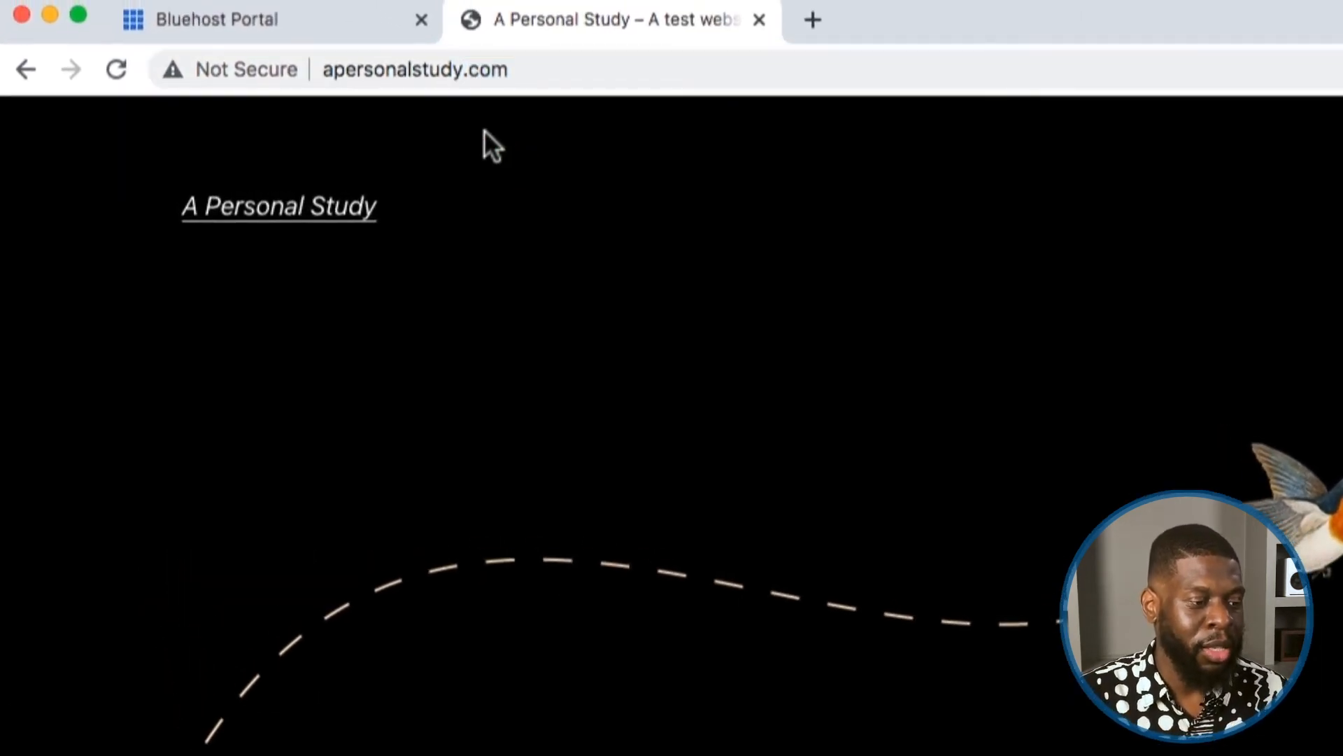
click(506, 68)
click(507, 67)
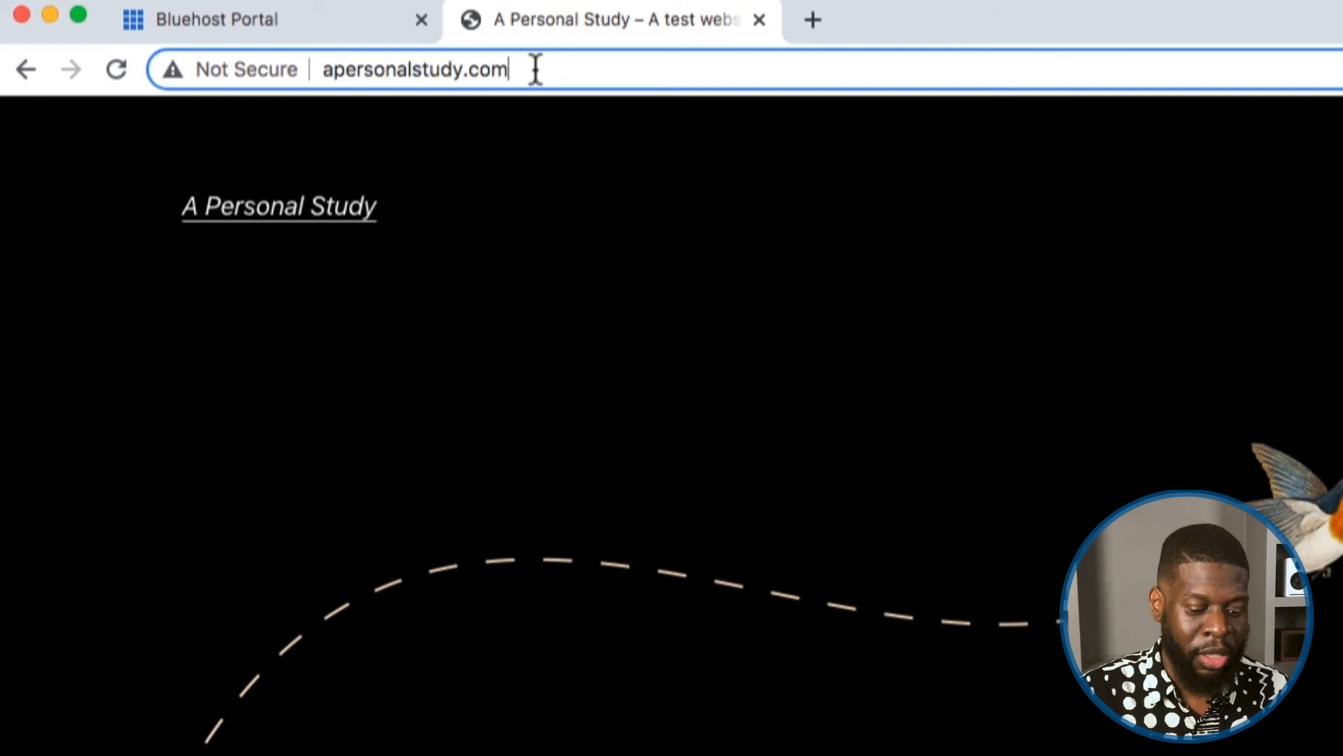
text(/)
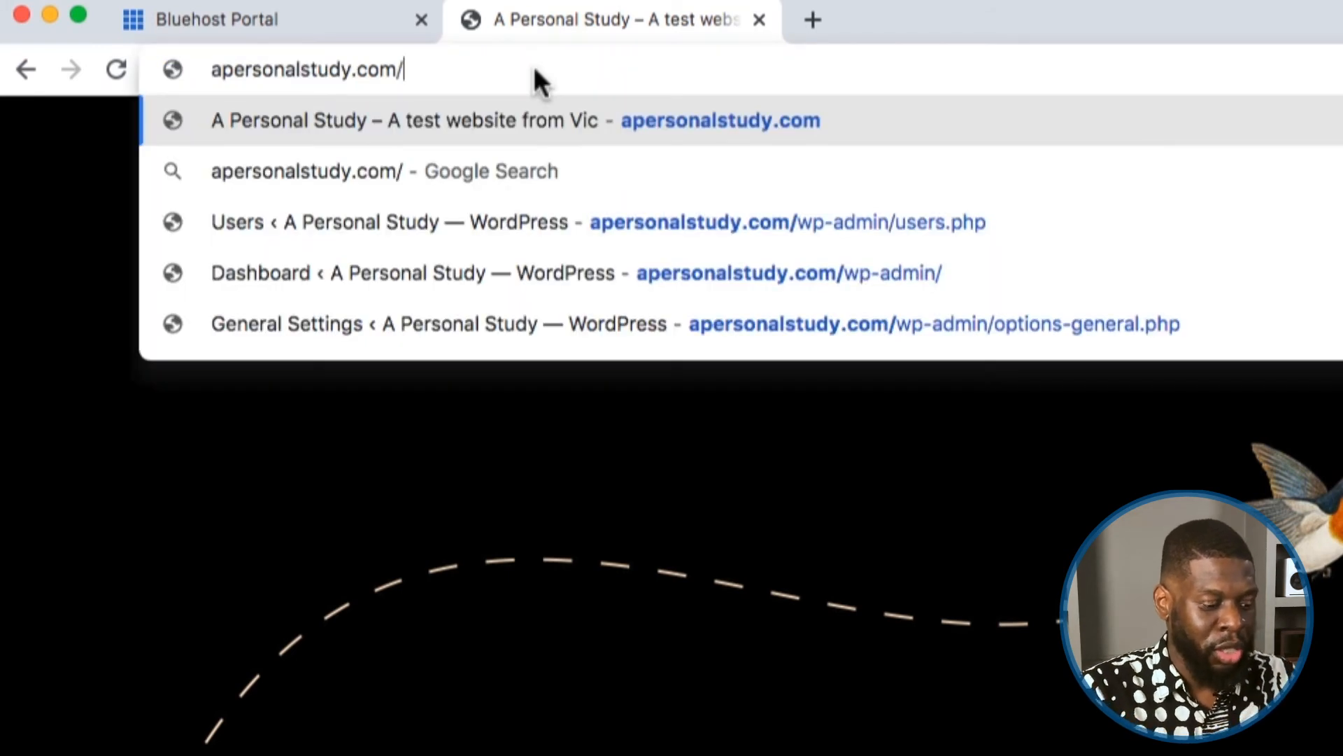
text(wp)
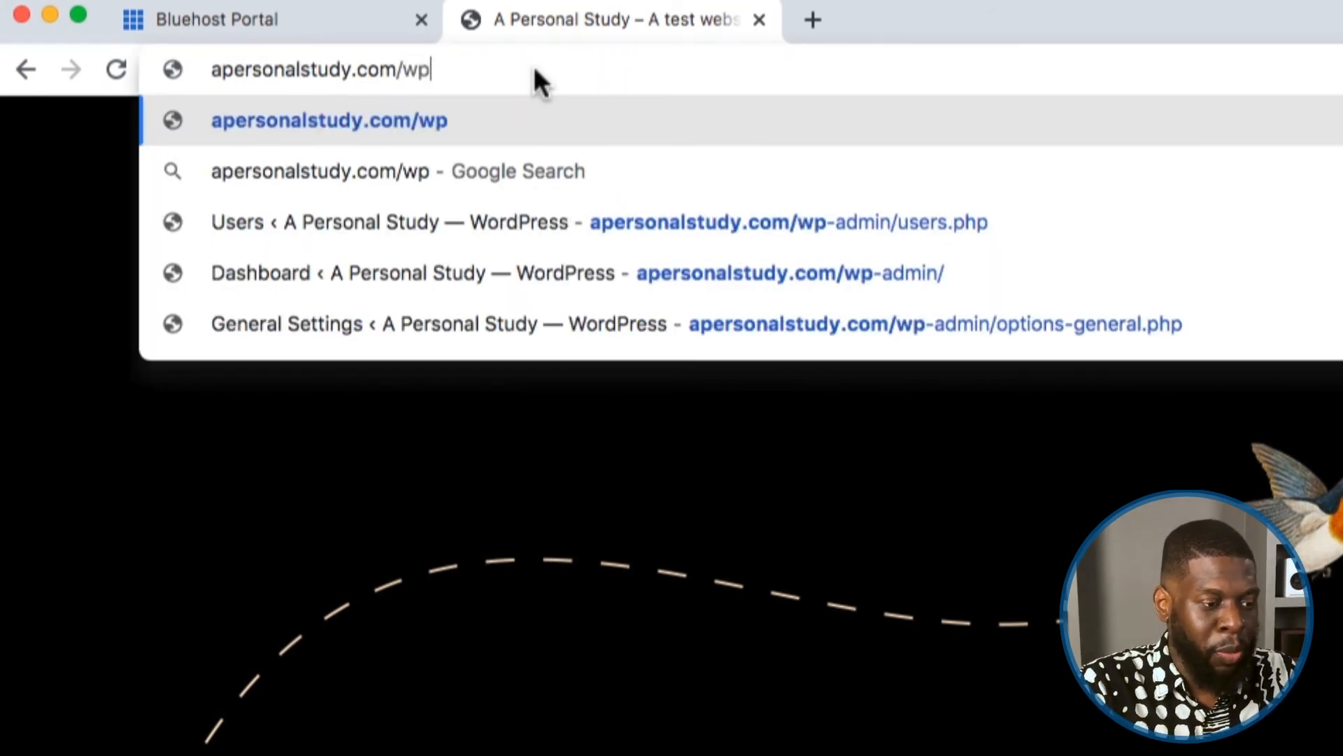
text(-admin)
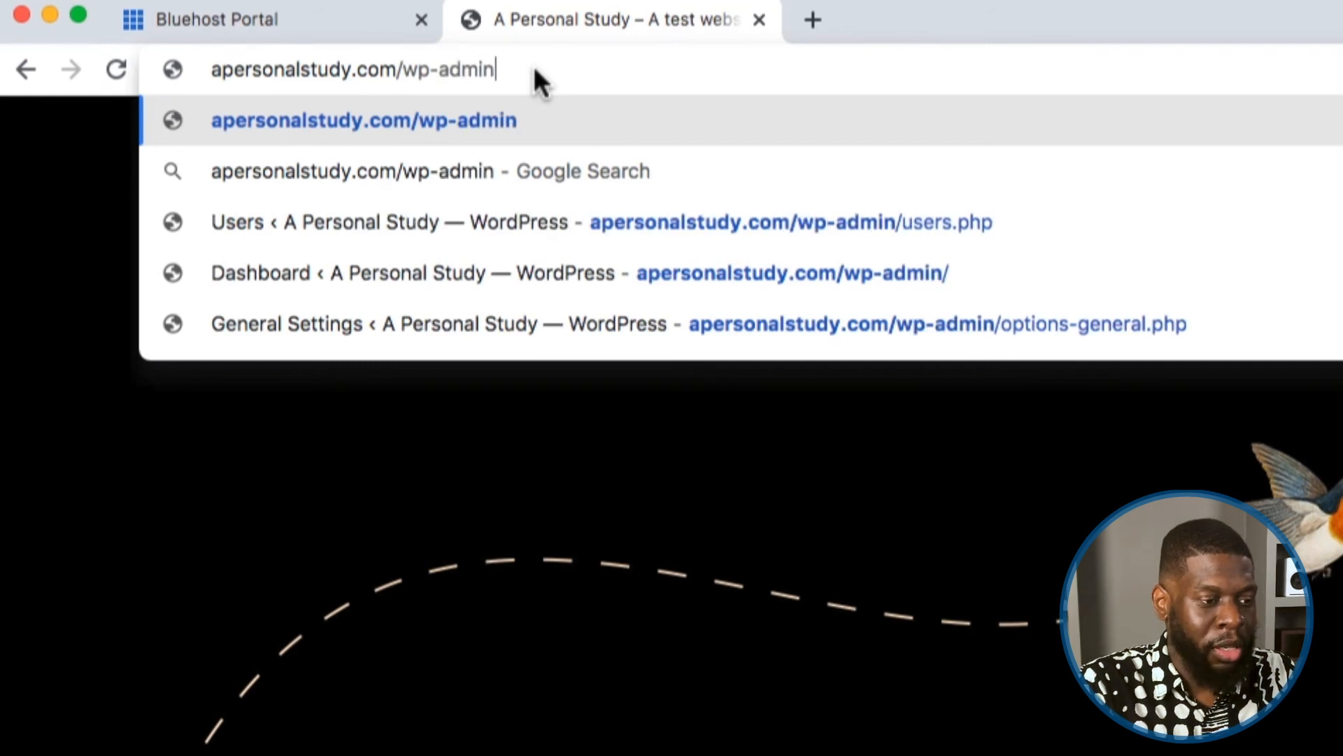
drag(396, 68, 495, 69)
click(500, 68)
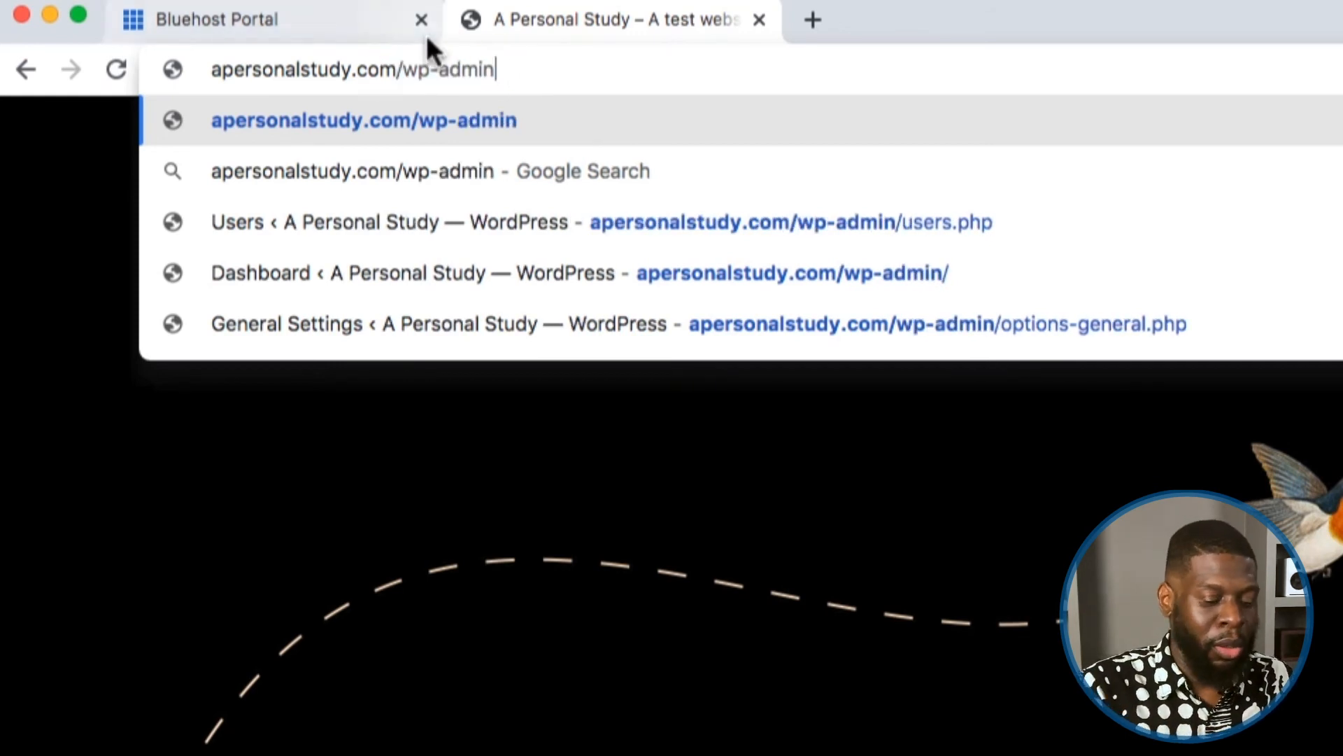
key(Return)
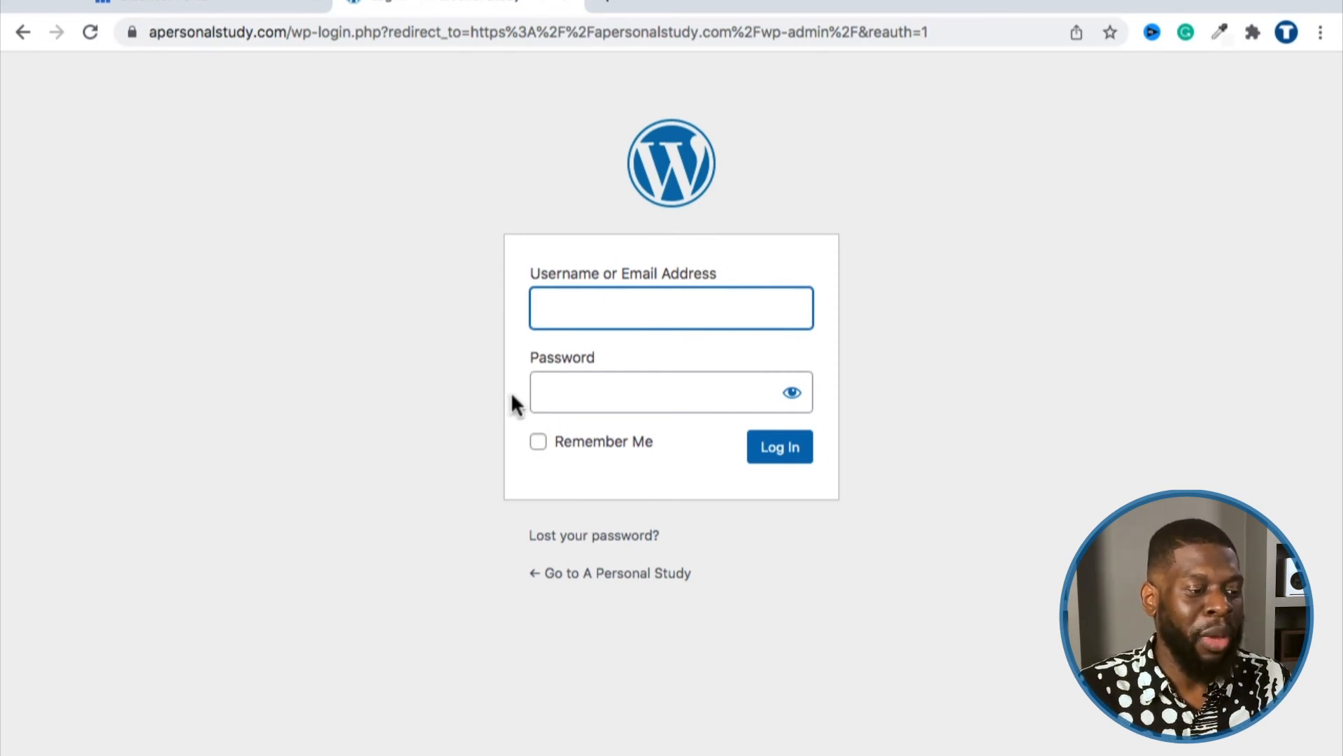
Step: Return to the front page and go to apersonalstudy.com/wp-admin again
click(23, 32)
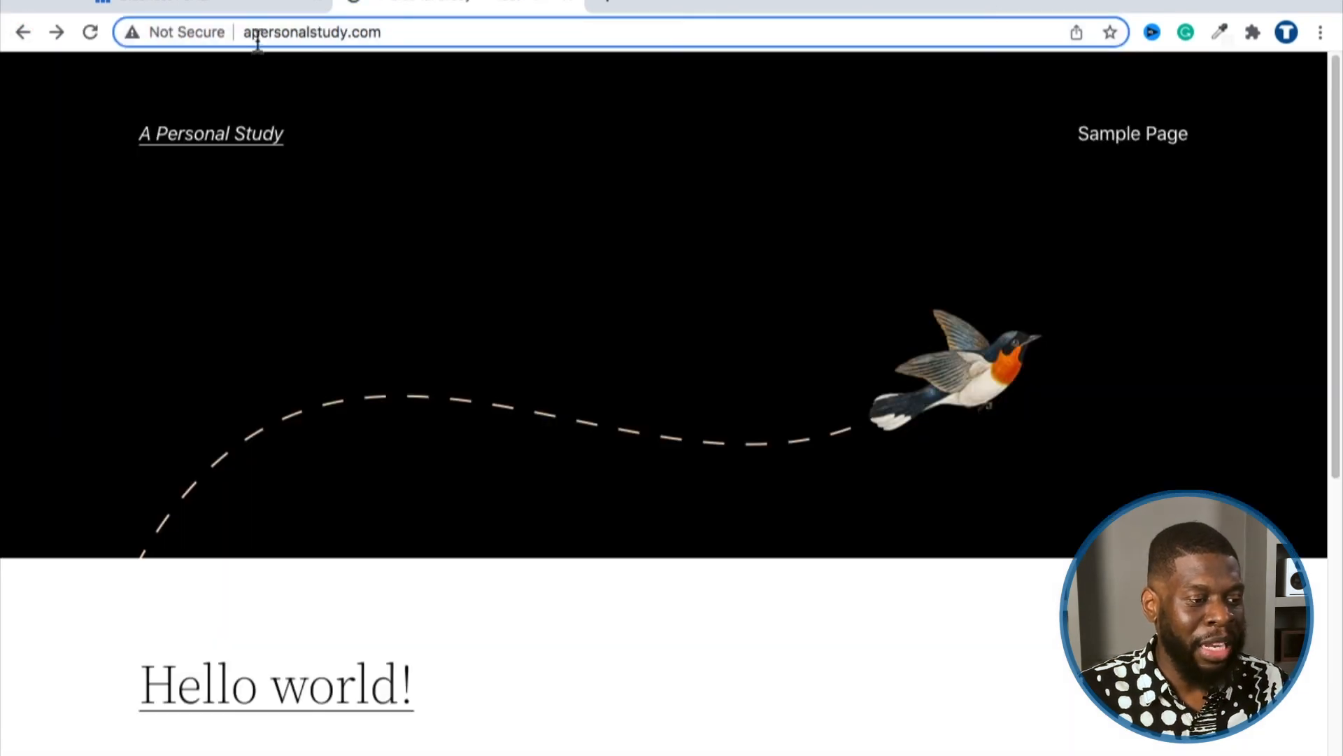
drag(248, 36, 384, 34)
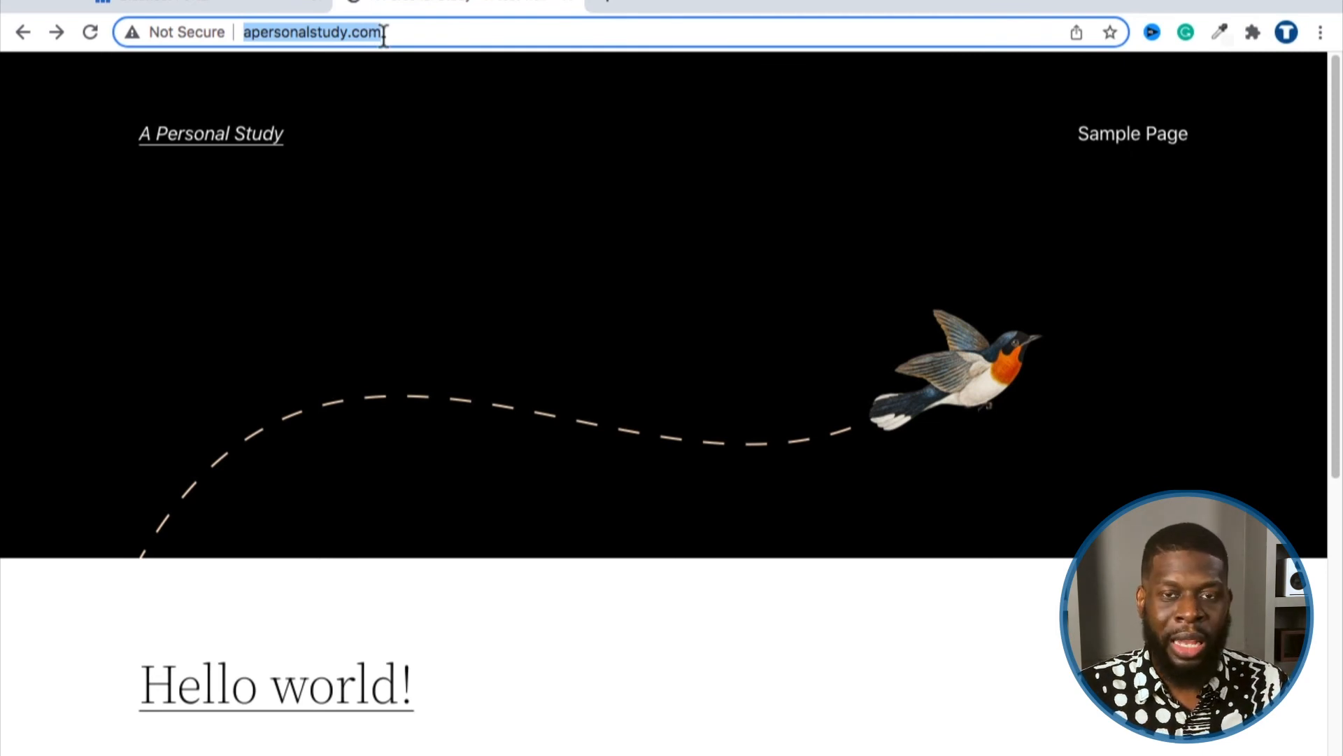
click(384, 33)
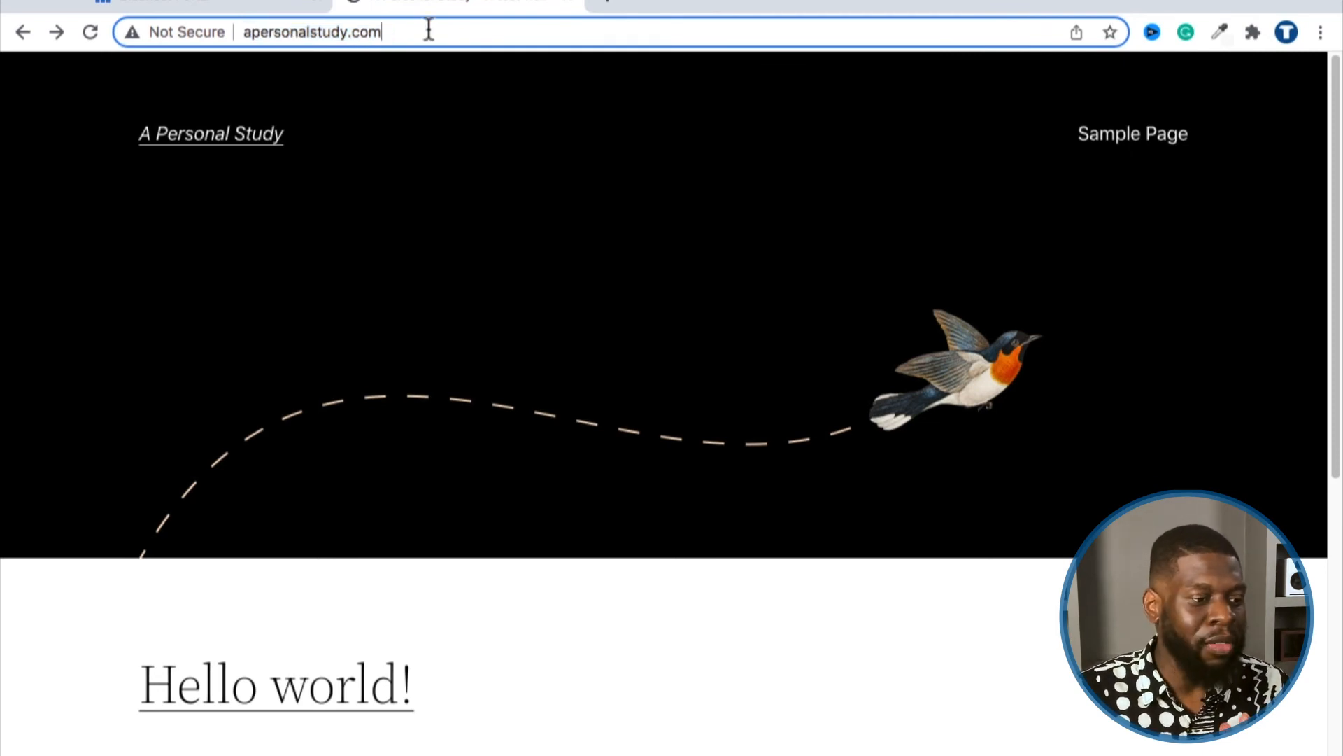
text(/)
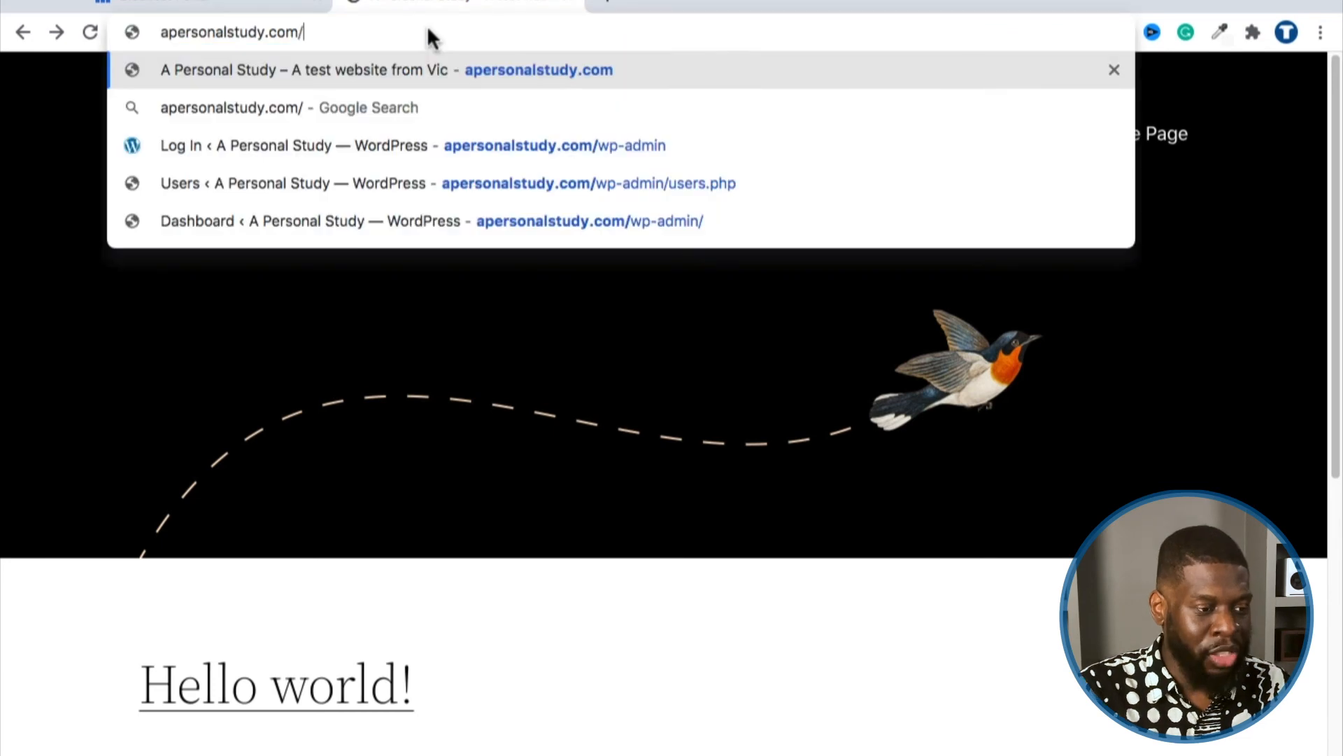
text(wp-admin)
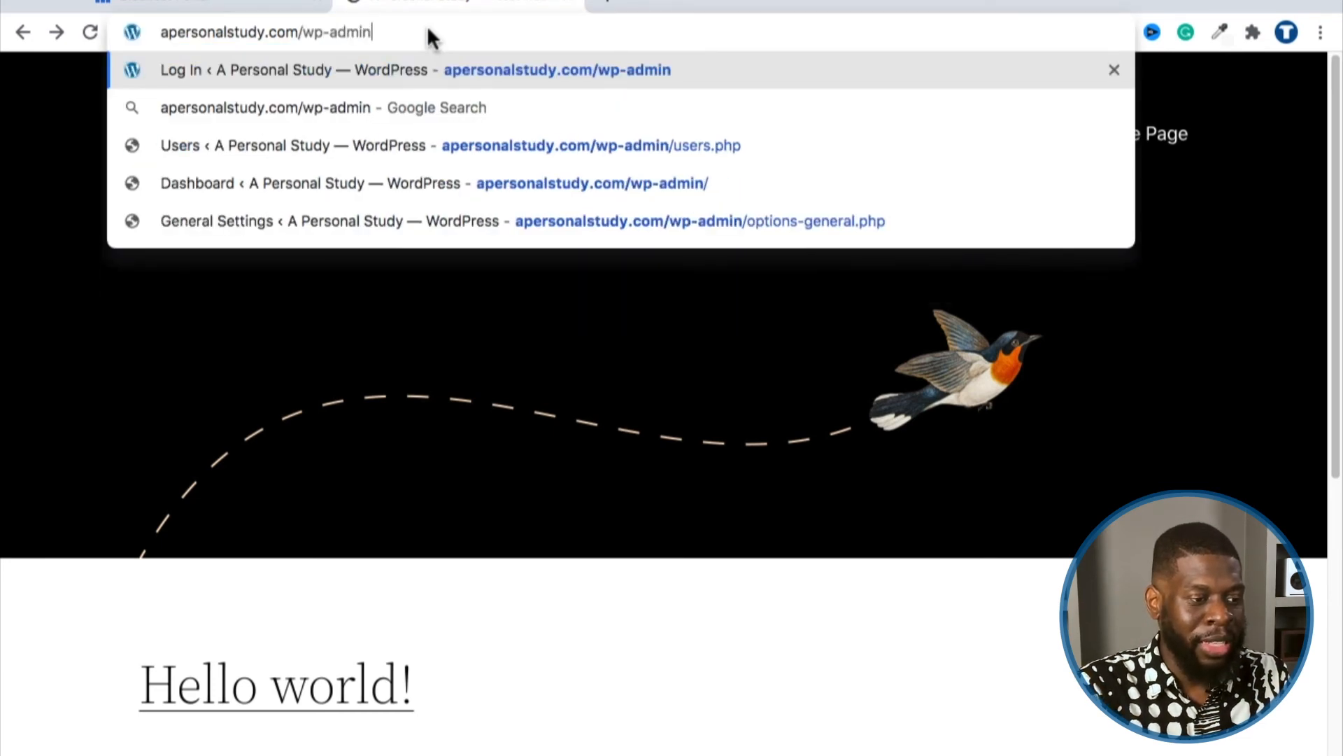
key(Return)
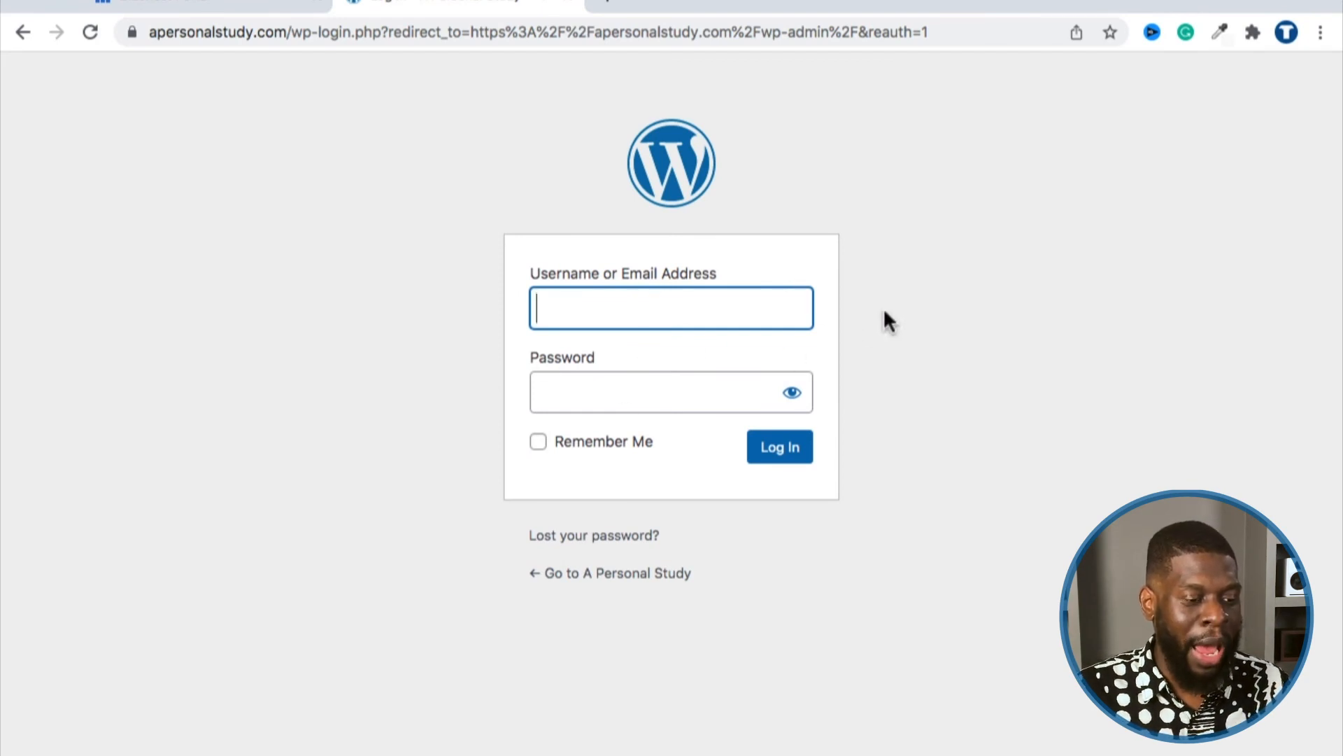
Step: After a look at password recovery, enter the admin username and paste the password
click(683, 390)
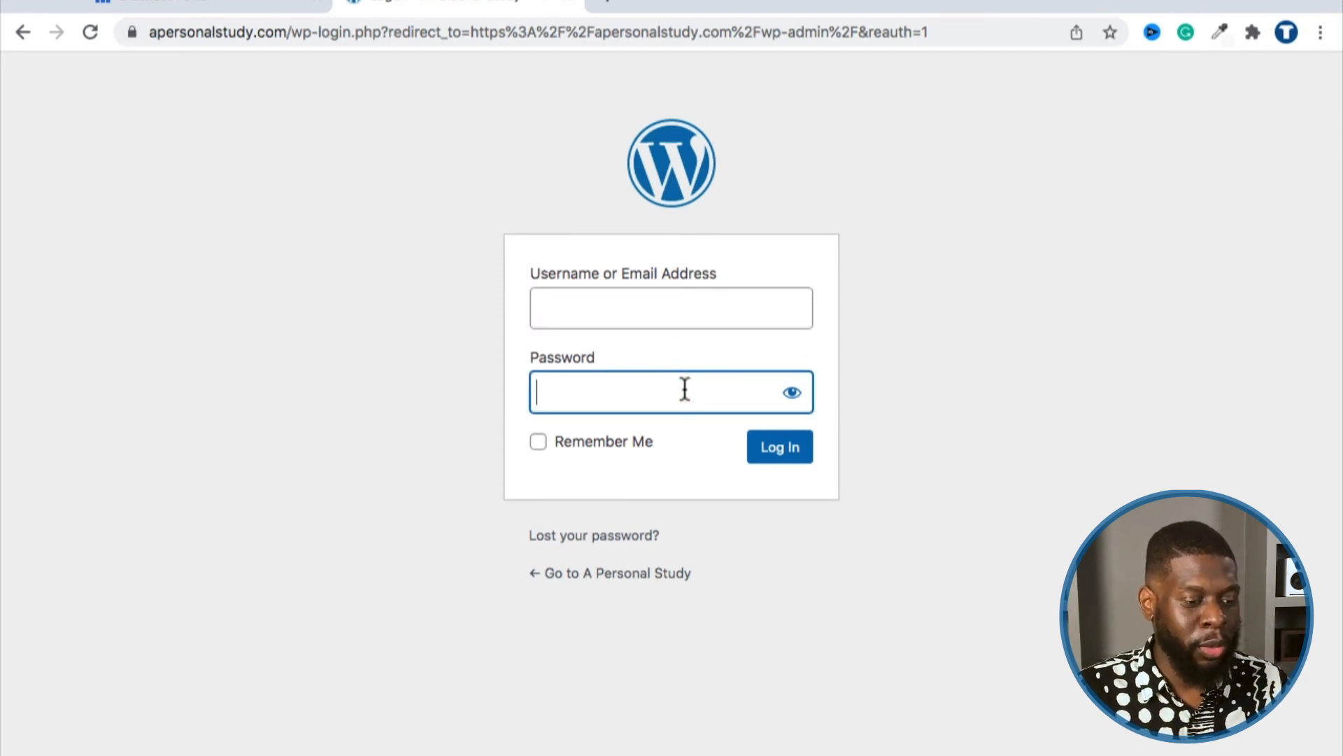
click(728, 309)
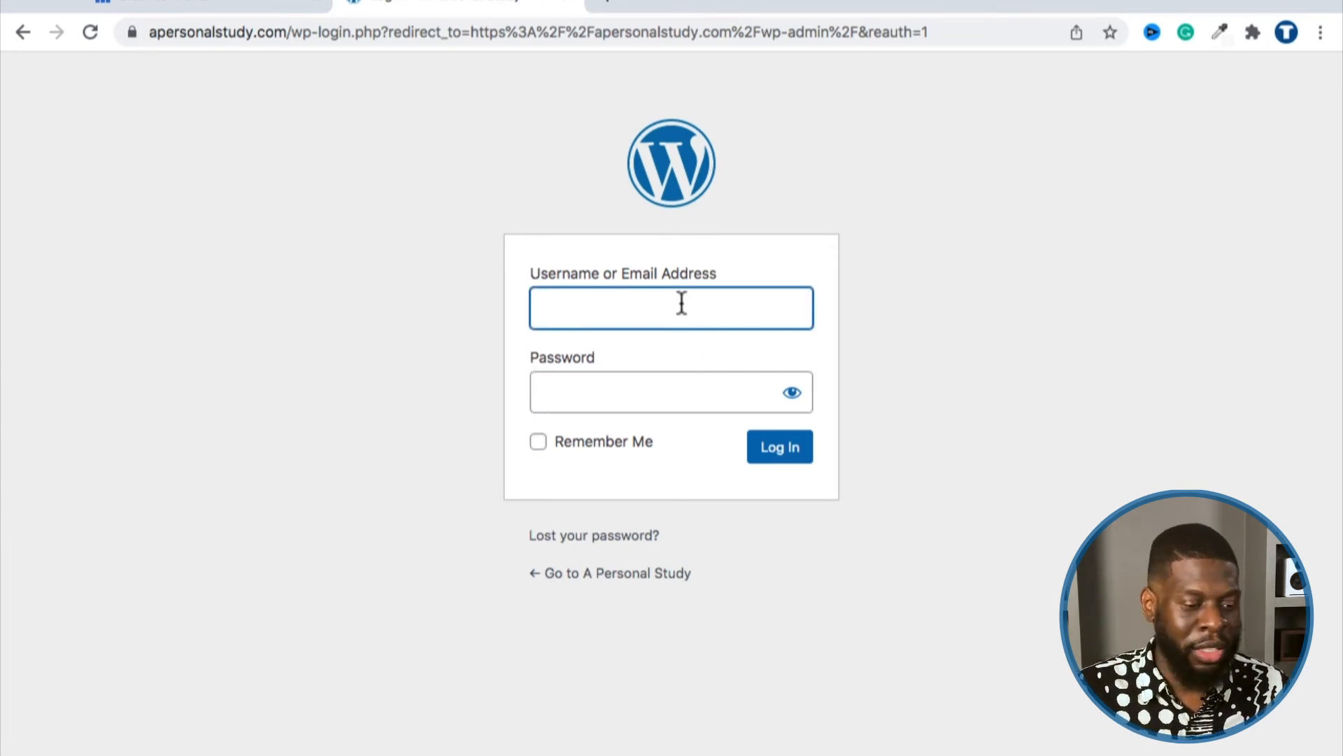
click(575, 536)
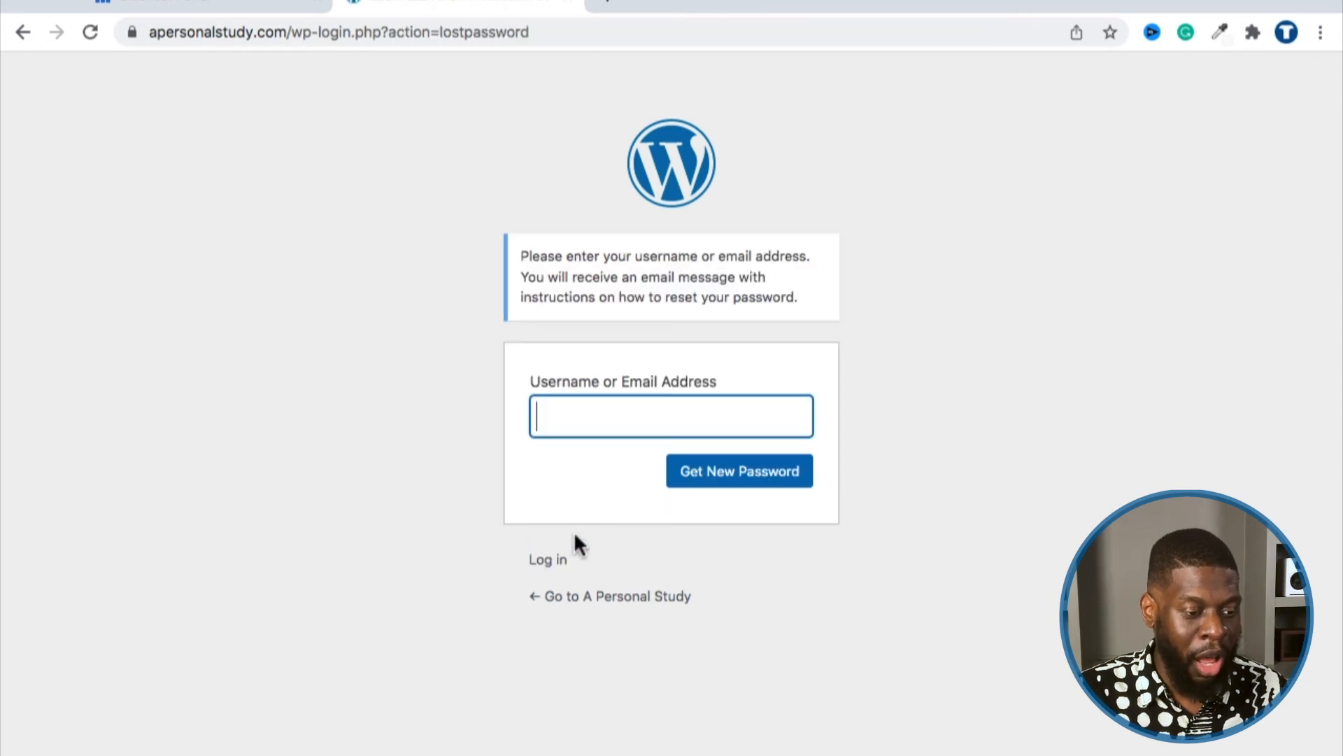
click(566, 417)
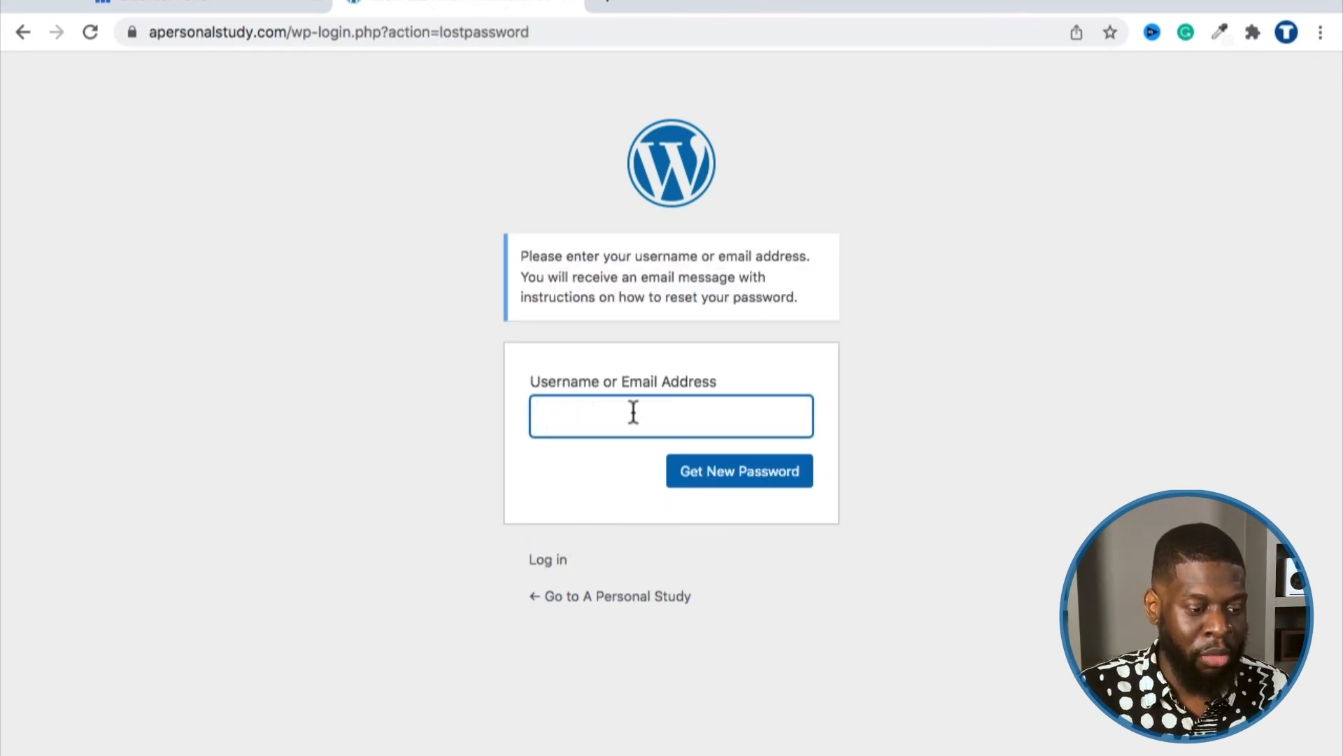
click(563, 564)
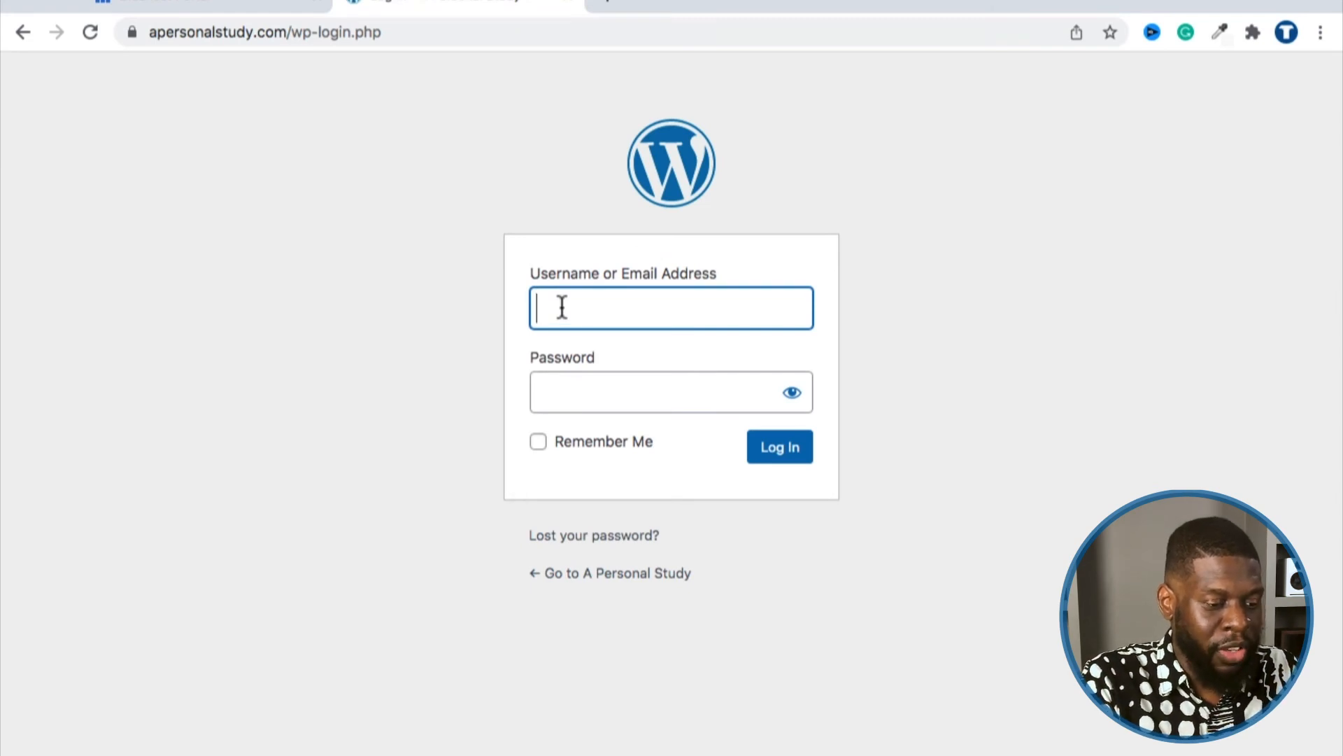
text(apersonalstudy)
key(Tab)
key(super+v)
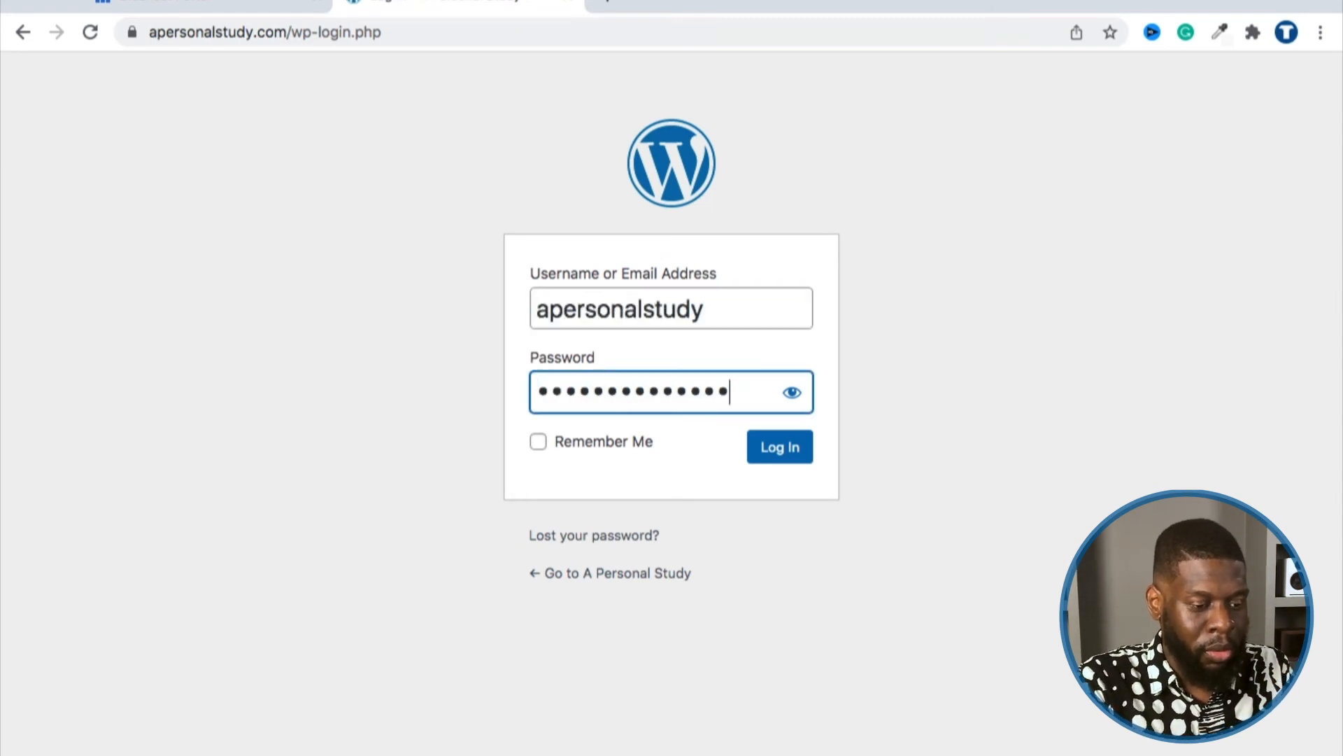
Step: Log in as administrator and visit the live site from the admin bar
click(752, 462)
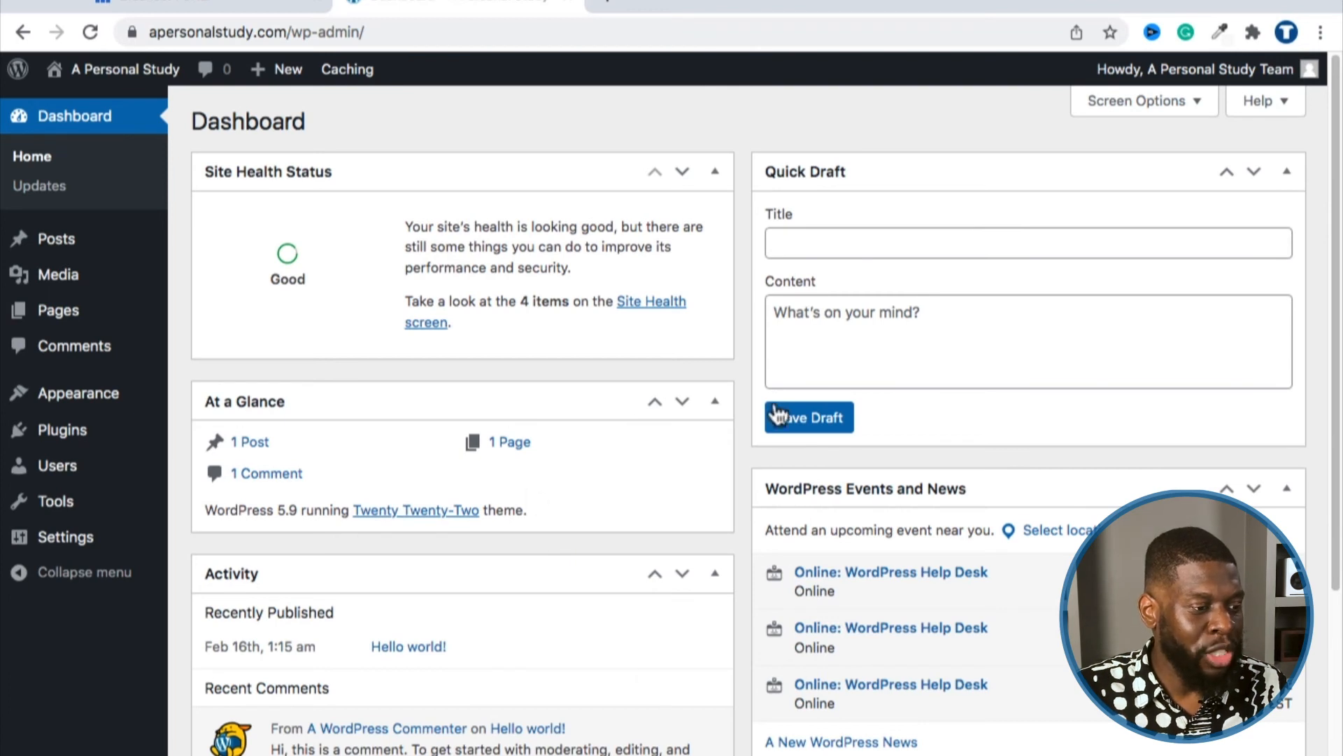
mouse_move(130, 90)
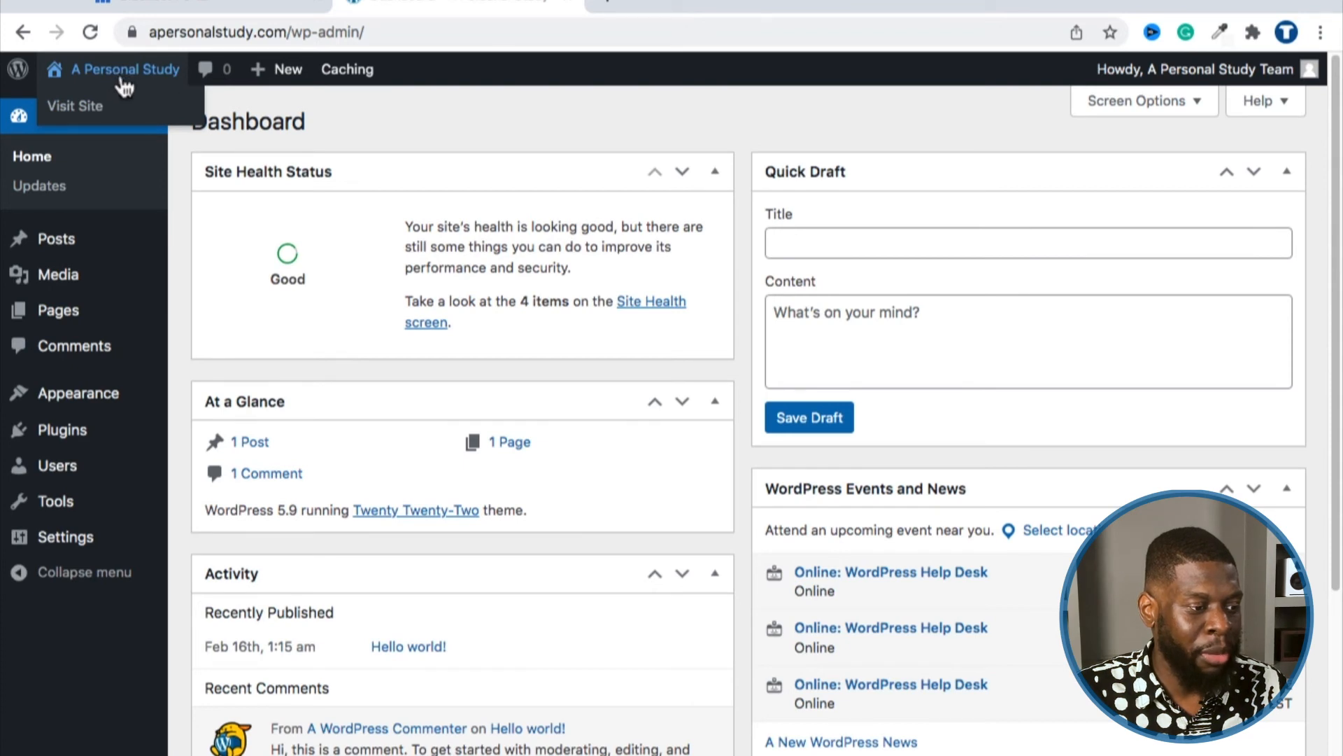
click(87, 108)
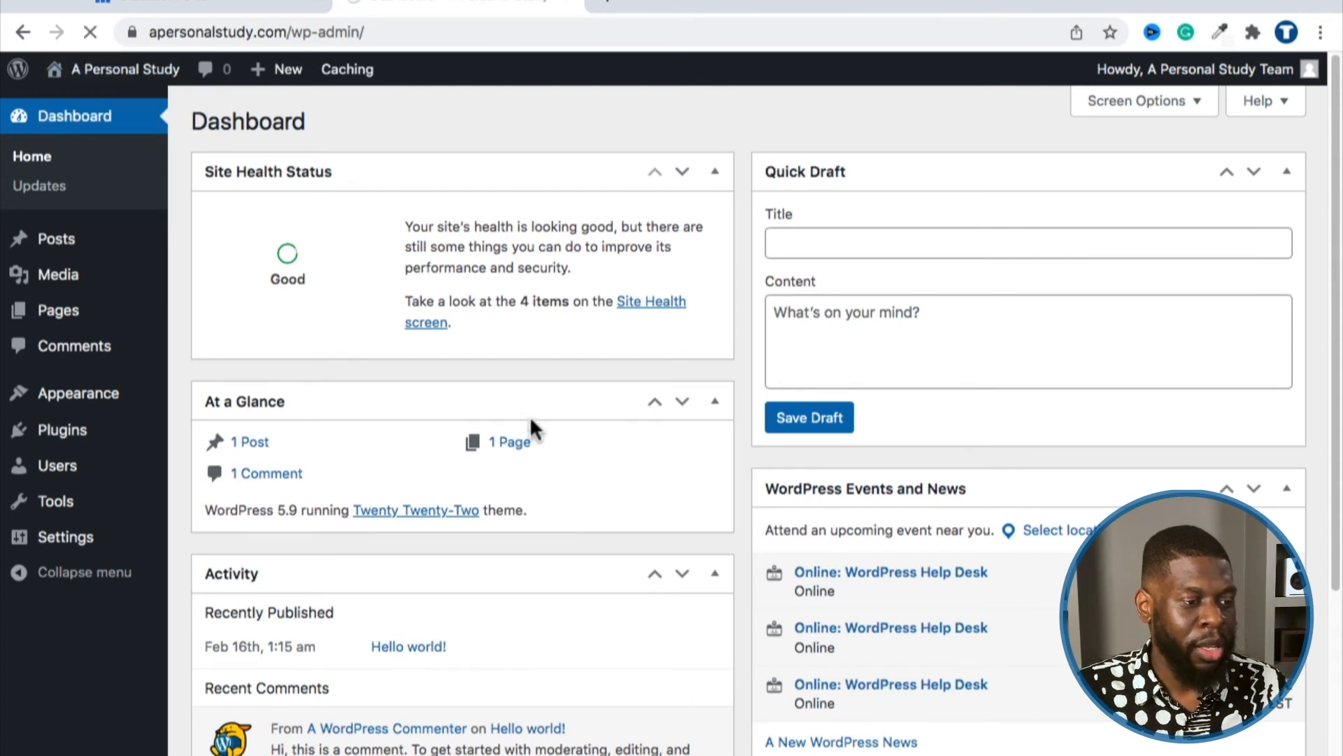
scroll(375, 462, down, 4)
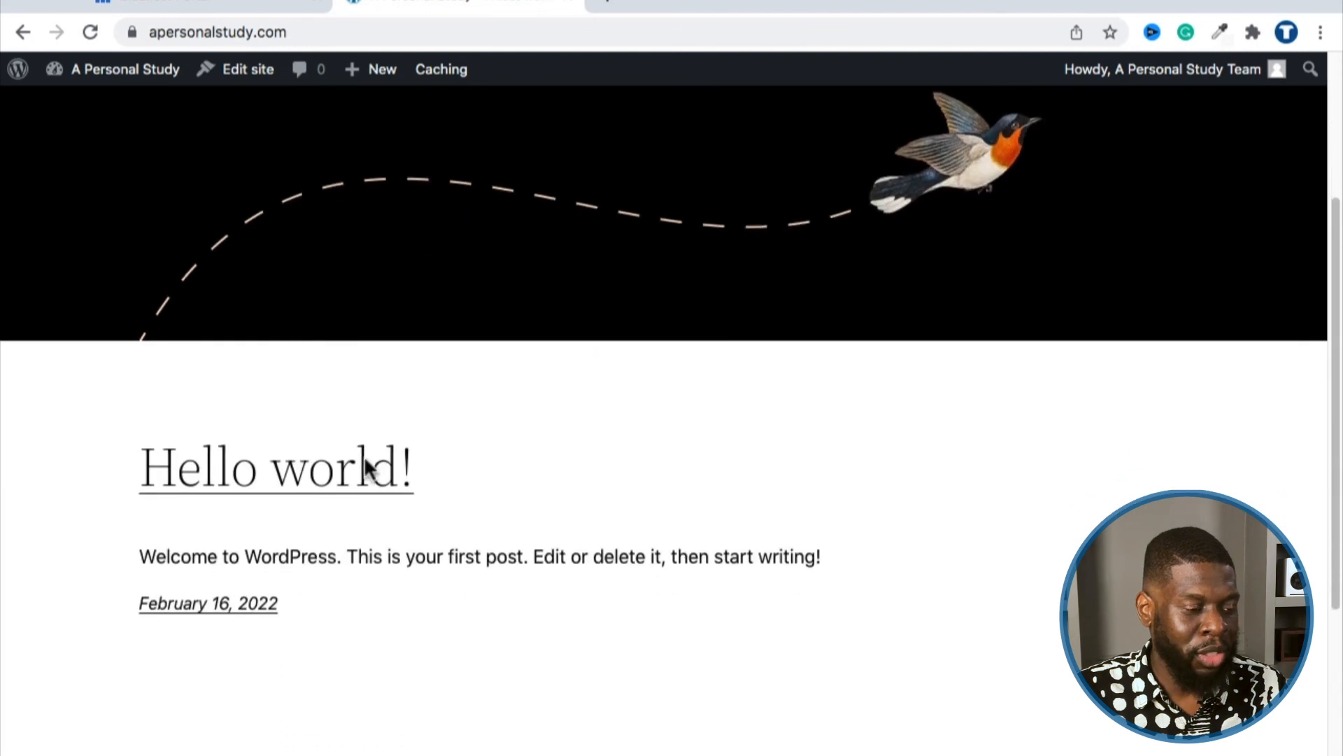
scroll(367, 467, up, 4)
scroll(390, 339, down, 3)
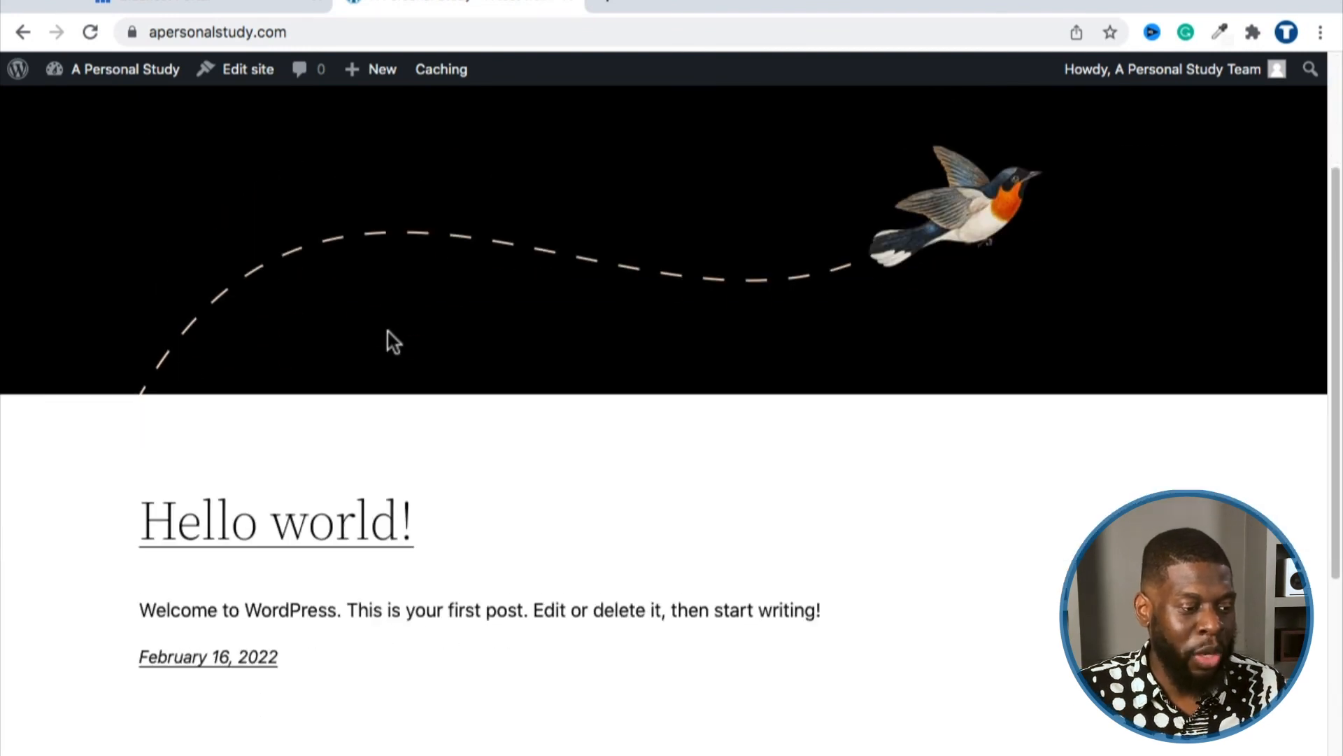
scroll(388, 334, down, 5)
scroll(384, 352, up, 8)
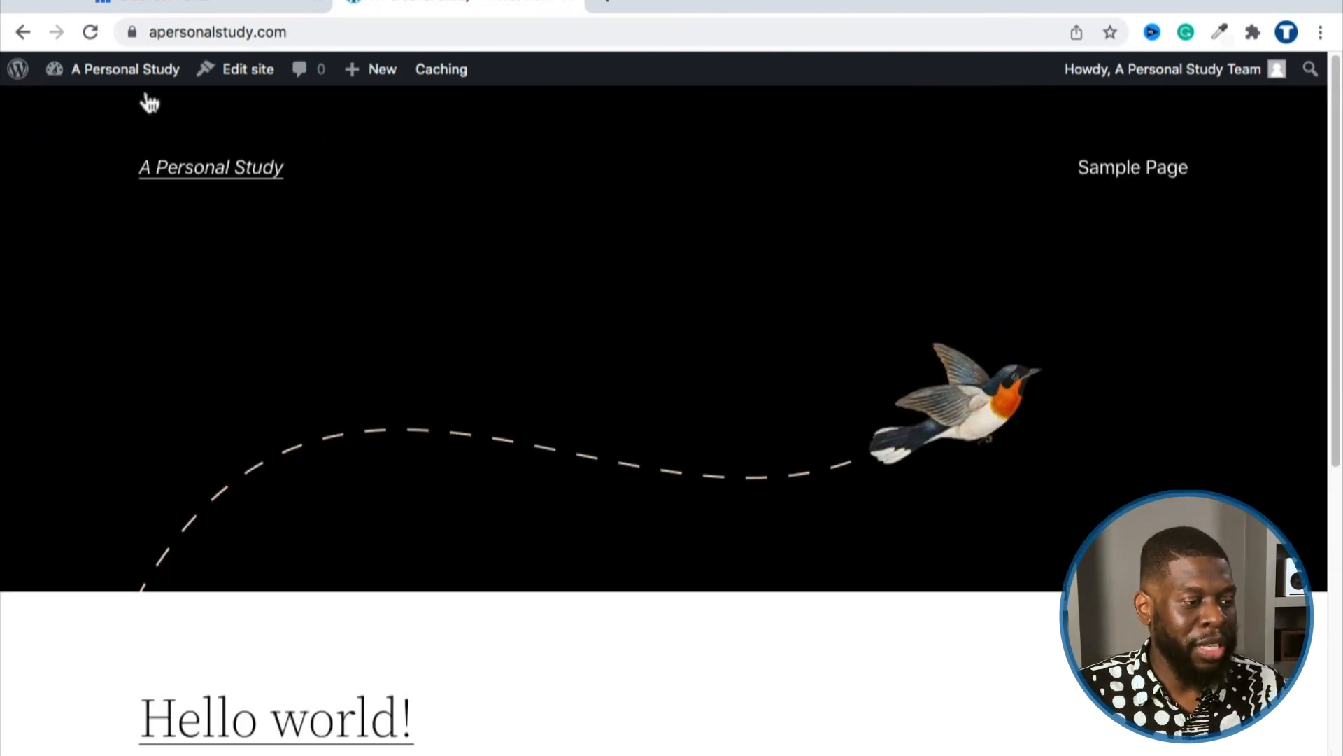
mouse_move(1042, 73)
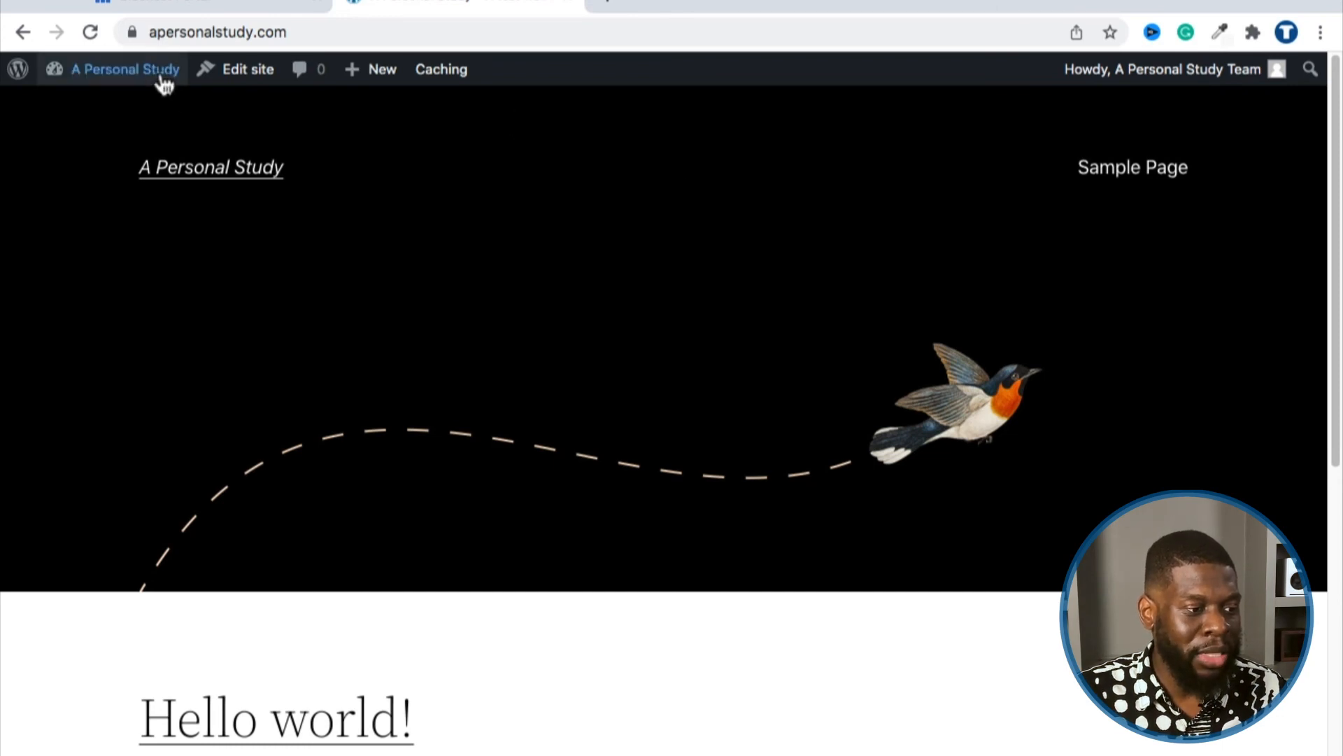
Step: Copy the apersonalstudy.com site address from the address bar
click(172, 32)
double_click(196, 32)
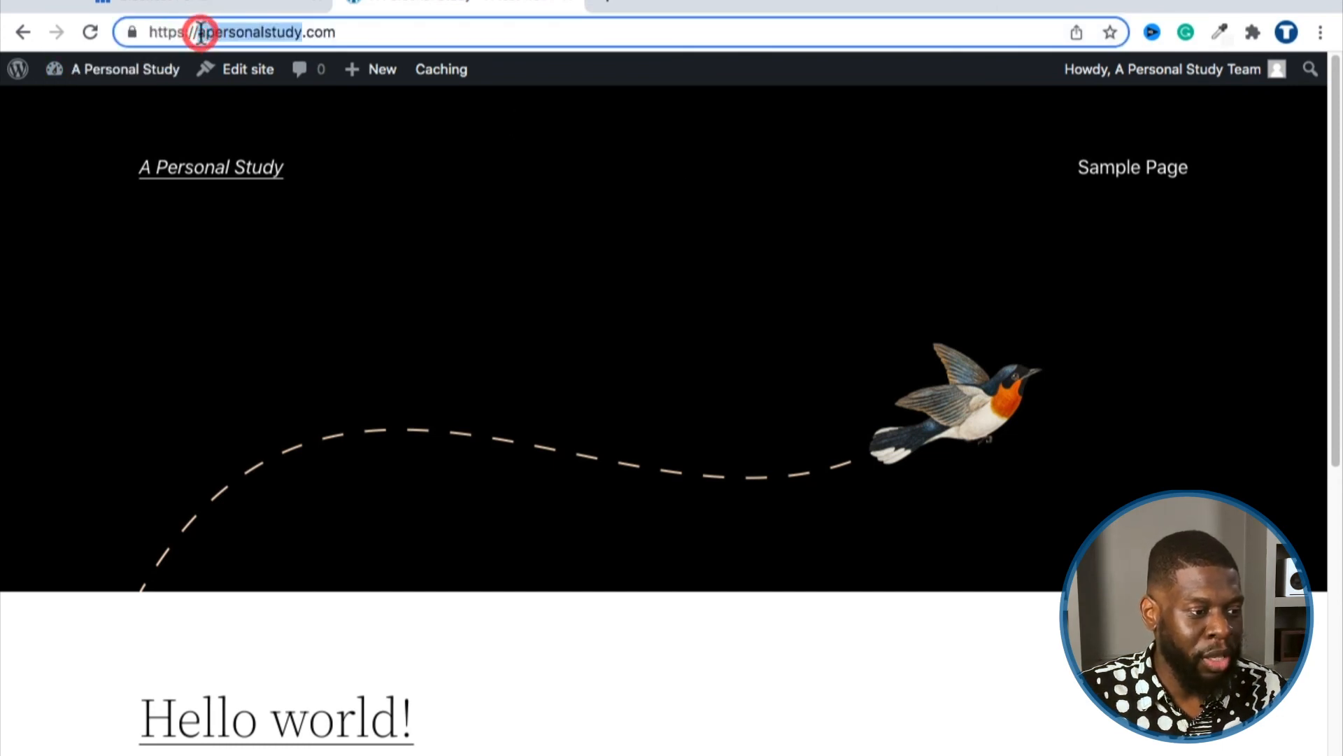
click(232, 28)
right_click(230, 28)
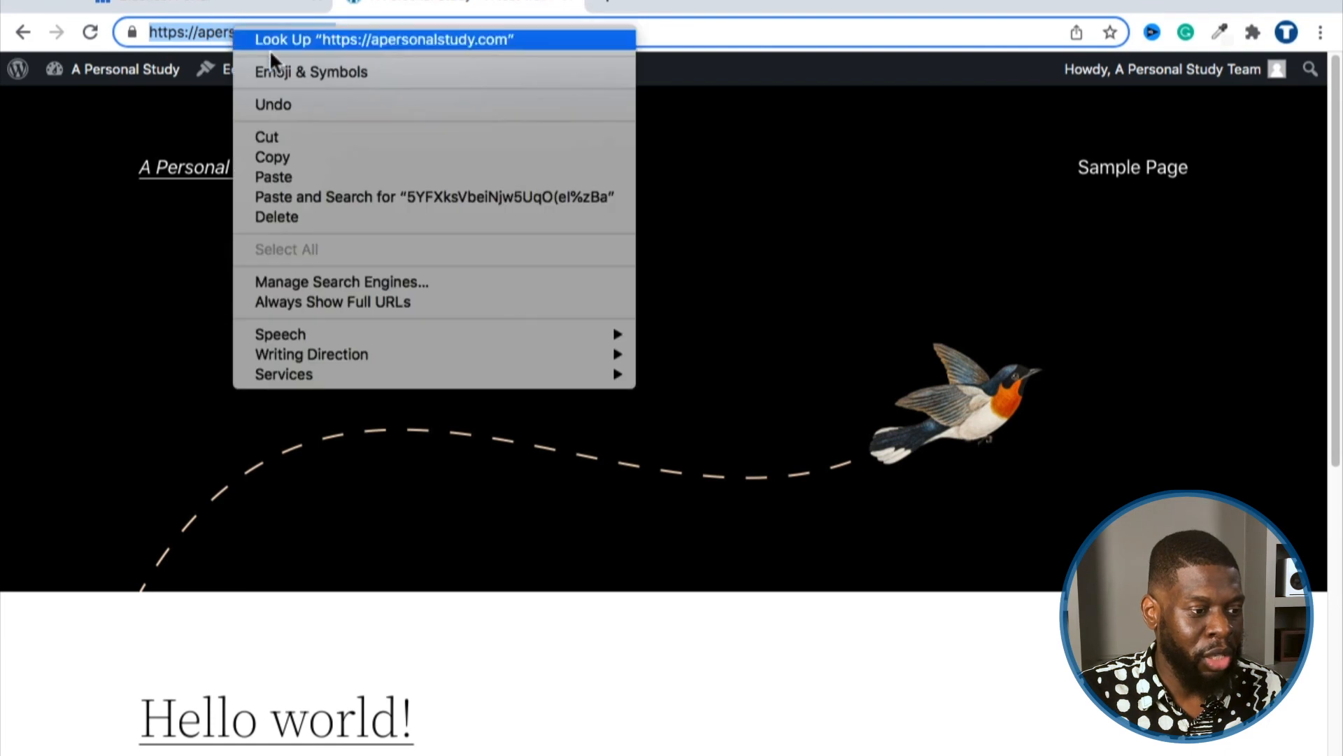
click(300, 152)
Step: Paste the address into a new incognito window to view the site logged out
click(1320, 32)
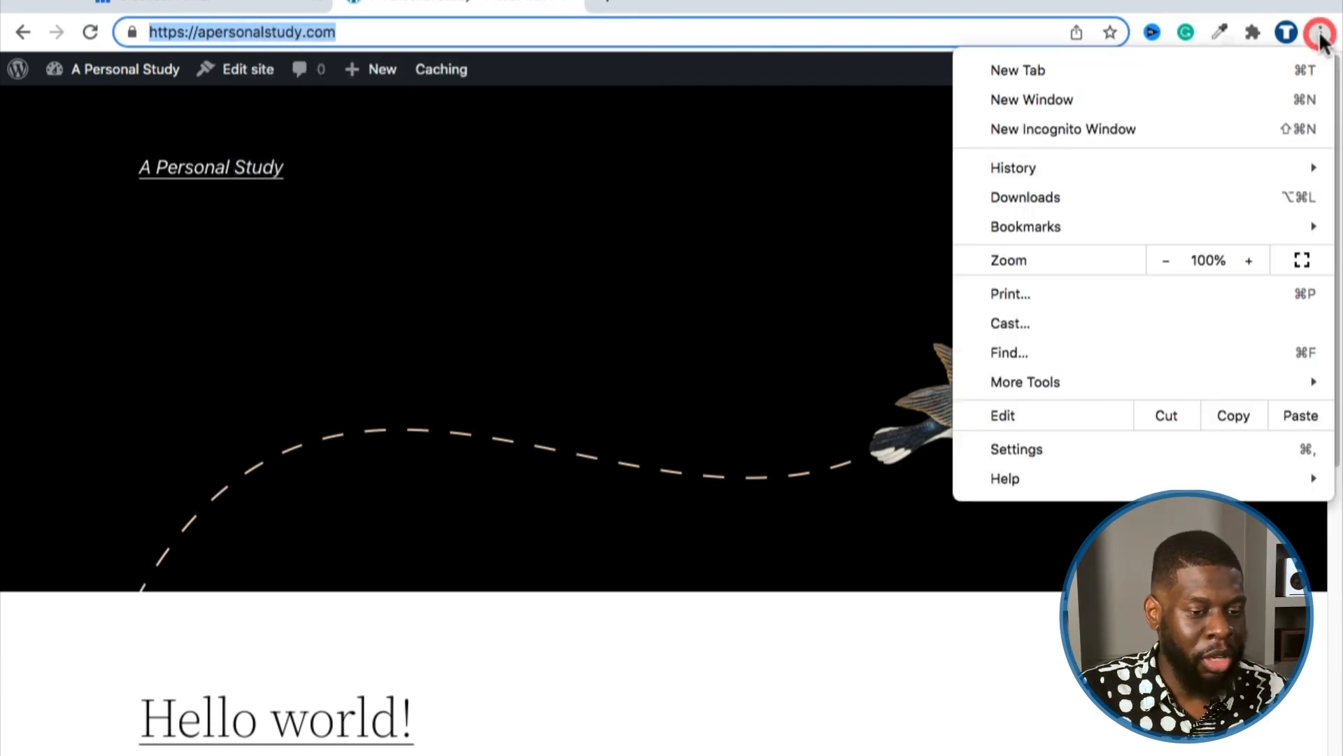
click(1223, 125)
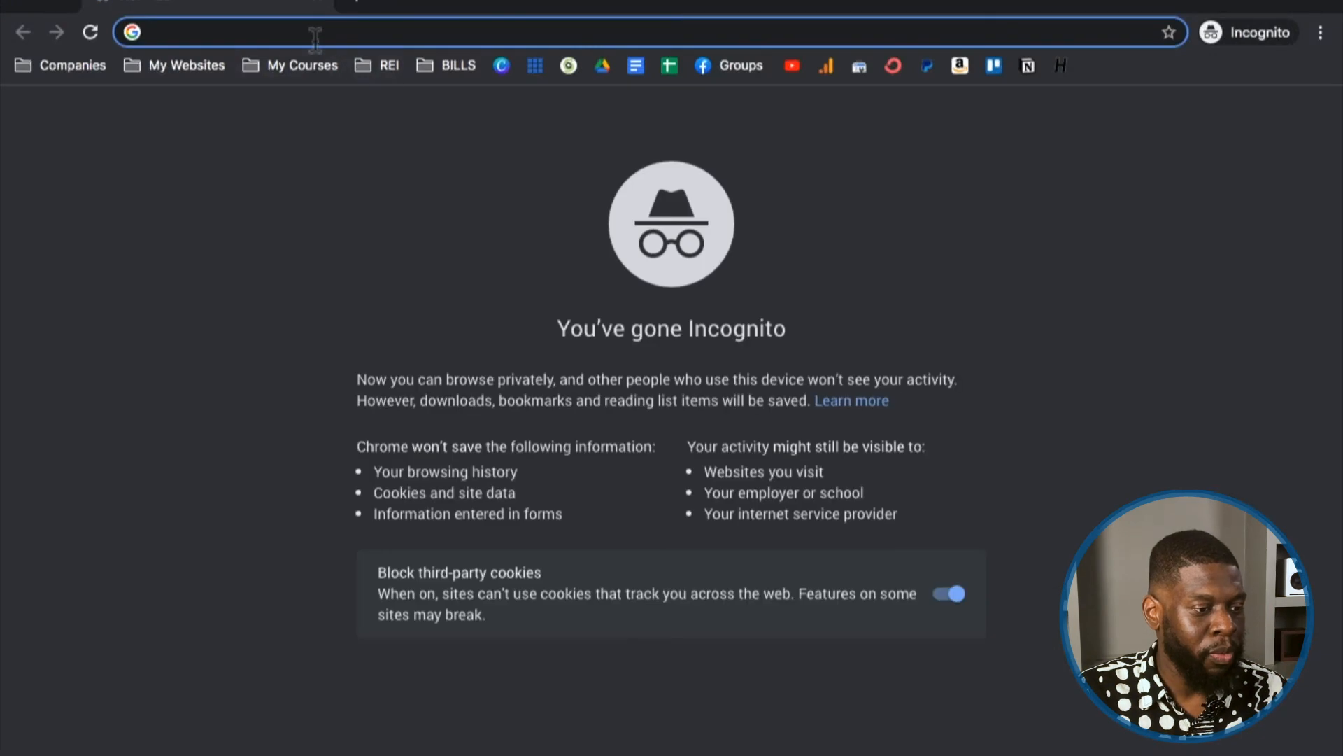
right_click(316, 37)
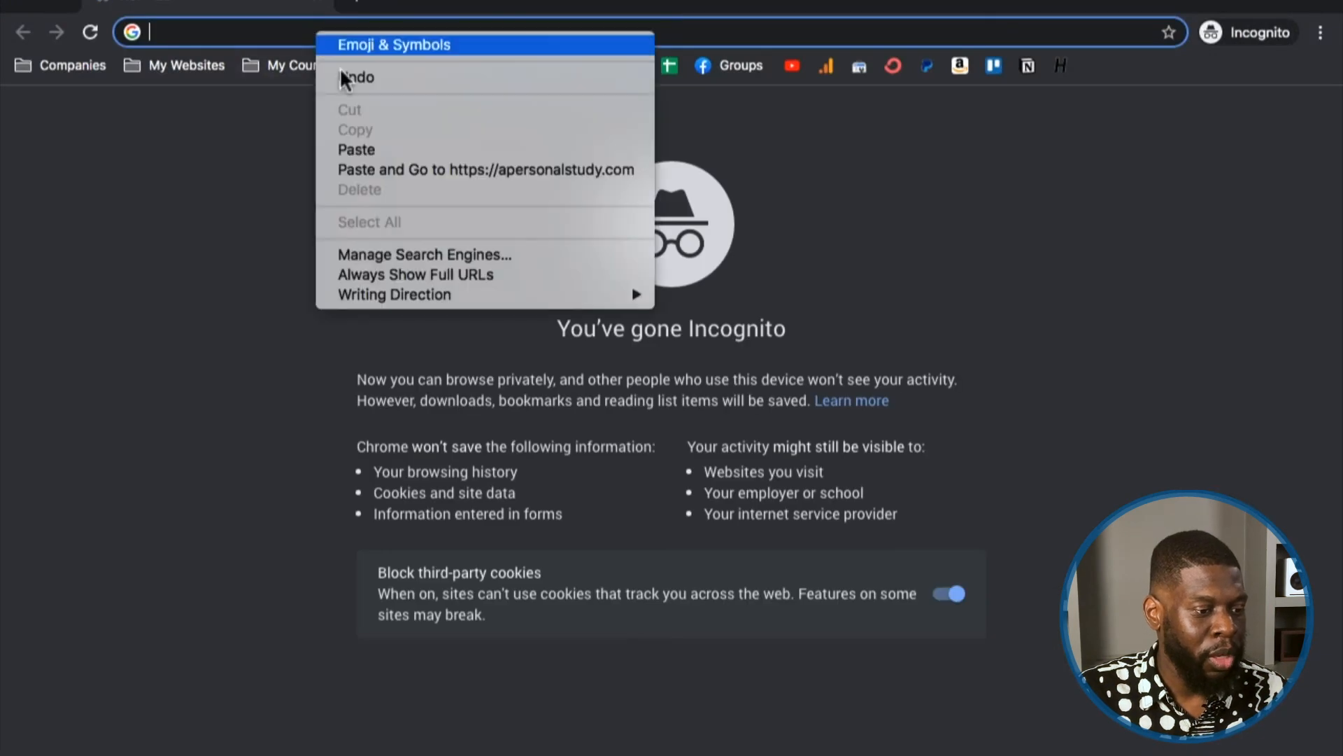
click(367, 144)
key(Return)
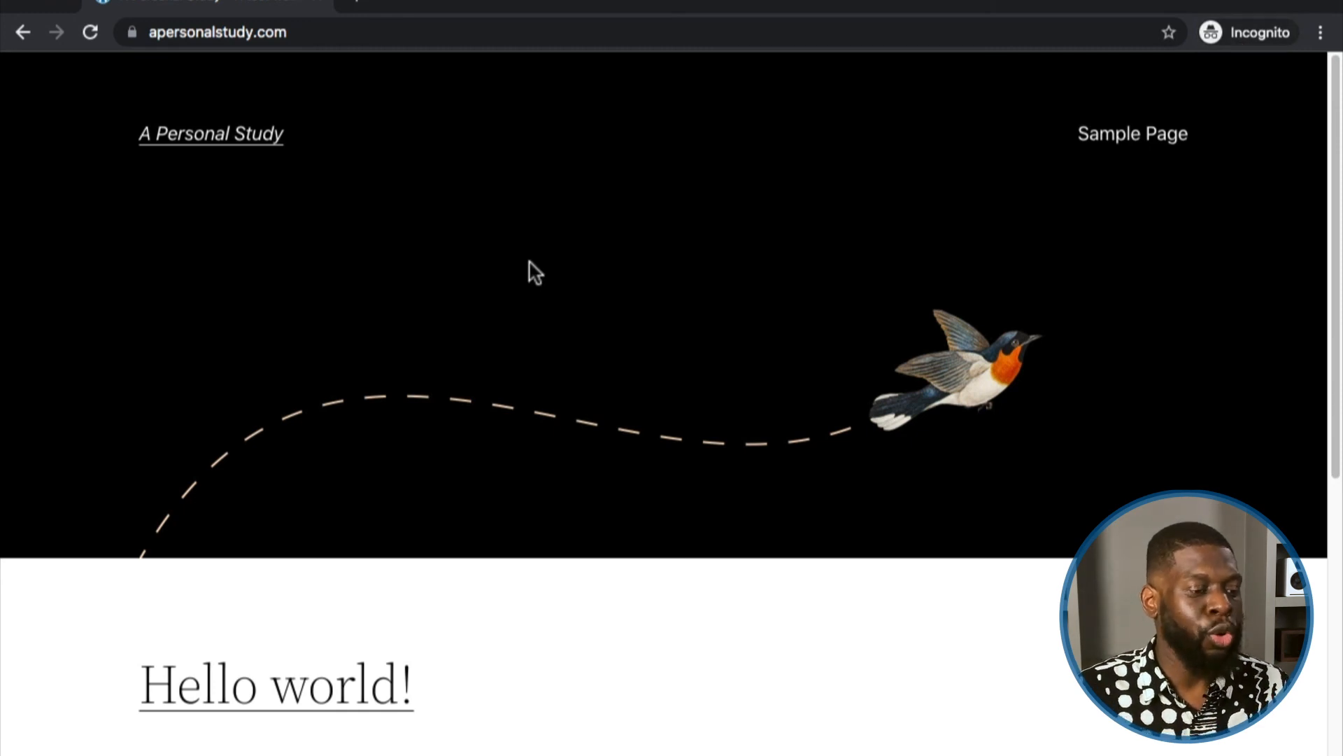
scroll(525, 291, down, 10)
scroll(510, 327, up, 10)
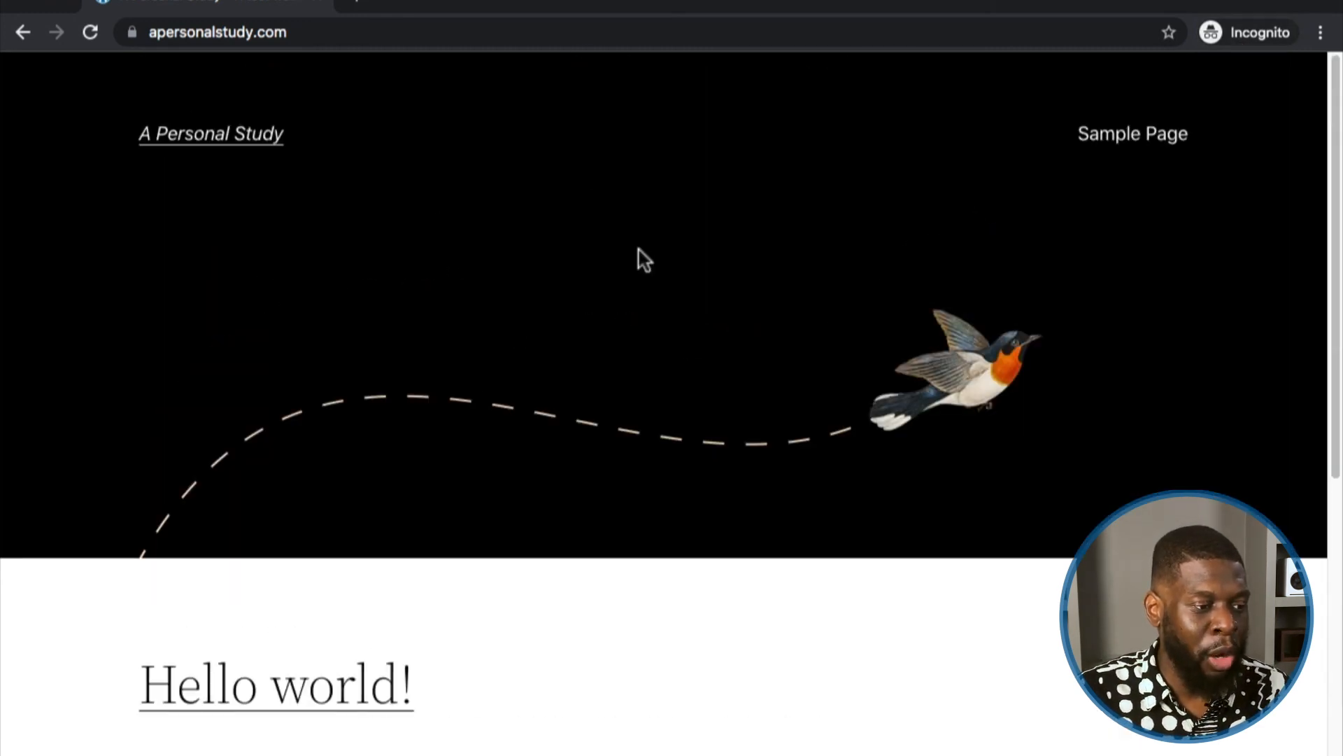
Step: Close the incognito window and open the Dashboard from the homepage's admin bar
click(23, 2)
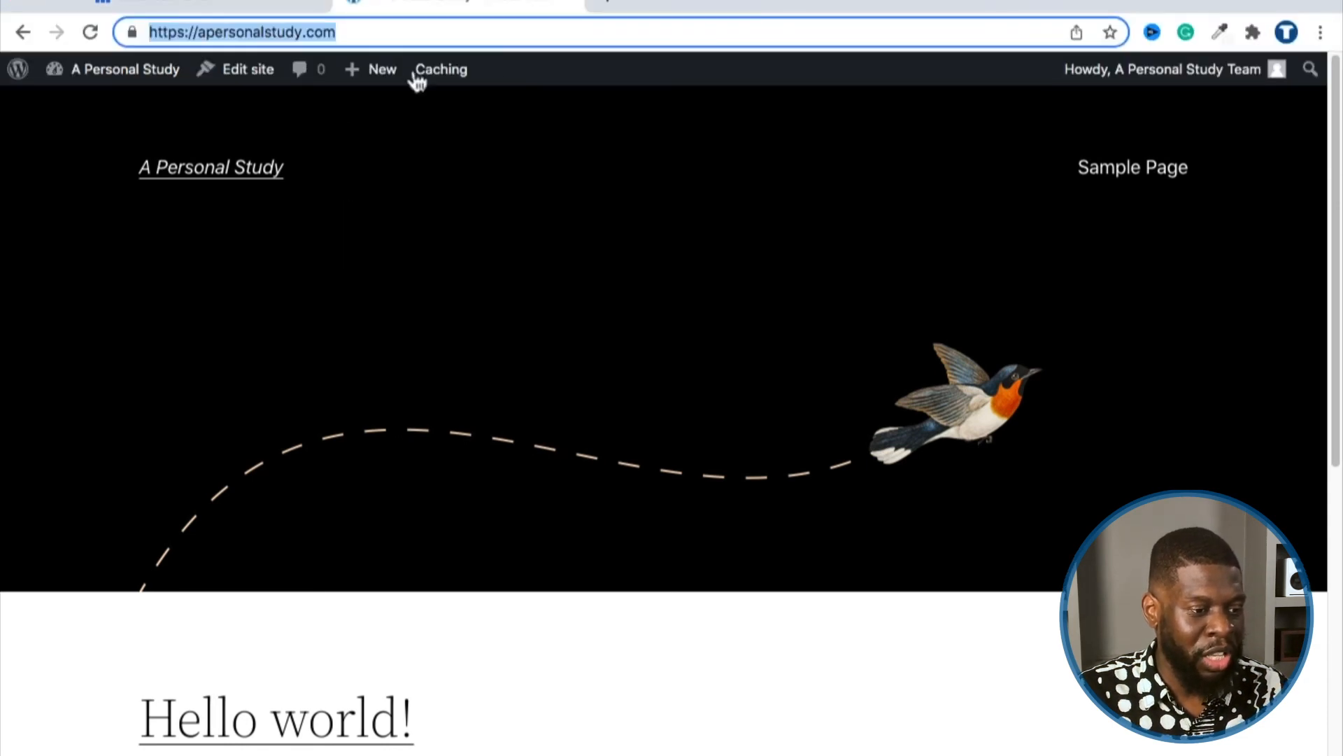
mouse_move(152, 73)
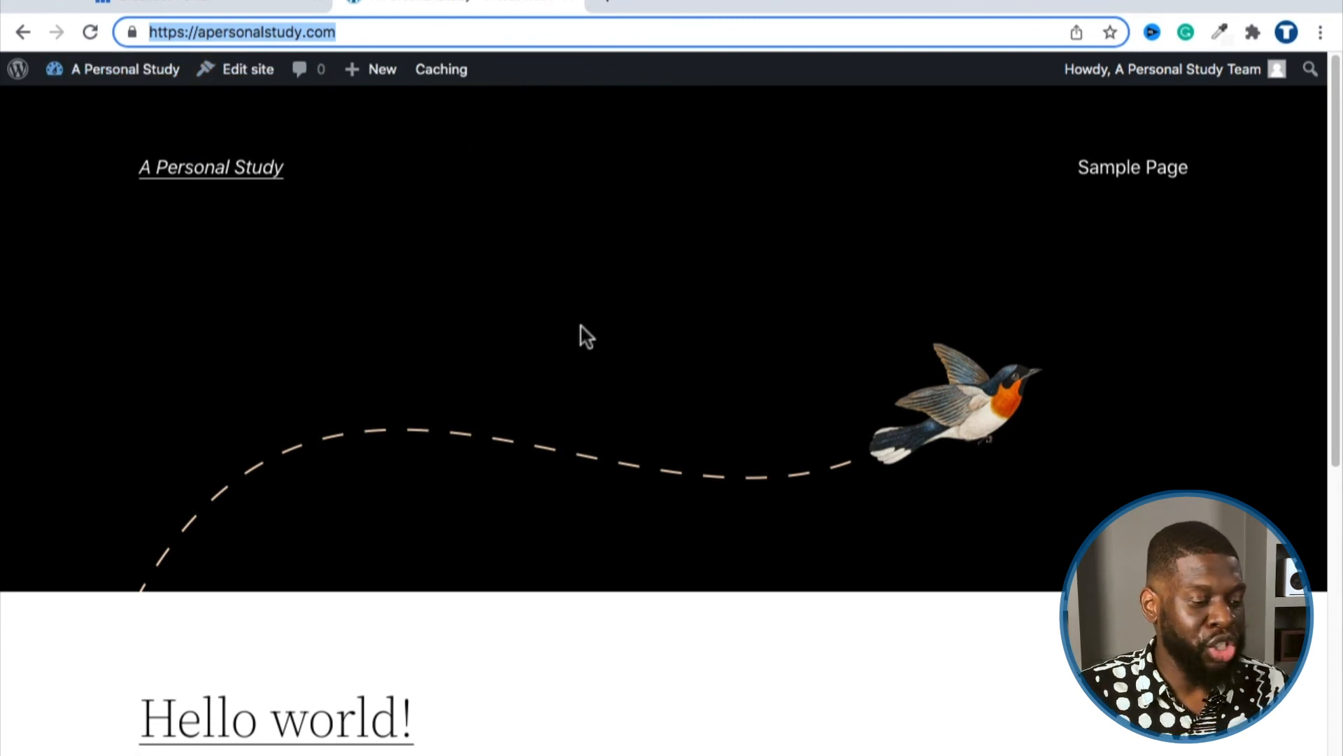
scroll(586, 339, down, 8)
scroll(586, 341, up, 8)
scroll(549, 354, down, 9)
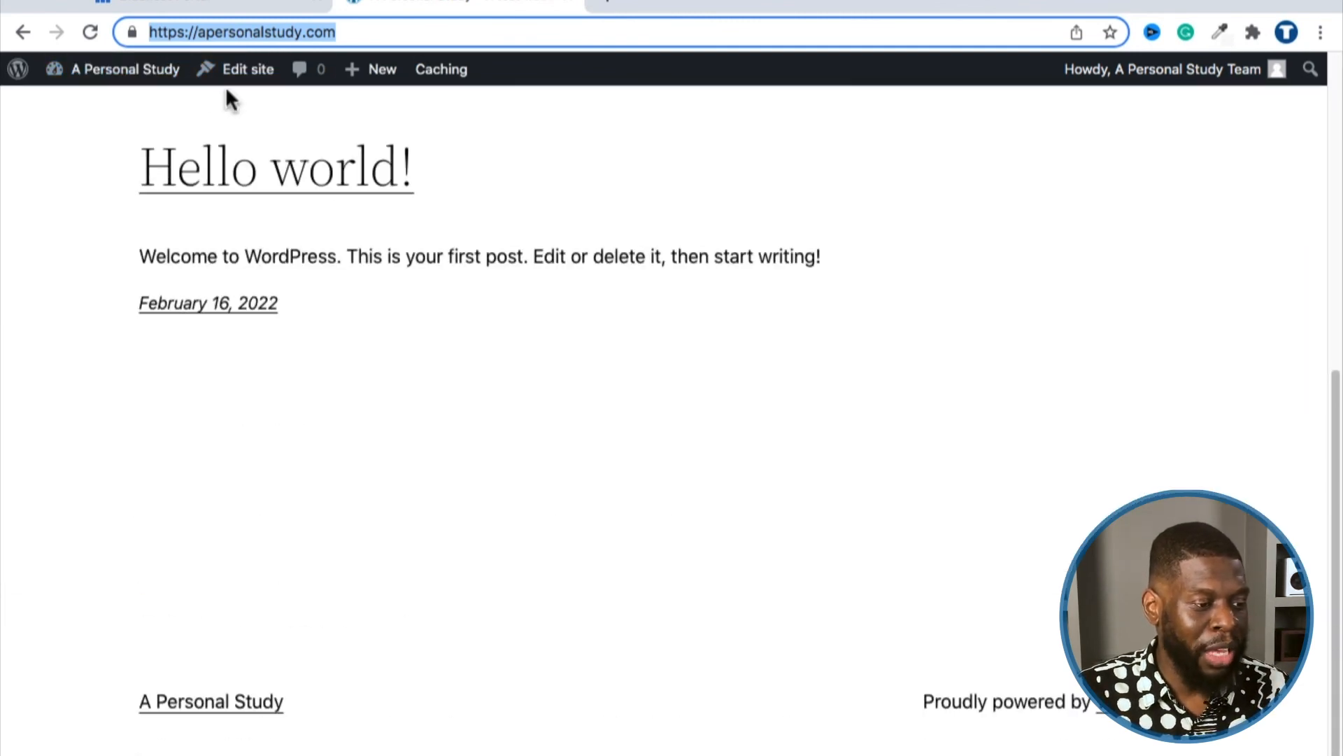
scroll(695, 443, up, 8)
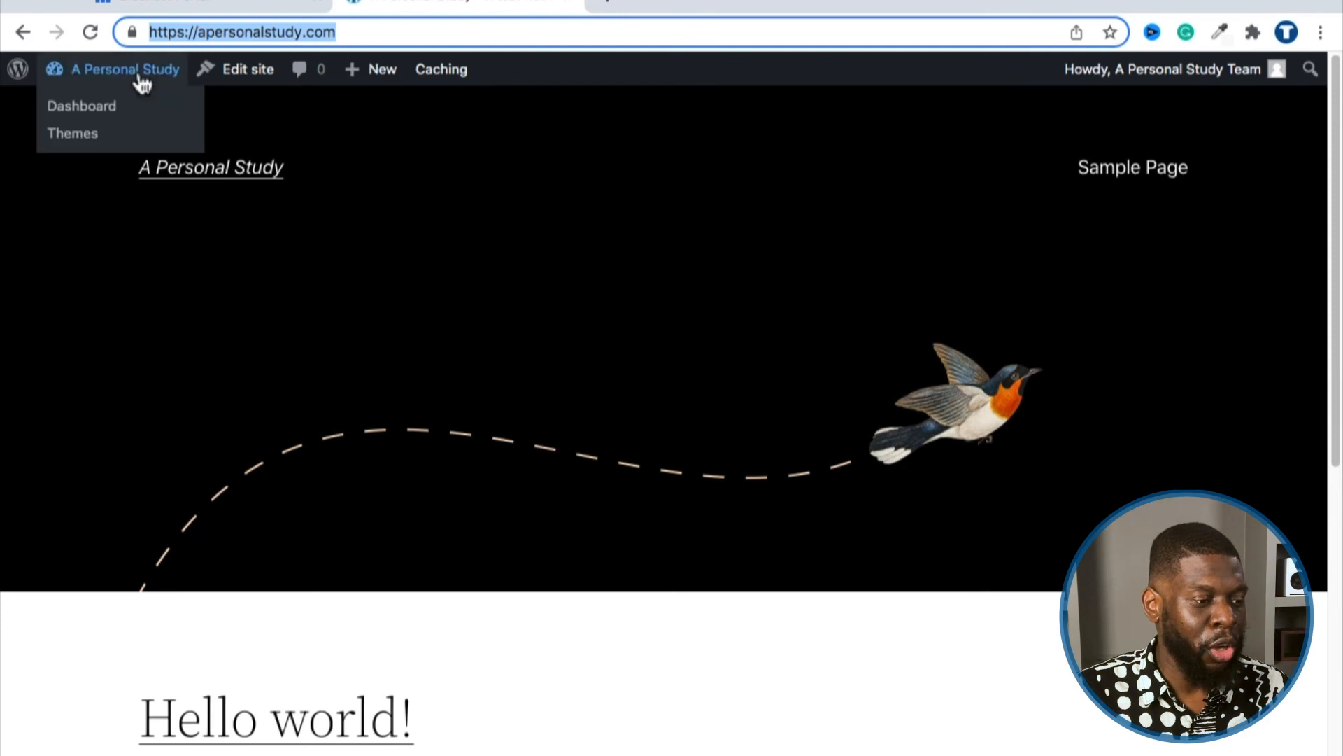
click(97, 107)
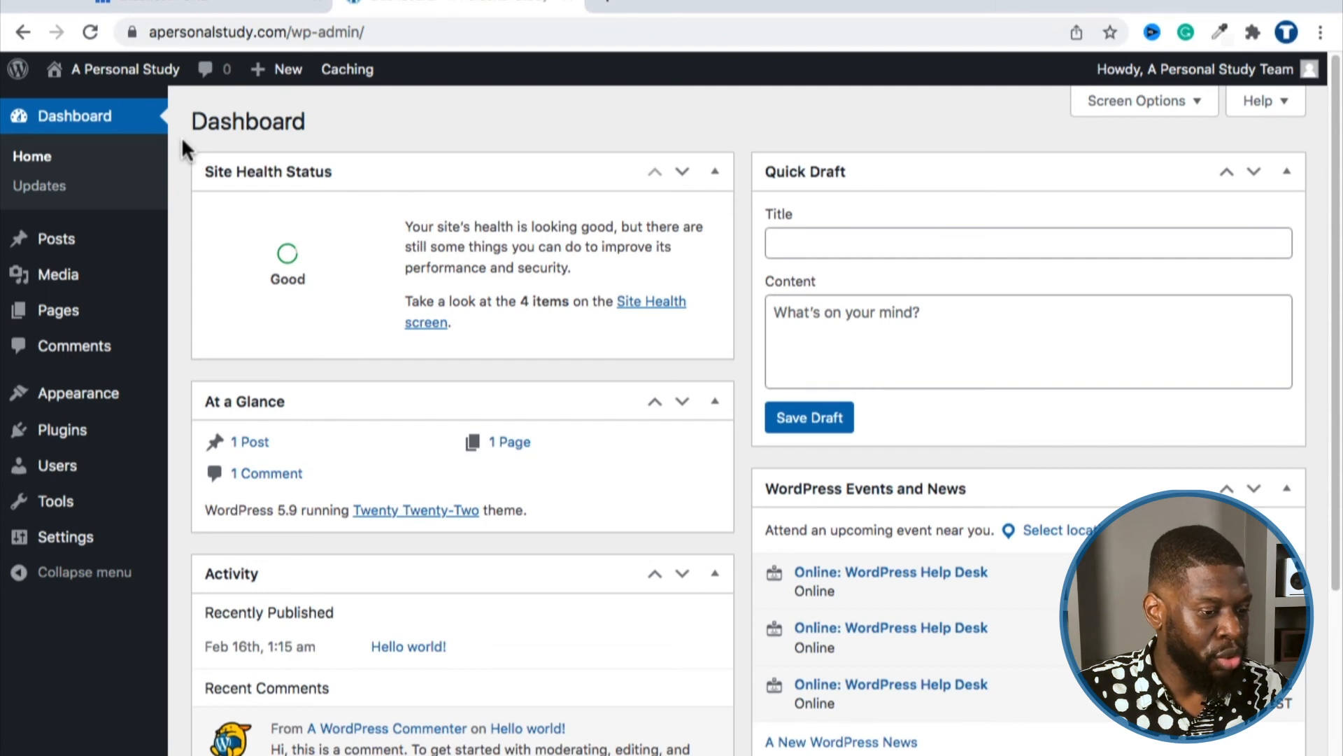
mouse_move(119, 536)
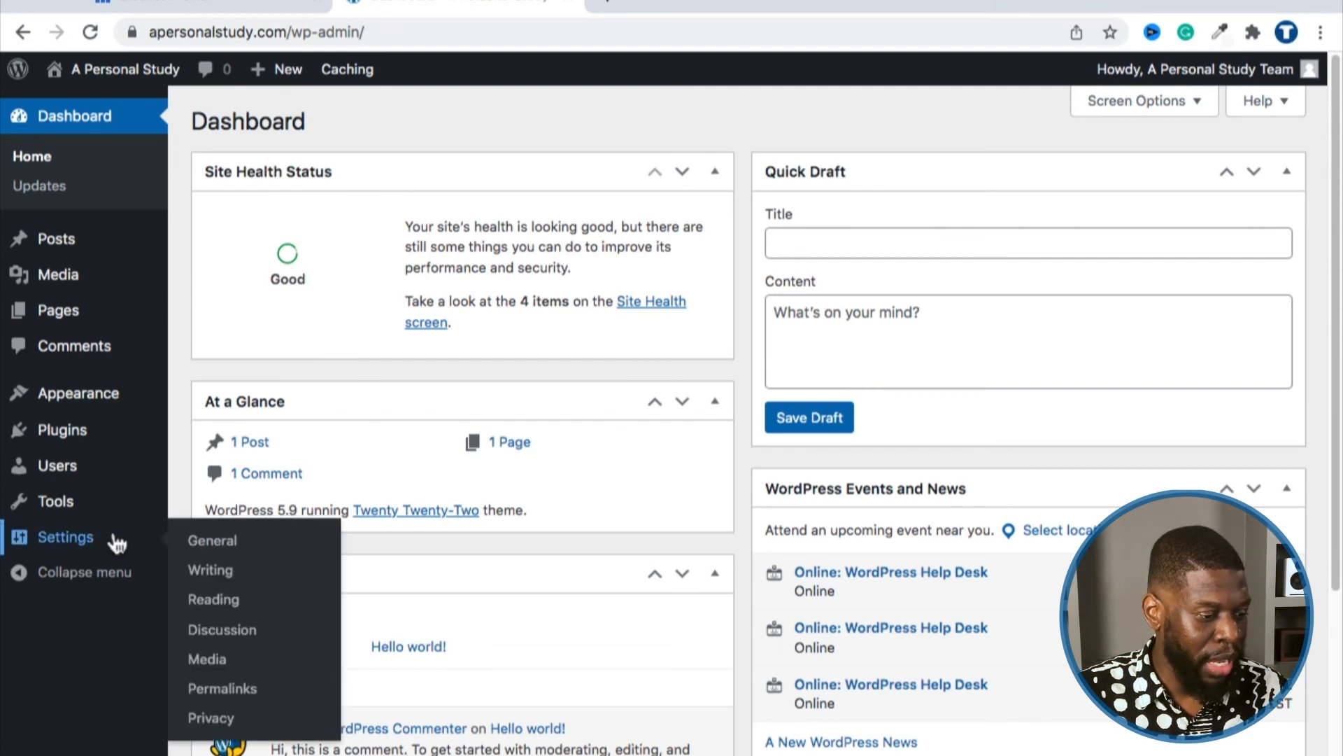
click(200, 543)
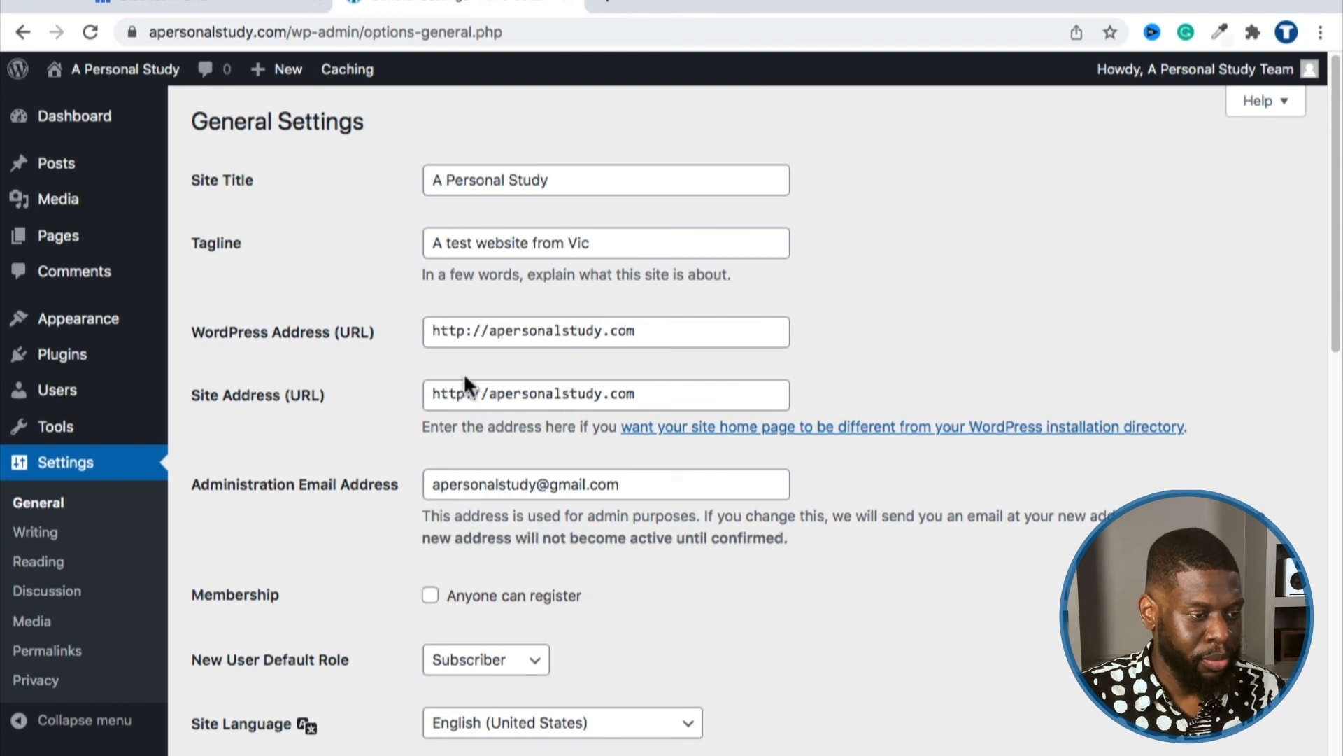
click(463, 331)
triple_click(463, 330)
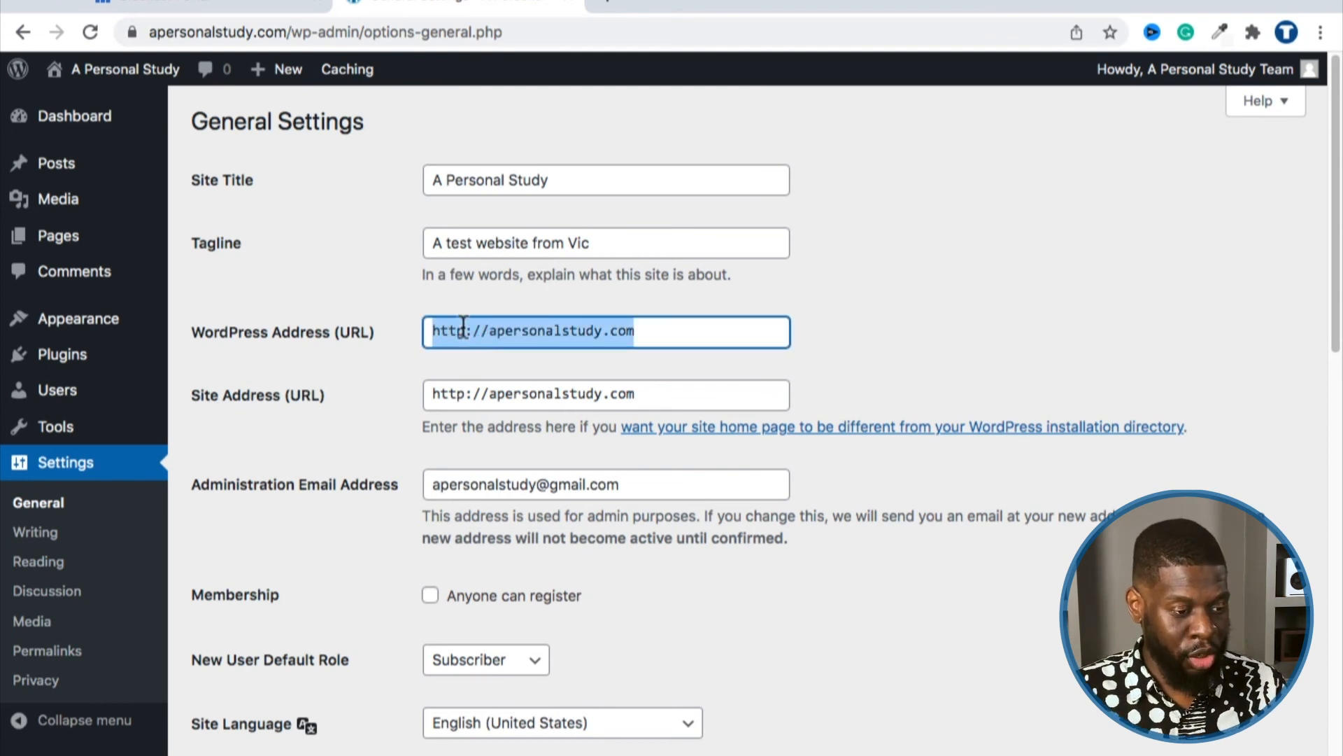
click(436, 390)
triple_click(436, 389)
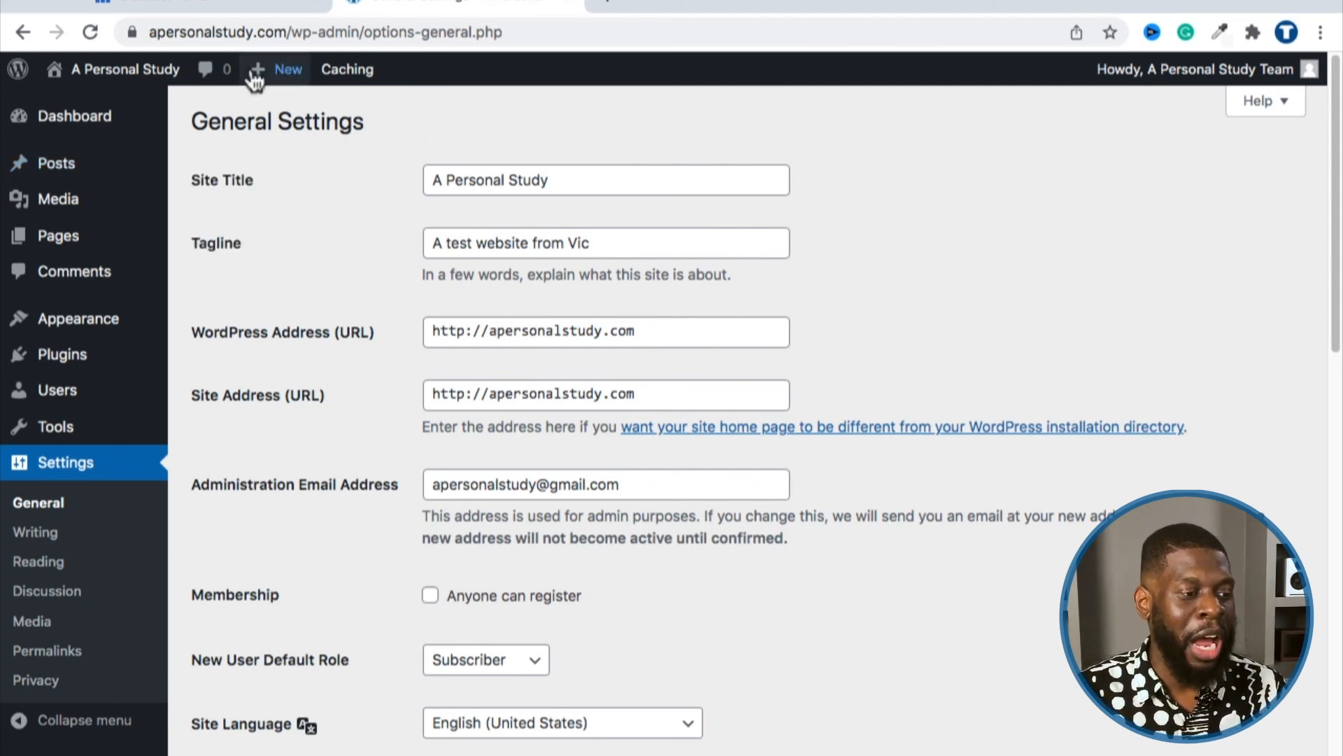
Step: Compare the browser's https page address with the http WordPress Address URL
click(240, 32)
drag(334, 32, 521, 33)
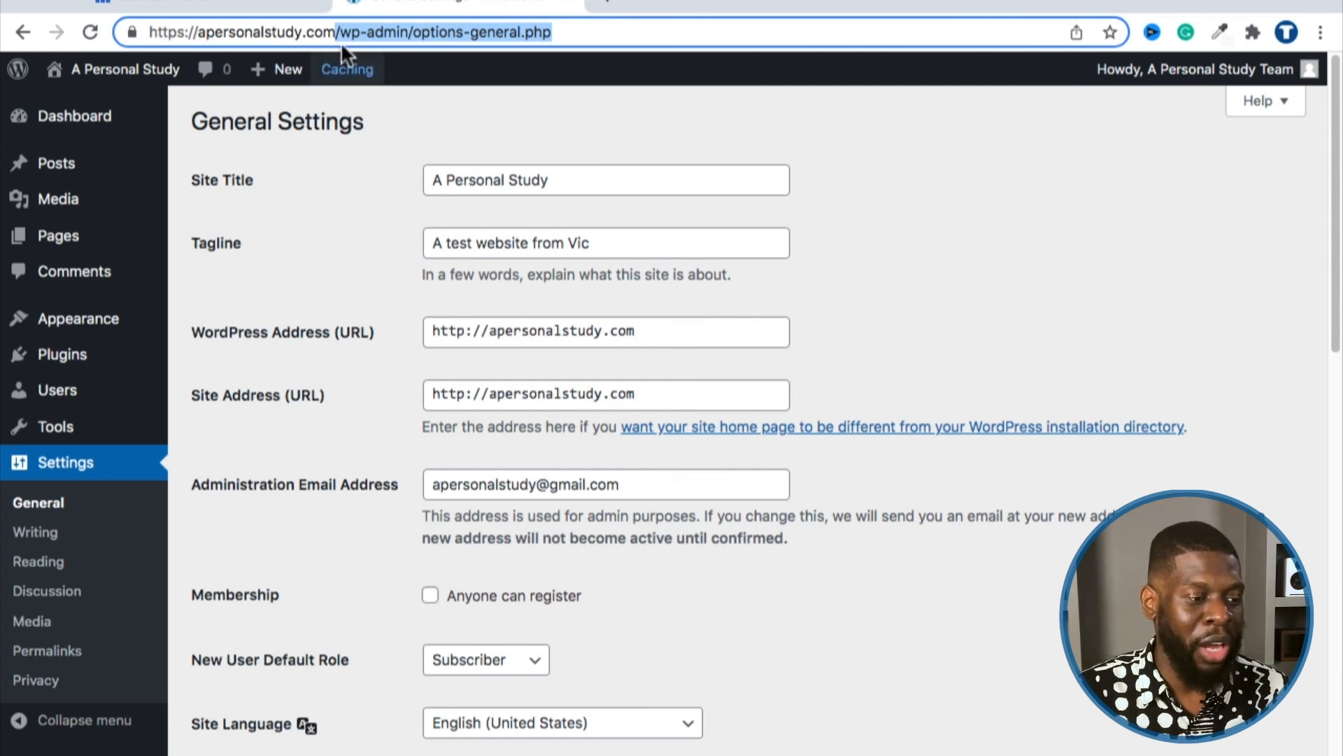
triple_click(325, 32)
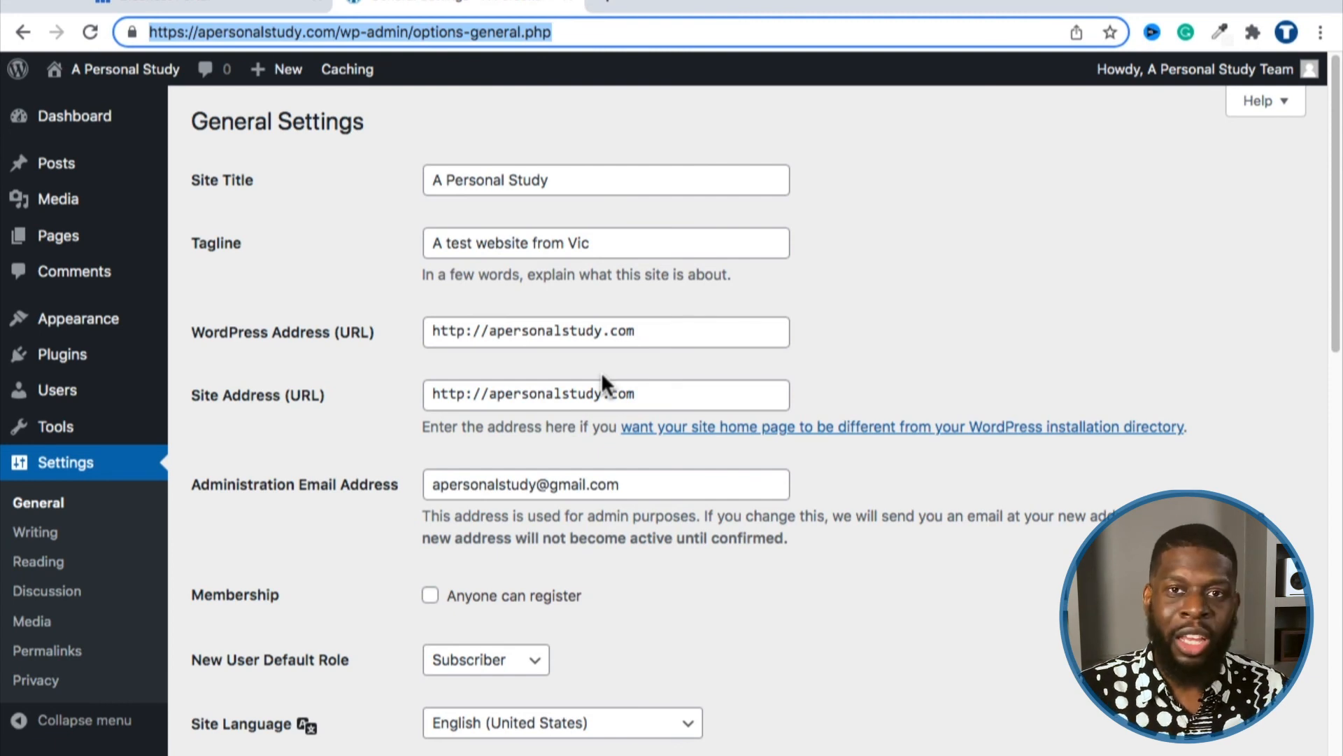
double_click(270, 33)
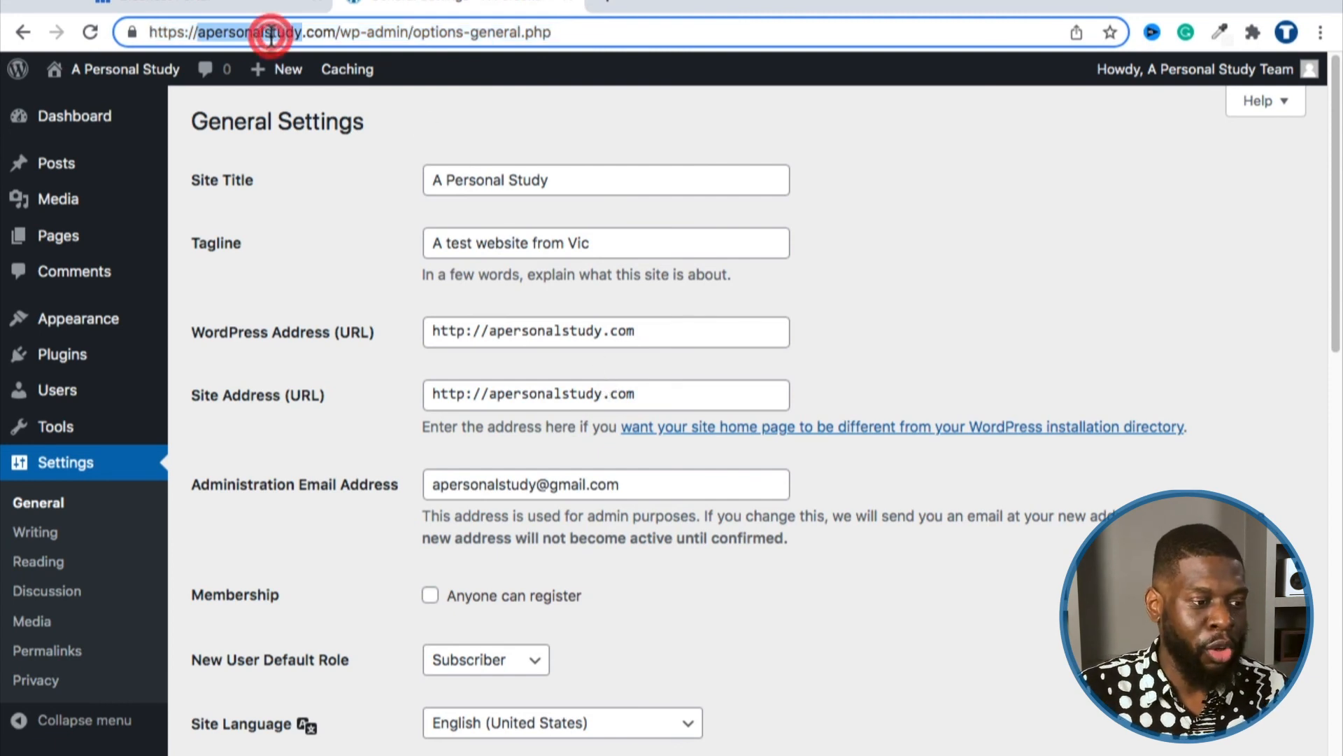
drag(338, 32, 127, 14)
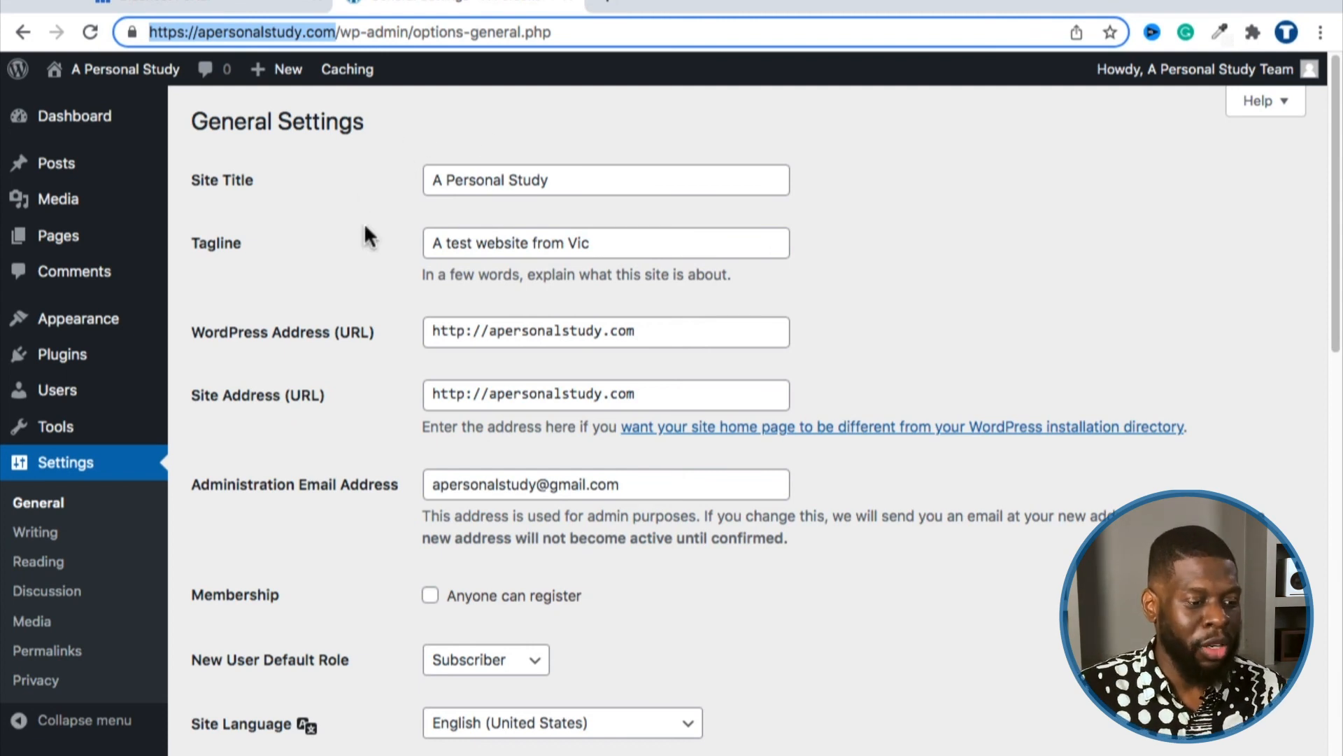
click(369, 312)
triple_click(465, 329)
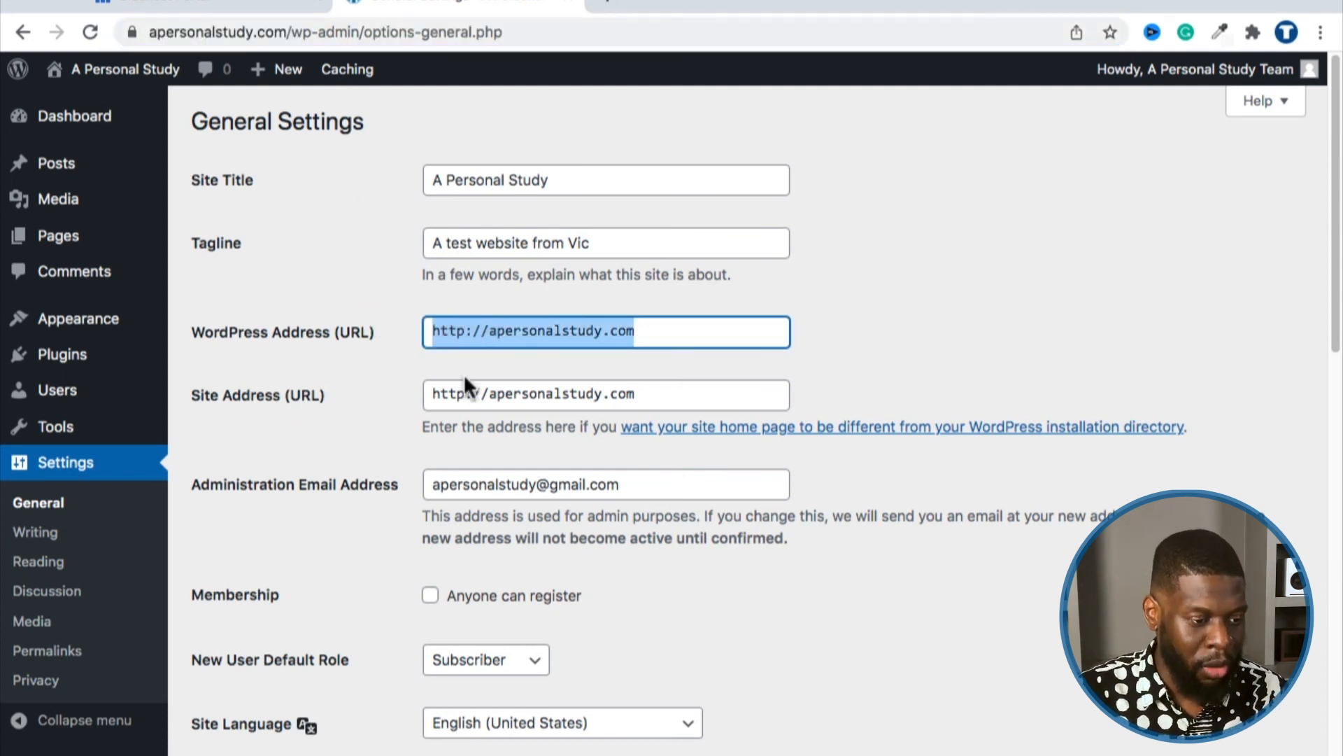
Step: Change both WordPress Address and Site Address from http to https
click(465, 338)
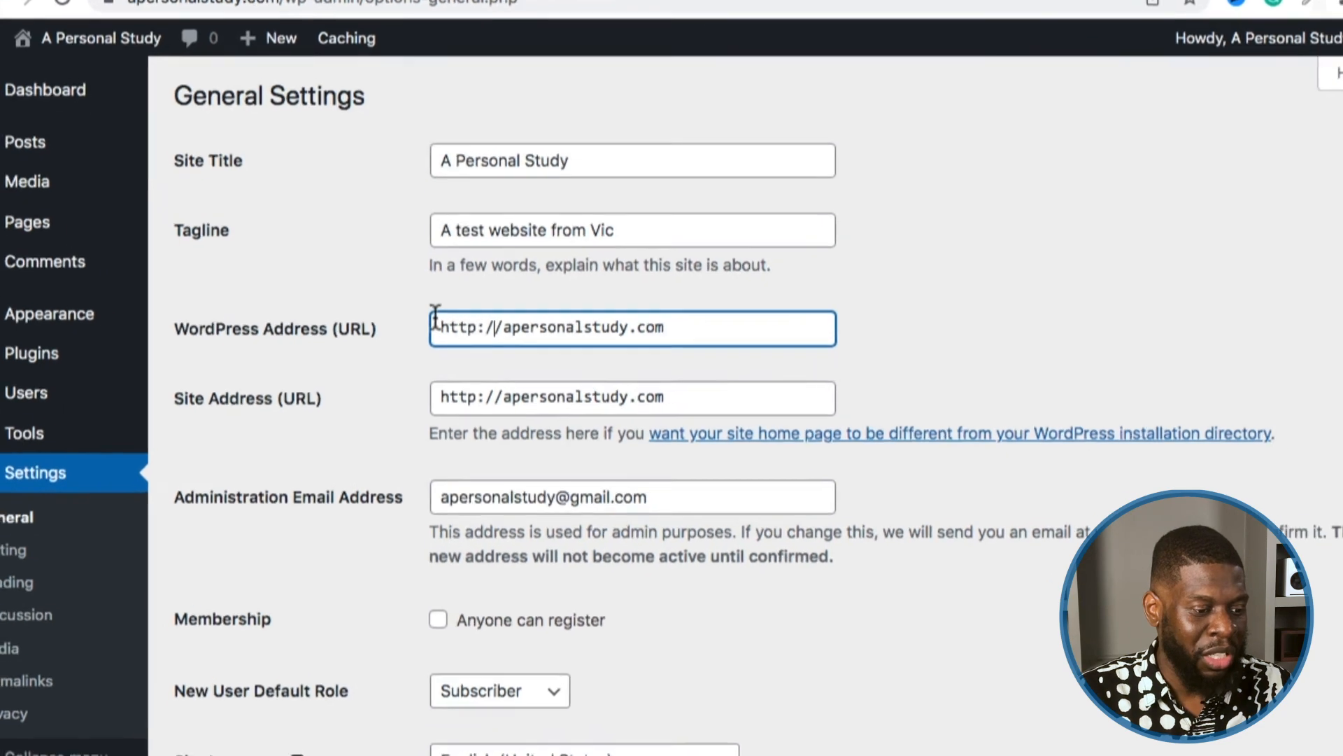
click(468, 330)
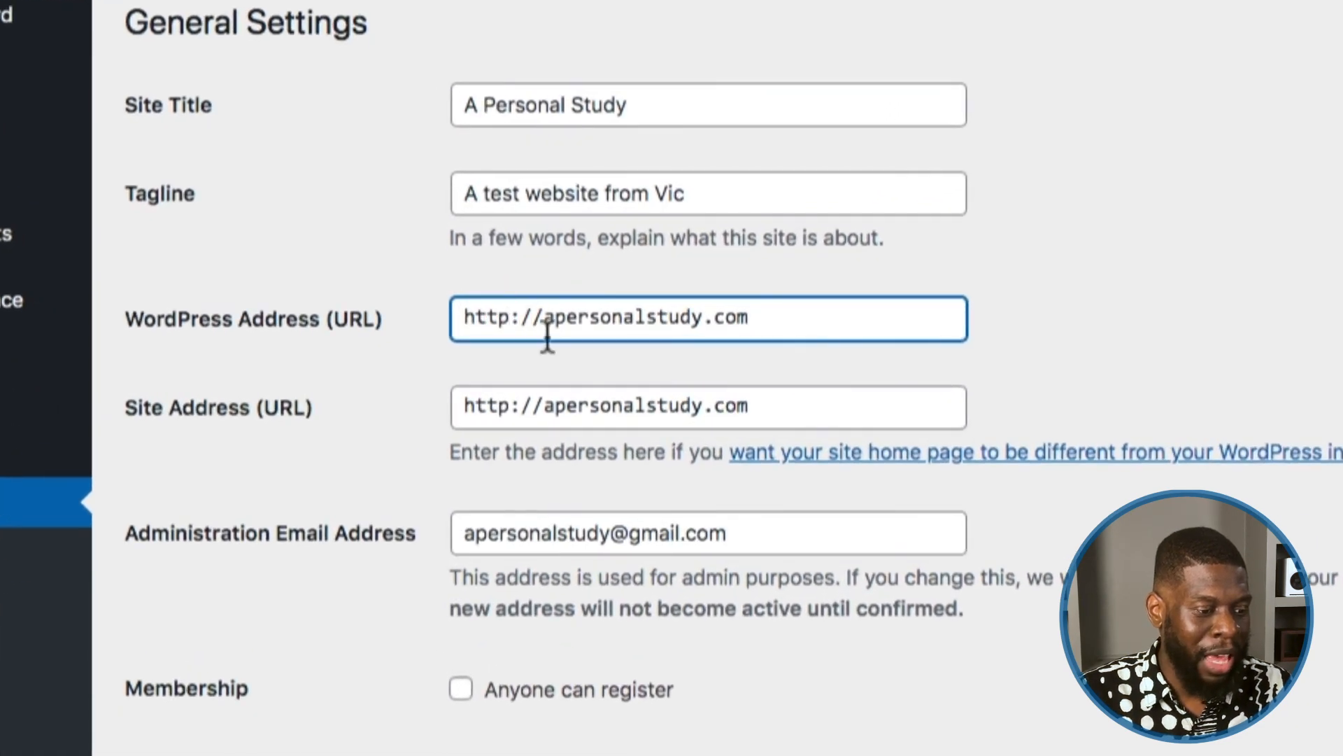
text(s)
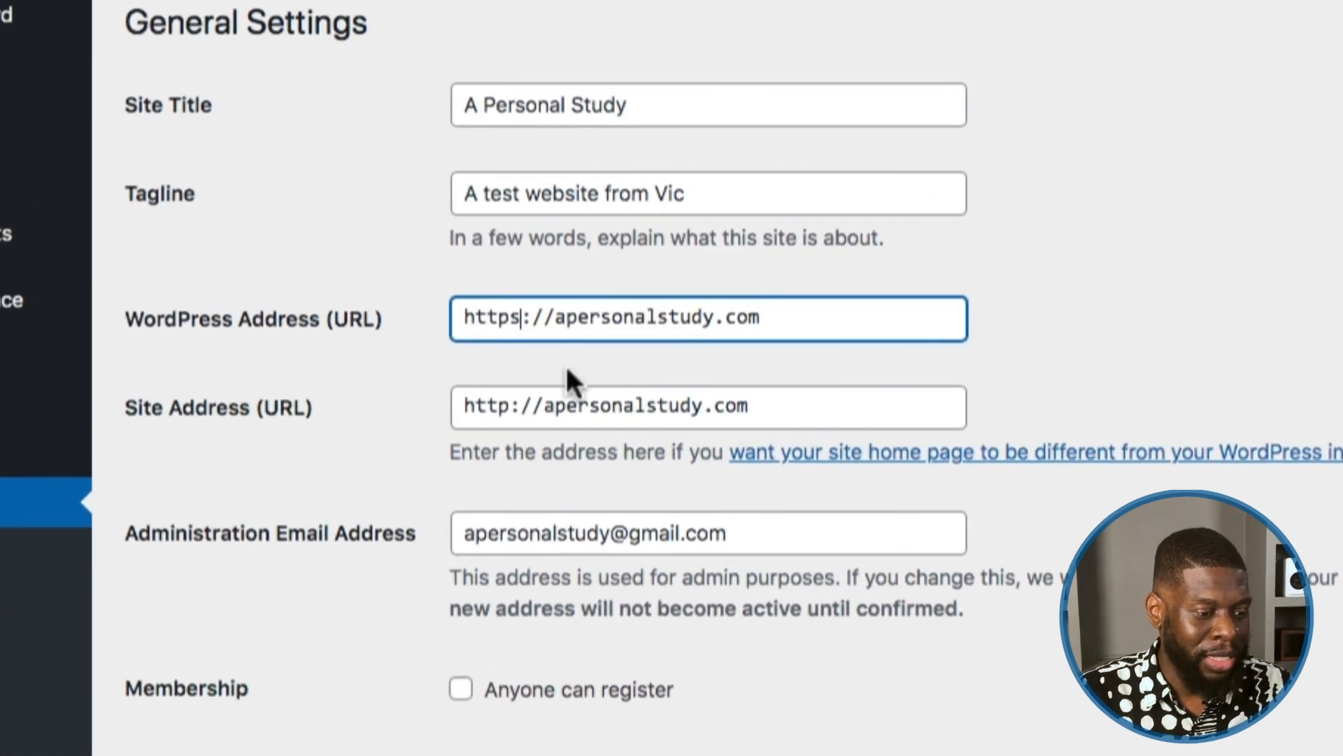
click(500, 404)
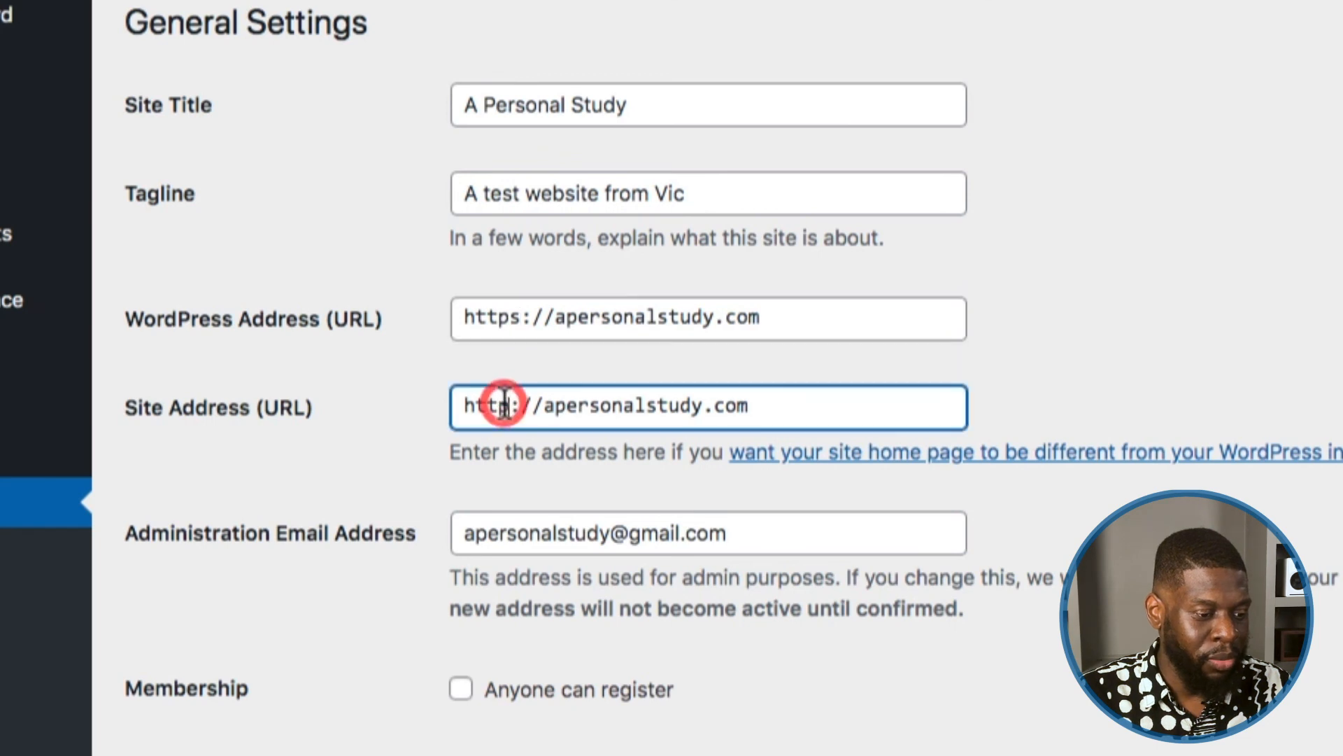
text(s)
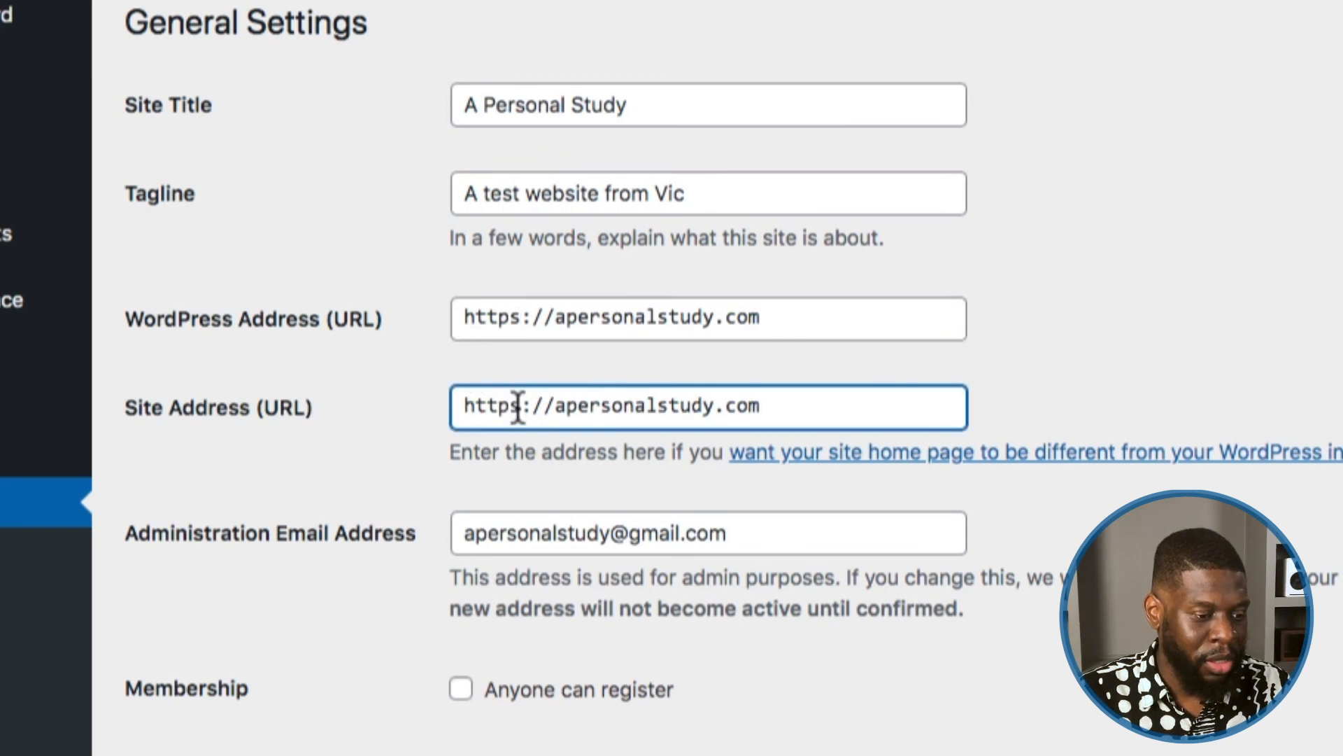
click(513, 321)
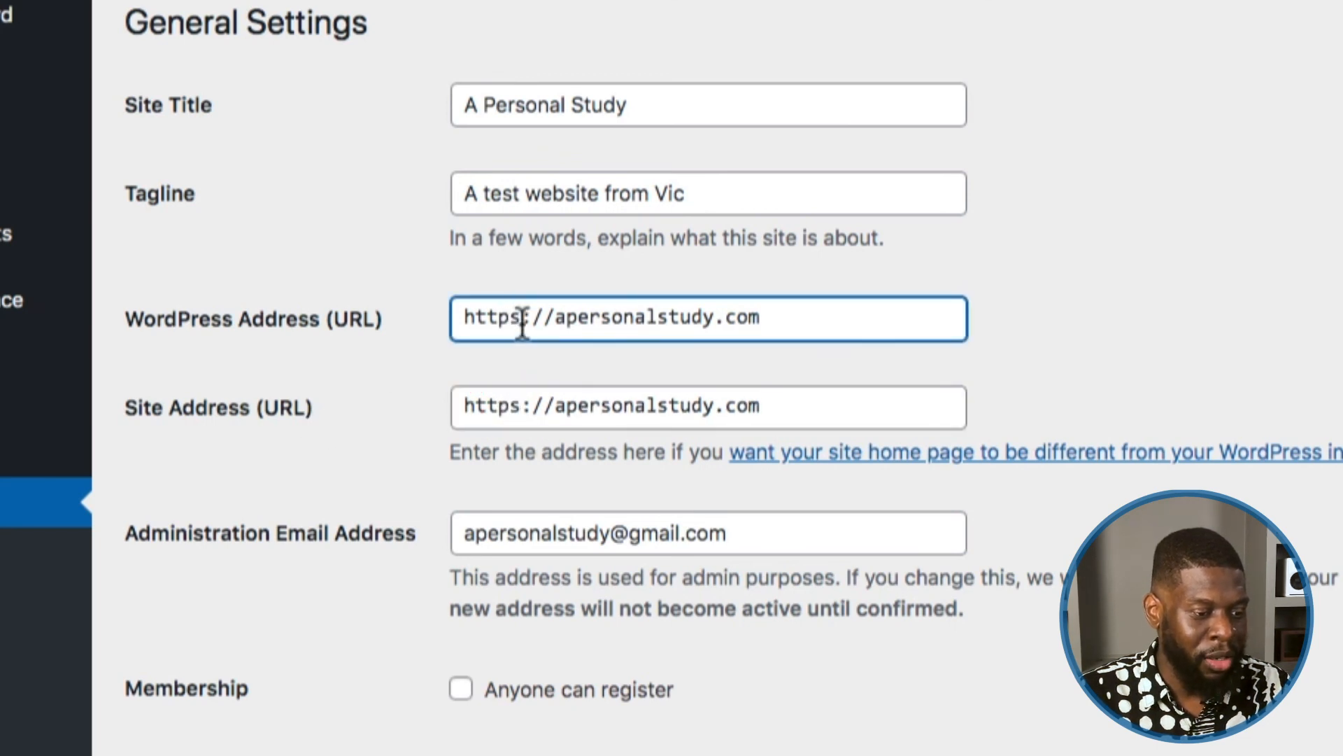
click(555, 318)
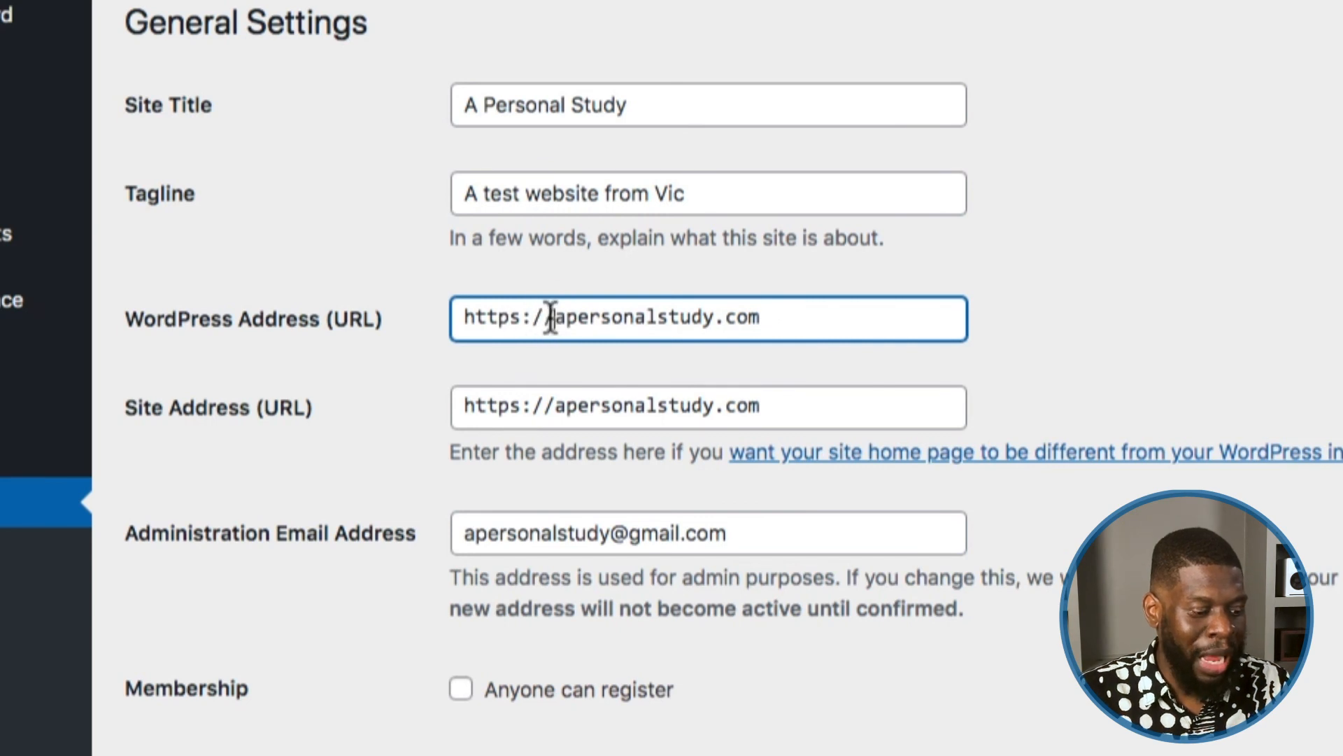
text(www.)
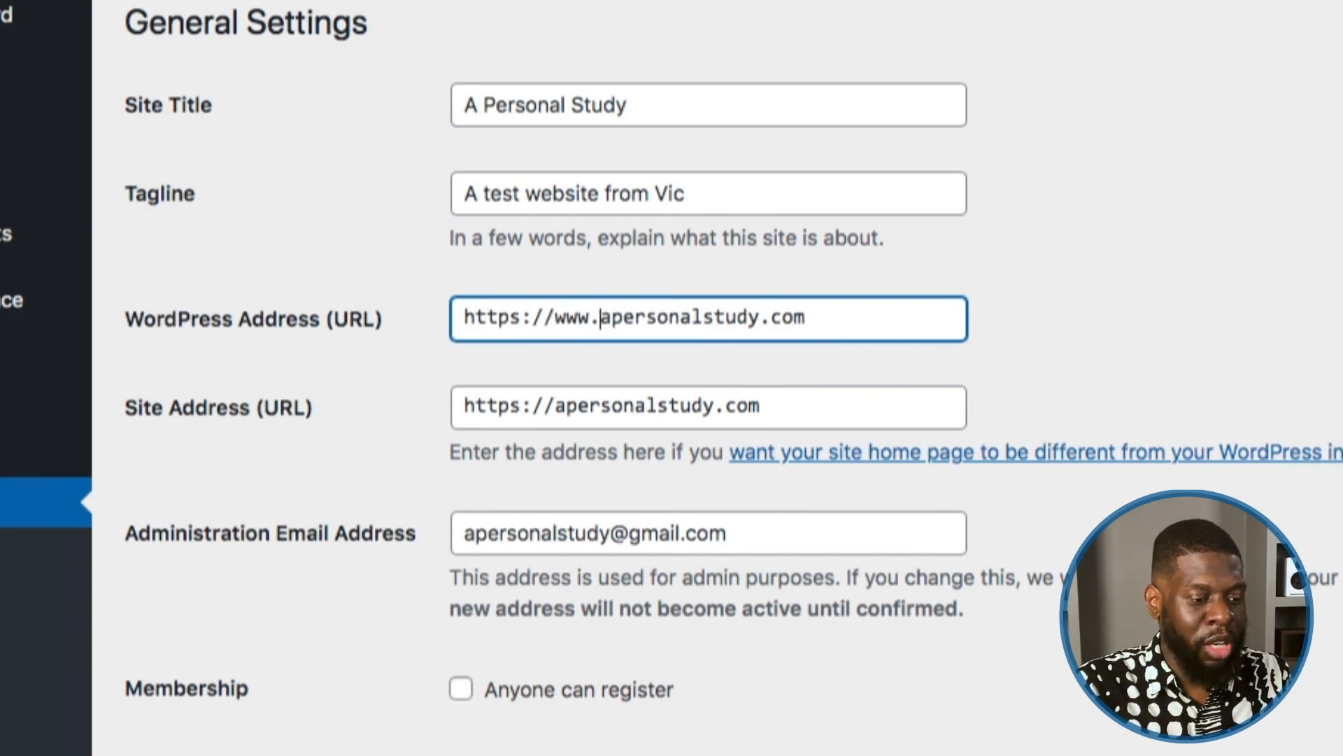
click(558, 407)
text(www.)
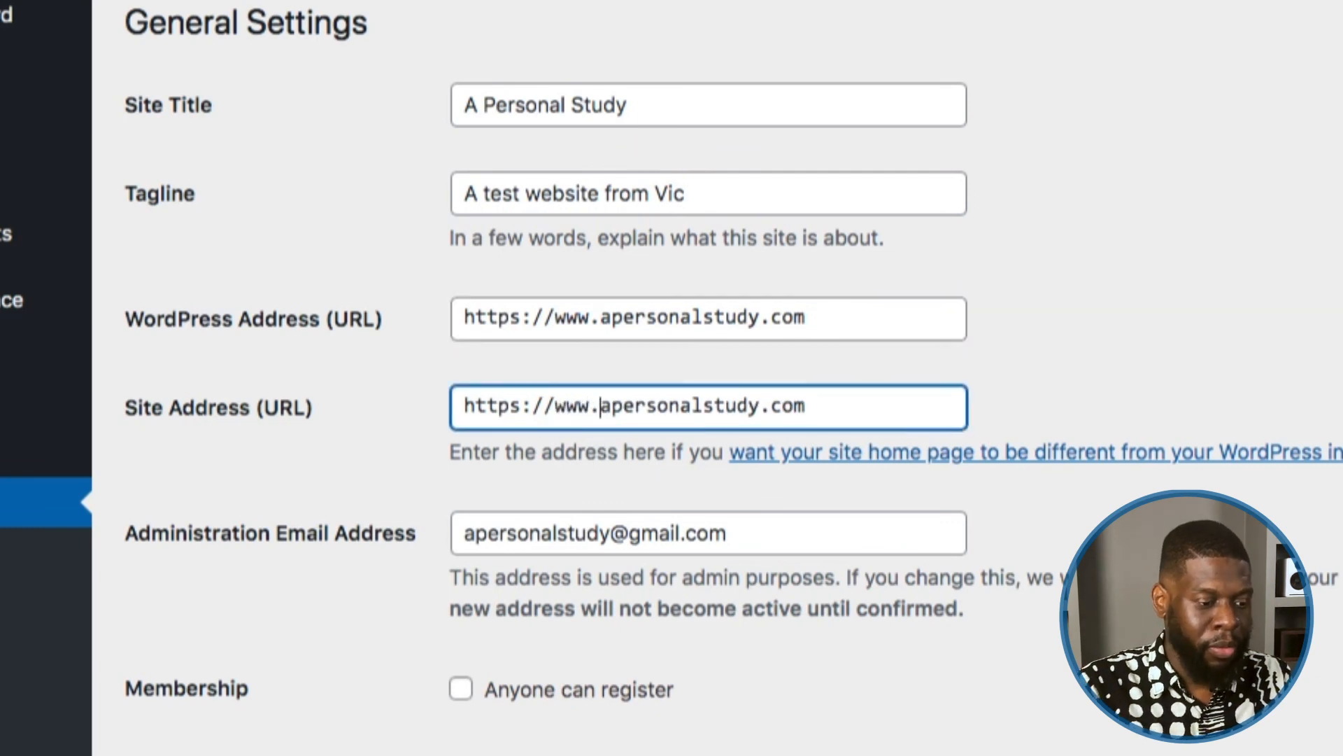
scroll(753, 525, down, 10)
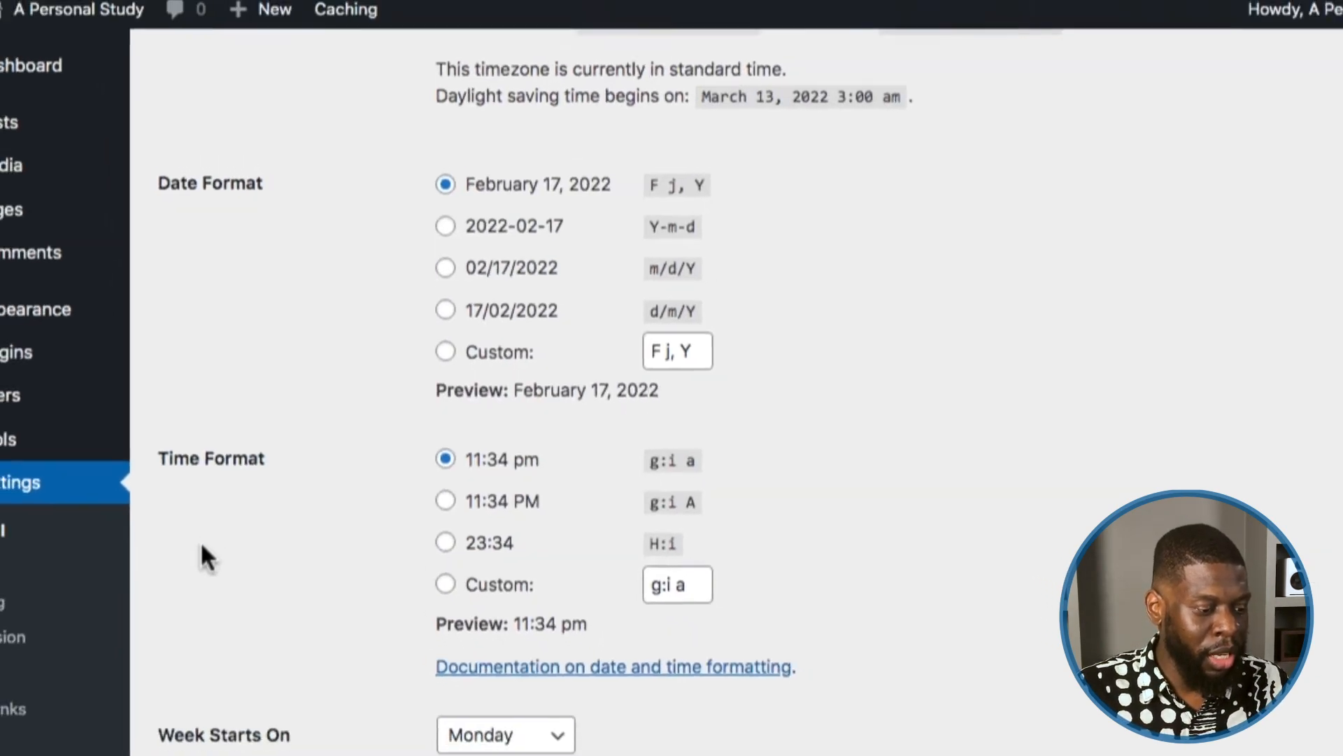
Step: Save the new addresses and sign back in with the admin username and password
click(272, 690)
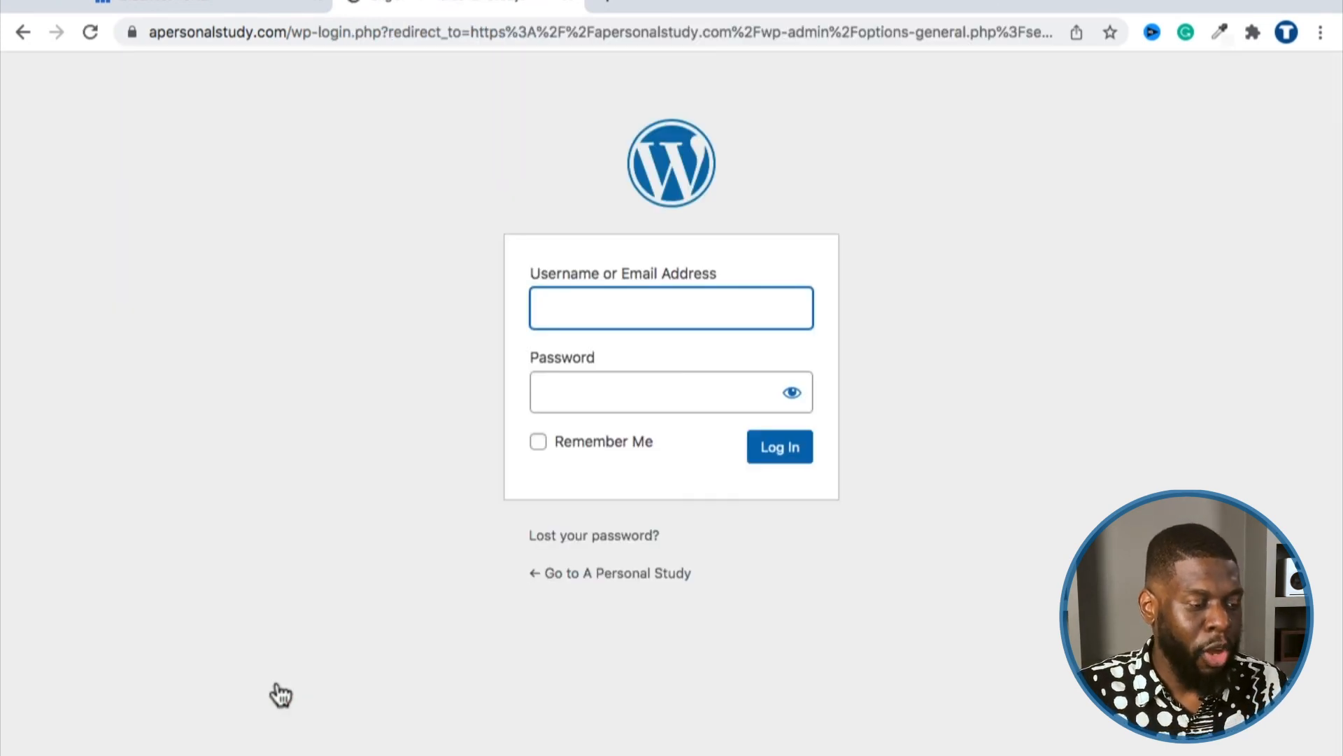
click(795, 638)
click(673, 318)
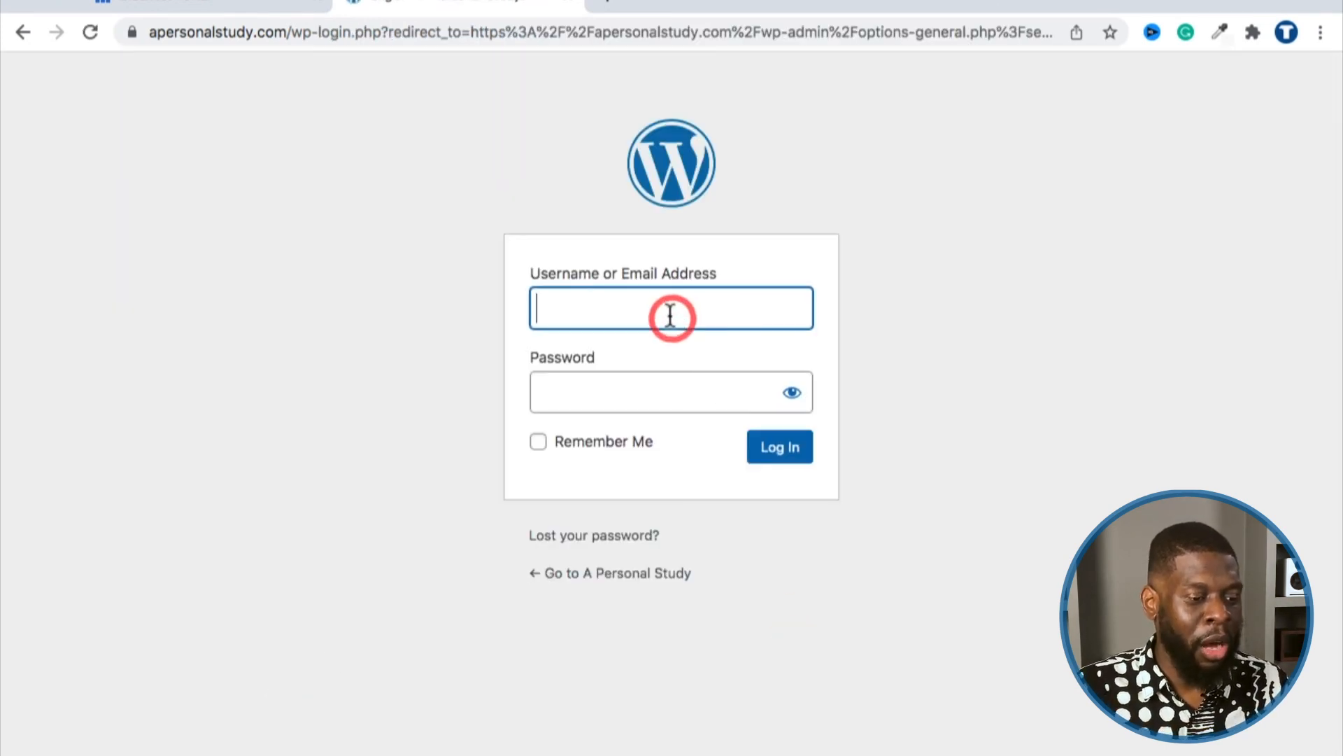
text(apersonalstudy)
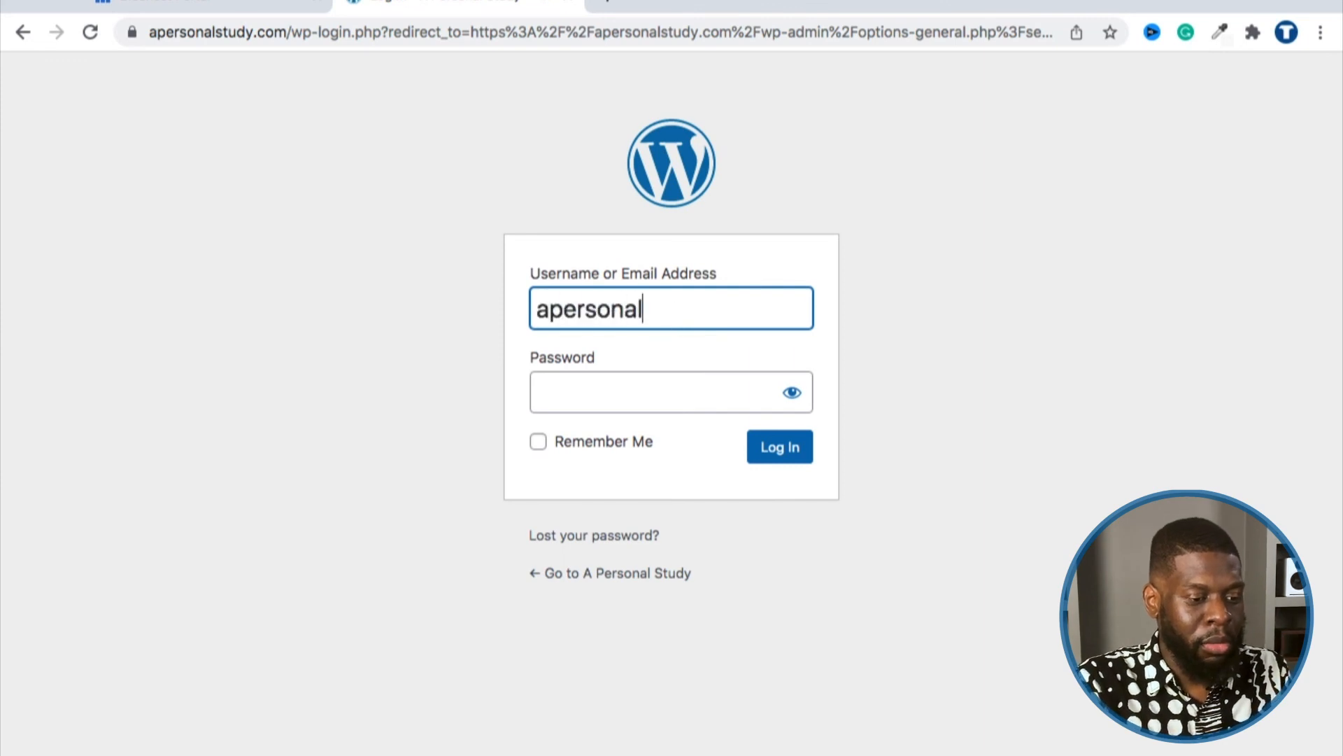
key(Tab)
text(***************)
key(Return)
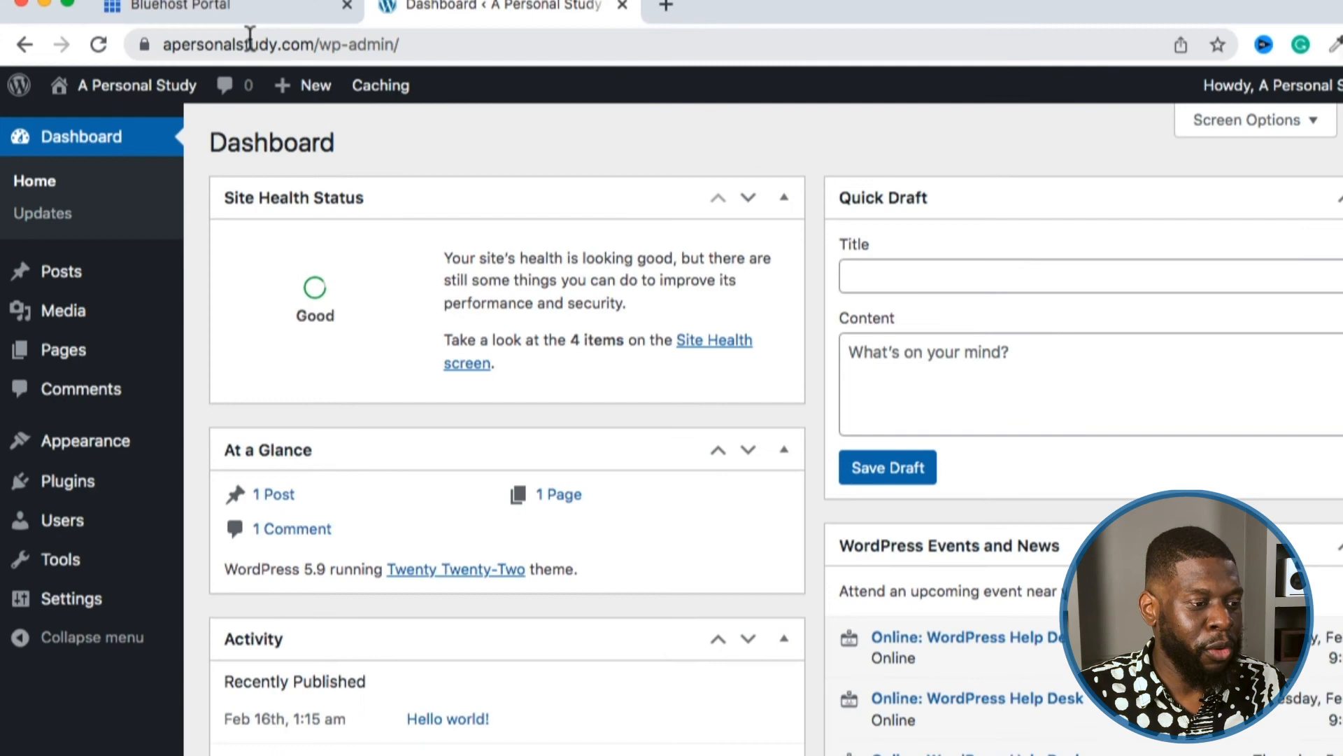
double_click(247, 39)
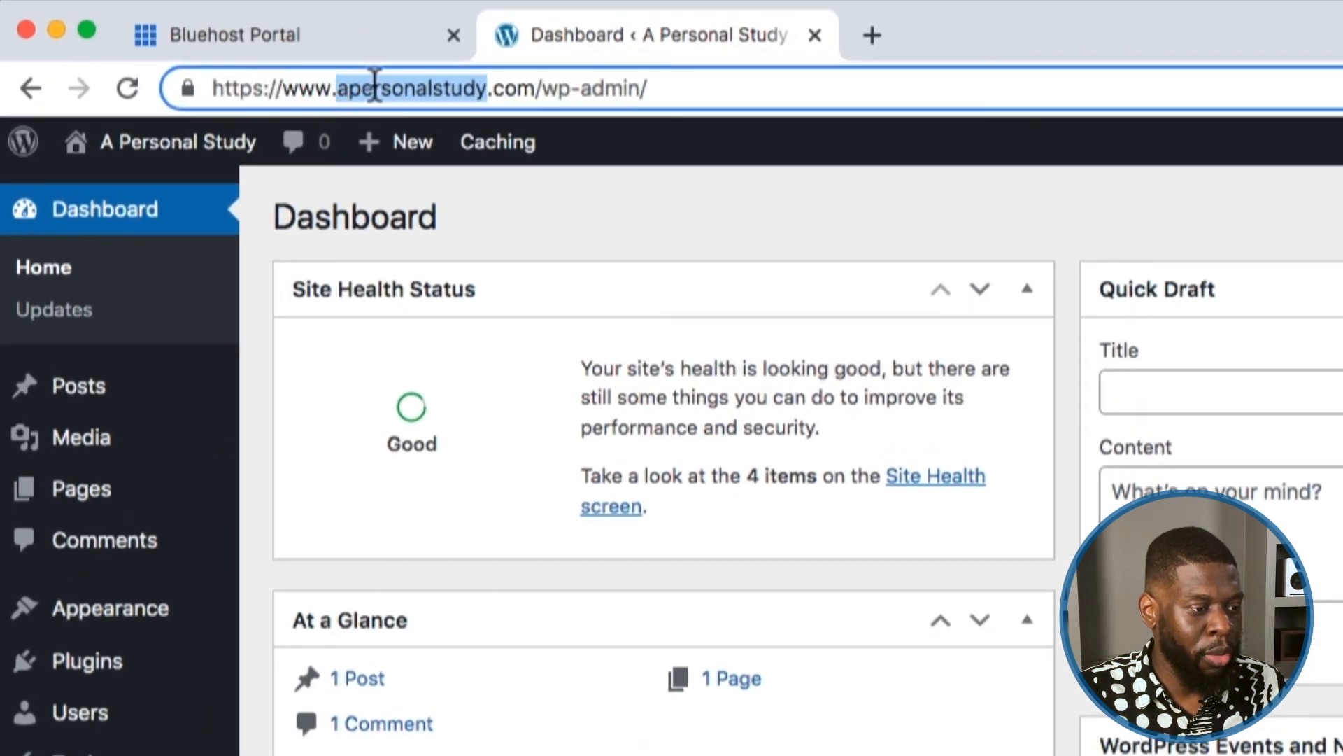
click(375, 88)
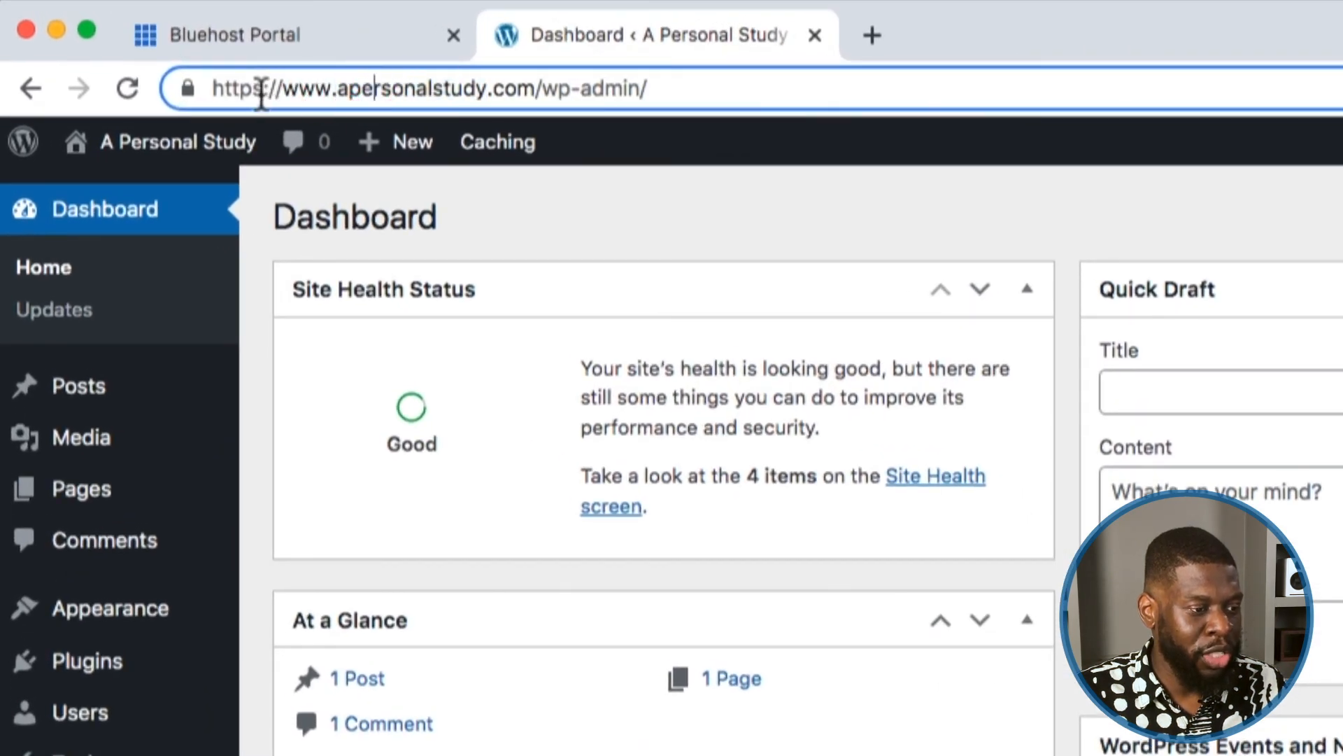
double_click(280, 88)
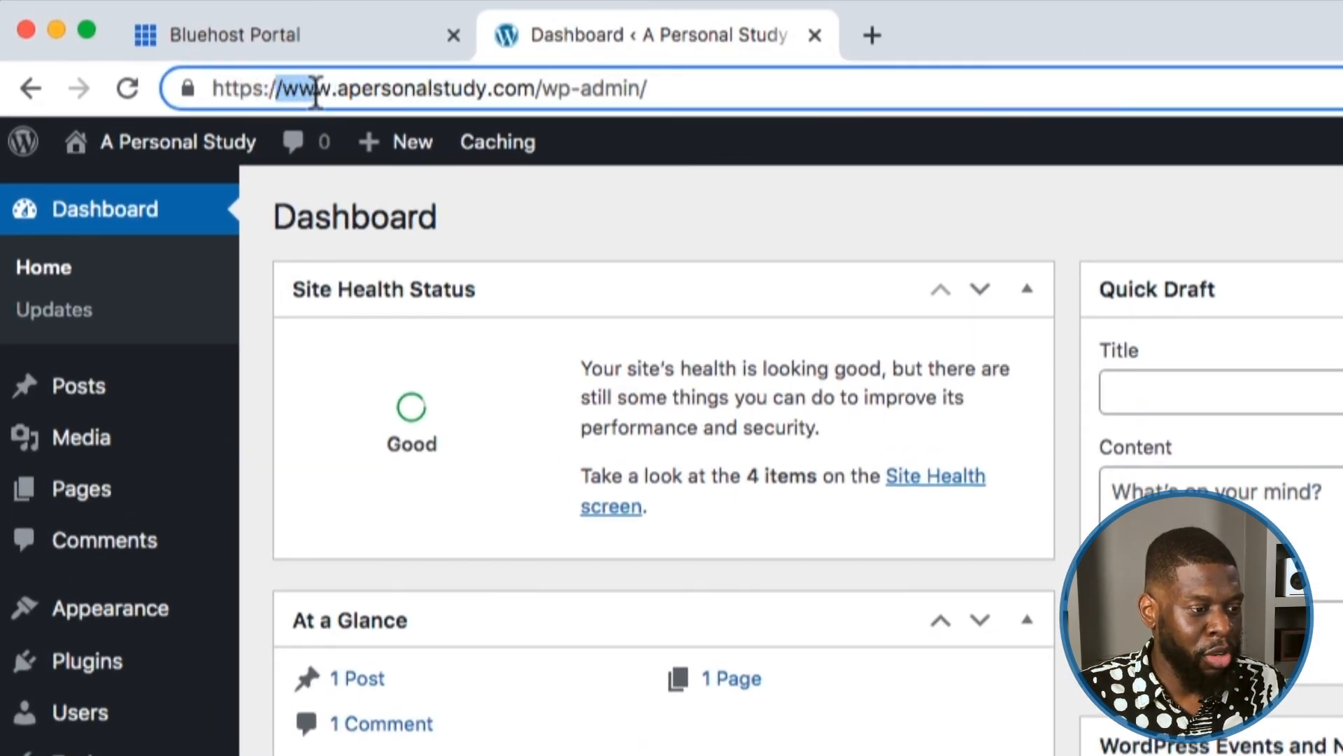
click(697, 205)
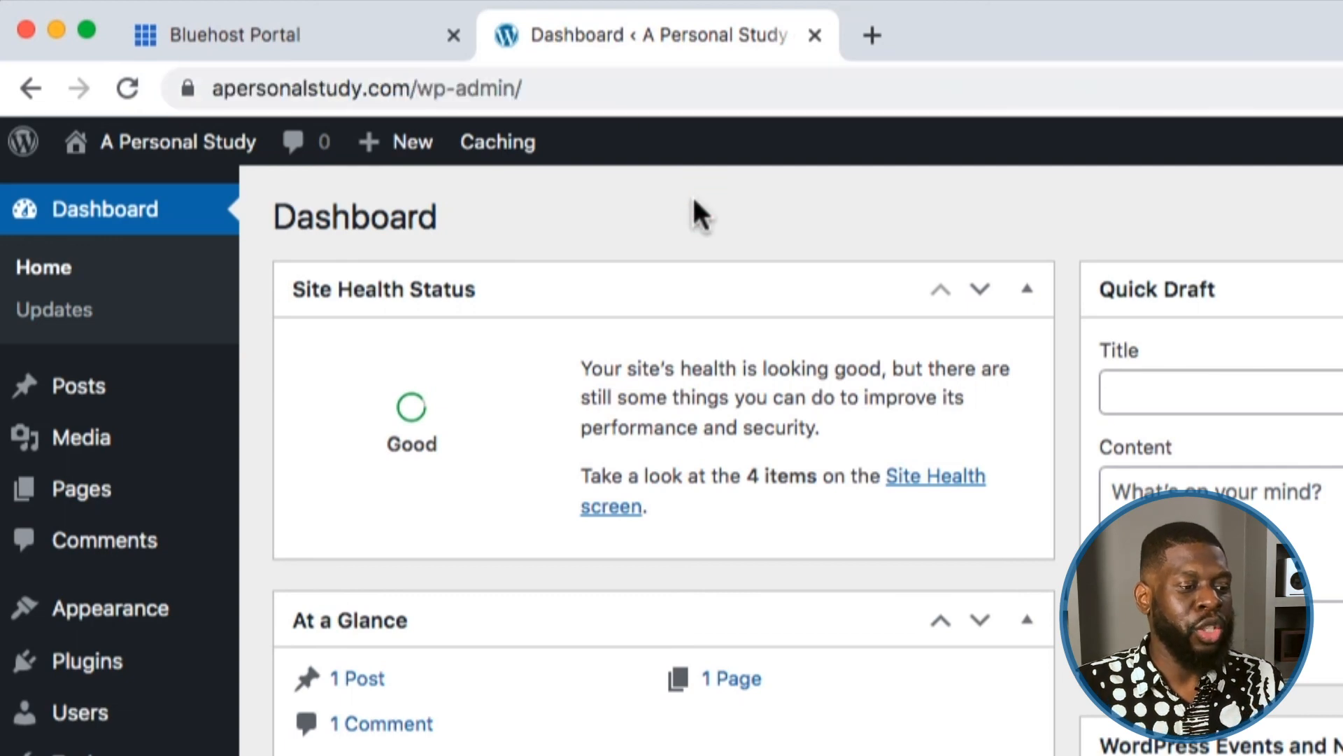